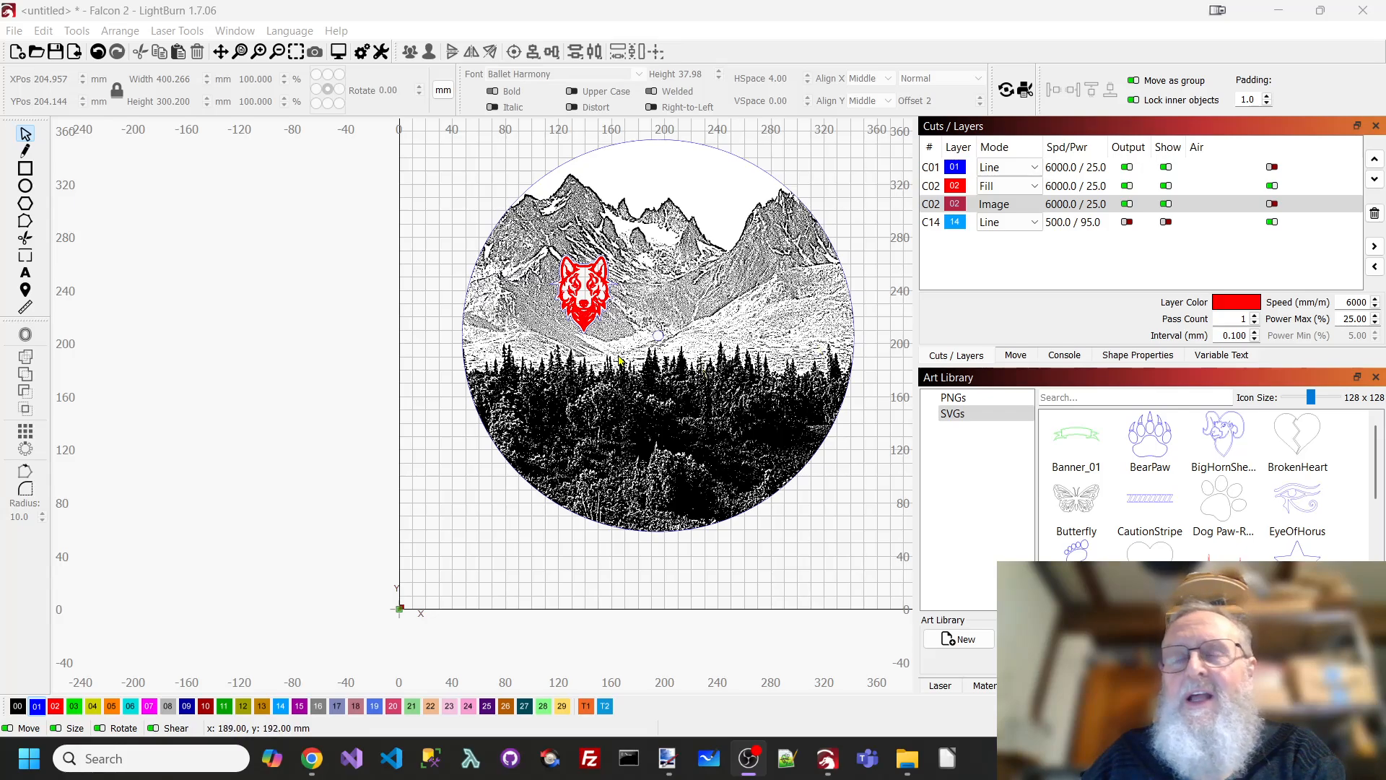
Preview the laser job and examine the wolf head against the mountain image, in the preview and on the canvas.
left_click(498, 30)
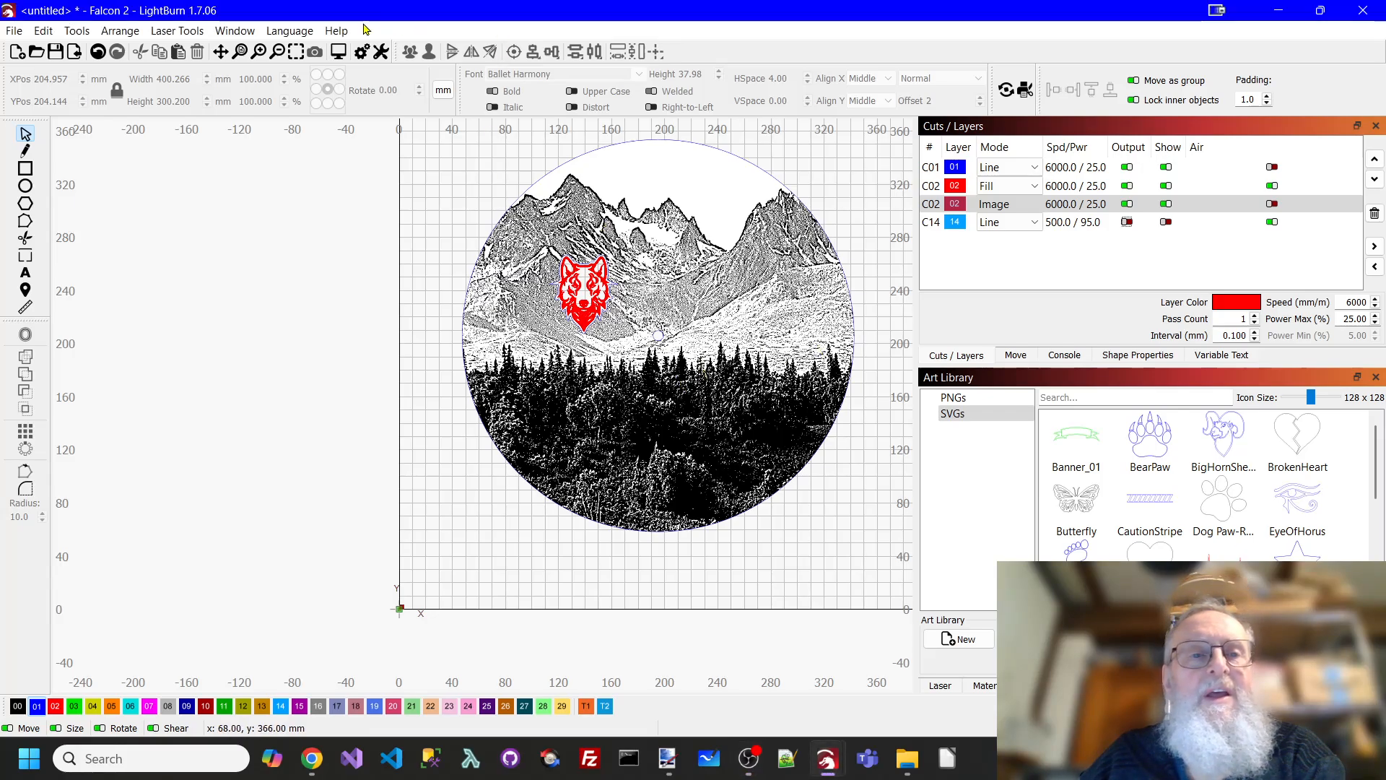
left_click(339, 52)
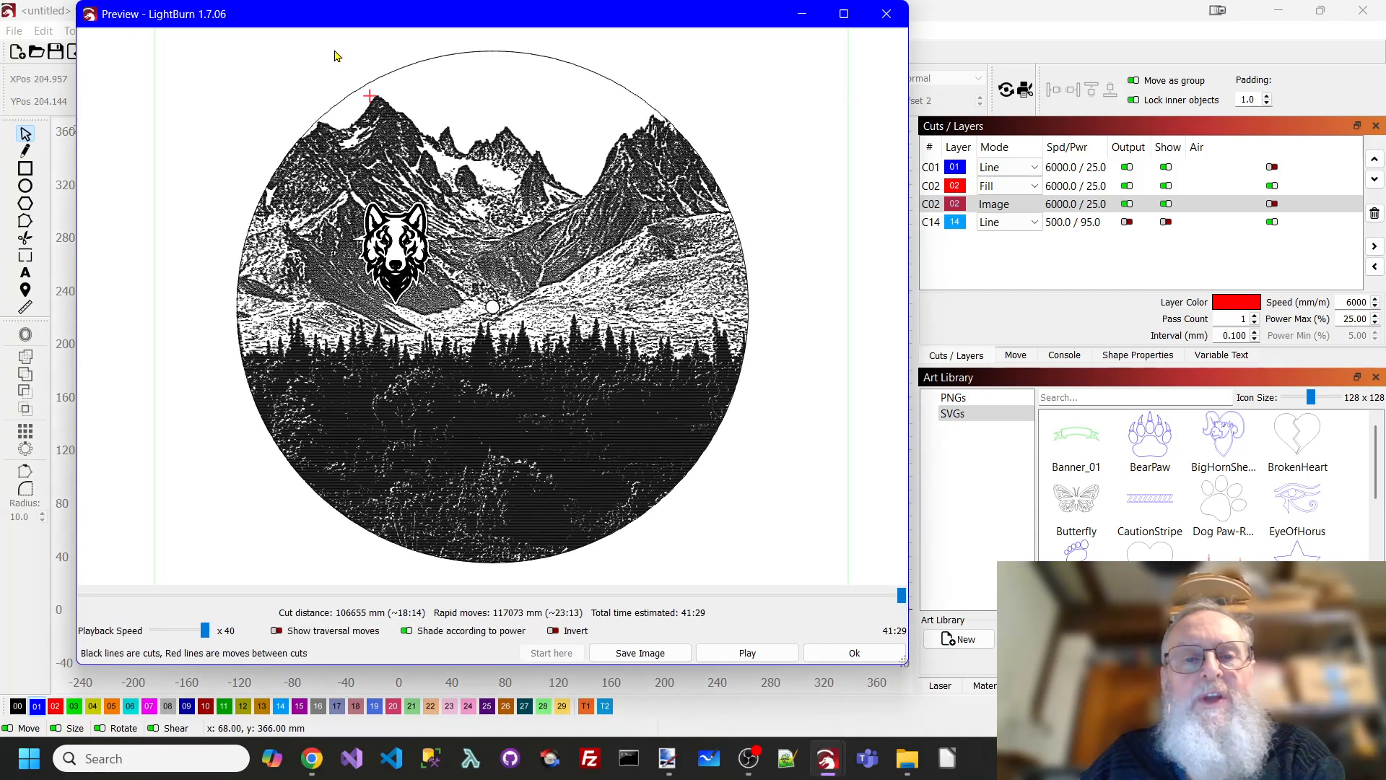
scroll(396, 240, "up", 3)
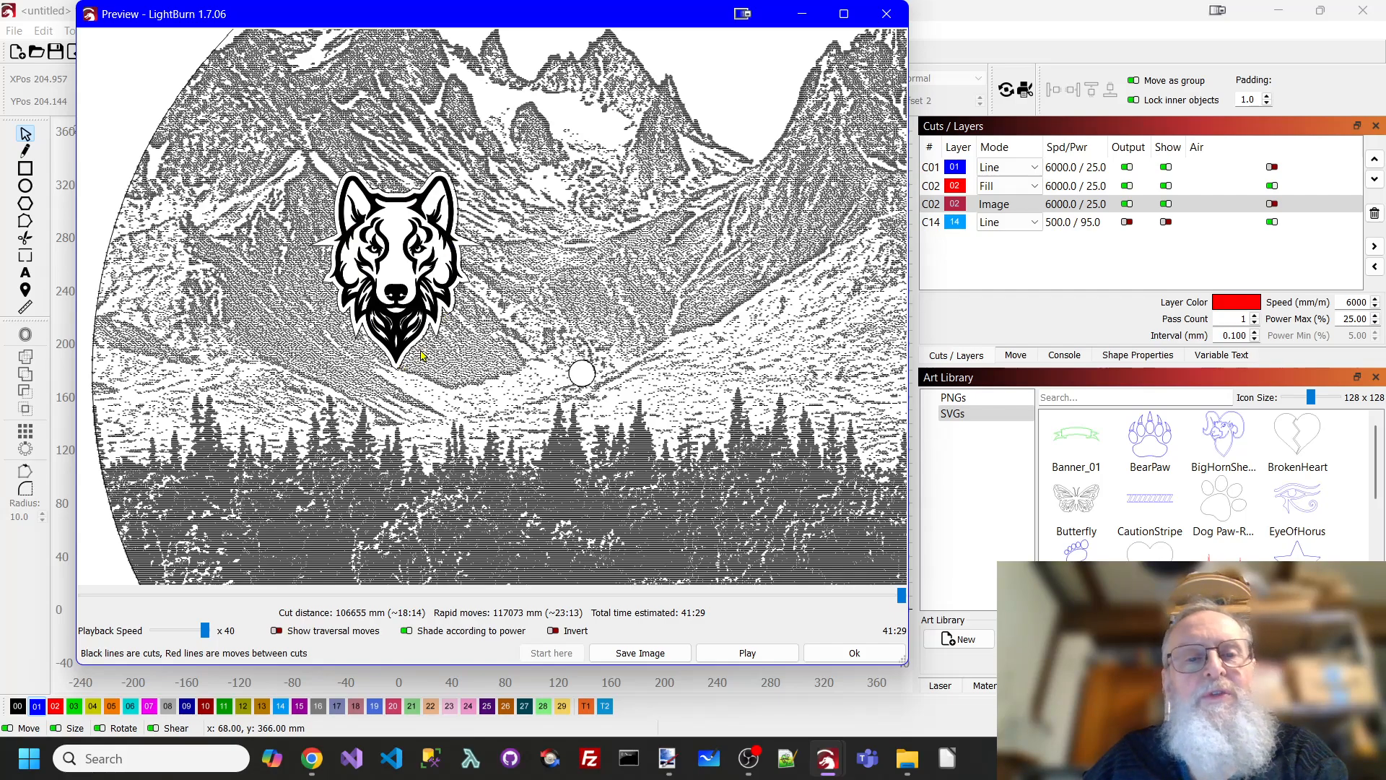
scroll(438, 334, "down", 2)
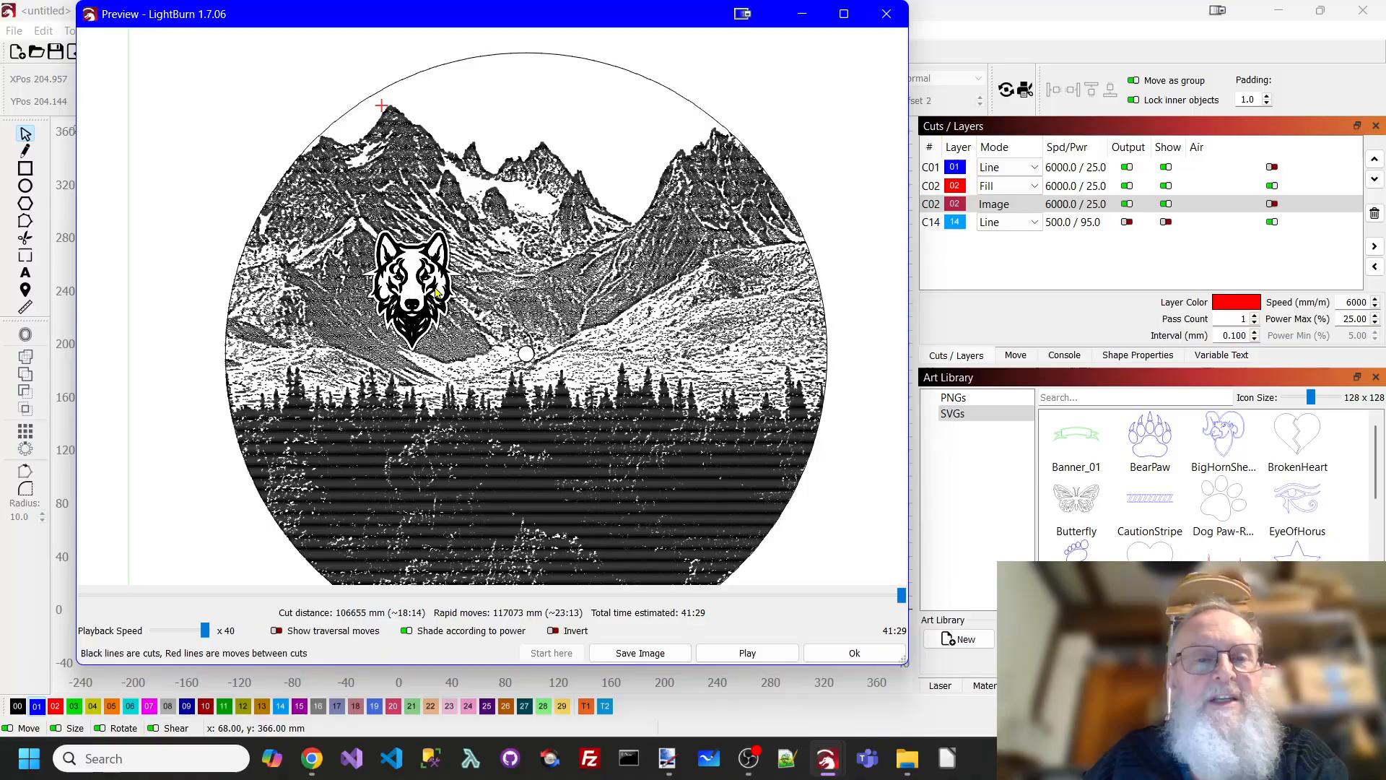
scroll(441, 296, "up", 3)
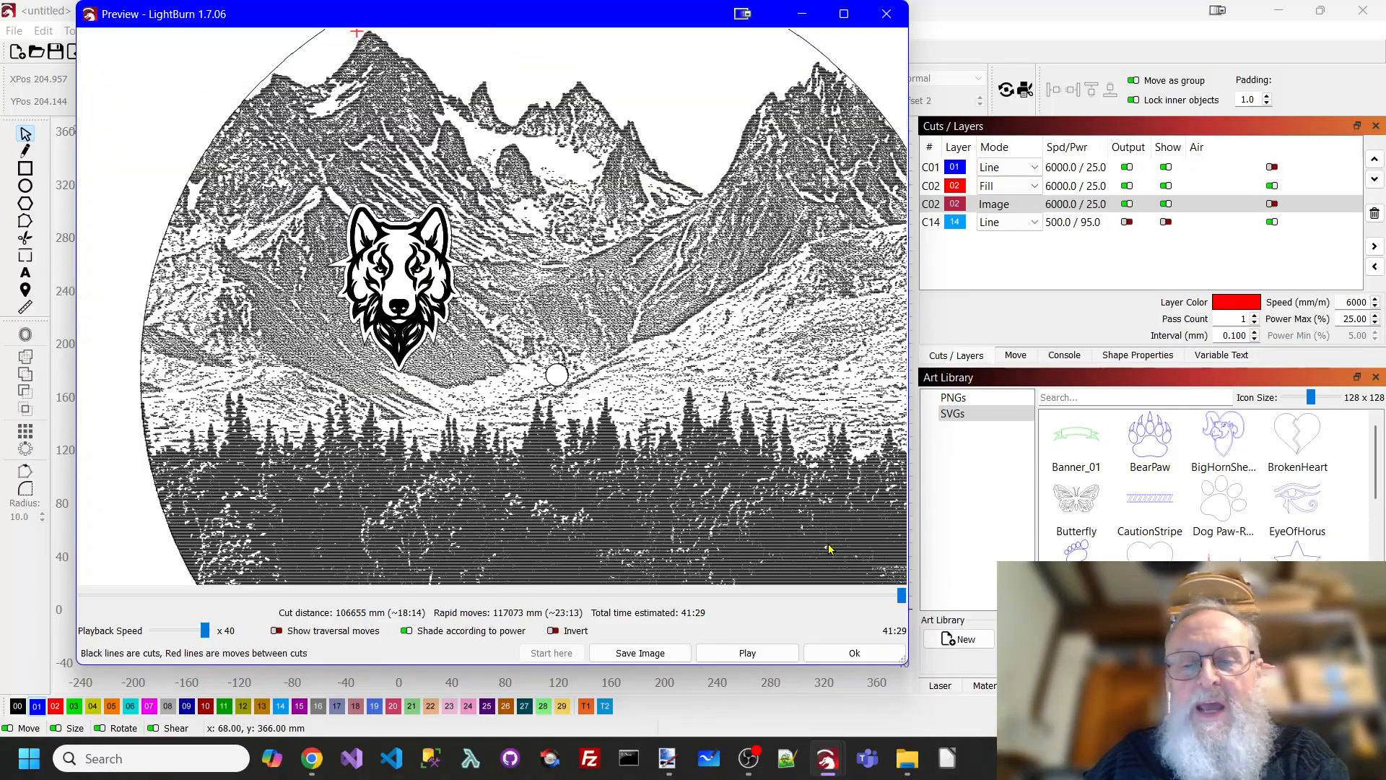
left_click(854, 653)
scroll(578, 282, "up", 3)
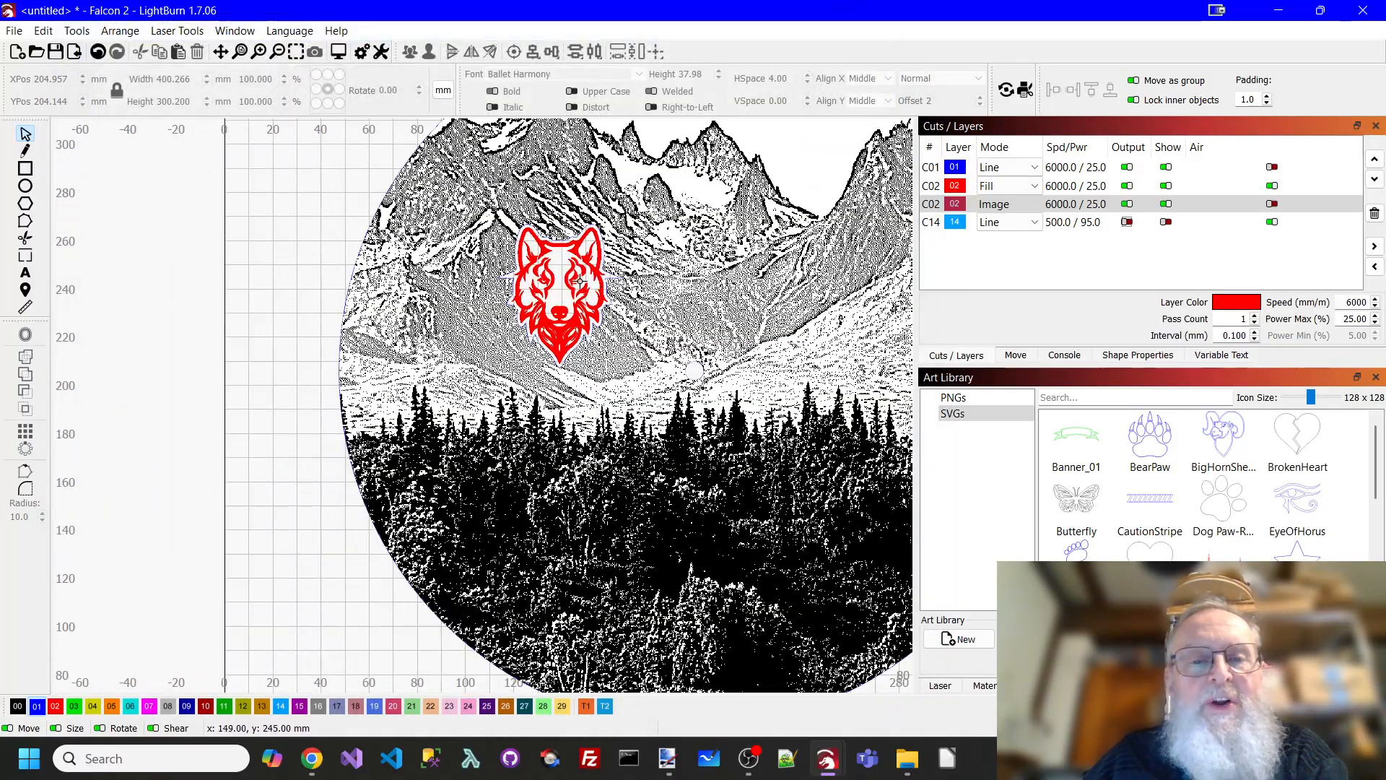
scroll(579, 282, "up", 2)
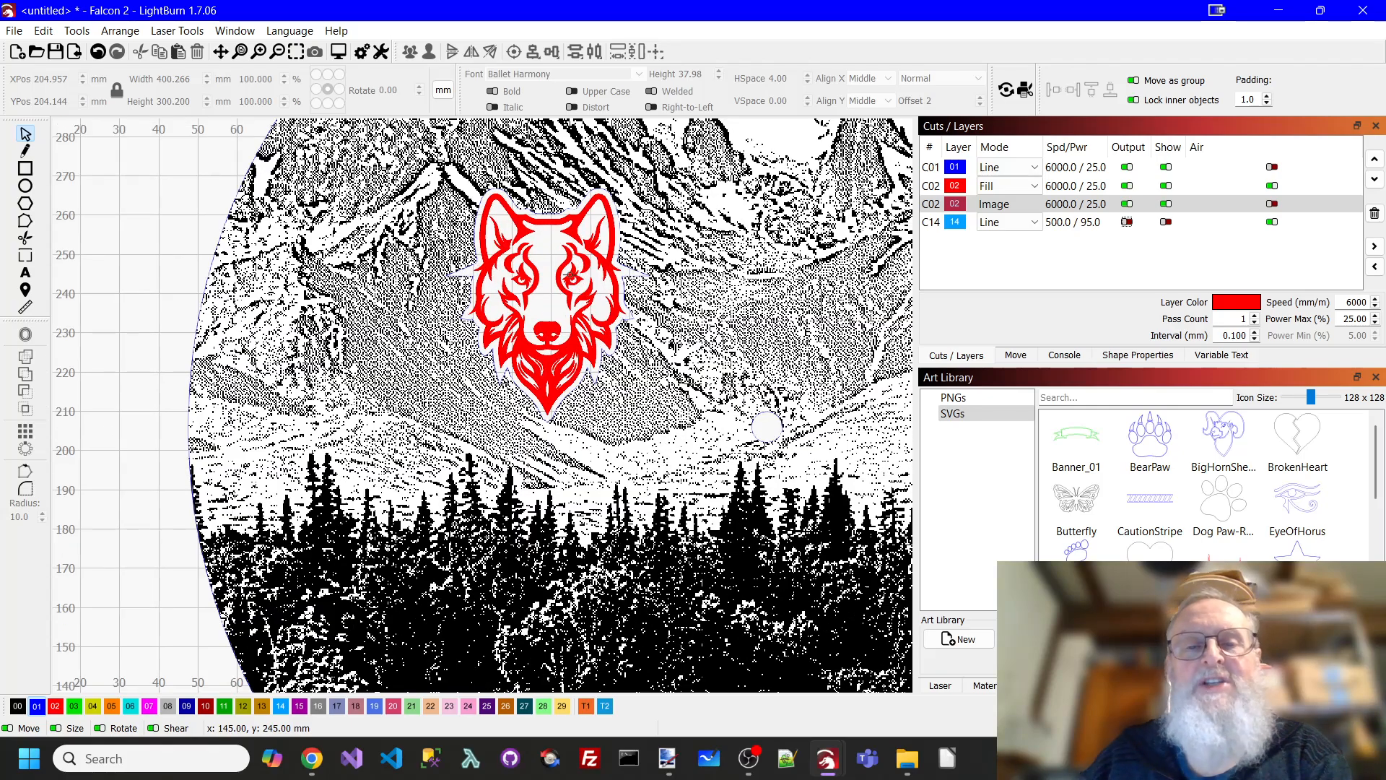
scroll(563, 277, "down", 1)
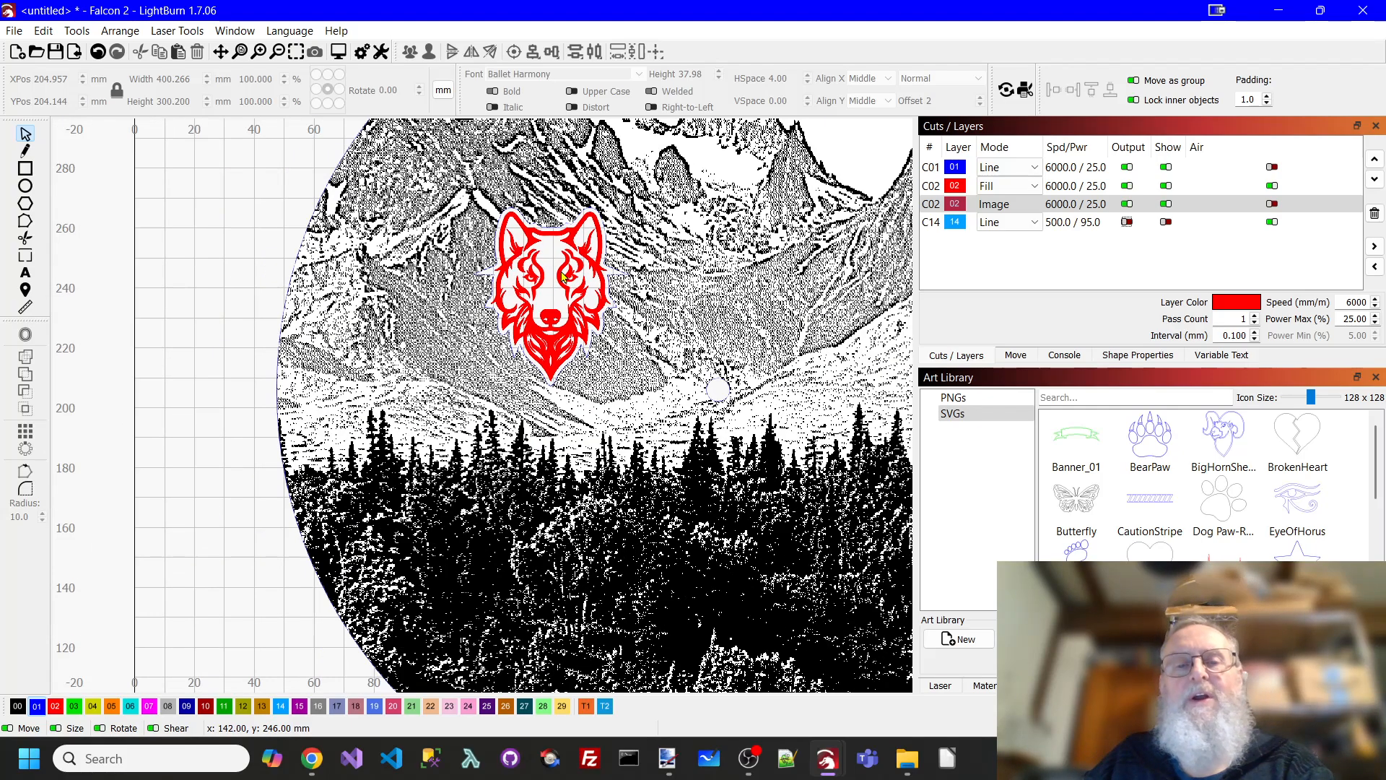
scroll(563, 277, "down", 3)
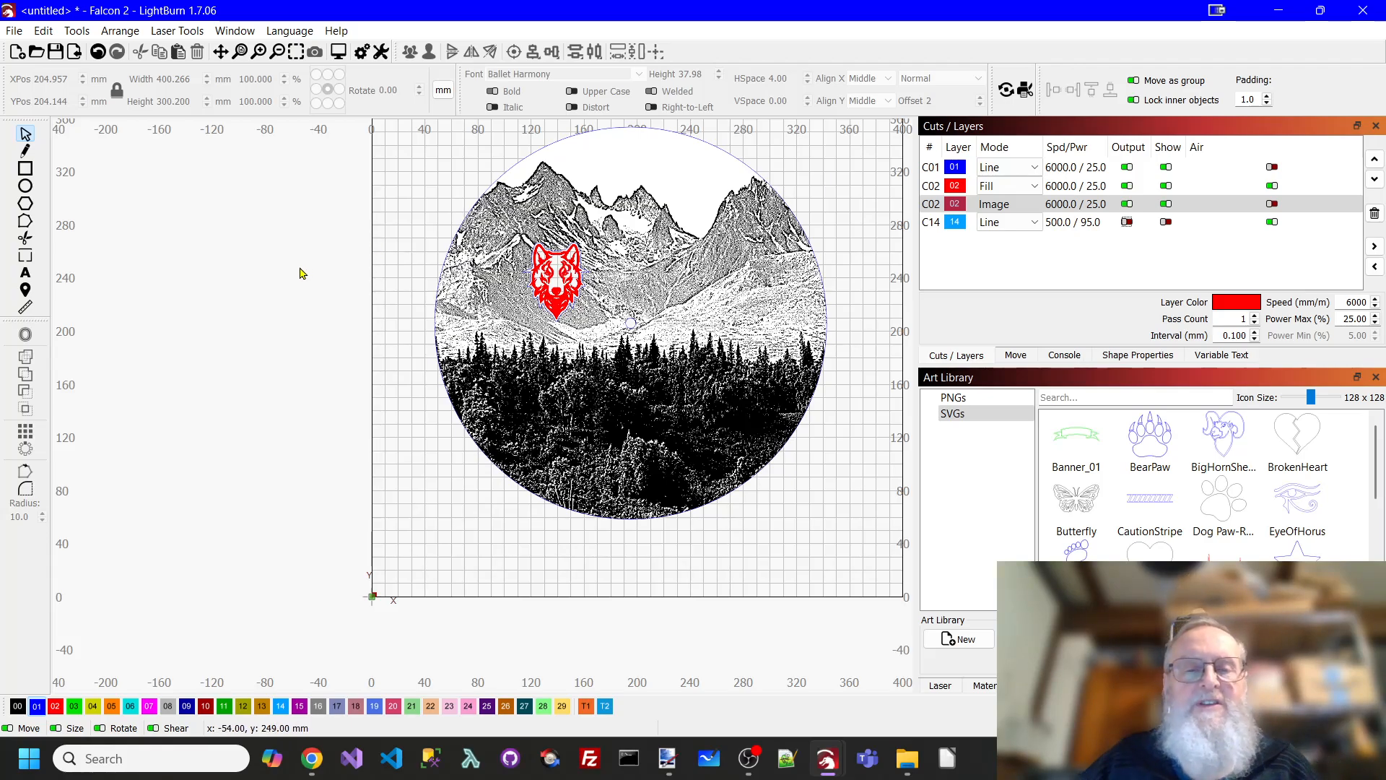
Undo the last move of the mountain image and leave nothing selected.
left_click(565, 403)
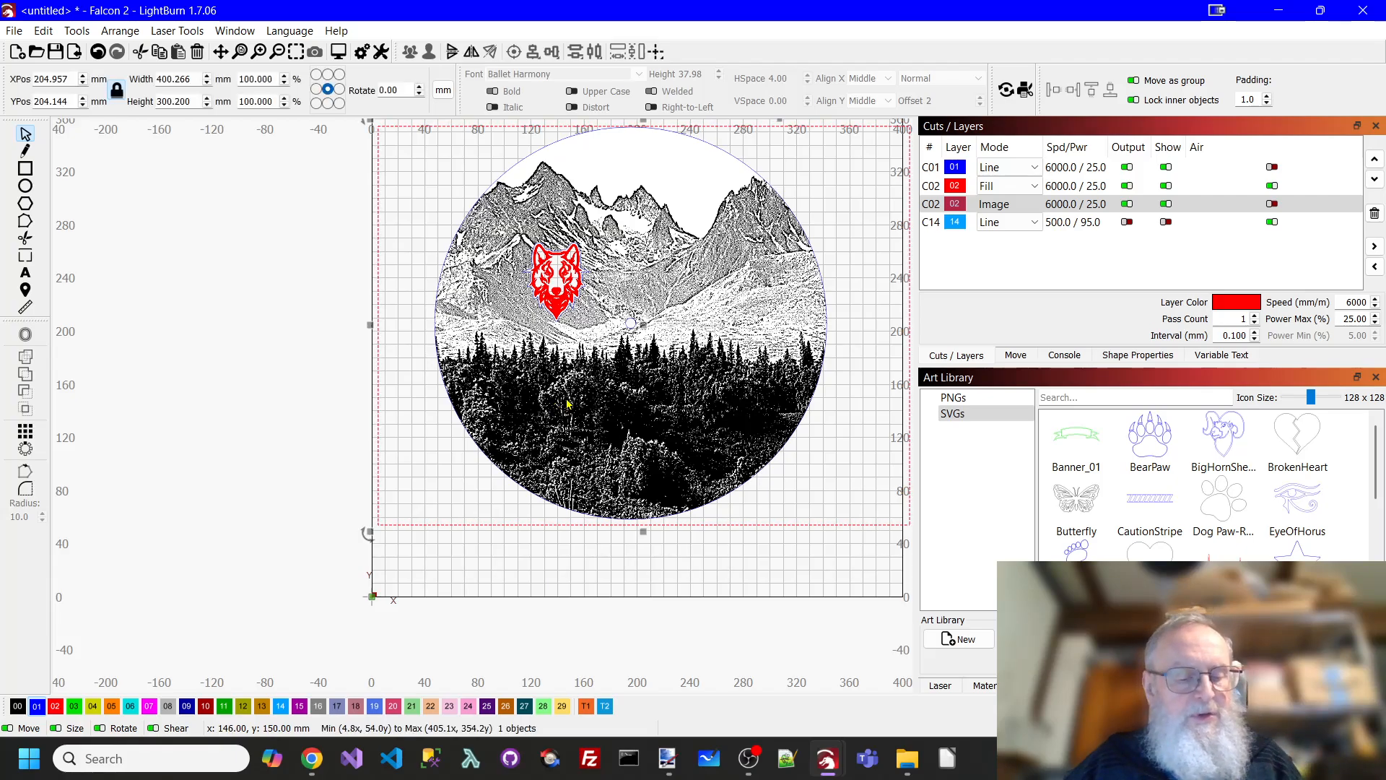
key("Escape")
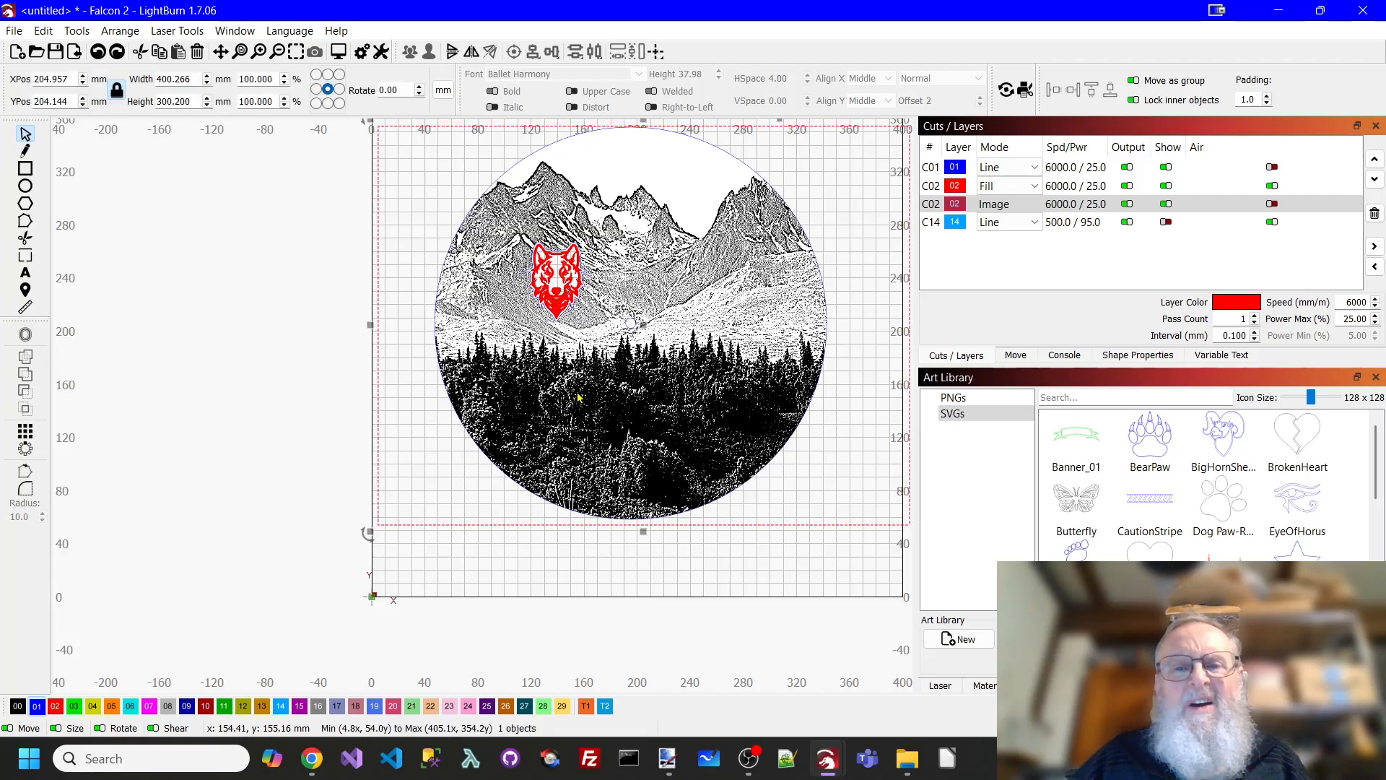
key("ctrl+z")
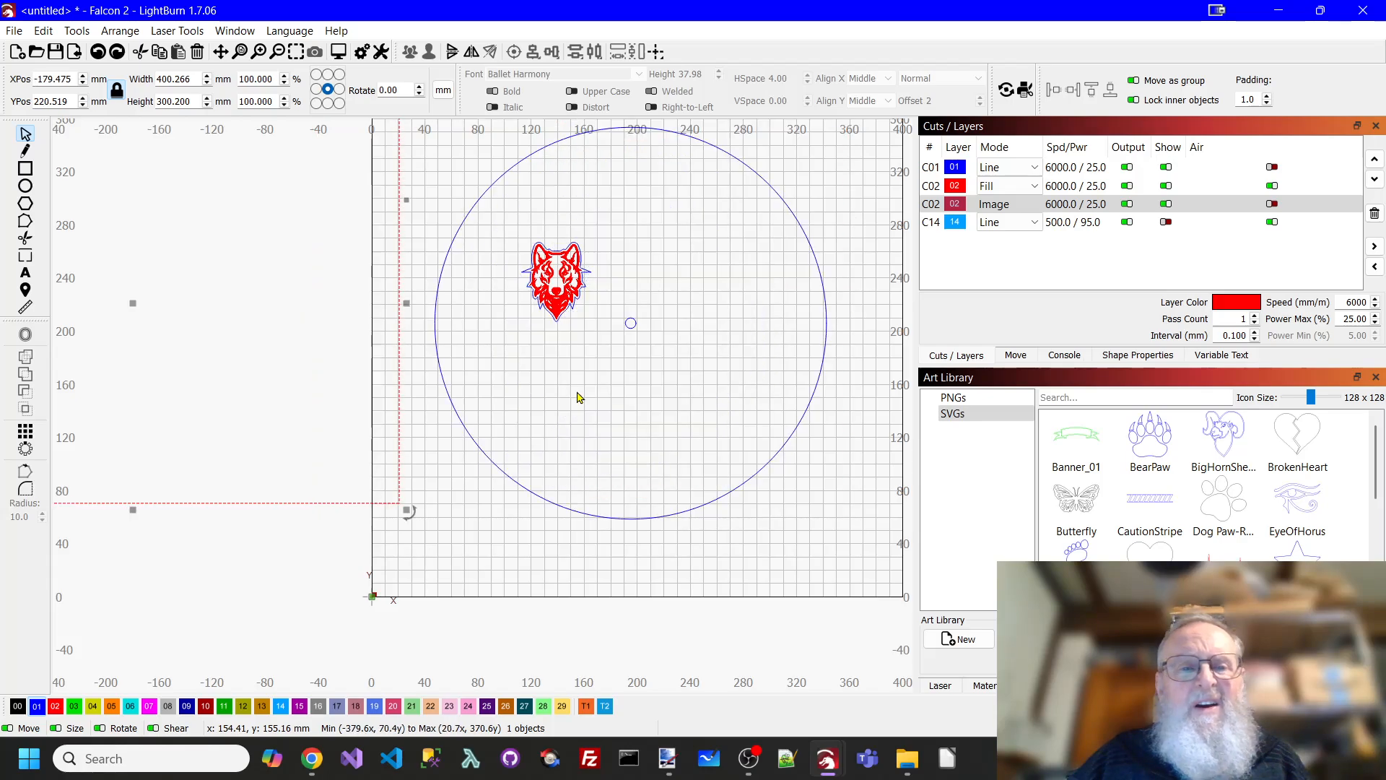
key("ctrl+a")
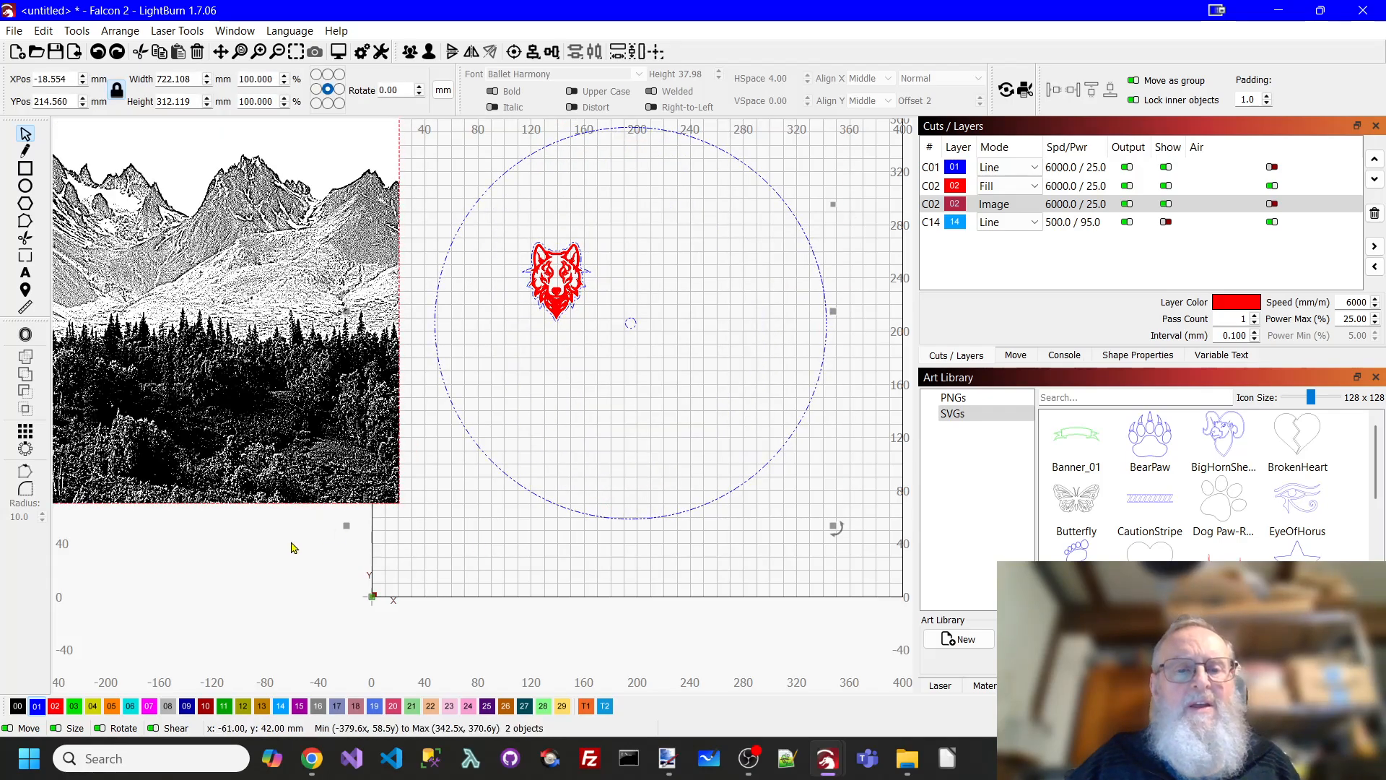
left_click(254, 580)
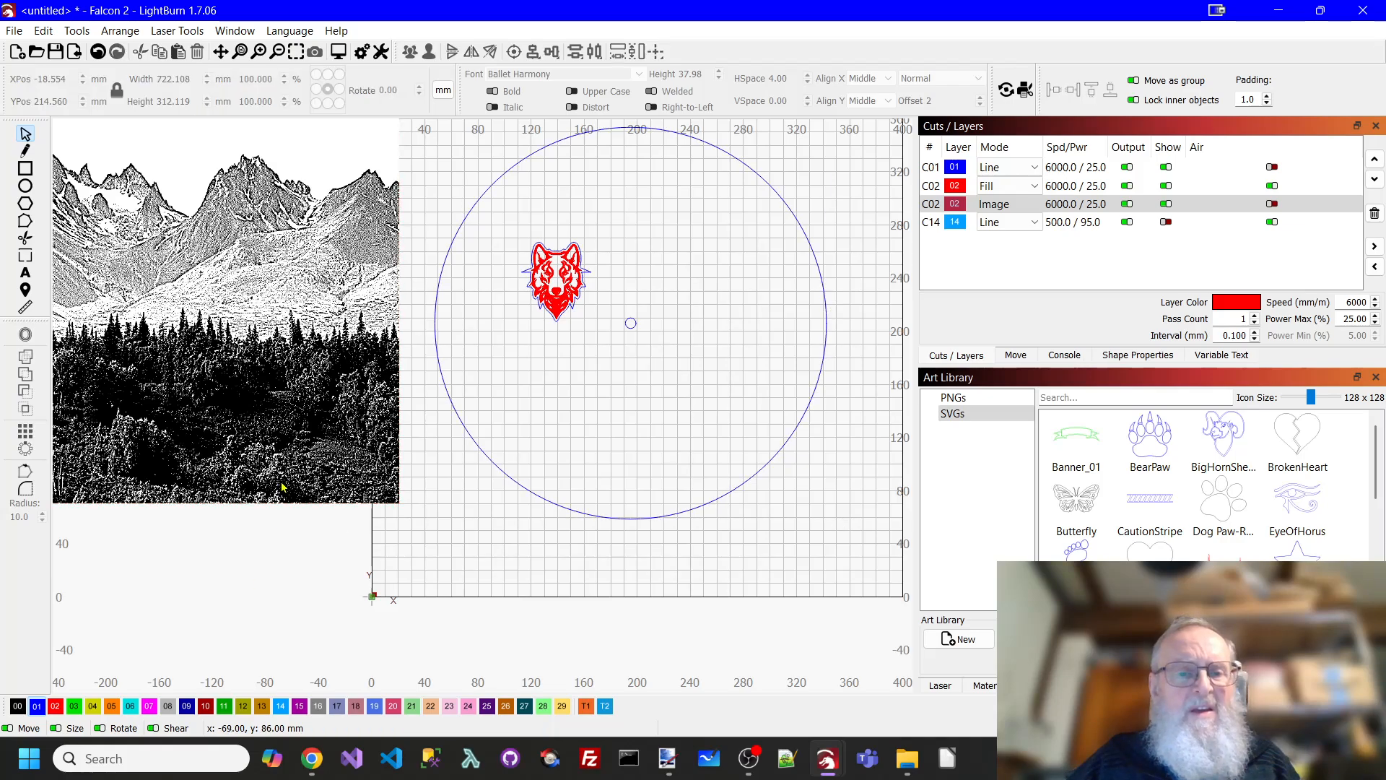
left_click(280, 482)
left_click(277, 475)
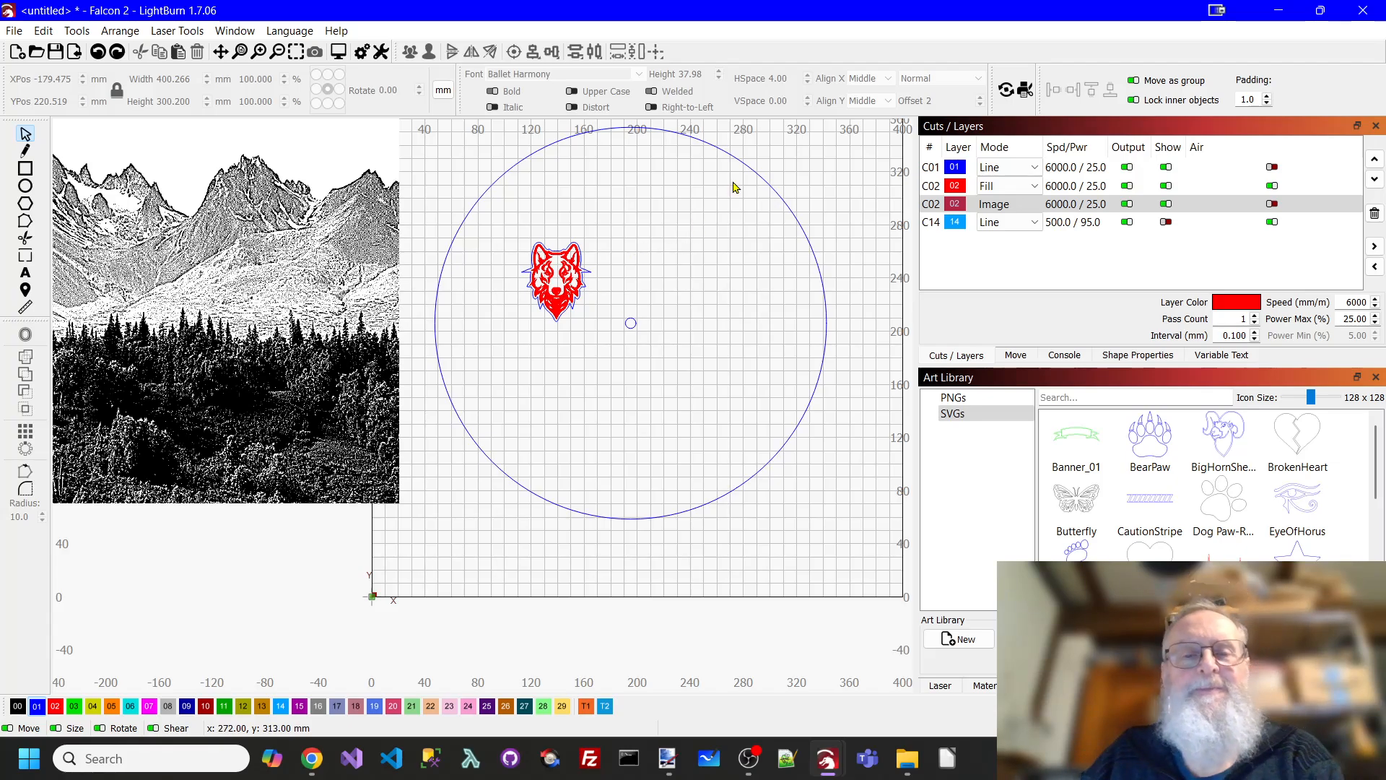
Add the text "12" in Ballet Harmony inside the upper part of the large circle.
scroll(751, 148, "up", 1)
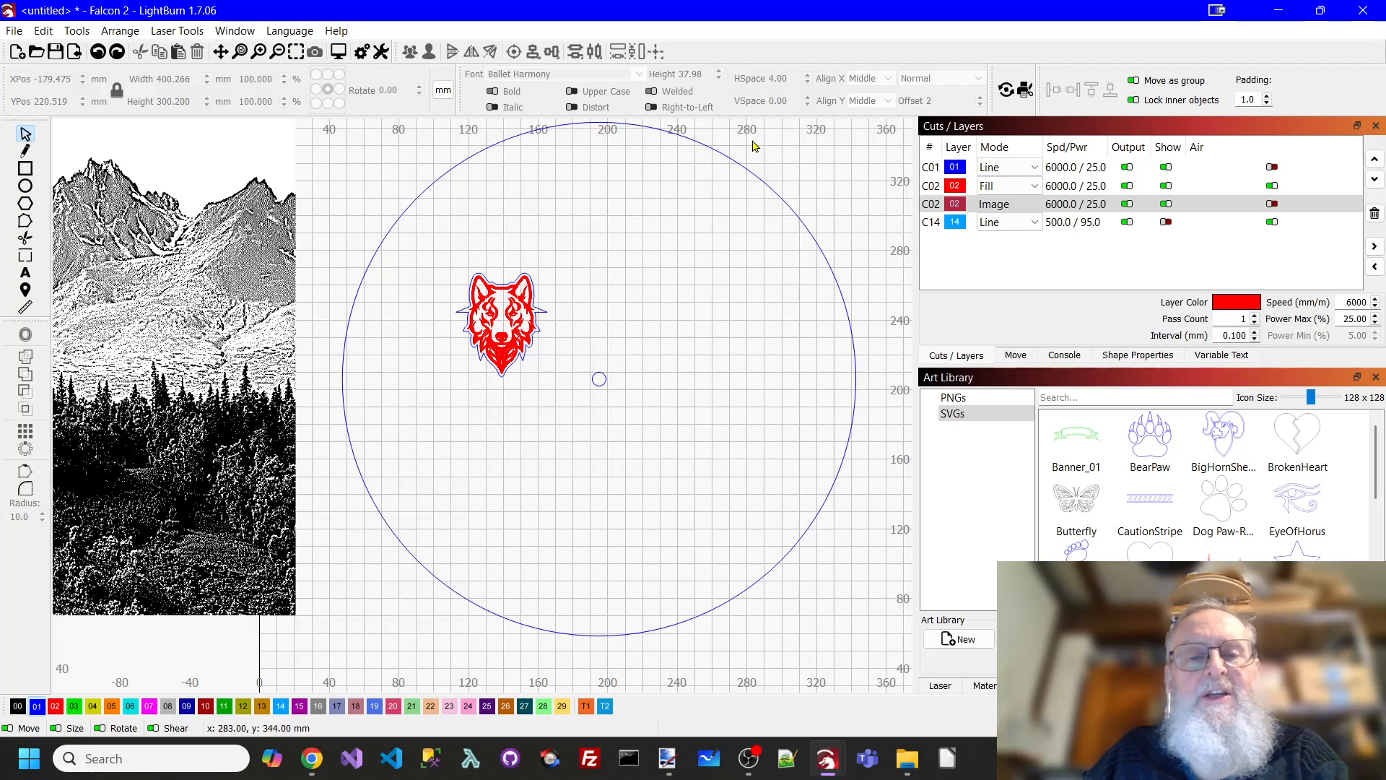
left_click(27, 276)
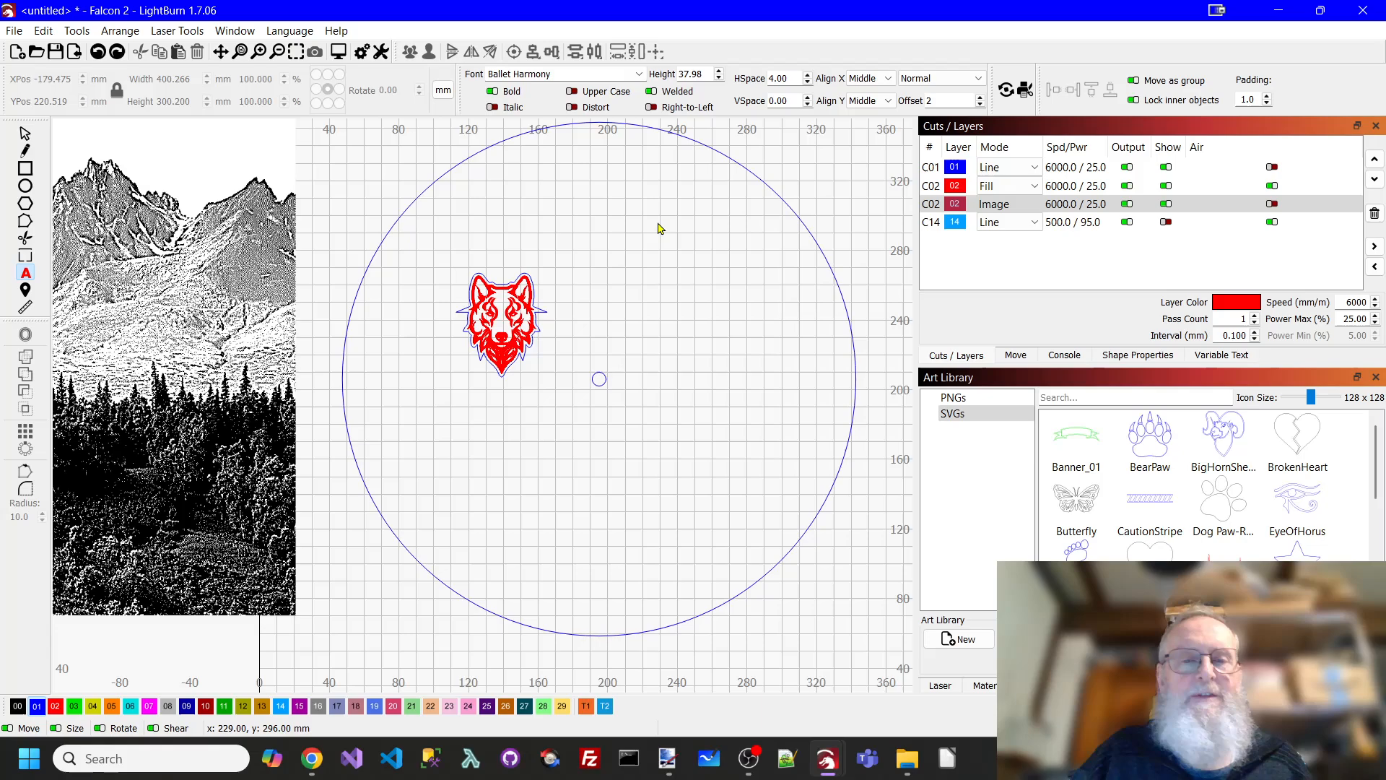
left_click(623, 211)
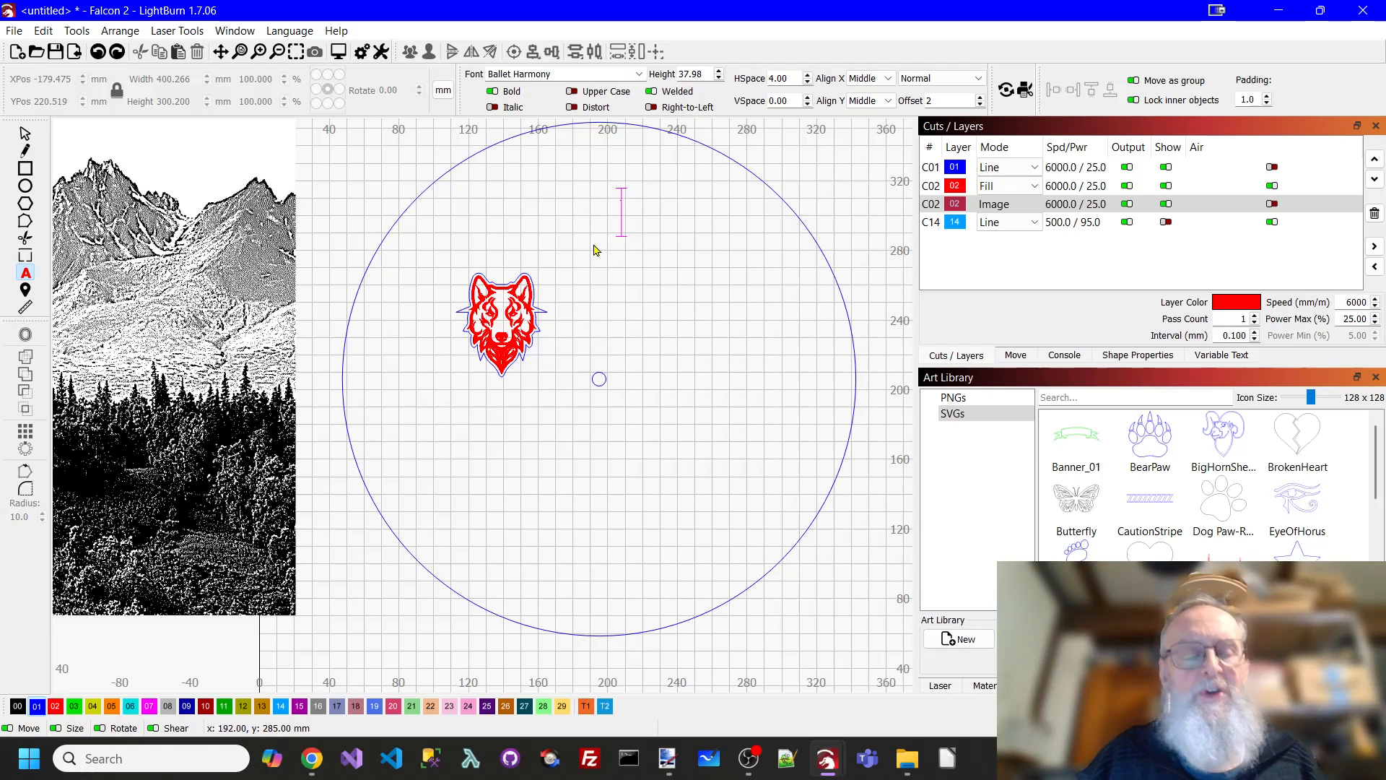
type("12")
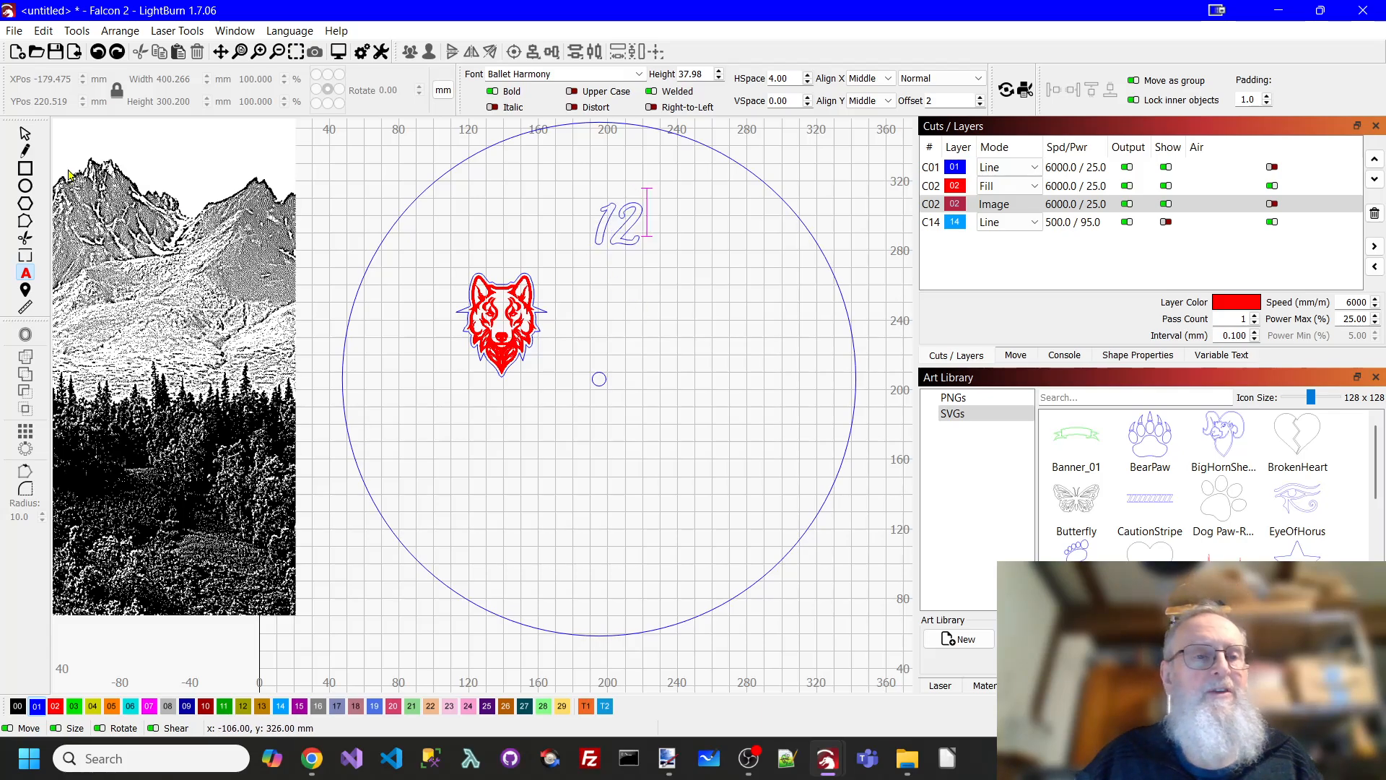
left_click(24, 135)
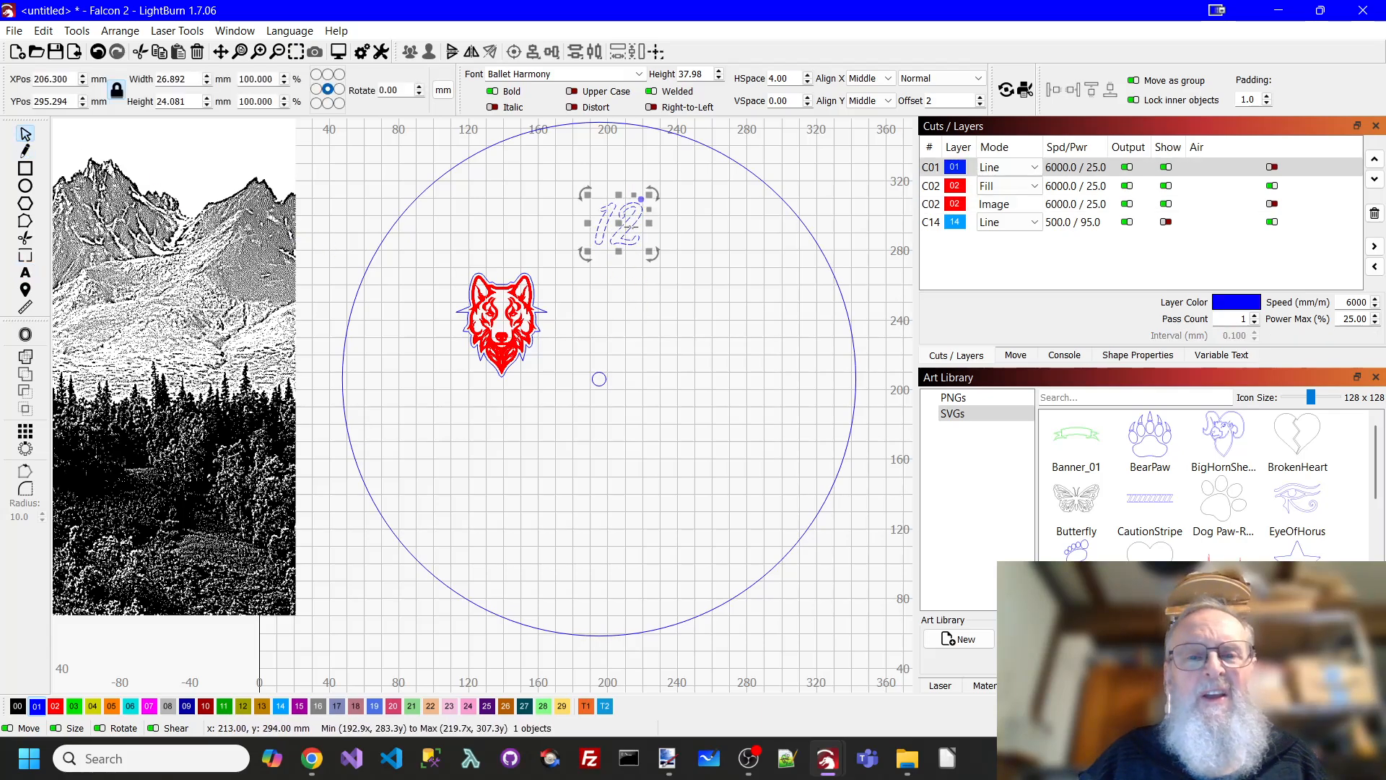
Move the "12" to about X 195, Y 325 mm and centre it horizontally on the large circle with Align V-Center.
left_click_drag(622, 229, 600, 178)
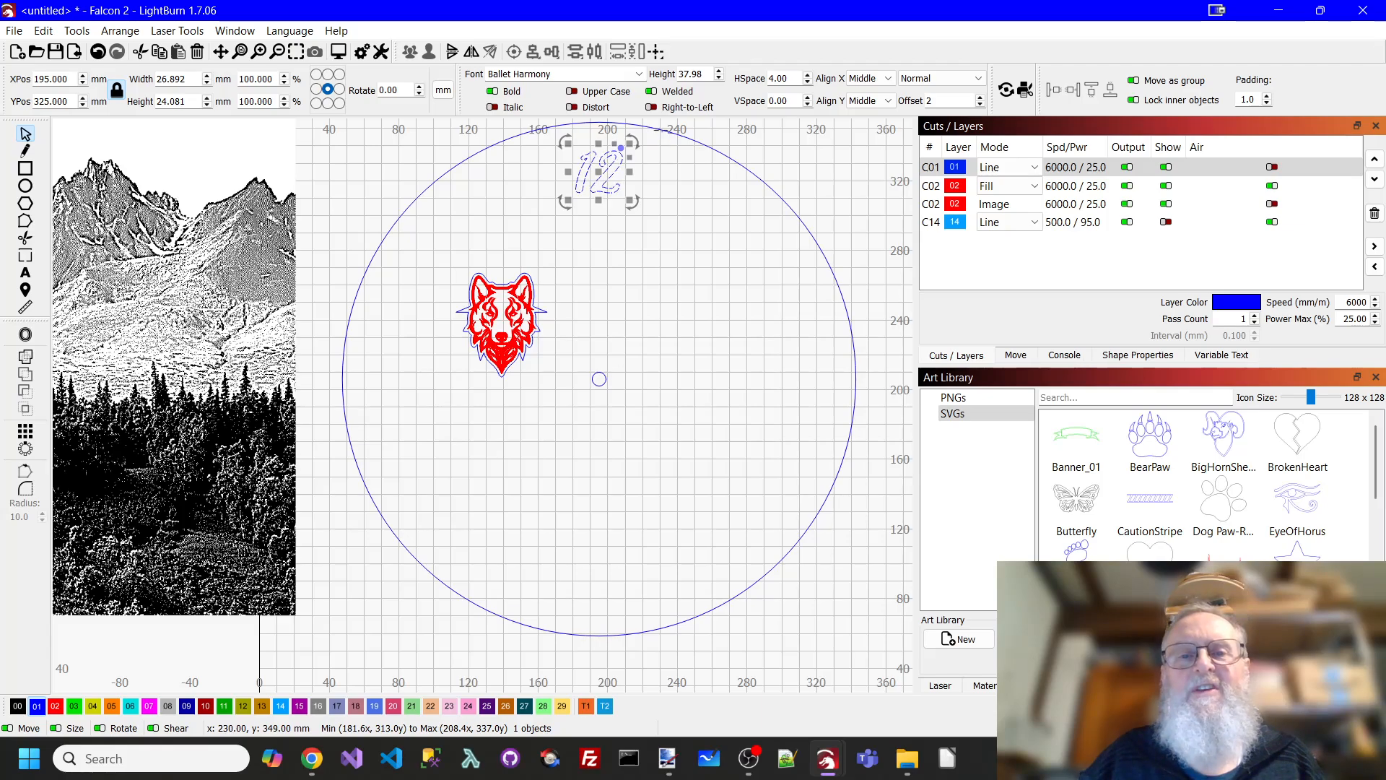
left_click(661, 128, "shift")
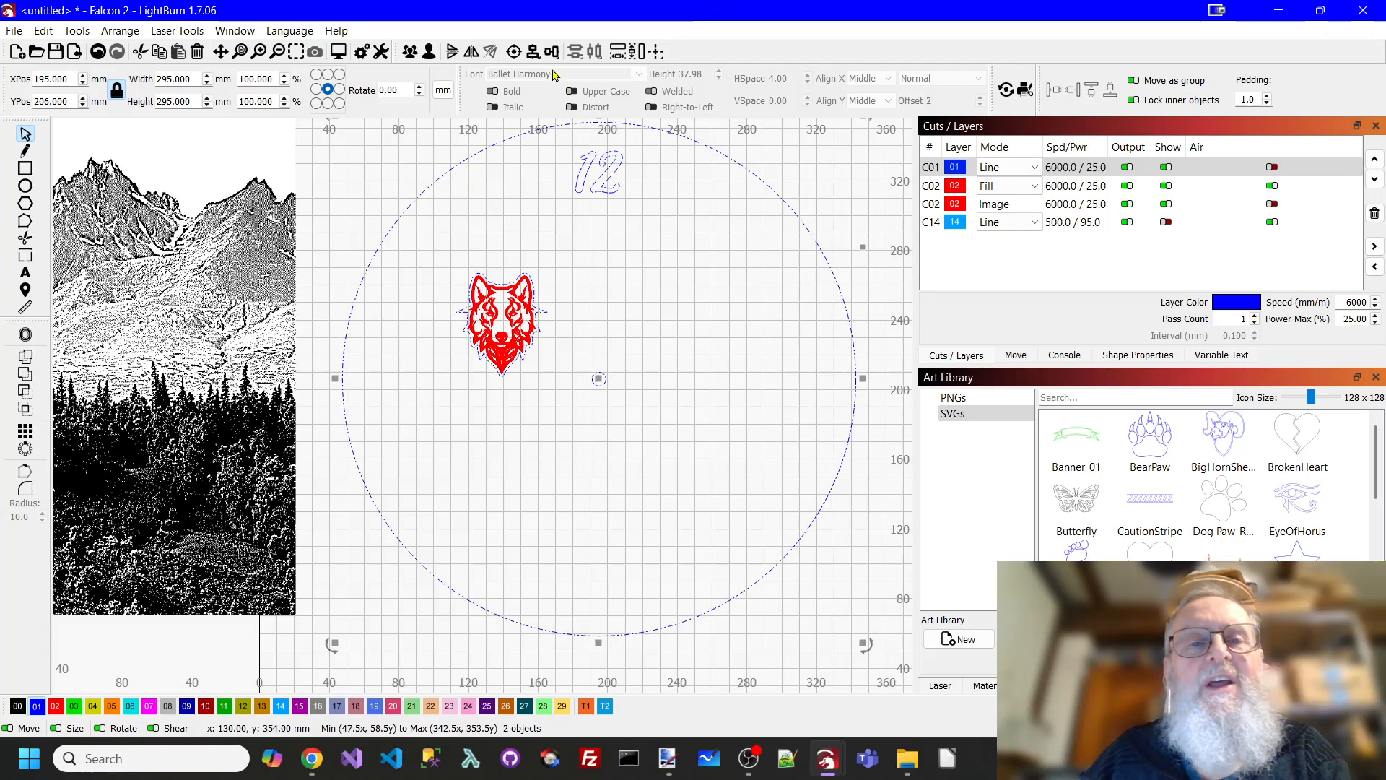
left_click(538, 55)
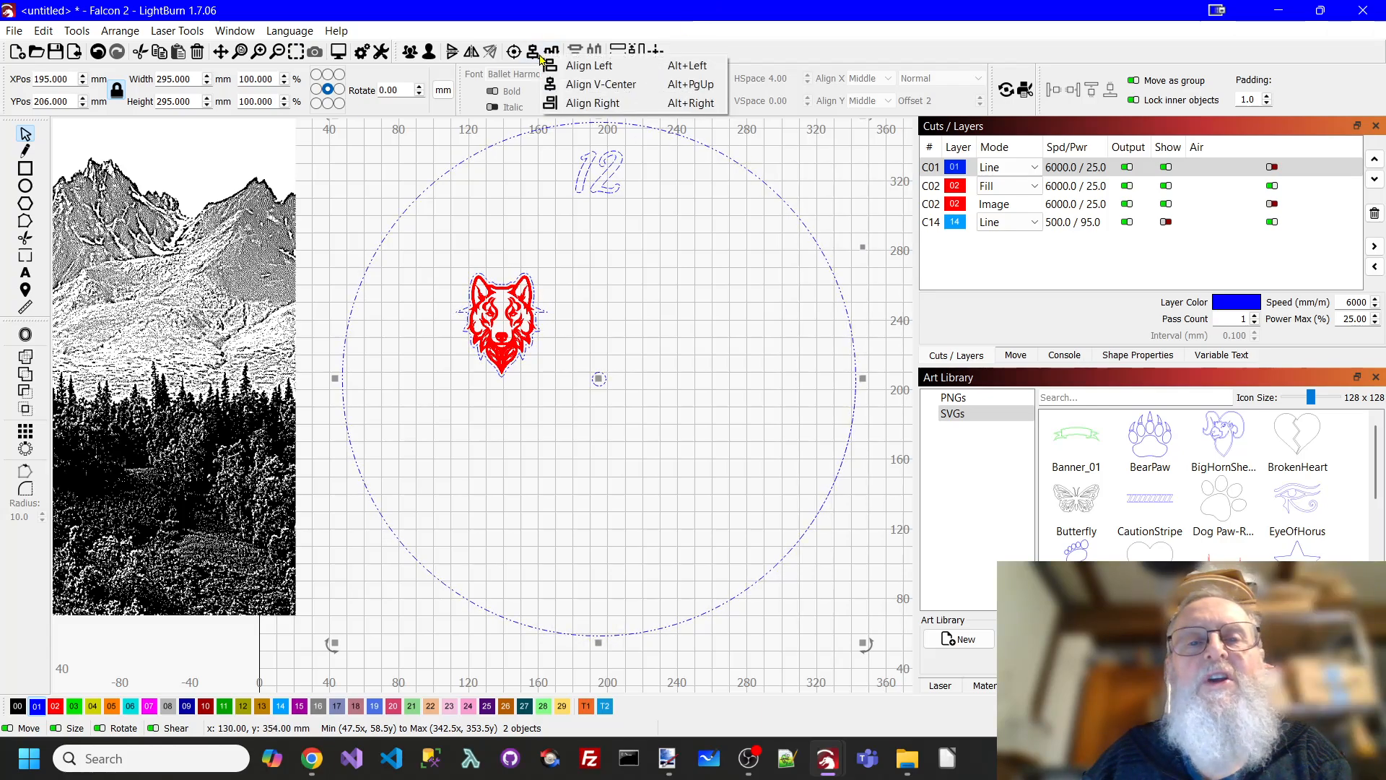
left_click(581, 91)
left_click(664, 231)
left_click(606, 180)
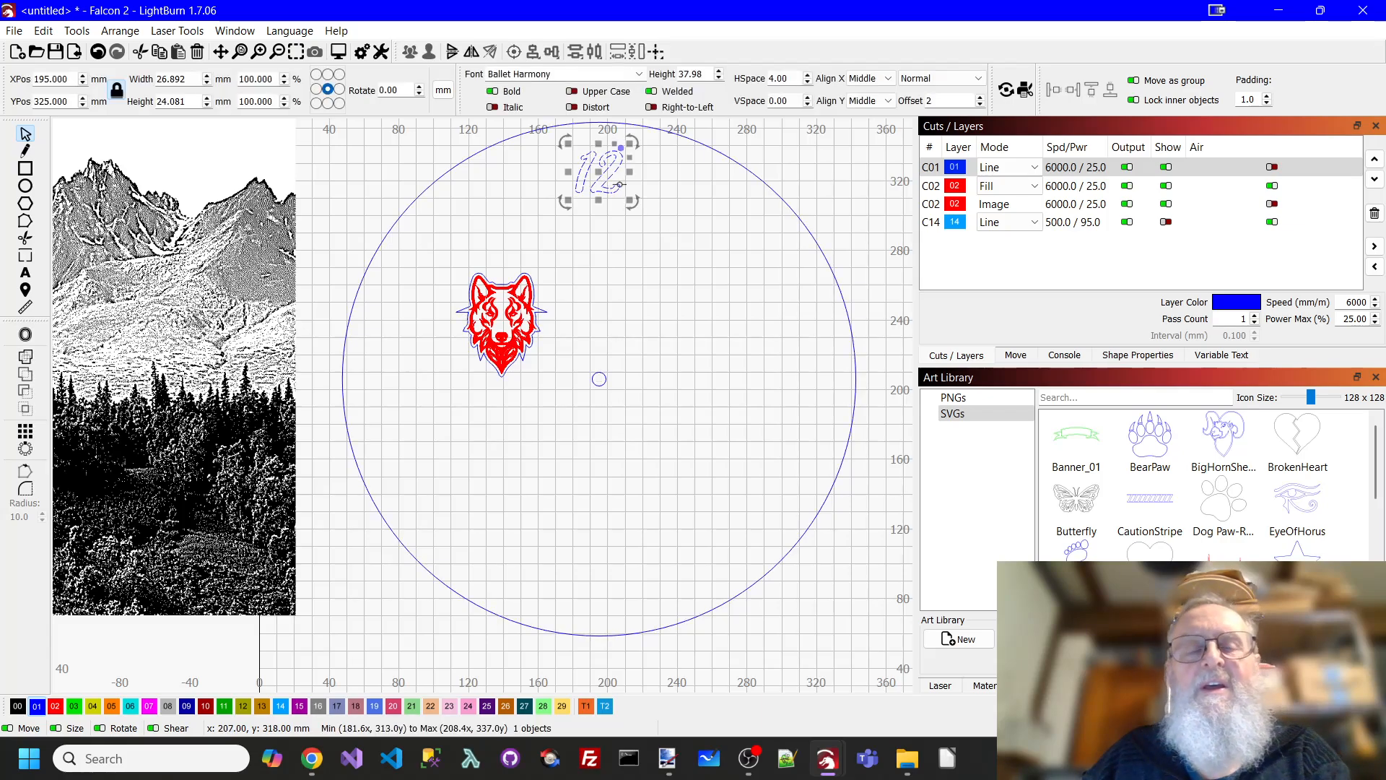
left_click(763, 182, "shift")
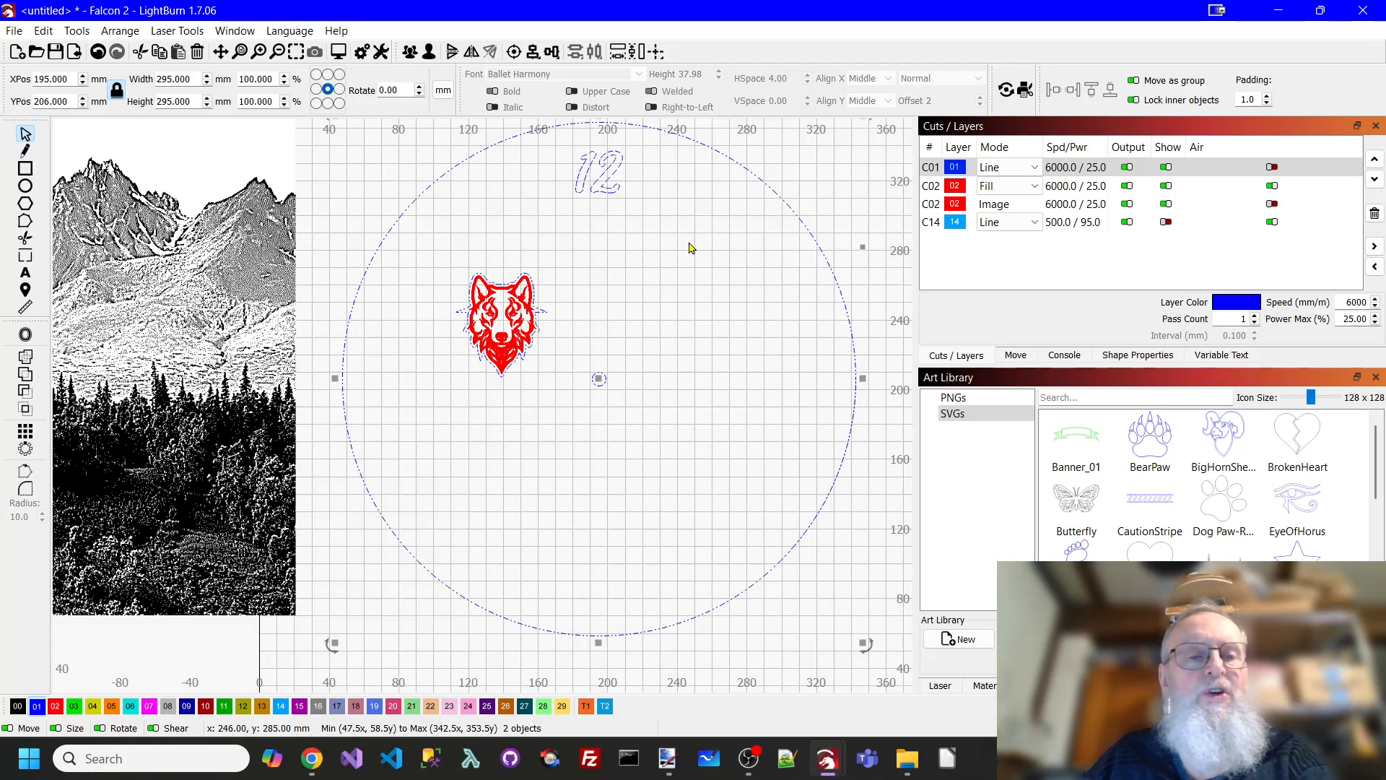
left_click(25, 448)
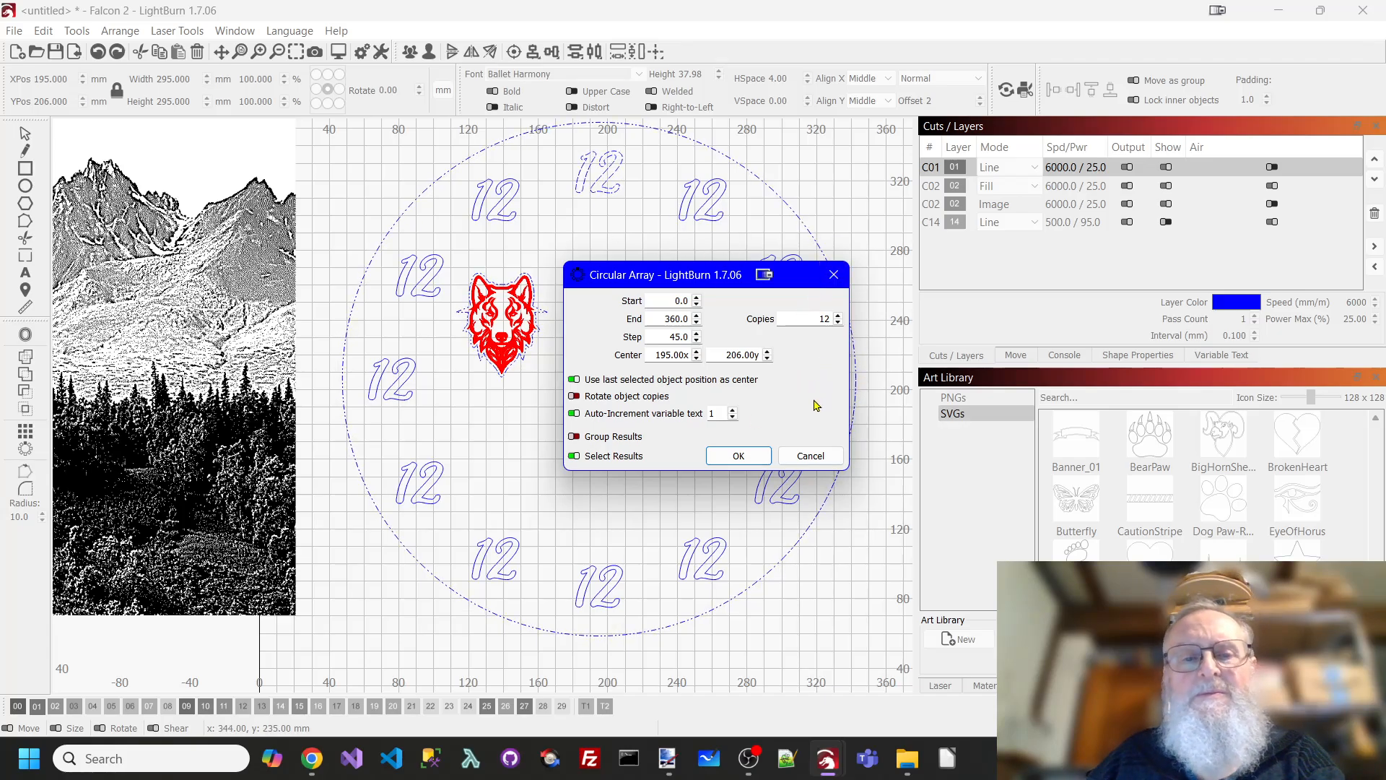
left_click(811, 457)
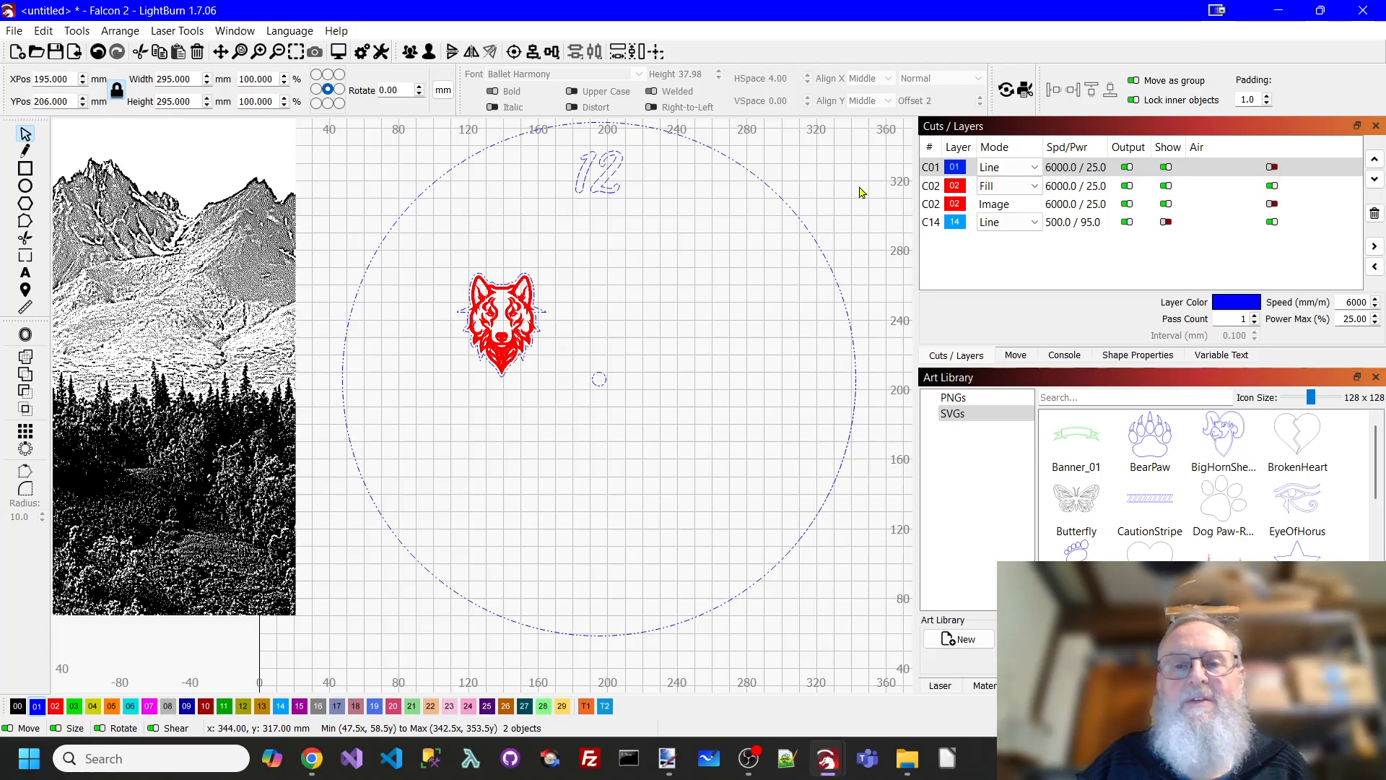
key("Escape")
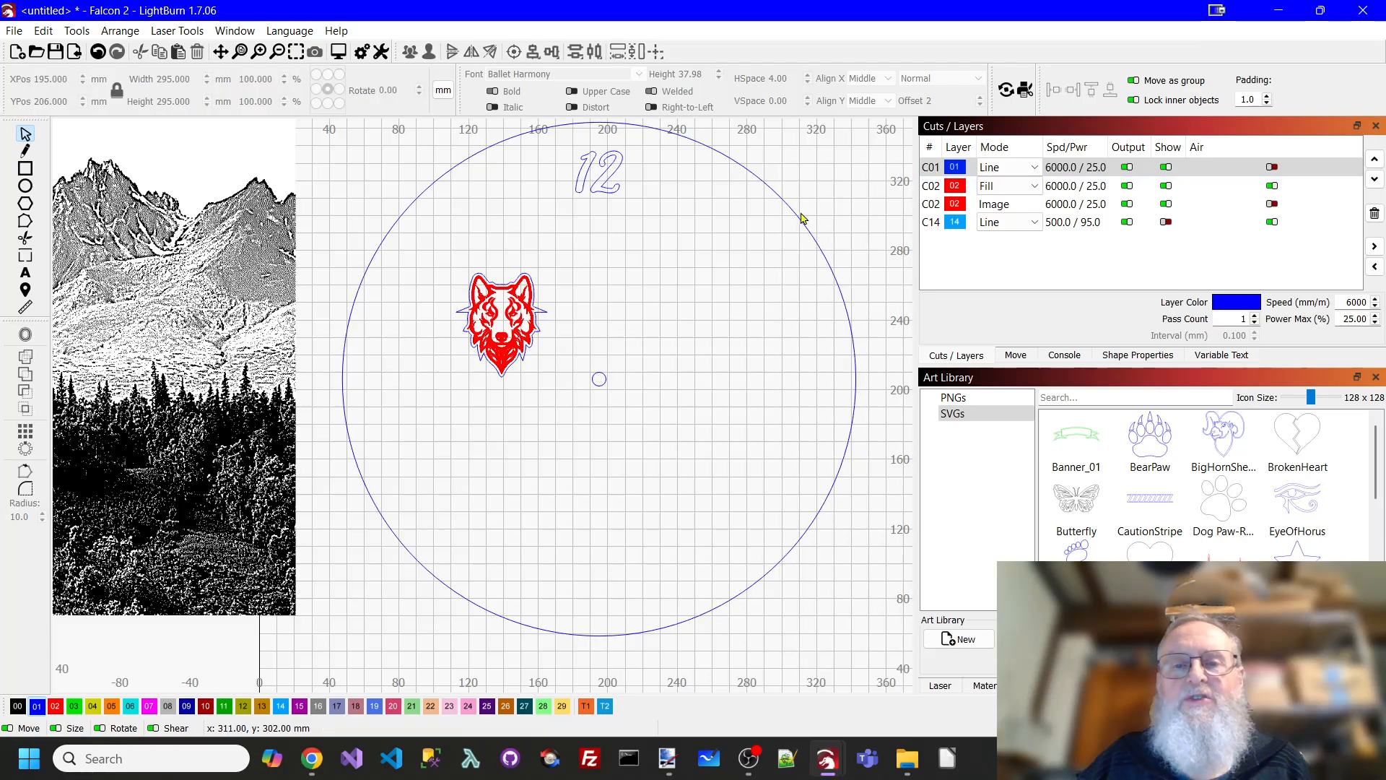
Create a circular array of 12 unrotated copies of the "12" over 360 degrees, using the large circle as centre.
left_click(618, 174)
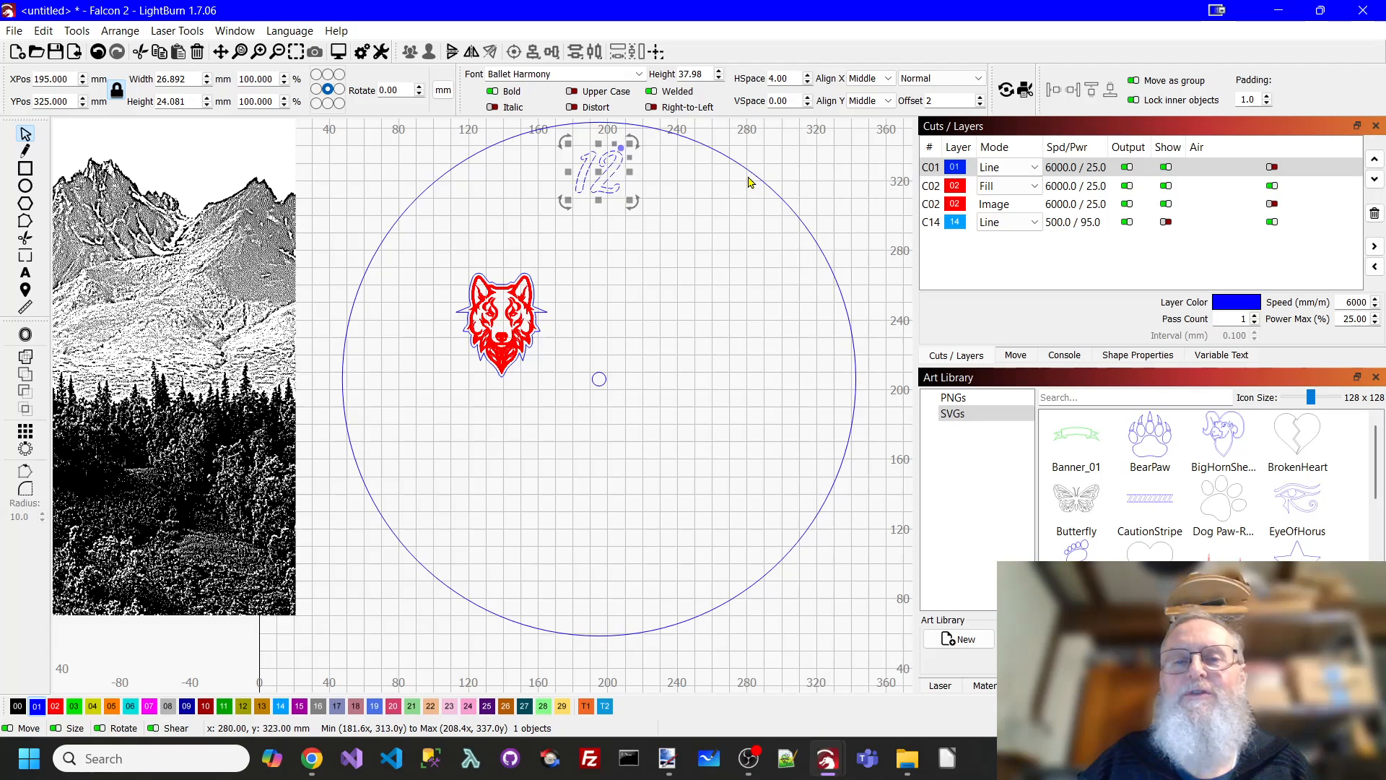
left_click(751, 172, "shift")
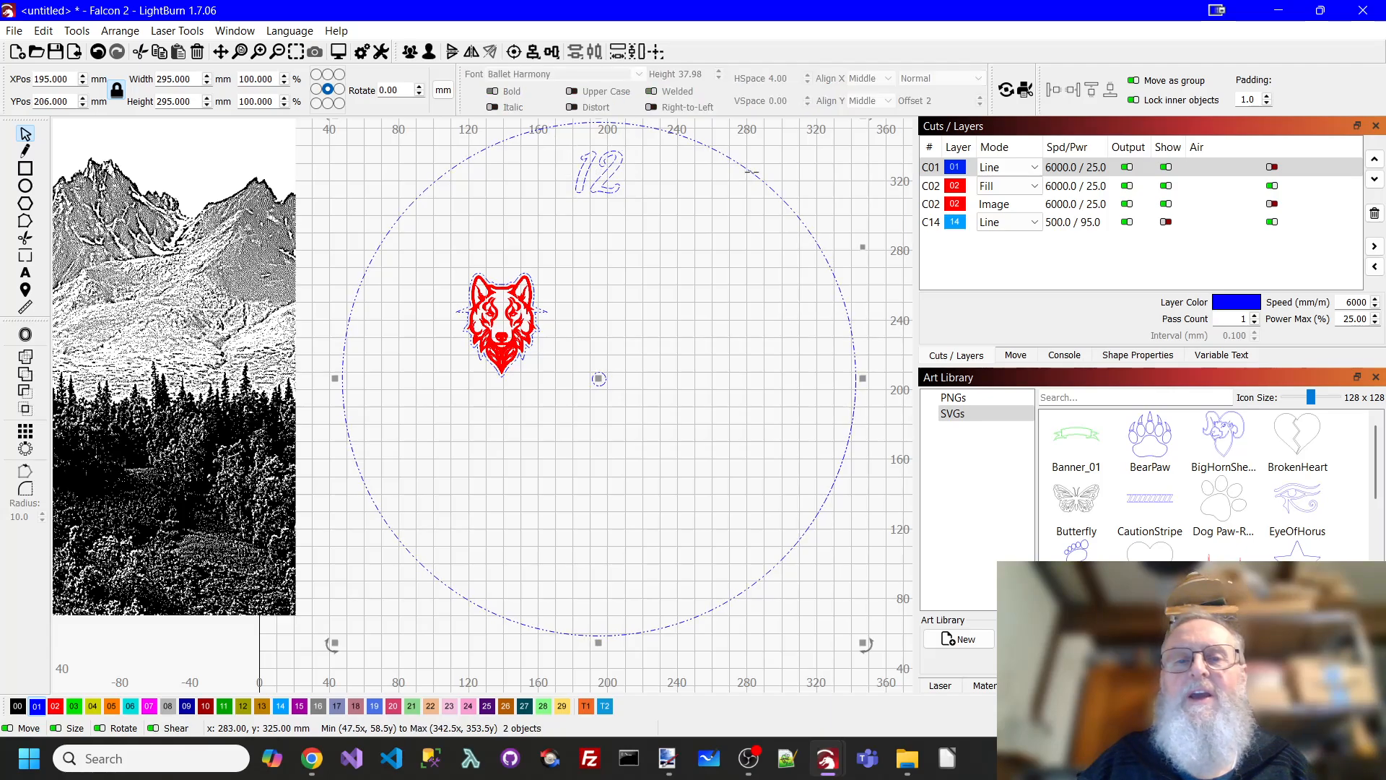
left_click(26, 449)
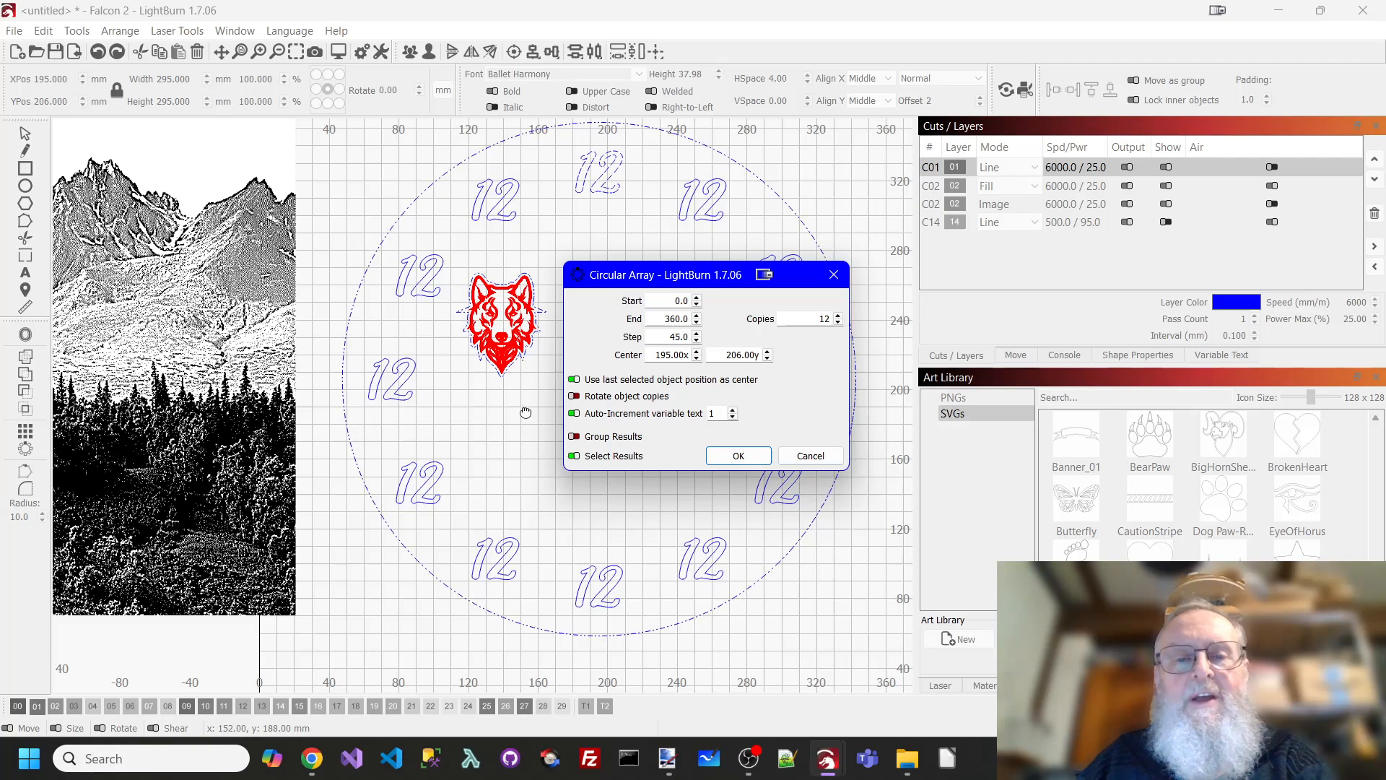
left_click(744, 457)
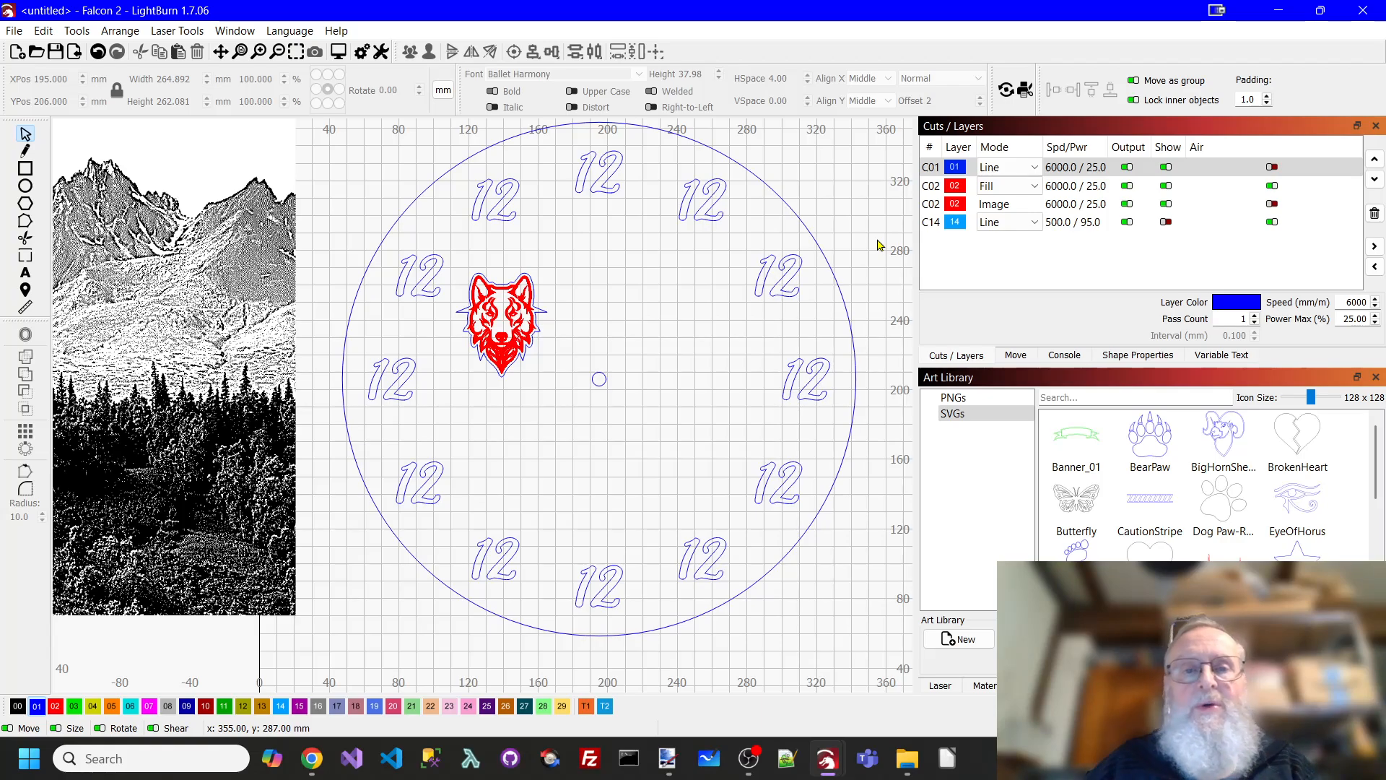
left_click(721, 211)
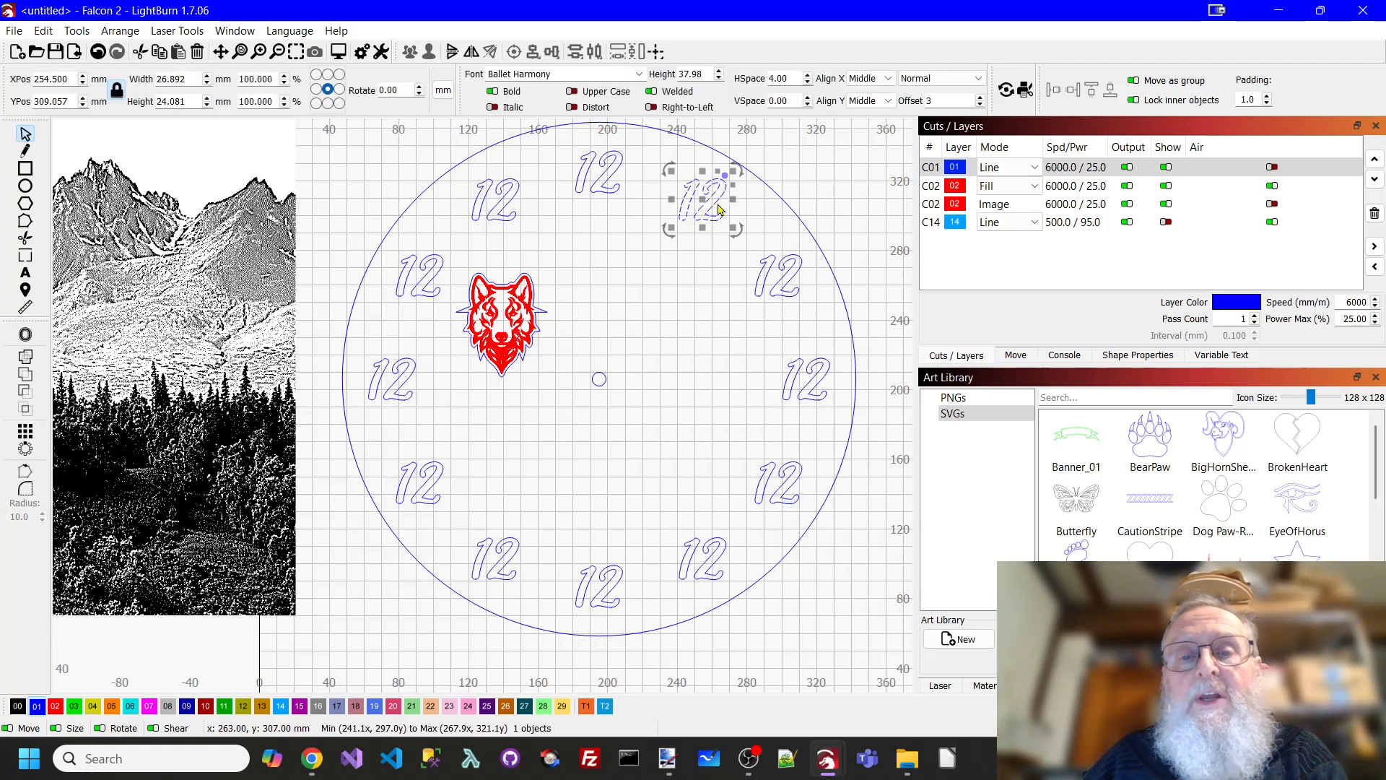
left_click(610, 269)
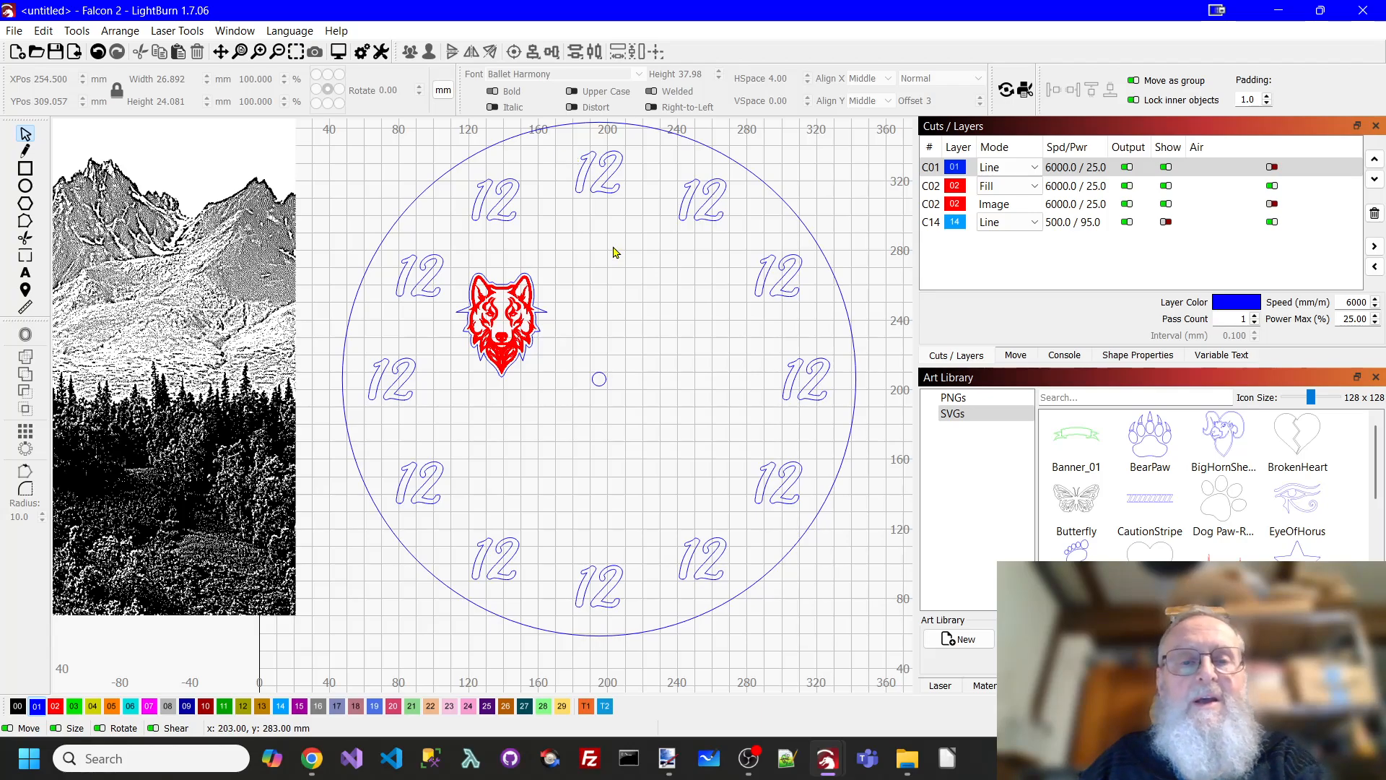
Hide the red Image and Fill layers so only the blue line shapes are displayed.
left_click(1165, 205)
left_click(1169, 186)
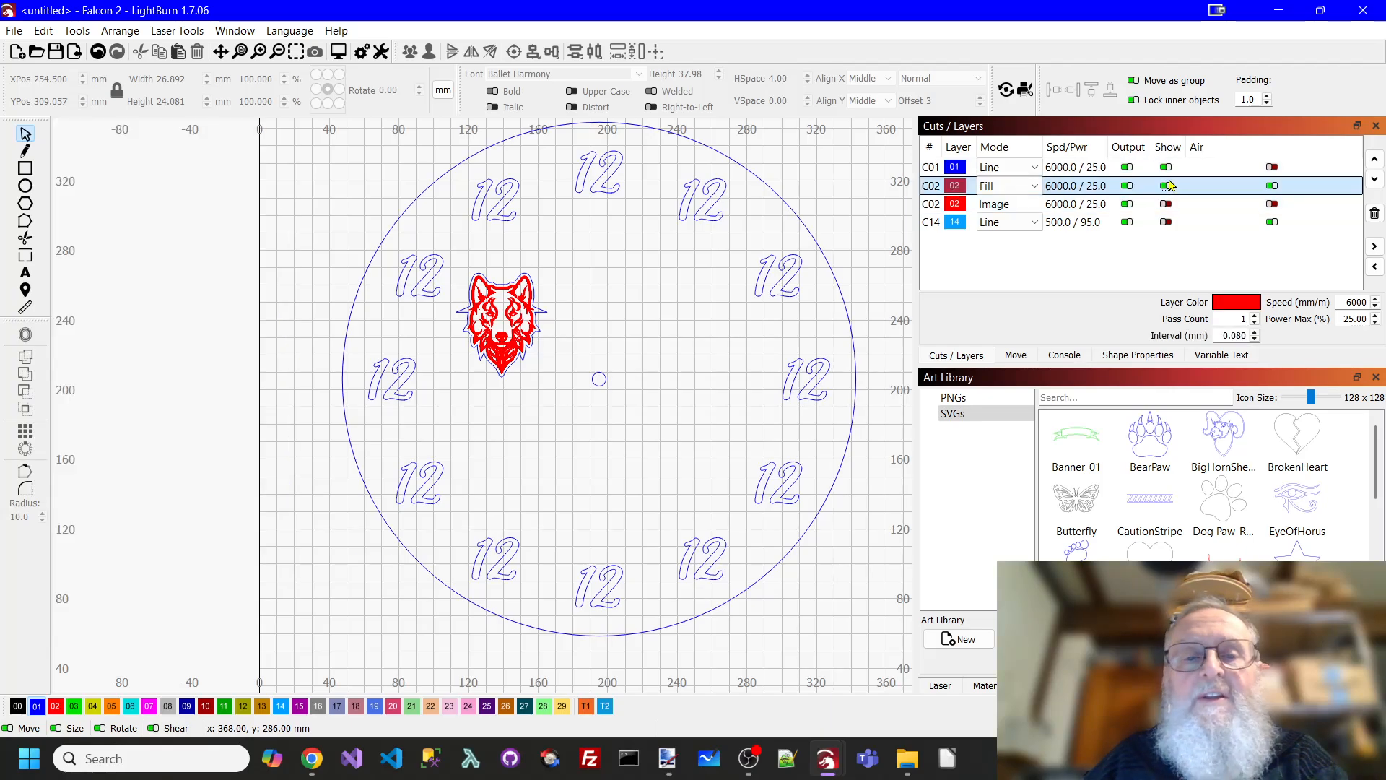
left_click(1168, 186)
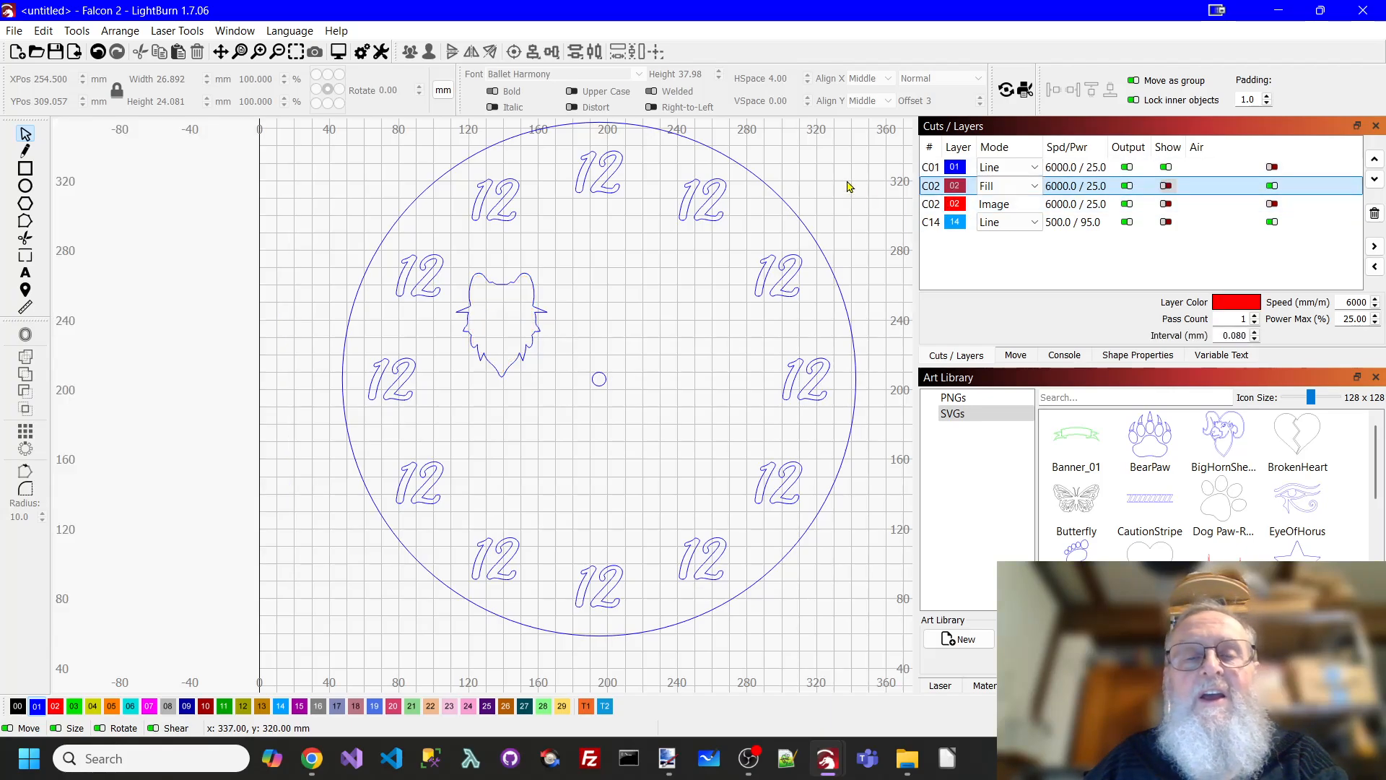
Group the large circle with the twelve "12" texts, the wolf outline and the small centre circle.
scroll(849, 188, "down", 1)
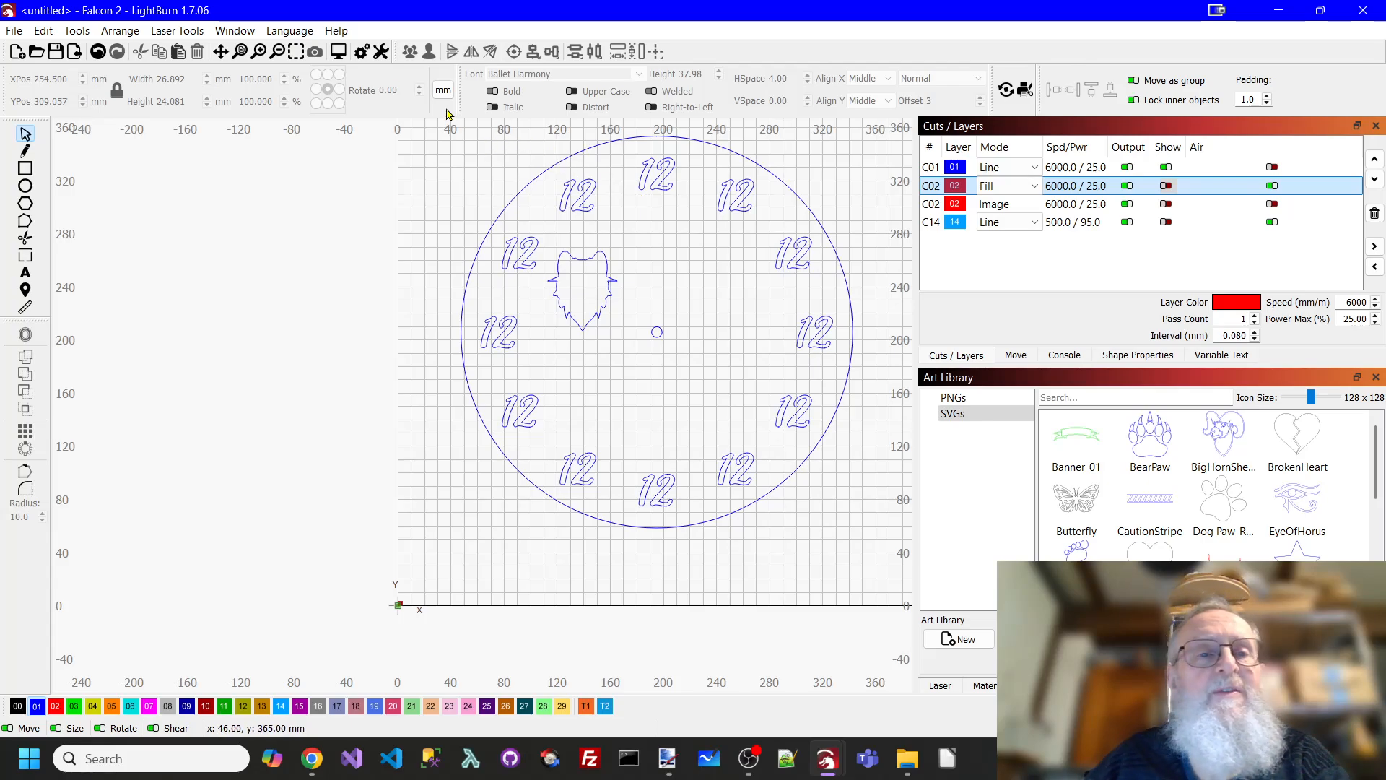
left_click(221, 52)
left_click_drag(431, 164, 407, 202)
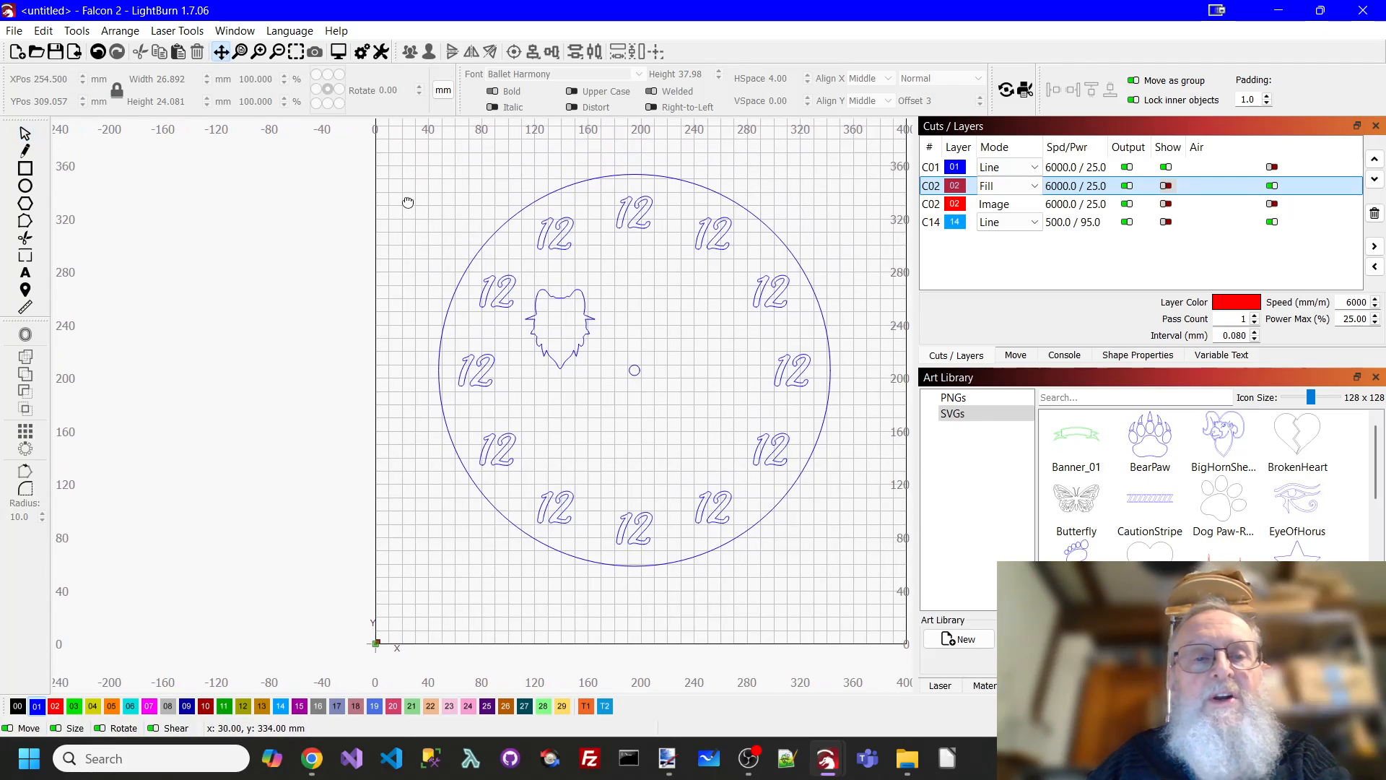
left_click(26, 172)
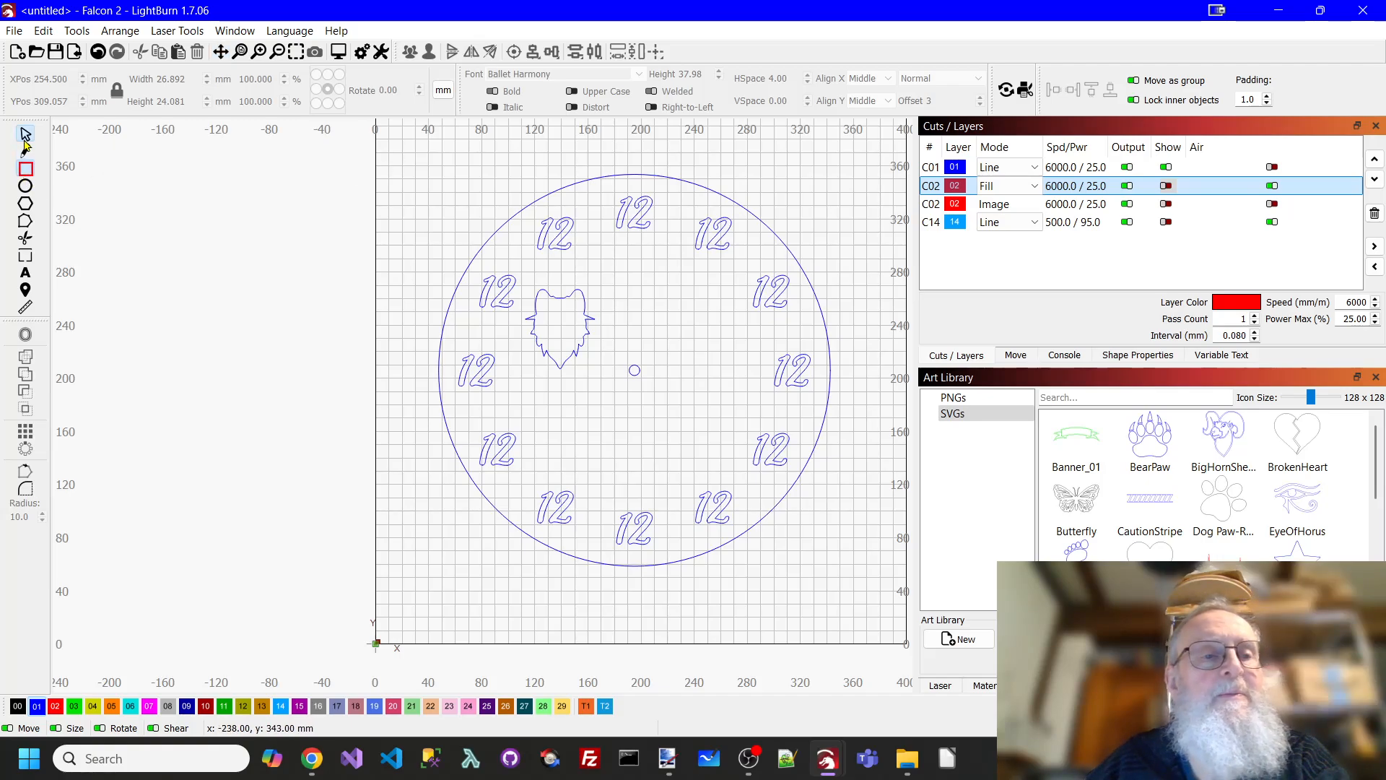
left_click_drag(400, 152, 855, 633)
right_click(740, 399)
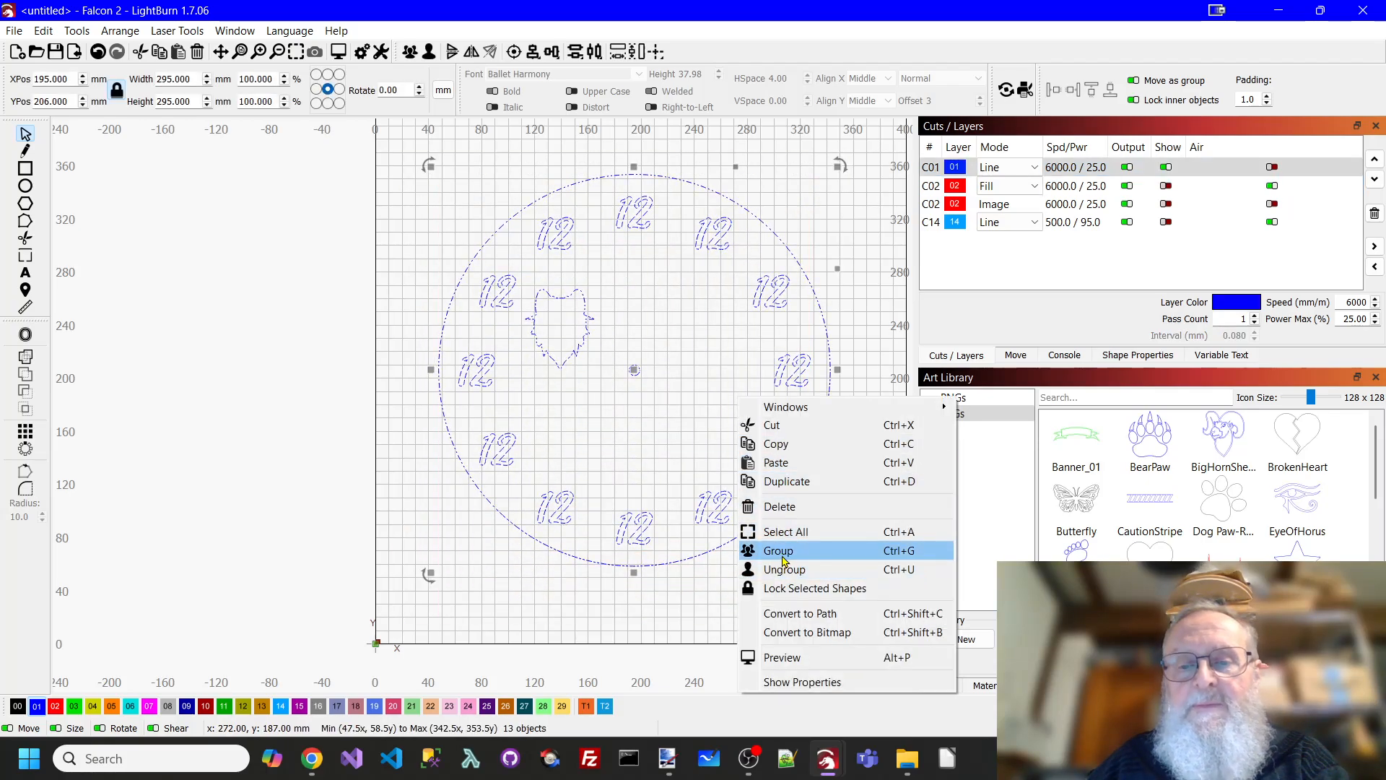
left_click(781, 553)
left_click(875, 225)
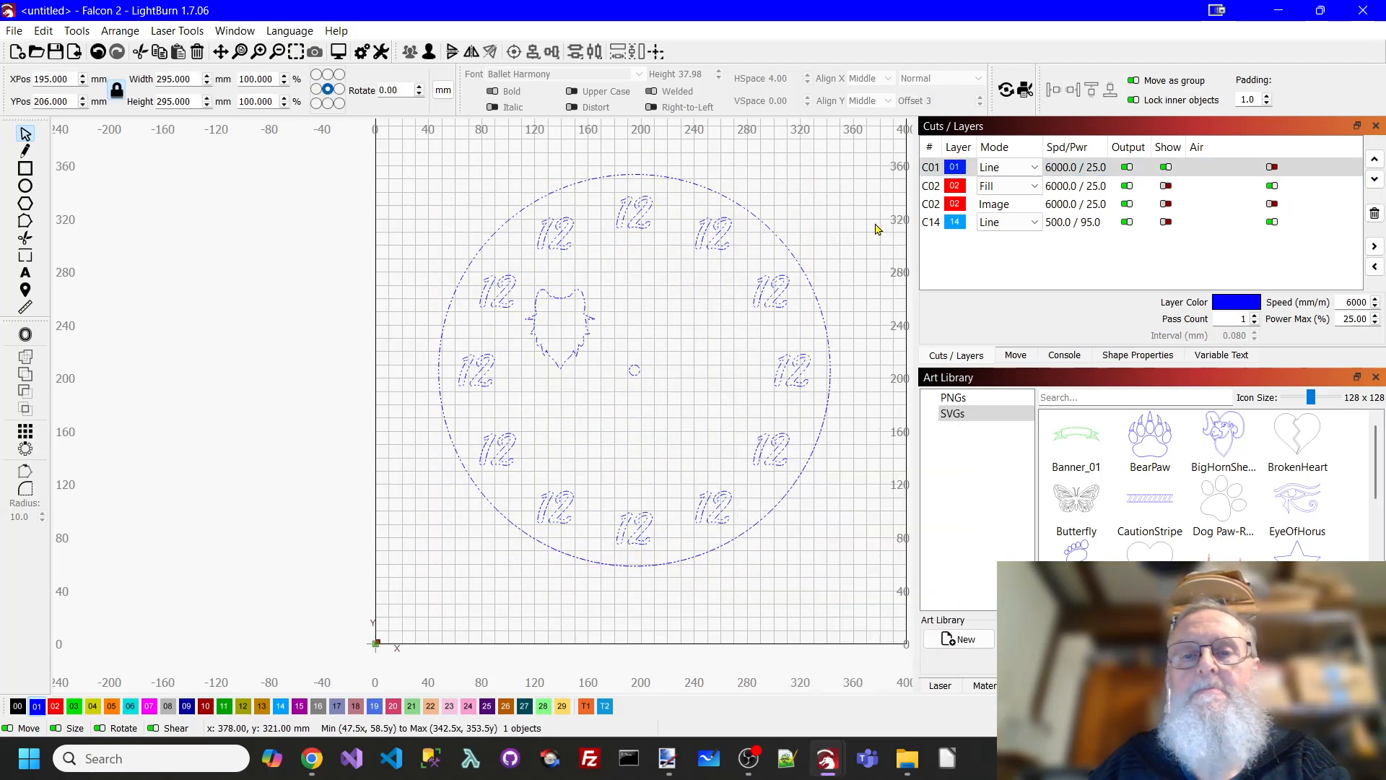
With the red layers shown again, mask the mountain image with the grouped clock outline and move it over the clock to about X 222, Y 207 mm.
left_click(1166, 205)
left_click(1166, 186)
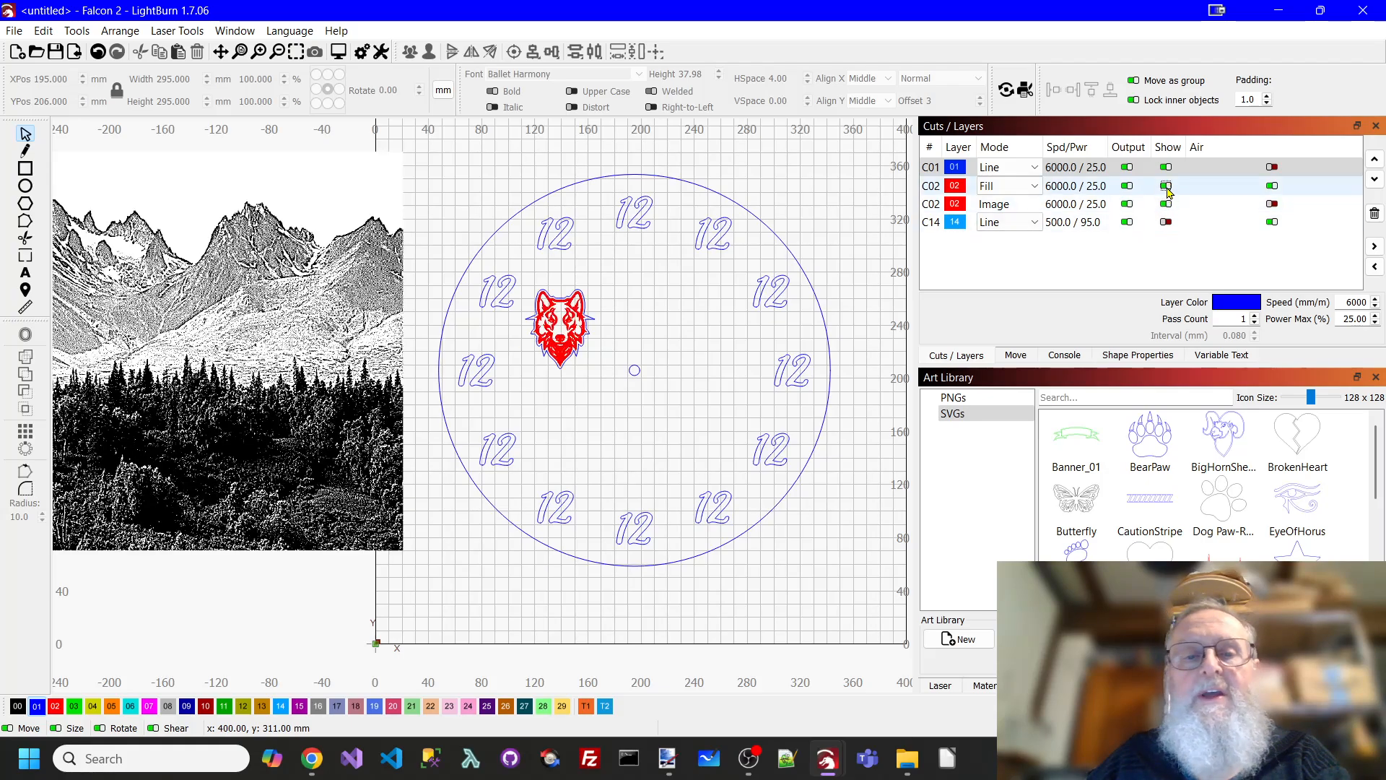
left_click(231, 228)
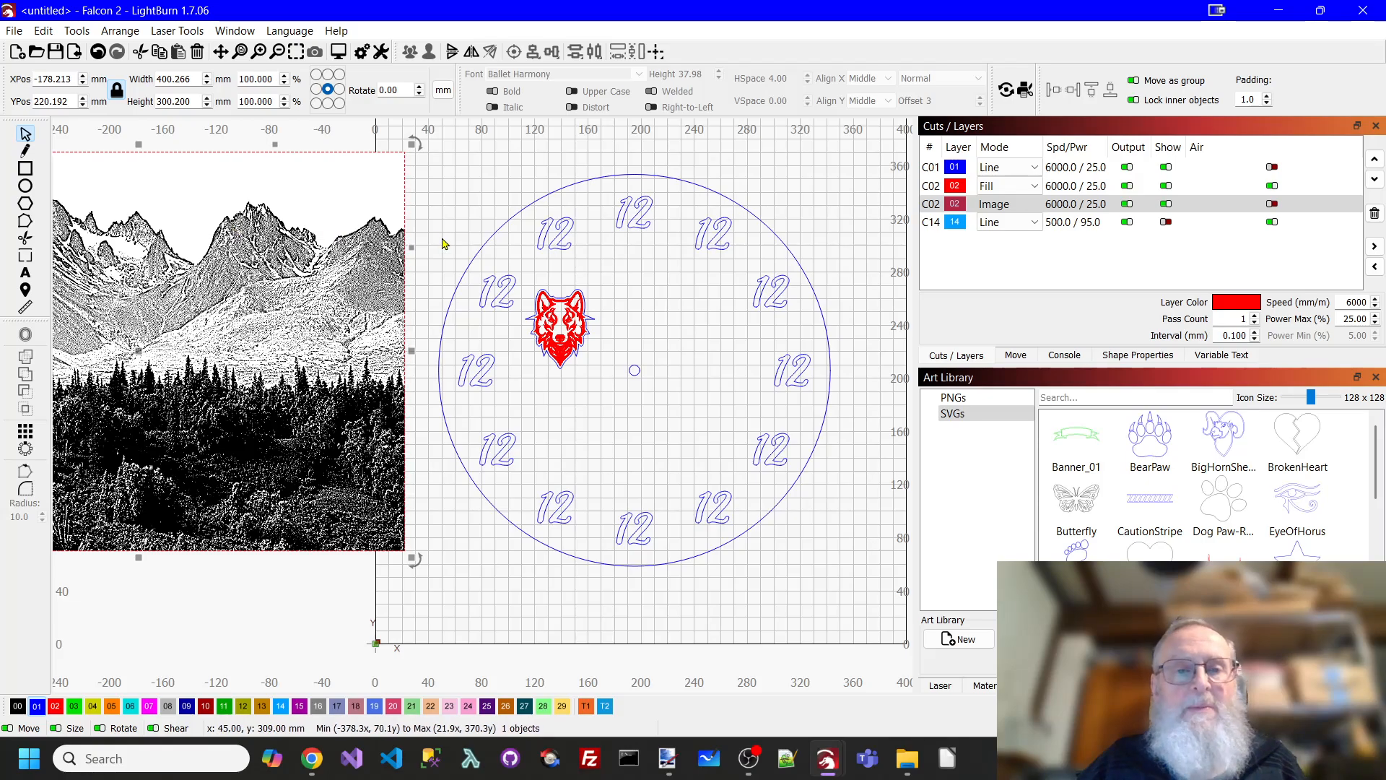
left_click(483, 246, "shift")
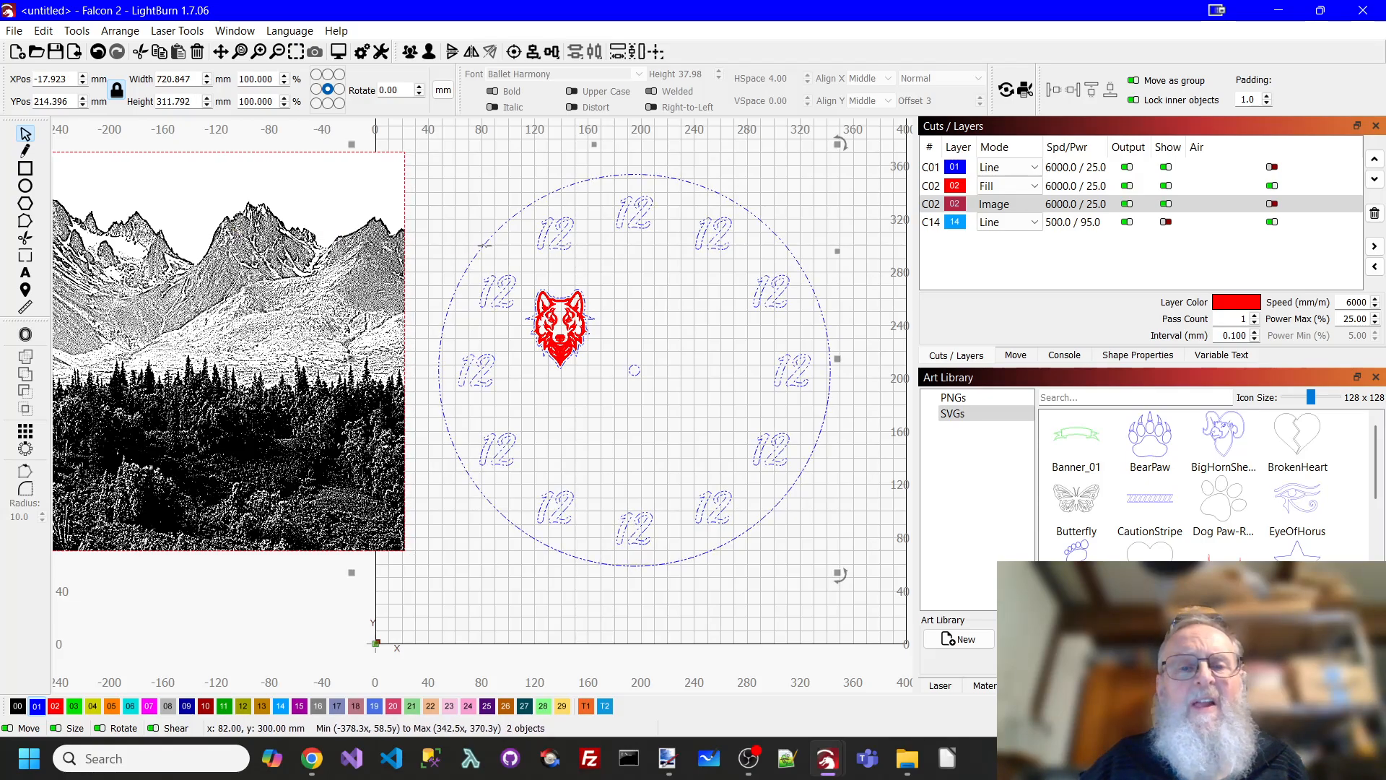
right_click(486, 247)
left_click(538, 500)
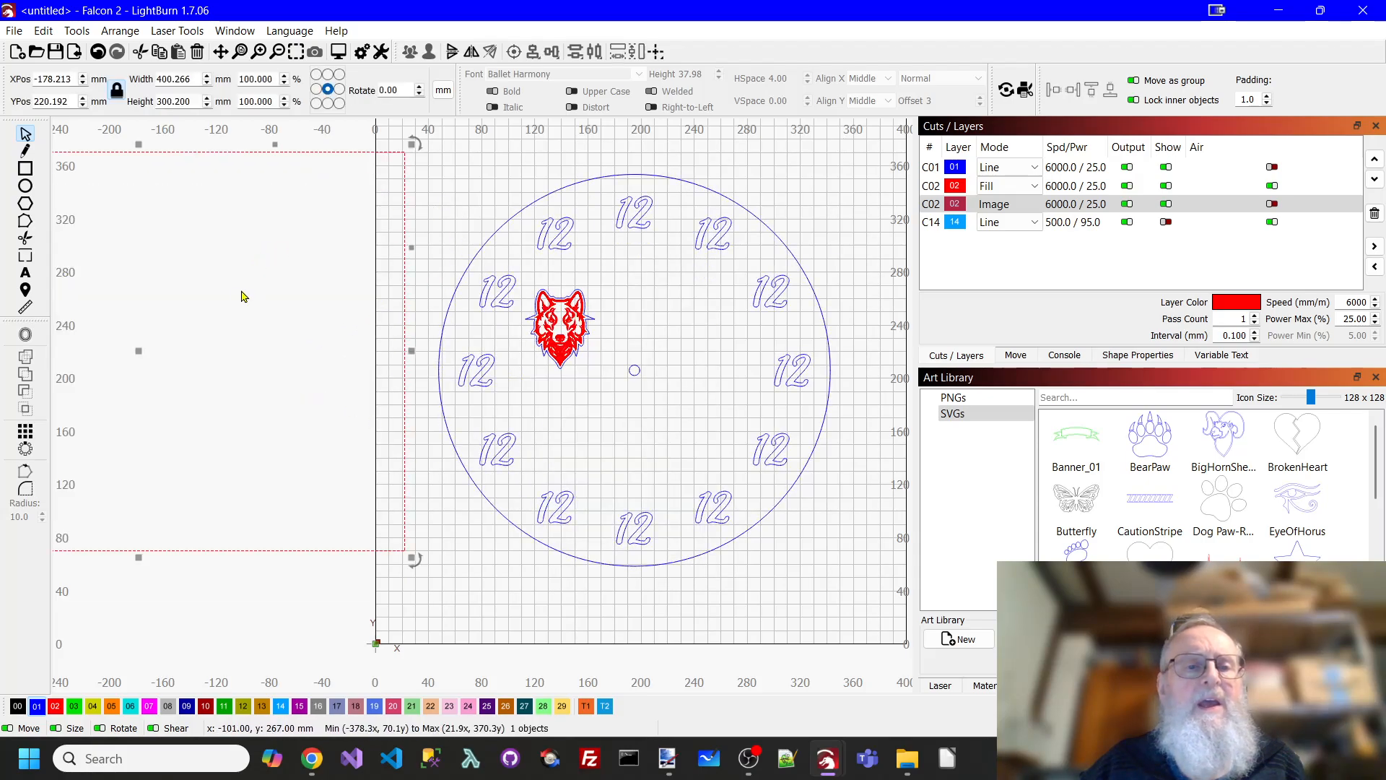
left_click_drag(688, 332, 742, 320)
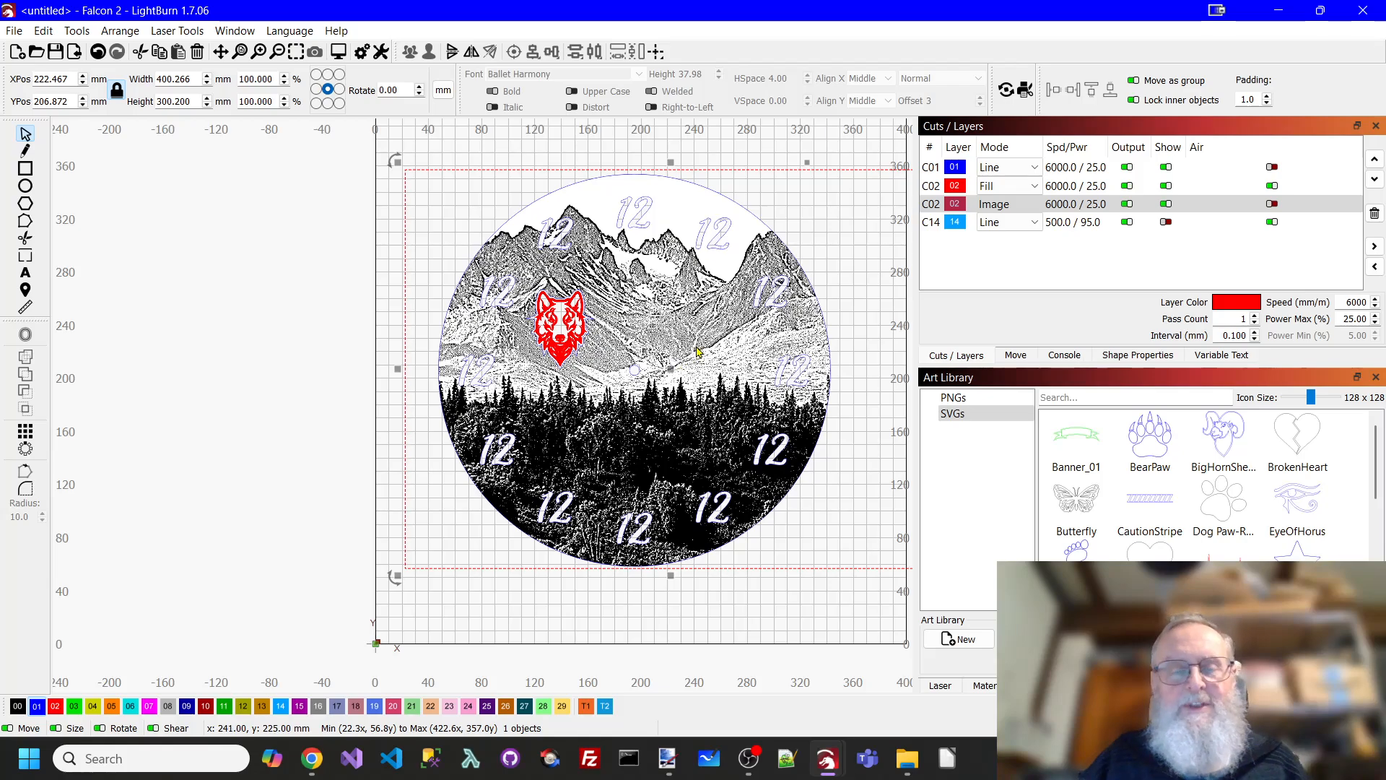
Undo the masking to bring back the full mountain image beside the clock, and ungroup the clock outline.
key("Delete")
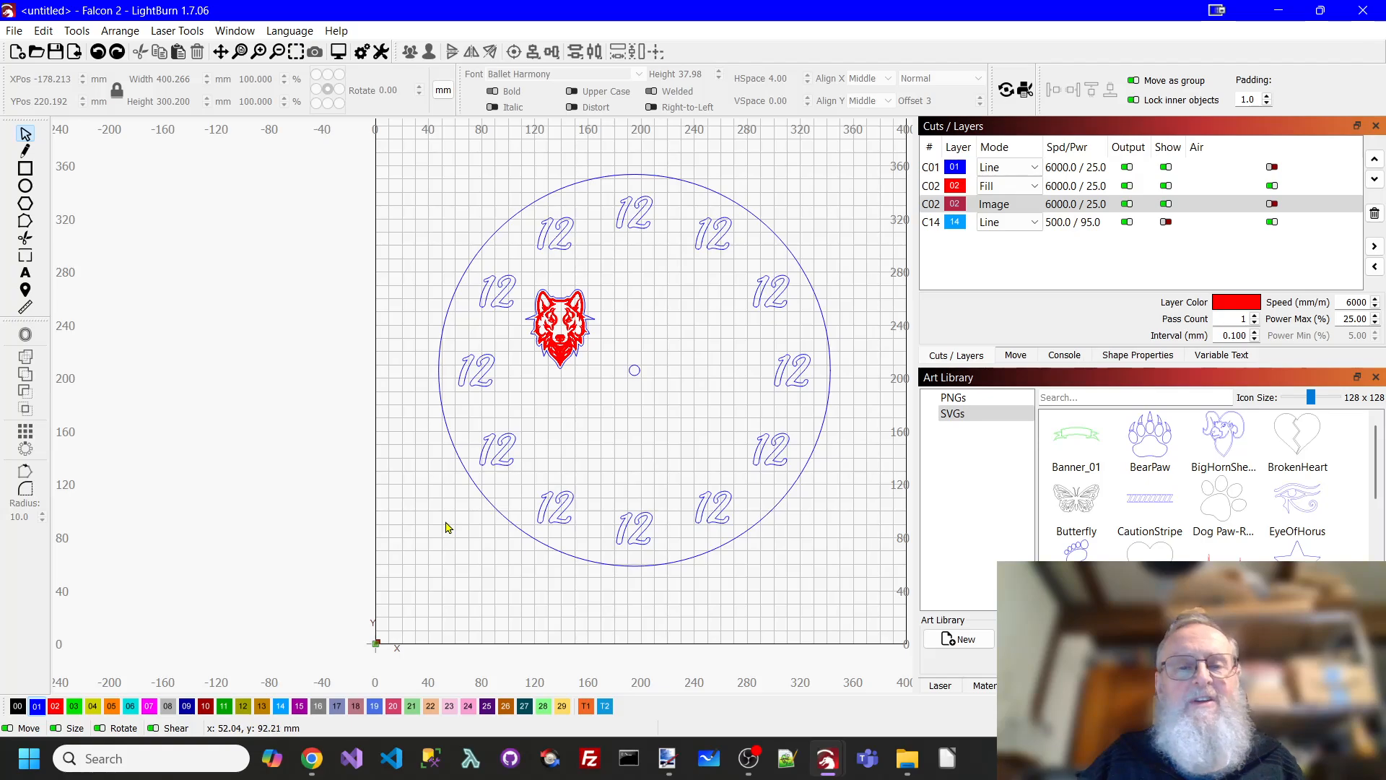
key("ctrl+z")
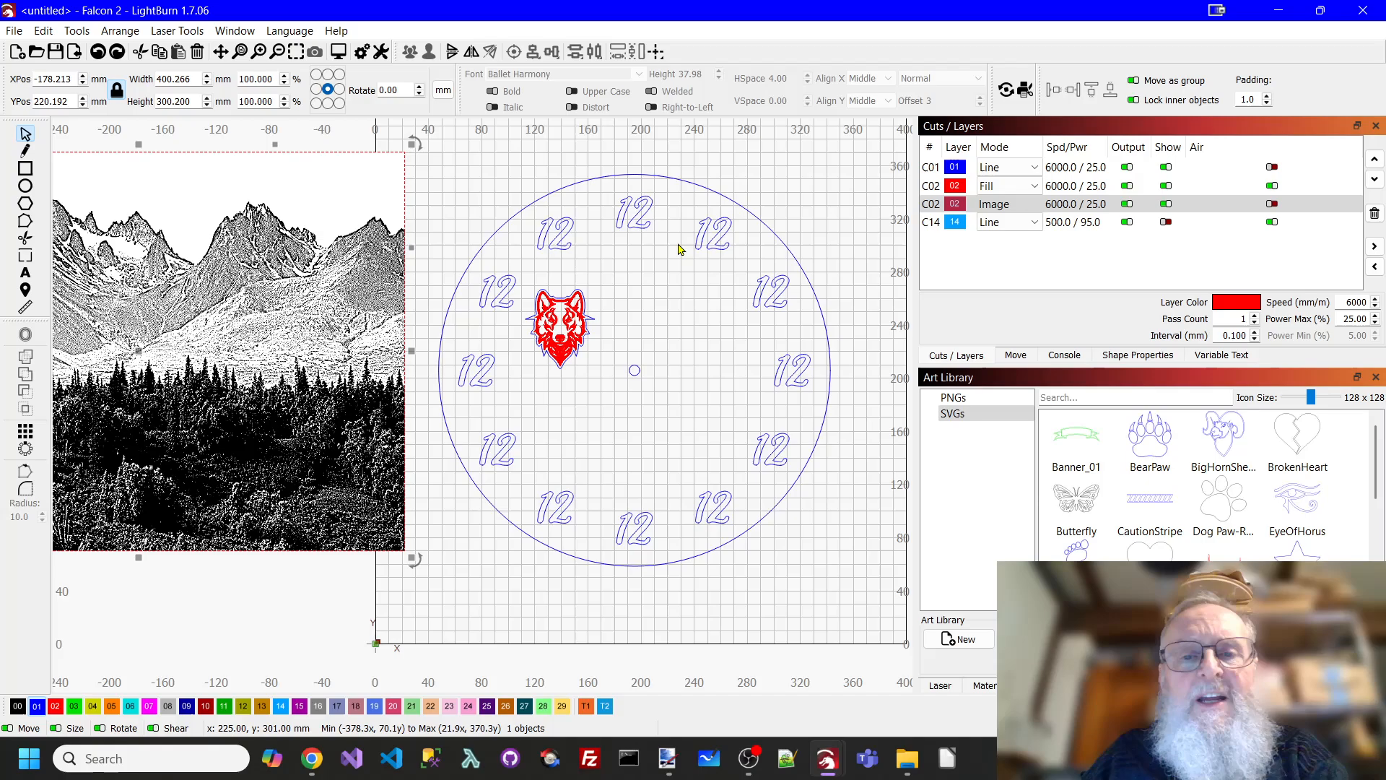
left_click(721, 239)
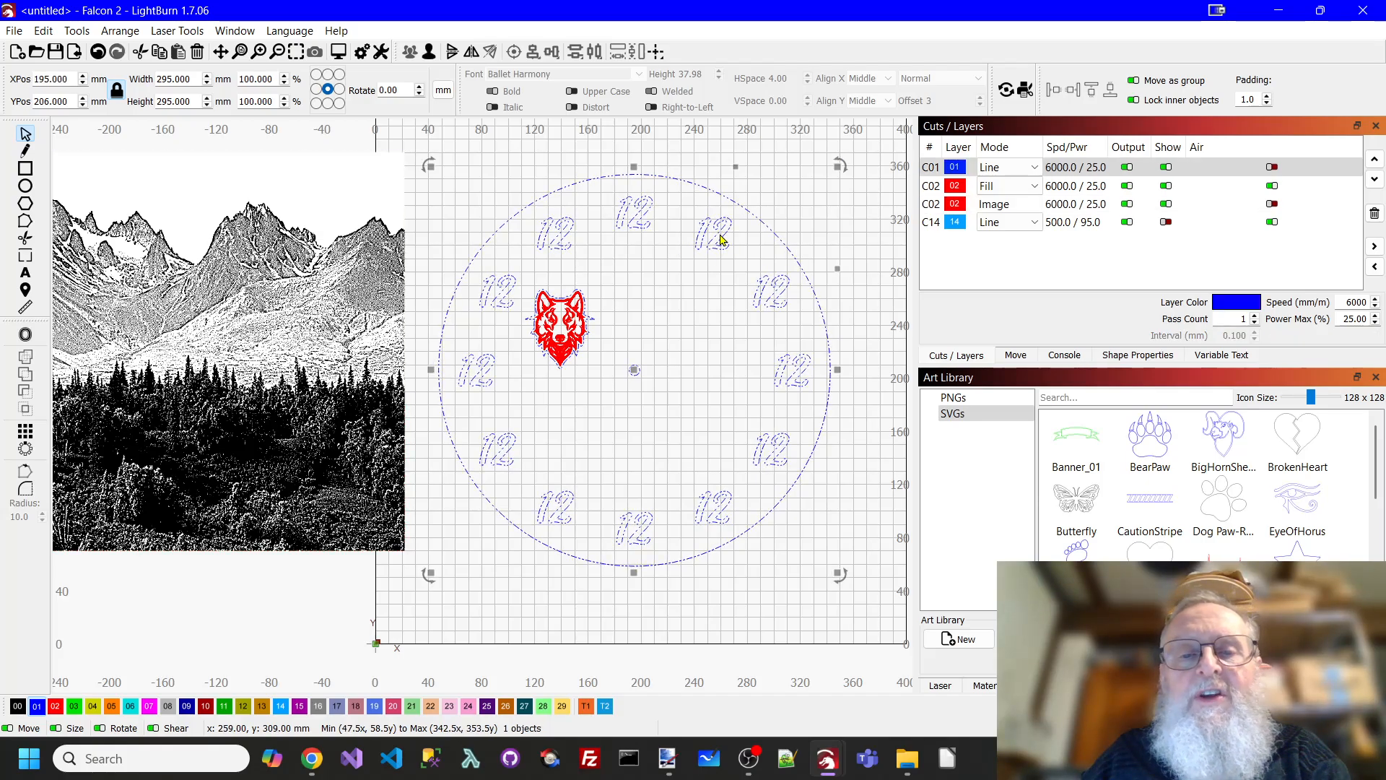
right_click(721, 240)
left_click(758, 405)
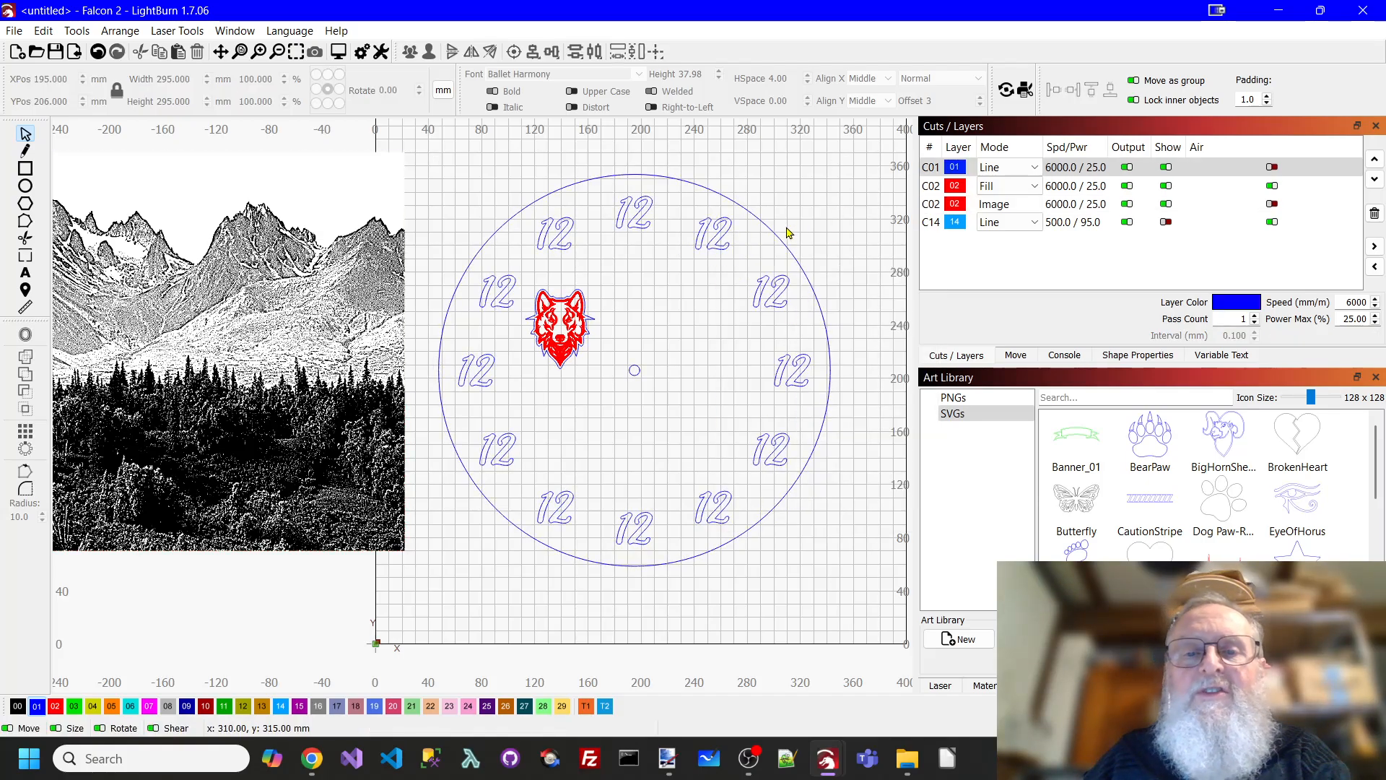
Change the "12" texts at the one and two o'clock positions to "1" and "2".
double_click(730, 235)
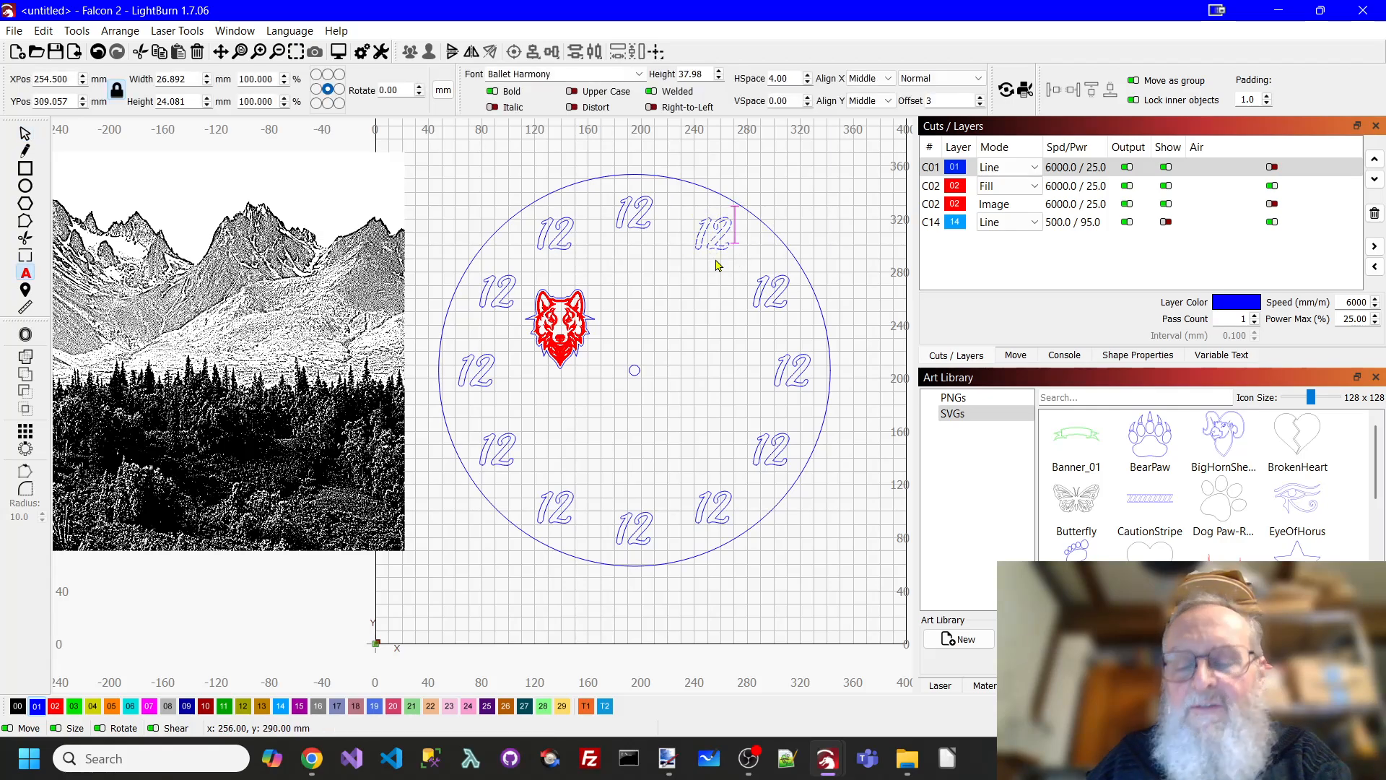
key("BackSpace")
left_click(768, 287)
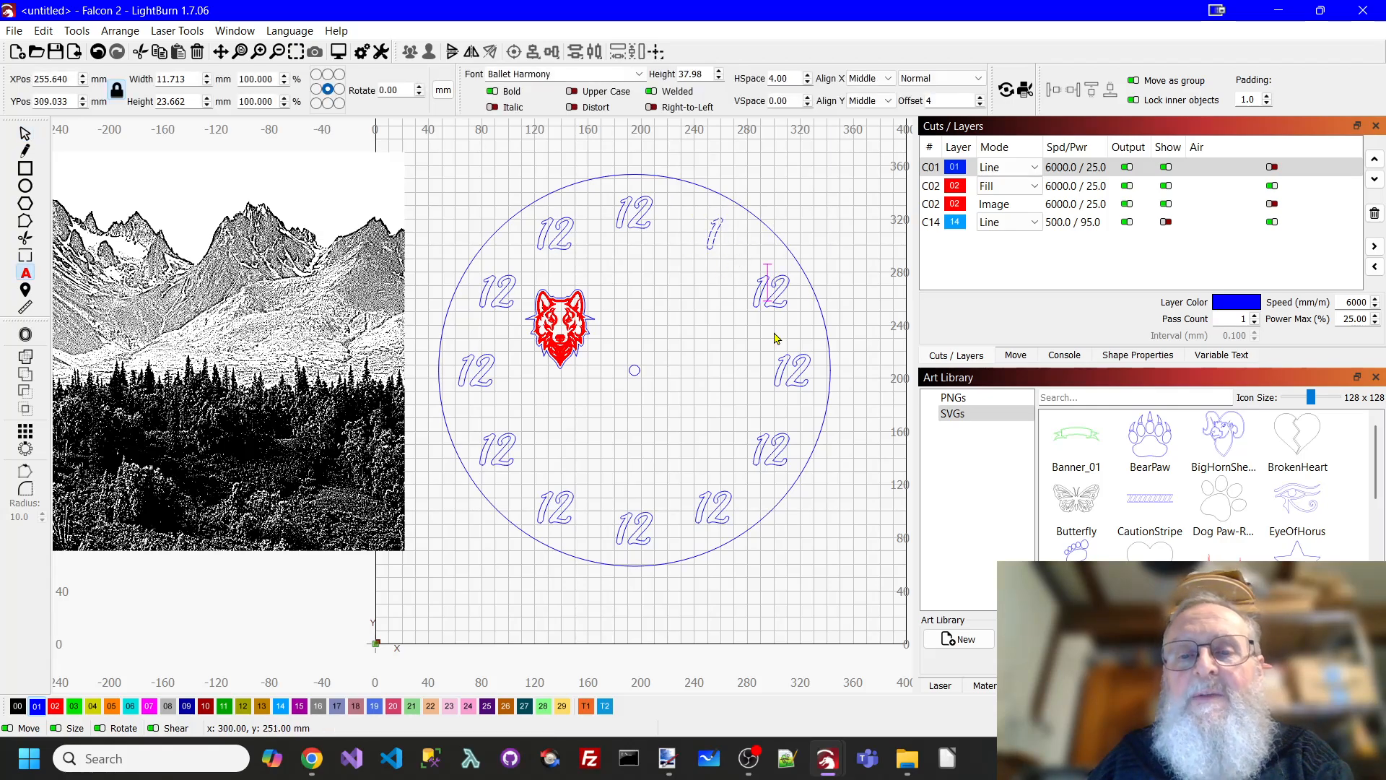
key("BackSpace")
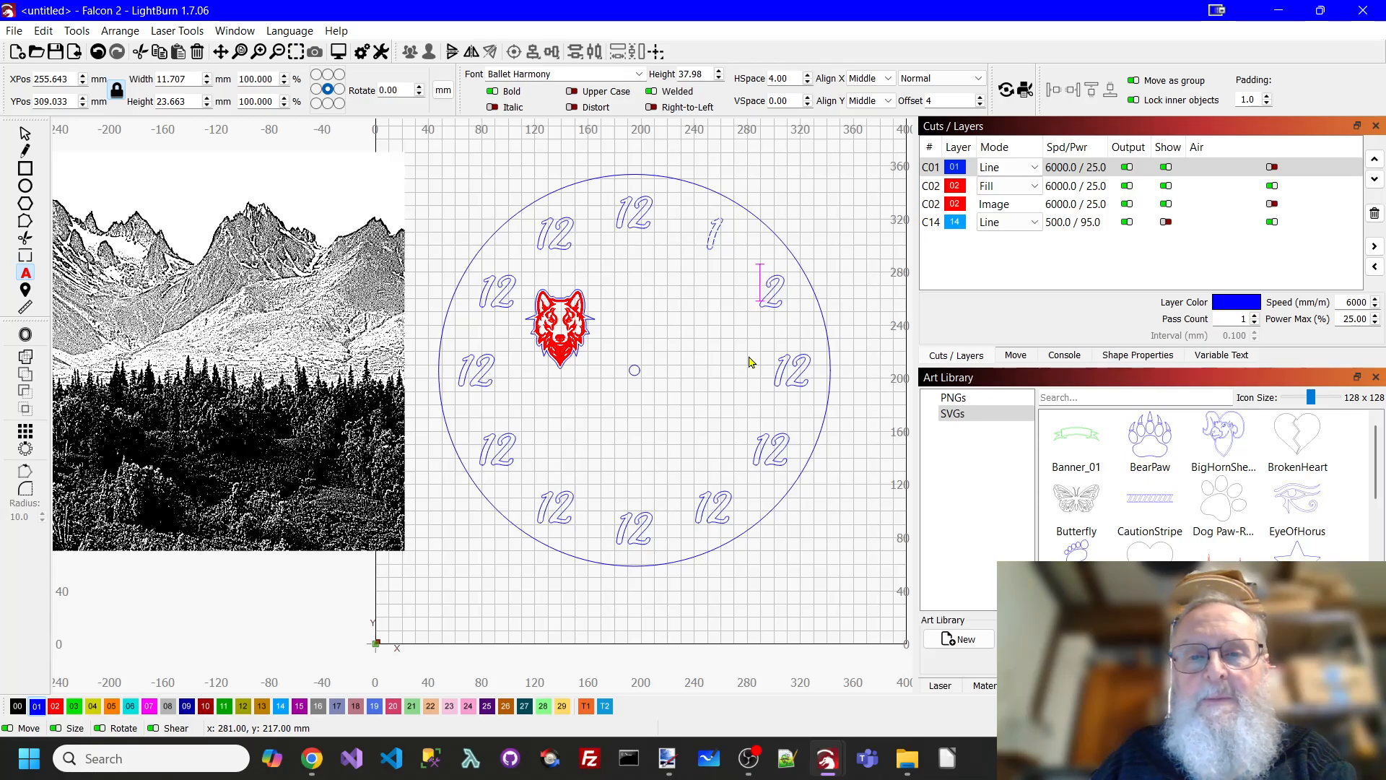
Replace the "12" texts at the three and four o'clock positions with "3" and "4".
left_click(805, 374)
key("BackSpace")
key("BackSpace")
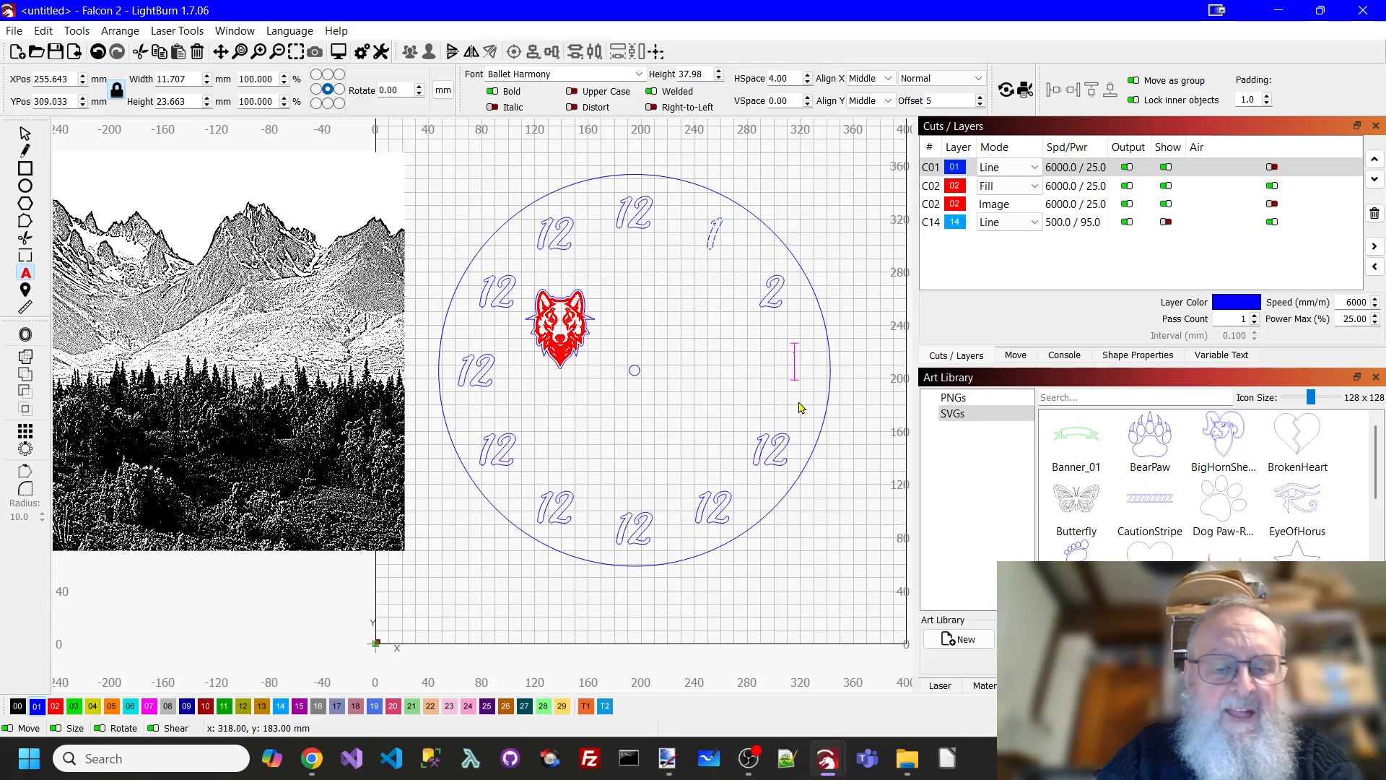
type("3")
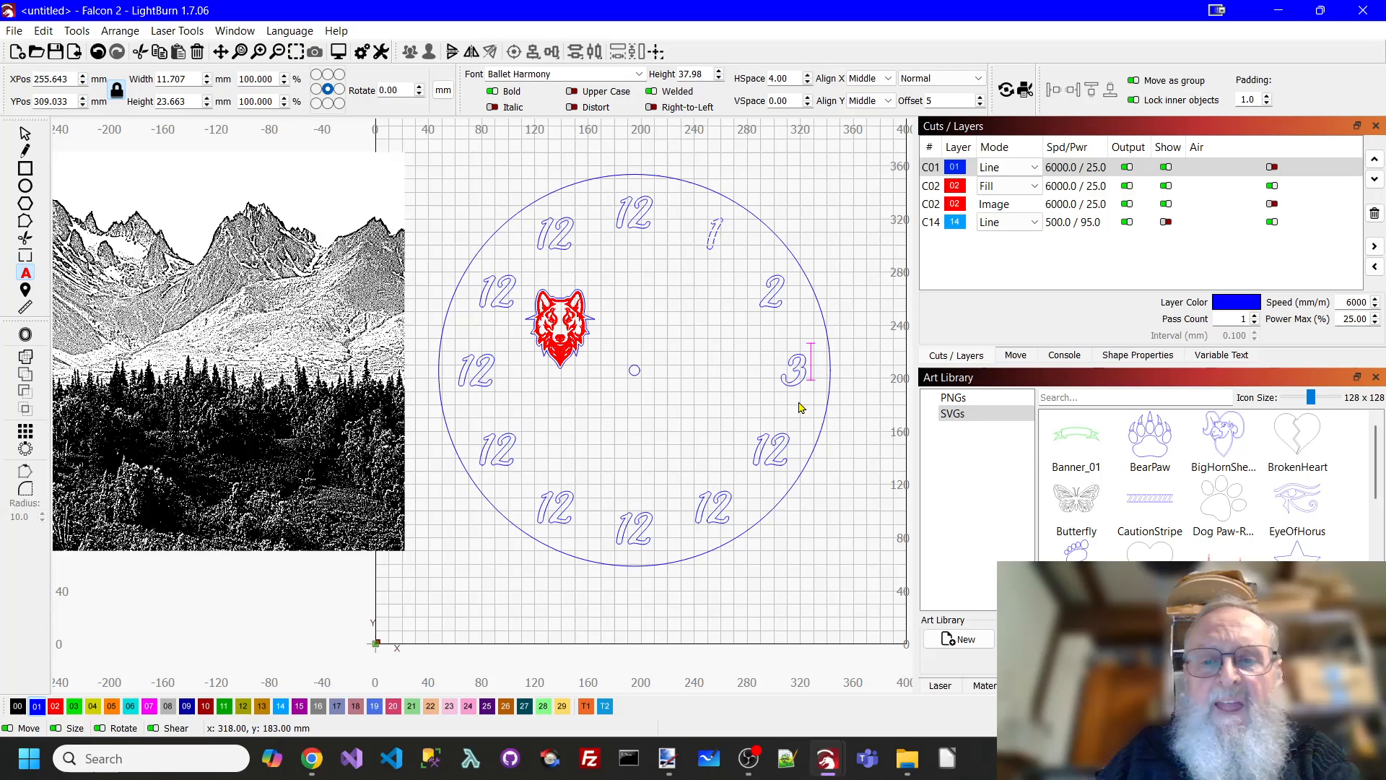
left_click(787, 442)
key("BackSpace")
key("BackSpace")
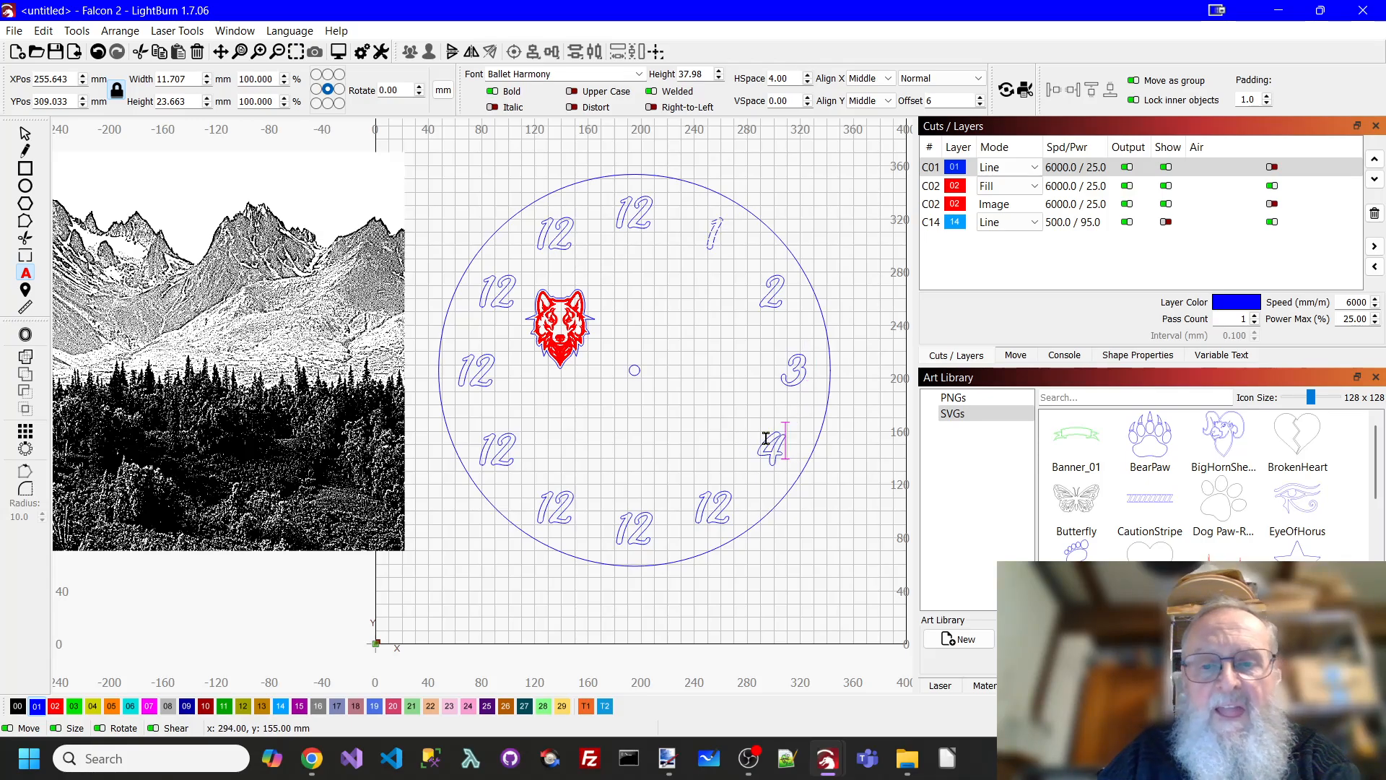
type("4")
Replace the "12" texts at the five and six o'clock positions with "5" and "6".
left_click(727, 503)
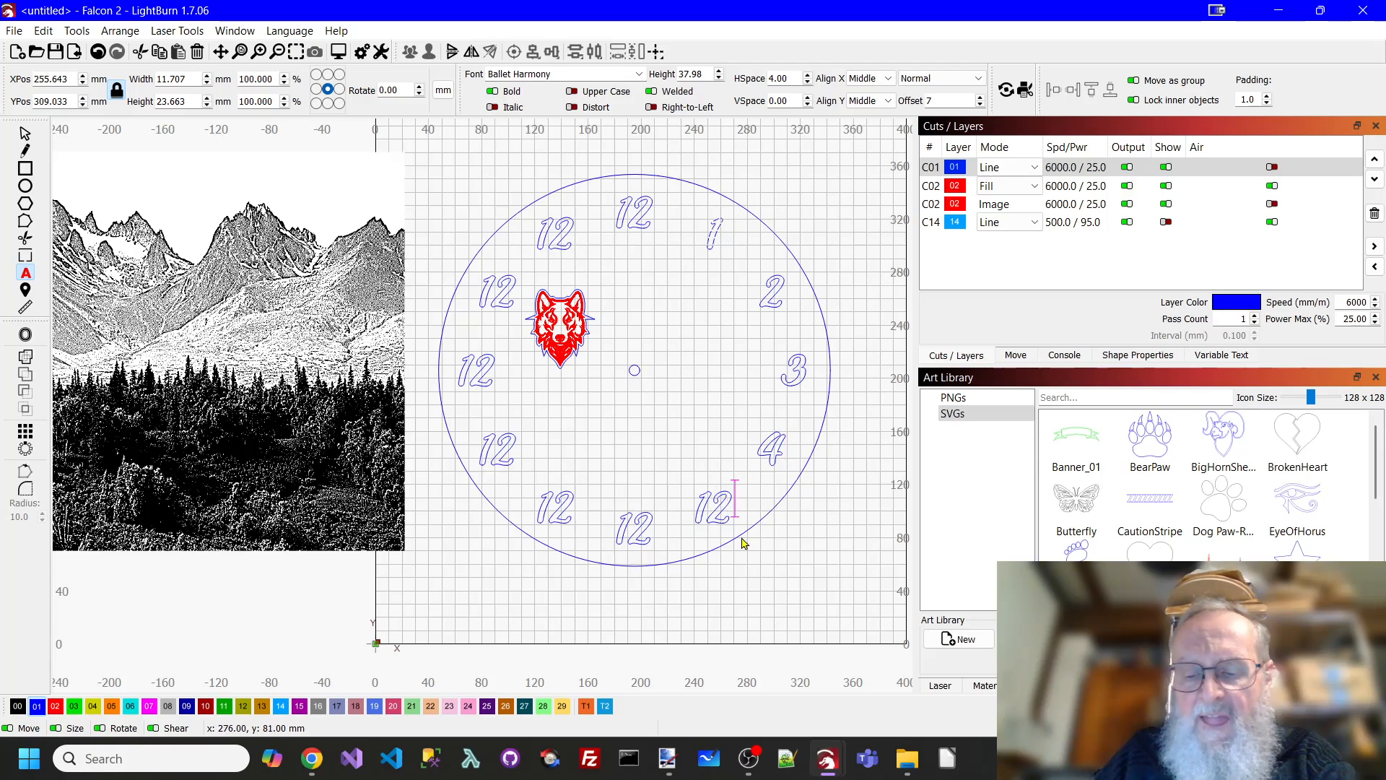
key("BackSpace")
key("BackSpace")
type("5")
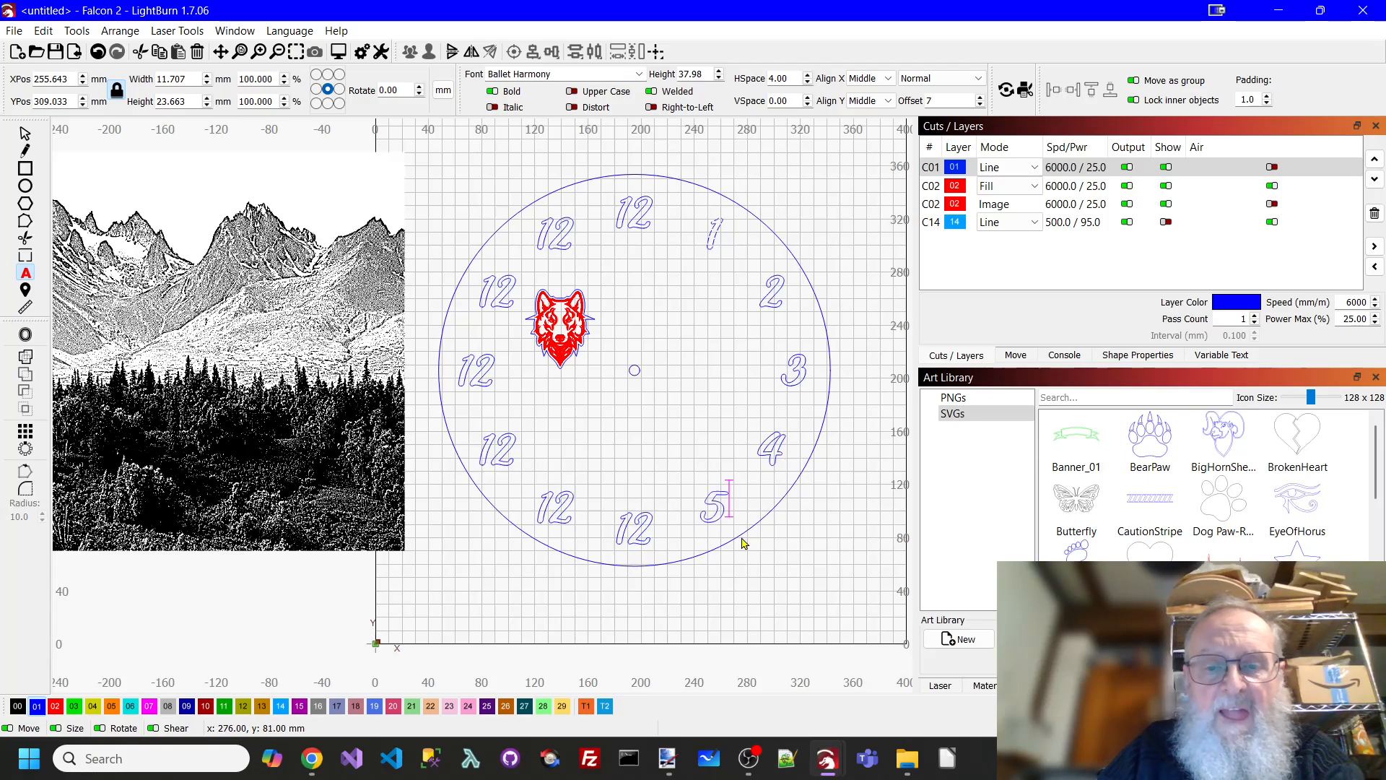
left_click(655, 531)
key("BackSpace")
key("BackSpace")
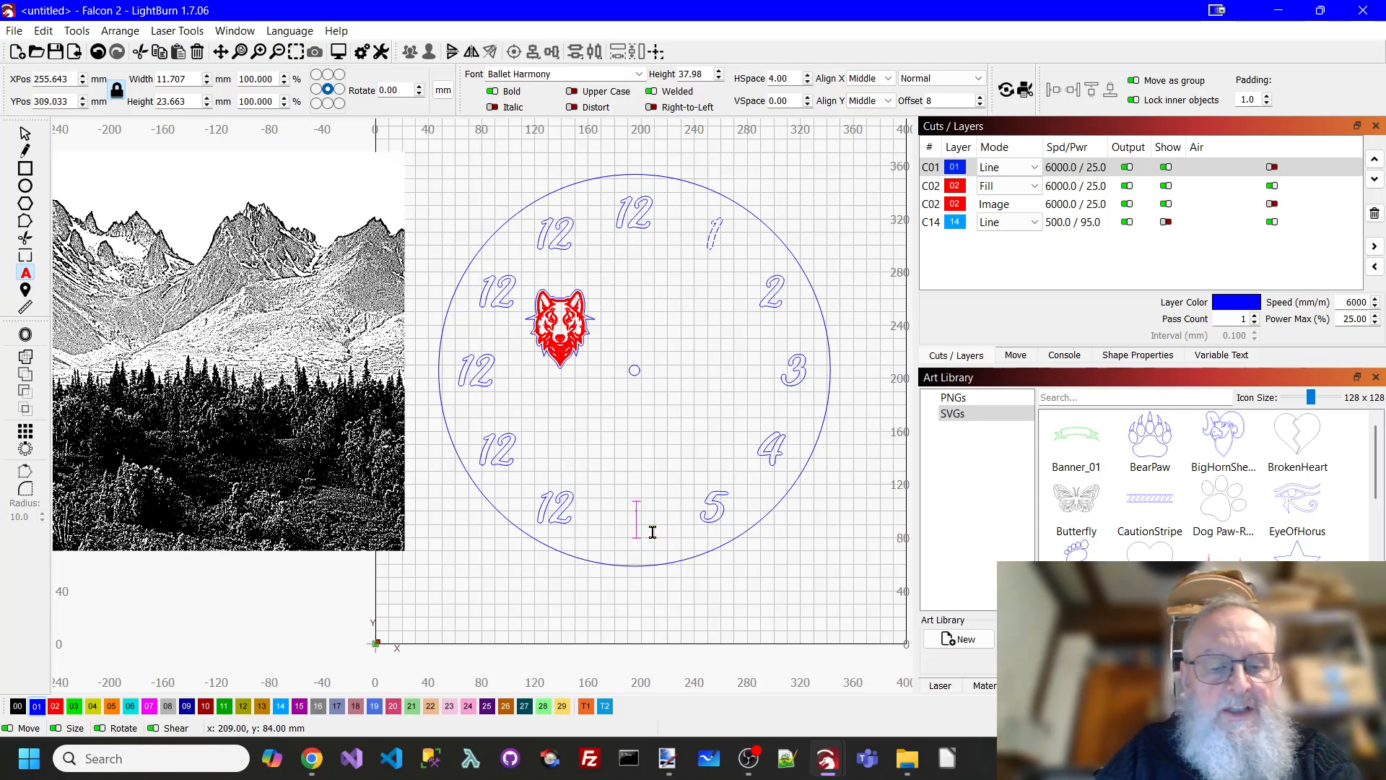
type("6")
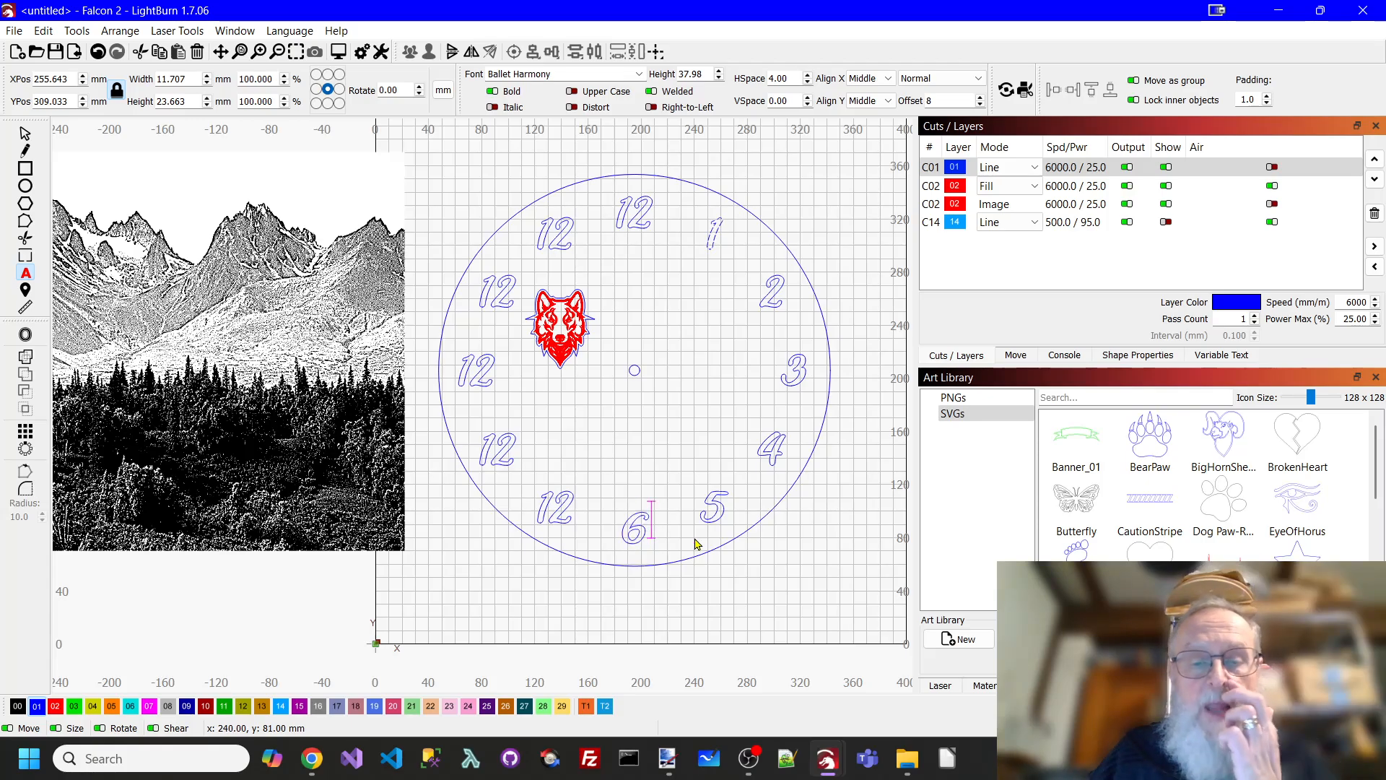
Replace the "12" texts at the seven and eight o'clock positions with "7" and "8".
left_click(582, 514)
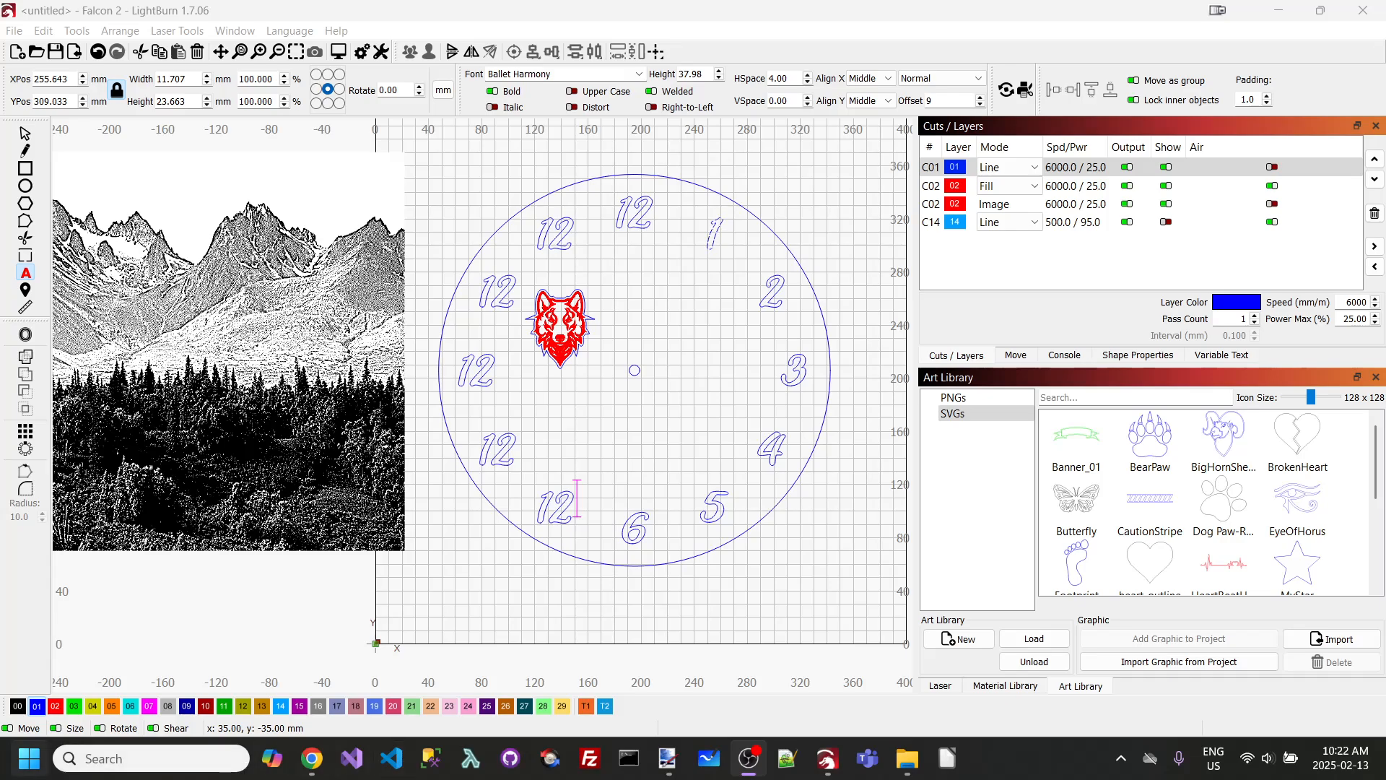
left_click(571, 506)
key("BackSpace")
key("BackSpace")
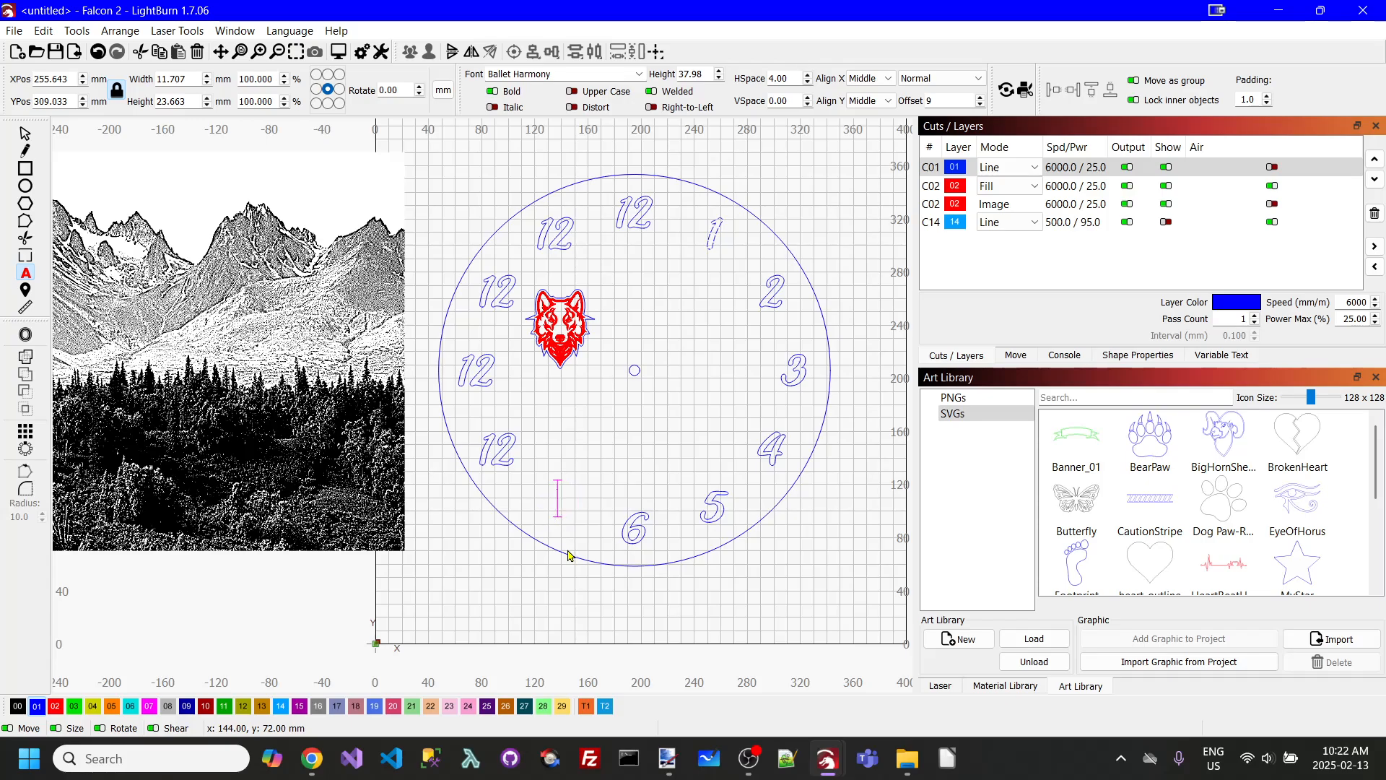
type("7")
left_click(515, 452)
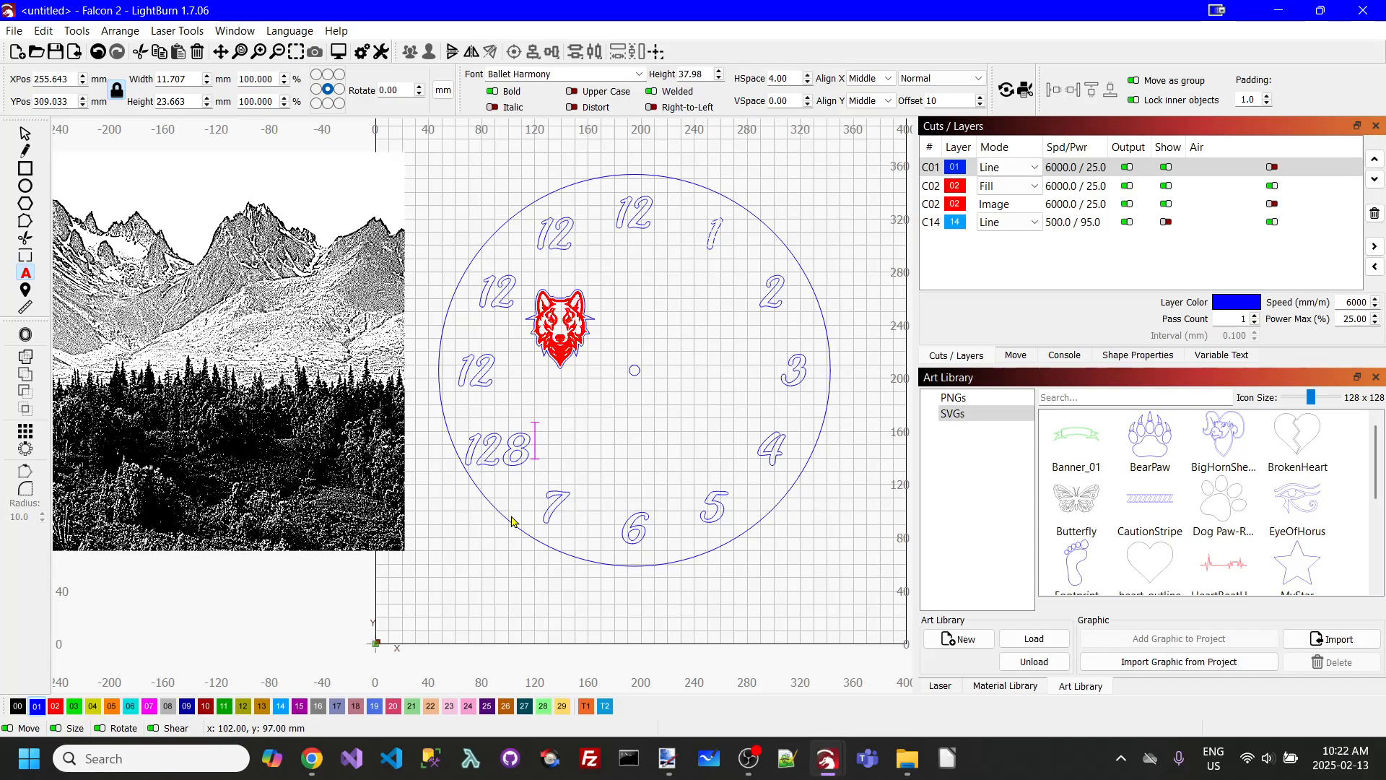
key("BackSpace")
key("BackSpace")
type("8")
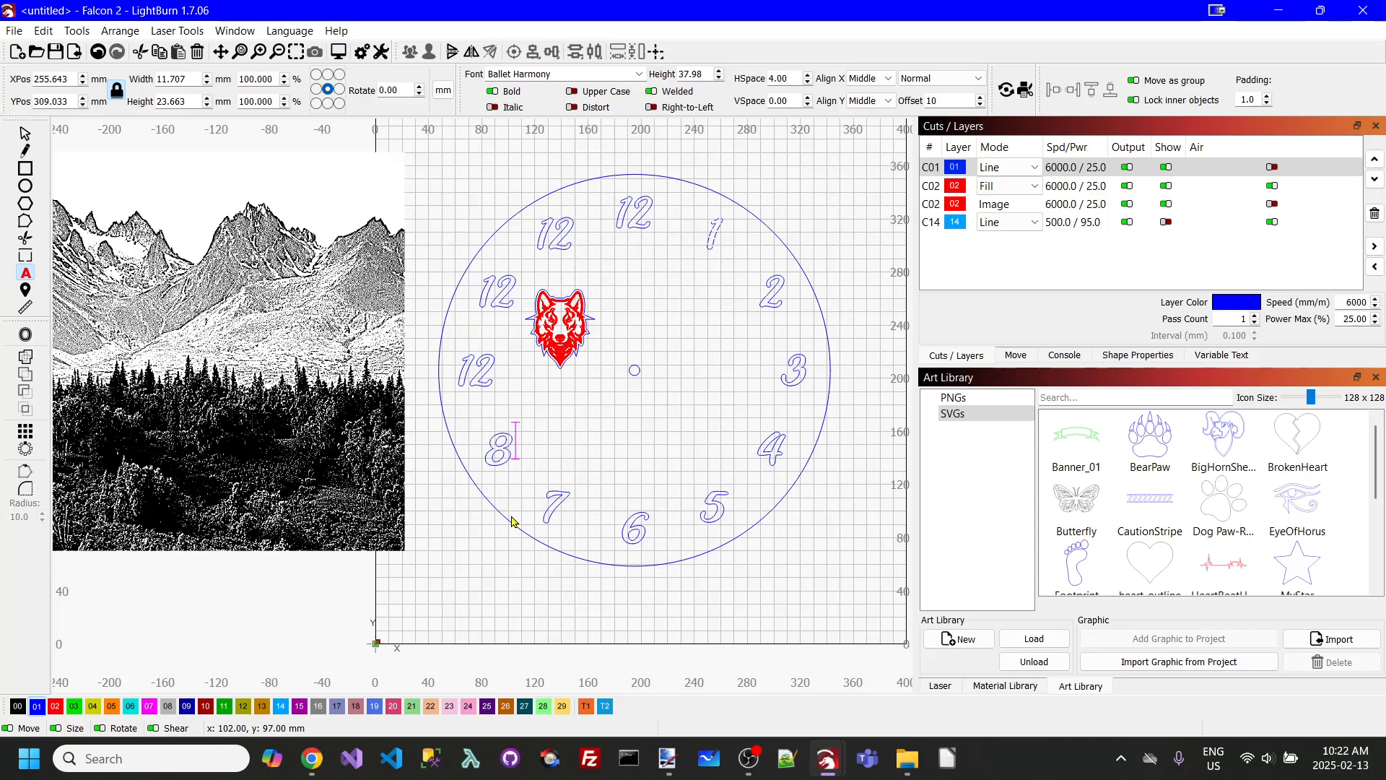
Replace the "12" texts at the nine and ten o'clock positions with "9" and "10".
left_click(486, 371)
key("BackSpace")
key("BackSpace")
type("9")
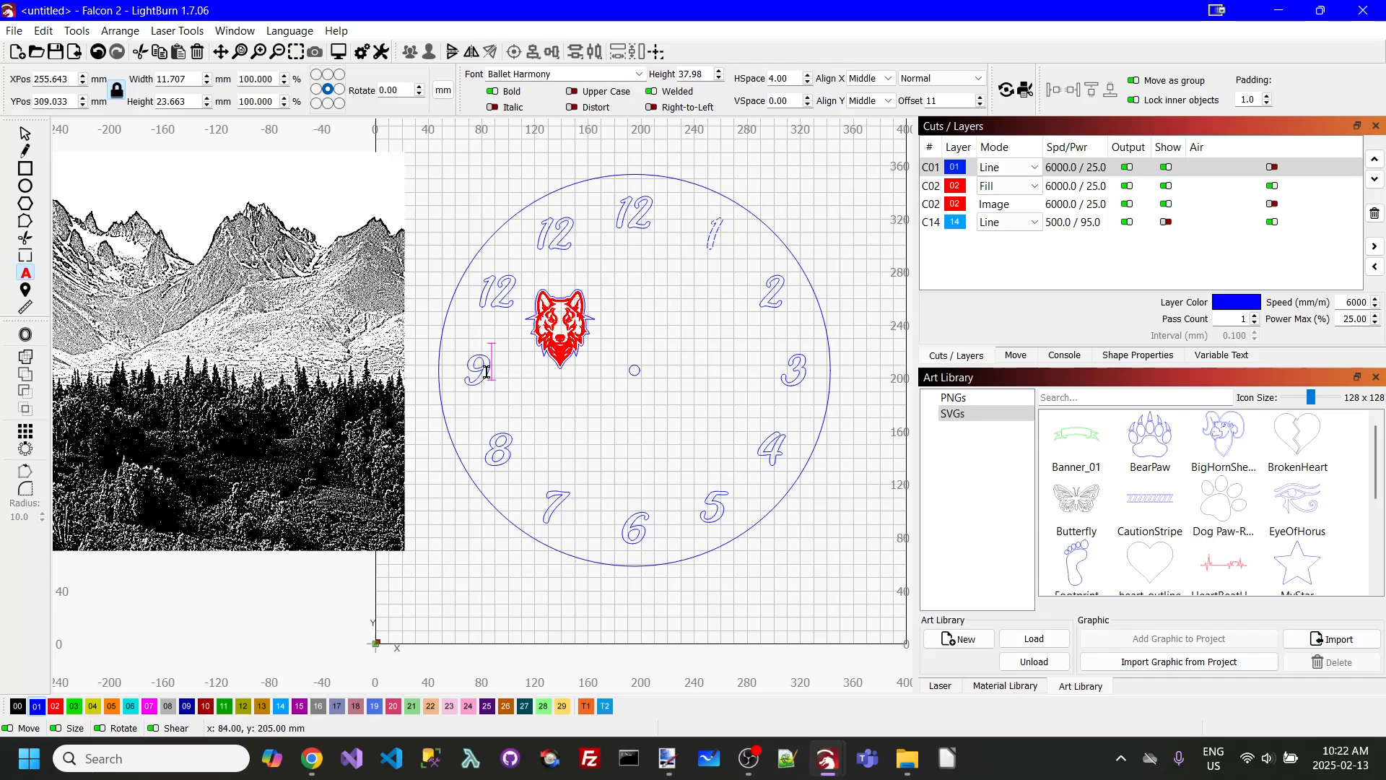
left_click(508, 298)
key("BackSpace")
key("BackSpace")
type("10")
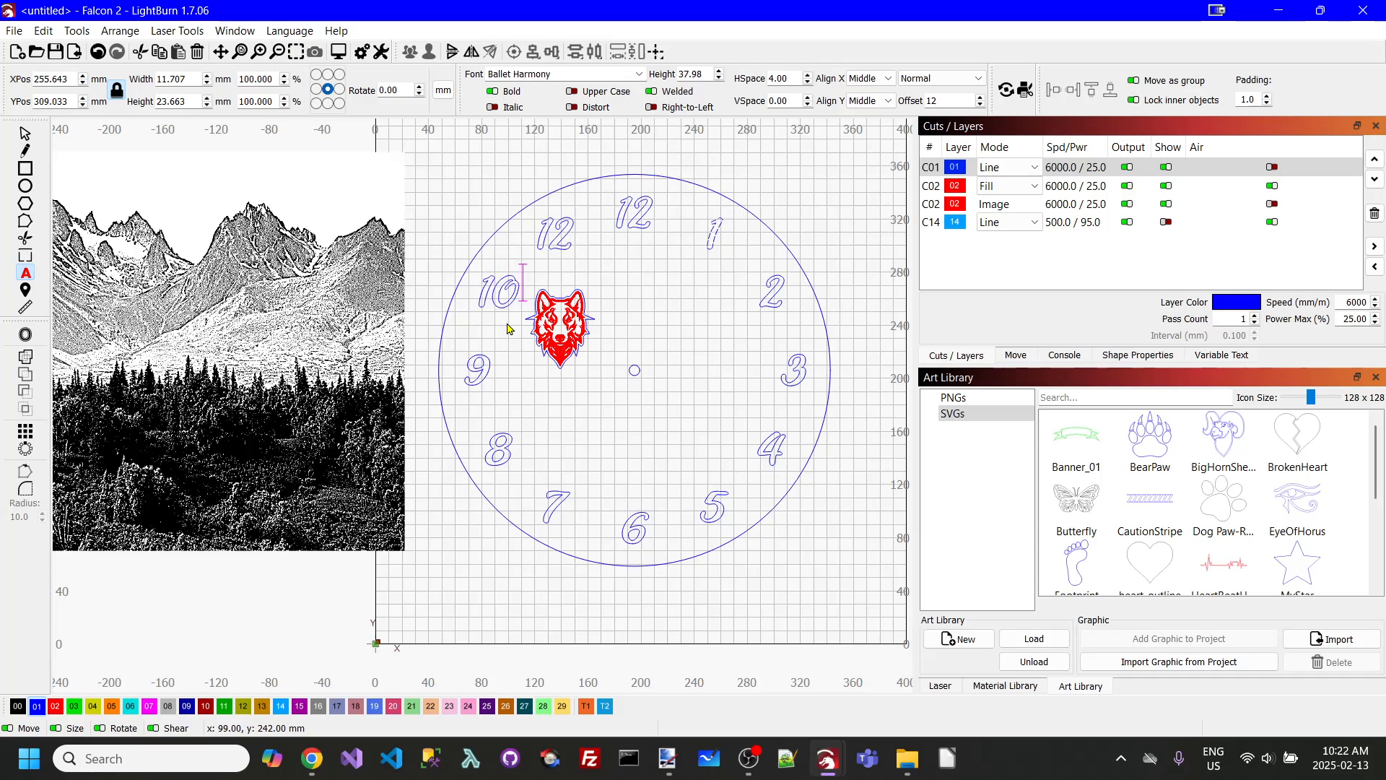
Replace the "12" text at the eleven o'clock position with "11" and leave text editing.
left_click(571, 232)
key("BackSpace")
key("BackSpace")
type("11")
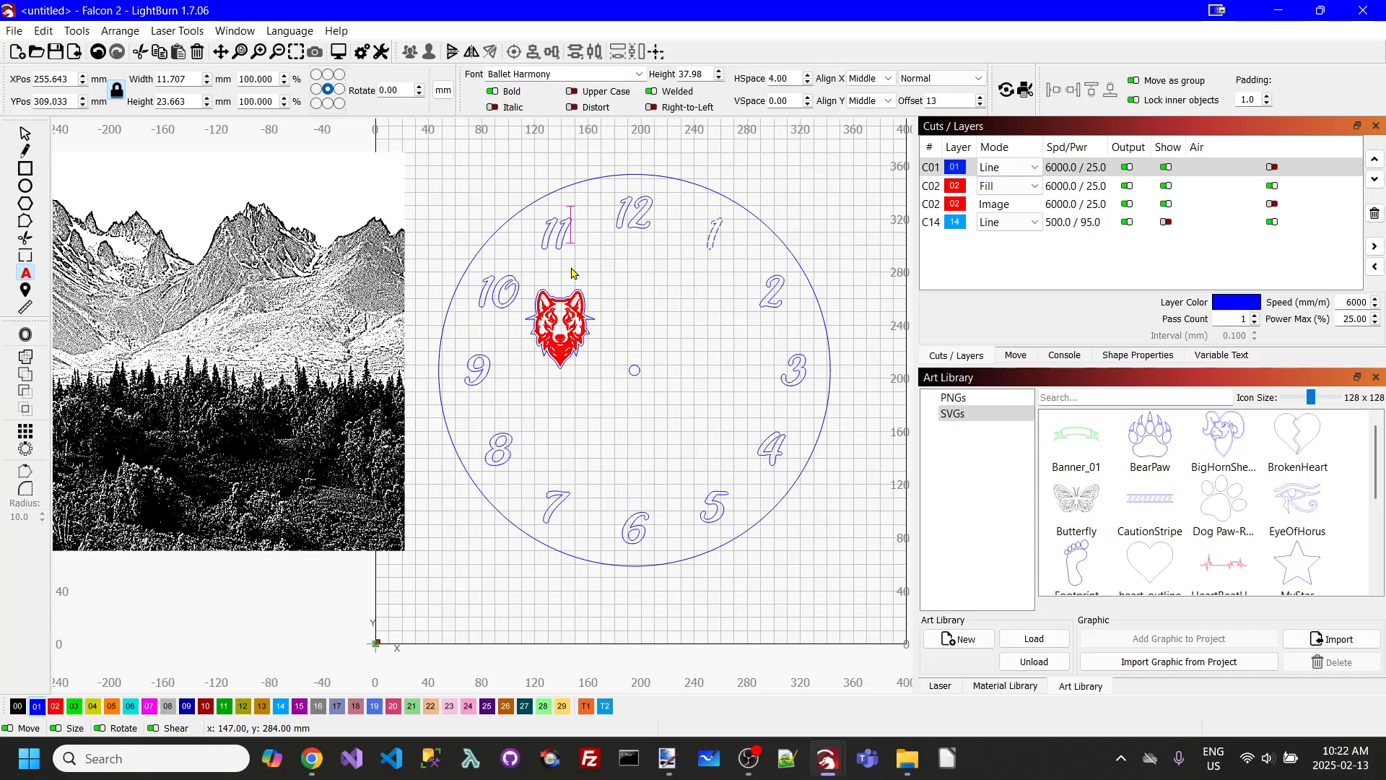
scroll(637, 215, "up", 1)
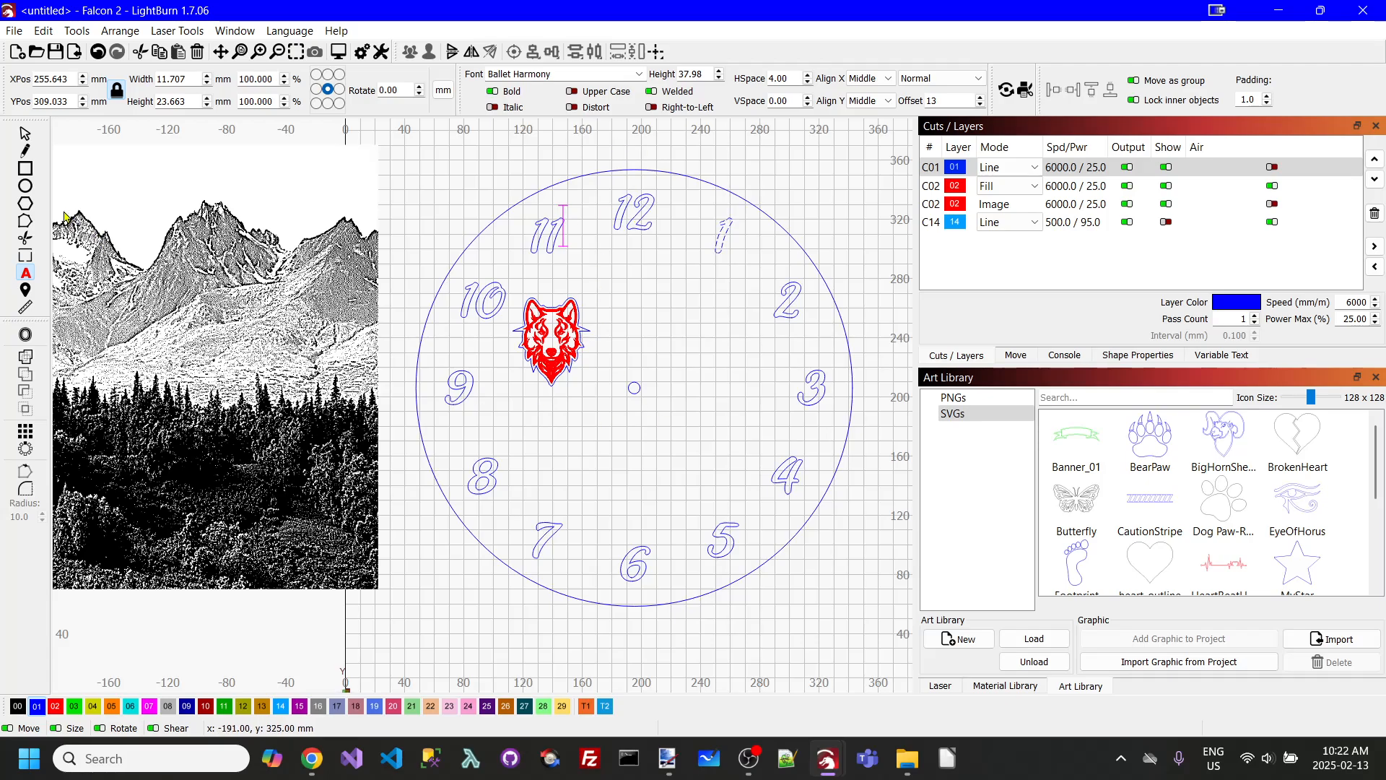
left_click(25, 133)
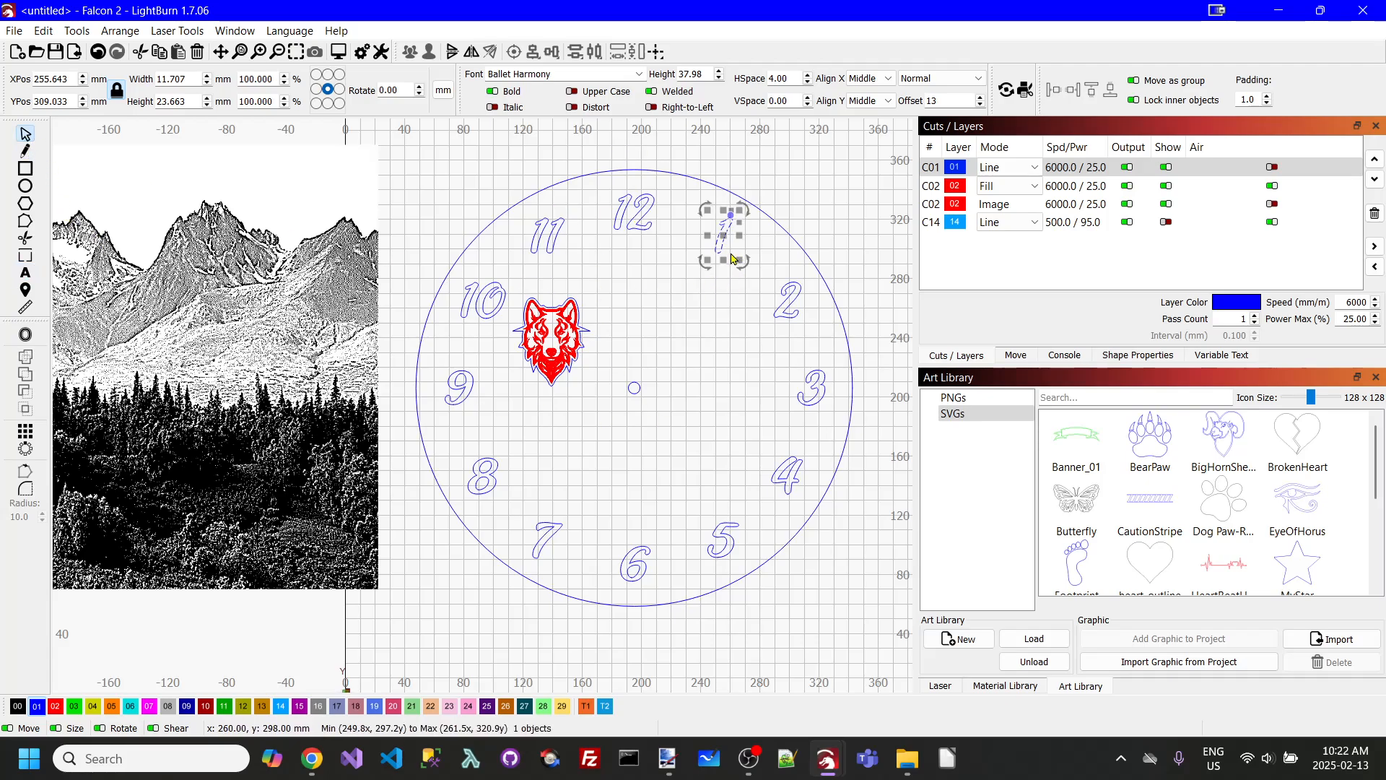
Offset the "1" numeral inward by 0.15 mm with corner style Corner.
scroll(731, 258, "up", 3)
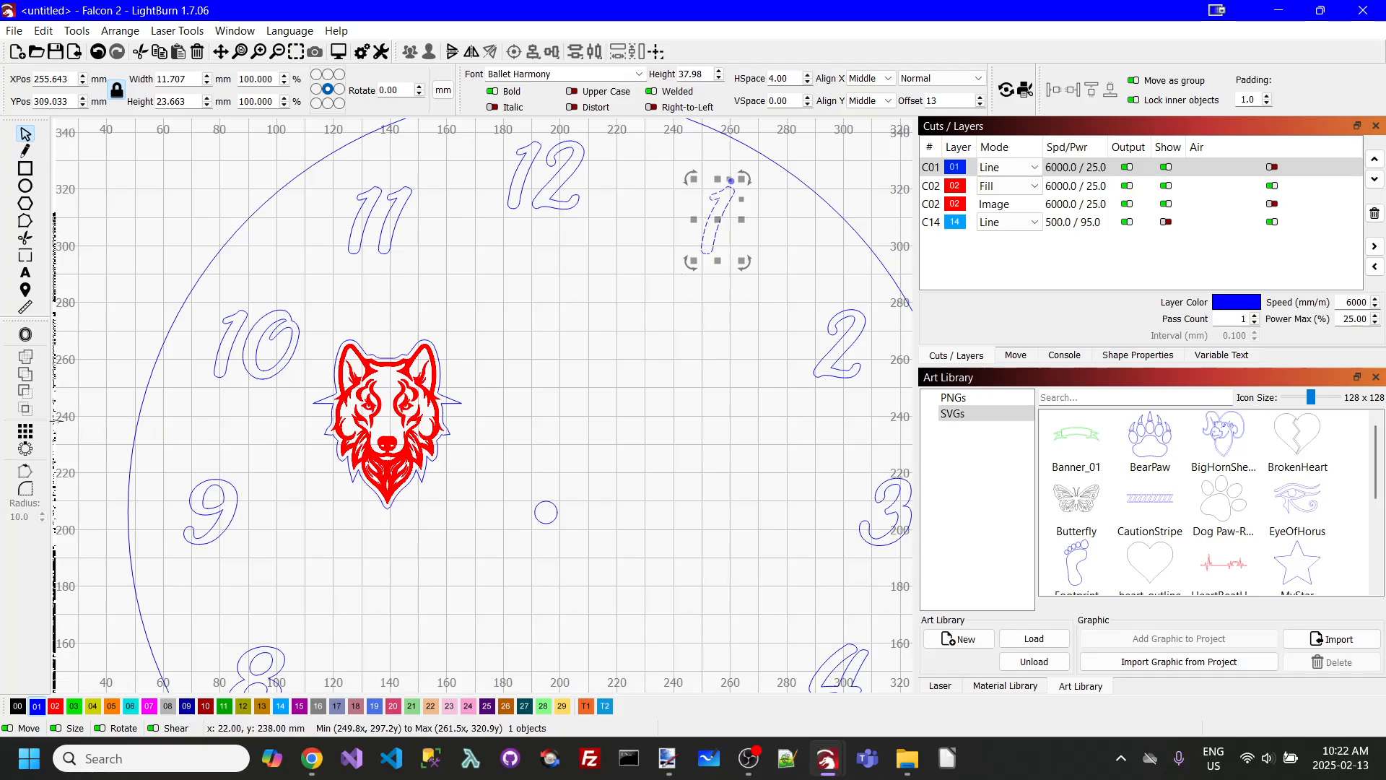
left_click(26, 335)
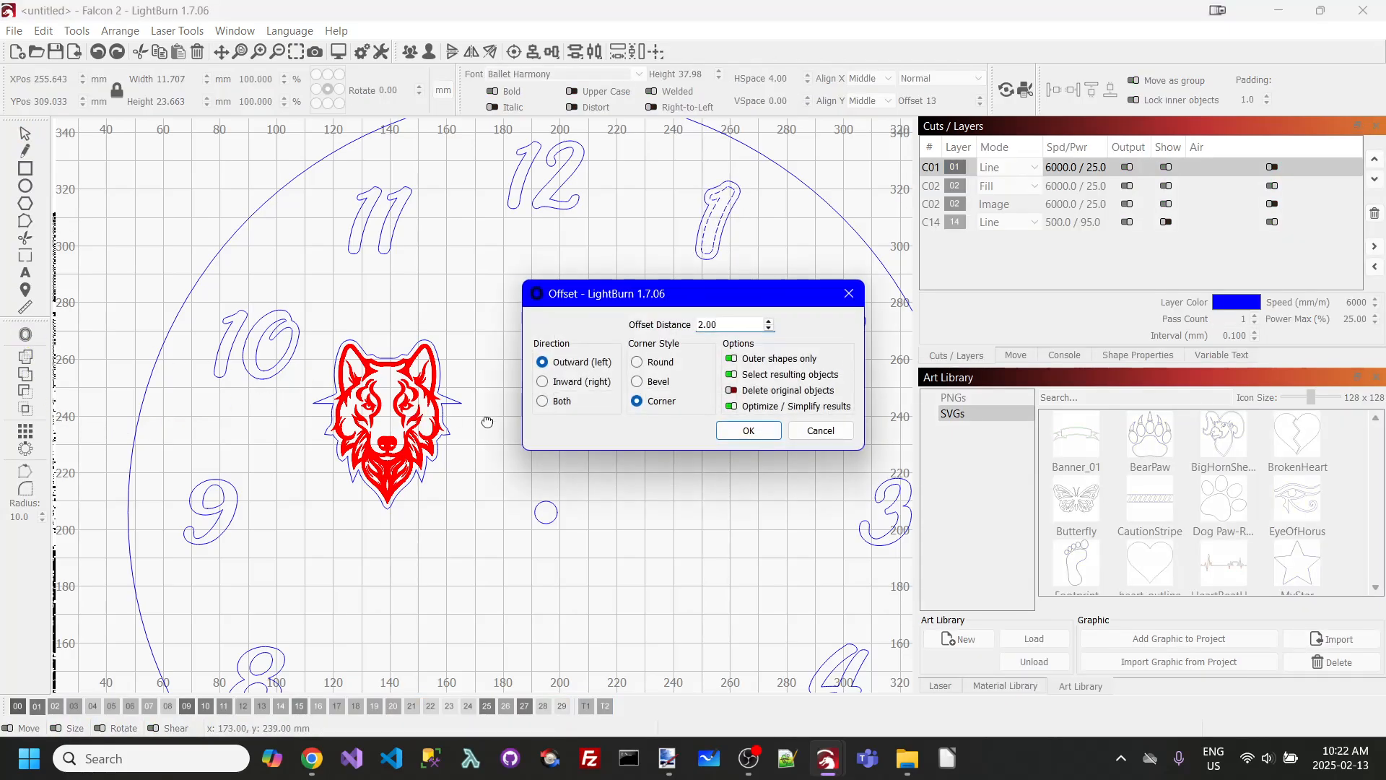
left_click(542, 382)
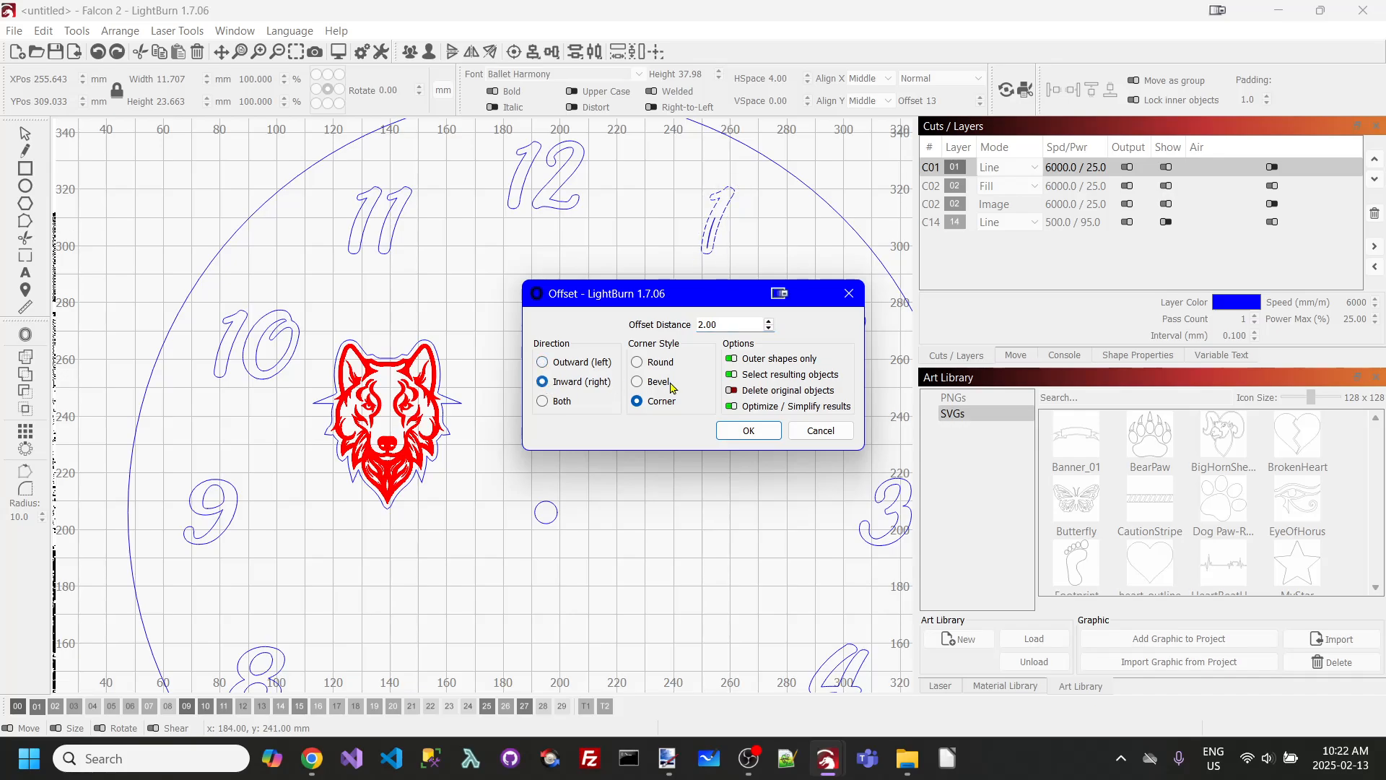
left_click_drag(749, 323, 654, 326)
type(".15")
left_click(758, 433)
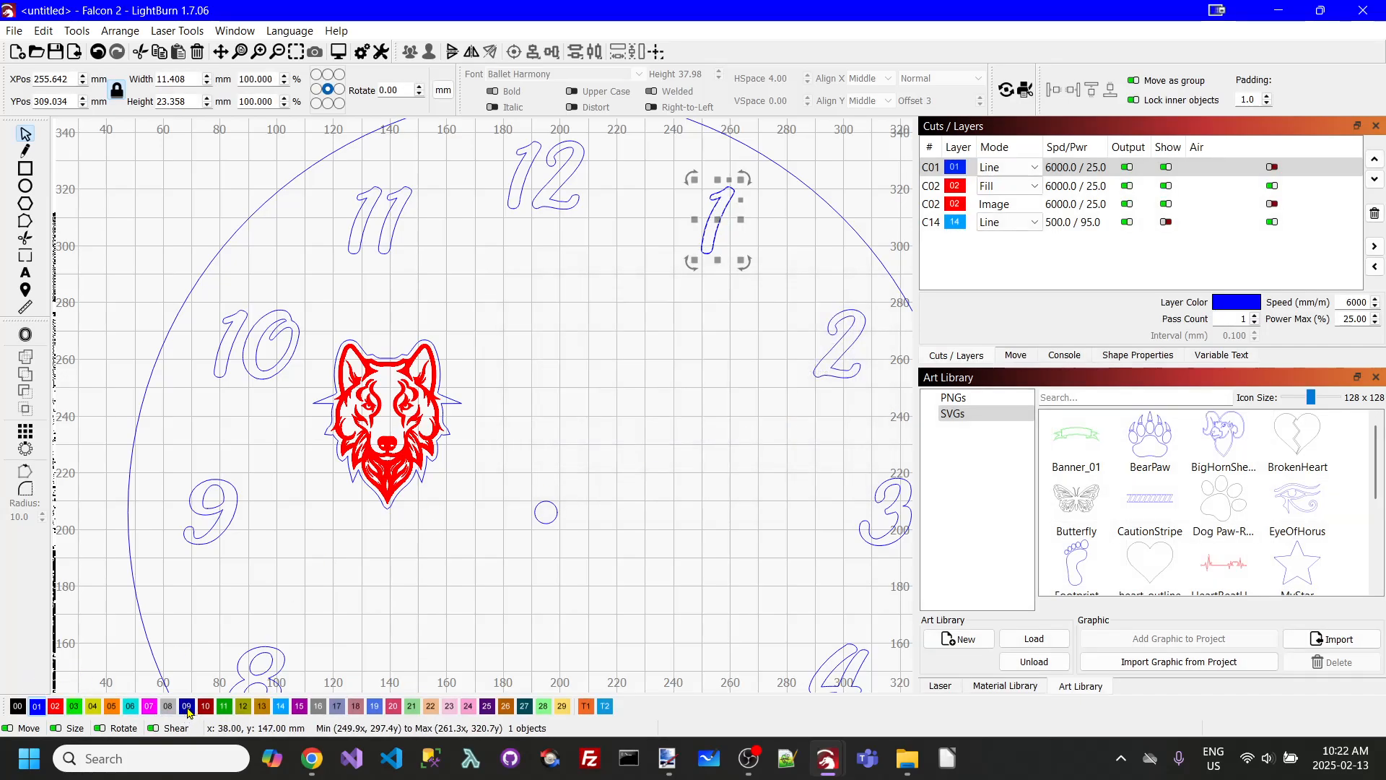
Assign the inner offset of the "1" to red fill layer 02 and check its edge up close.
left_click(57, 709)
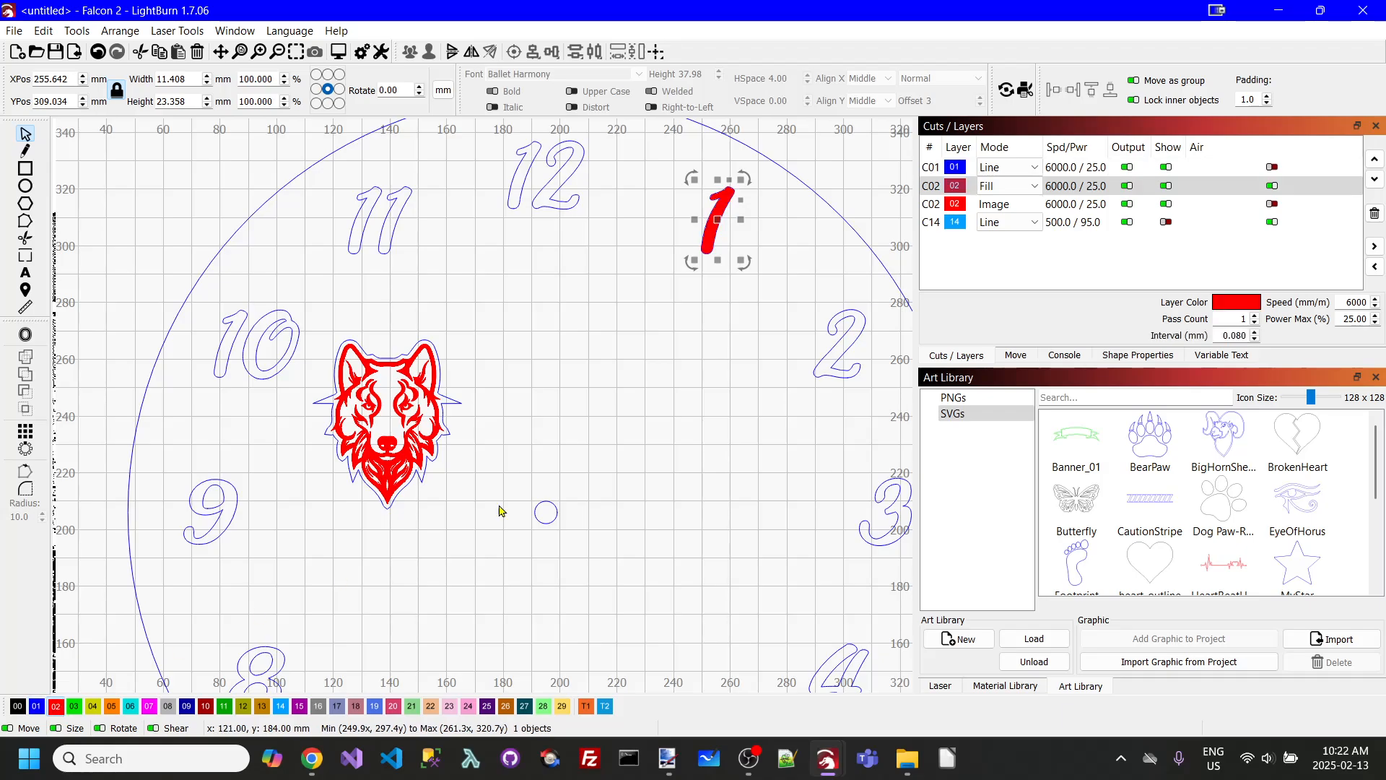
scroll(717, 251, "up", 6)
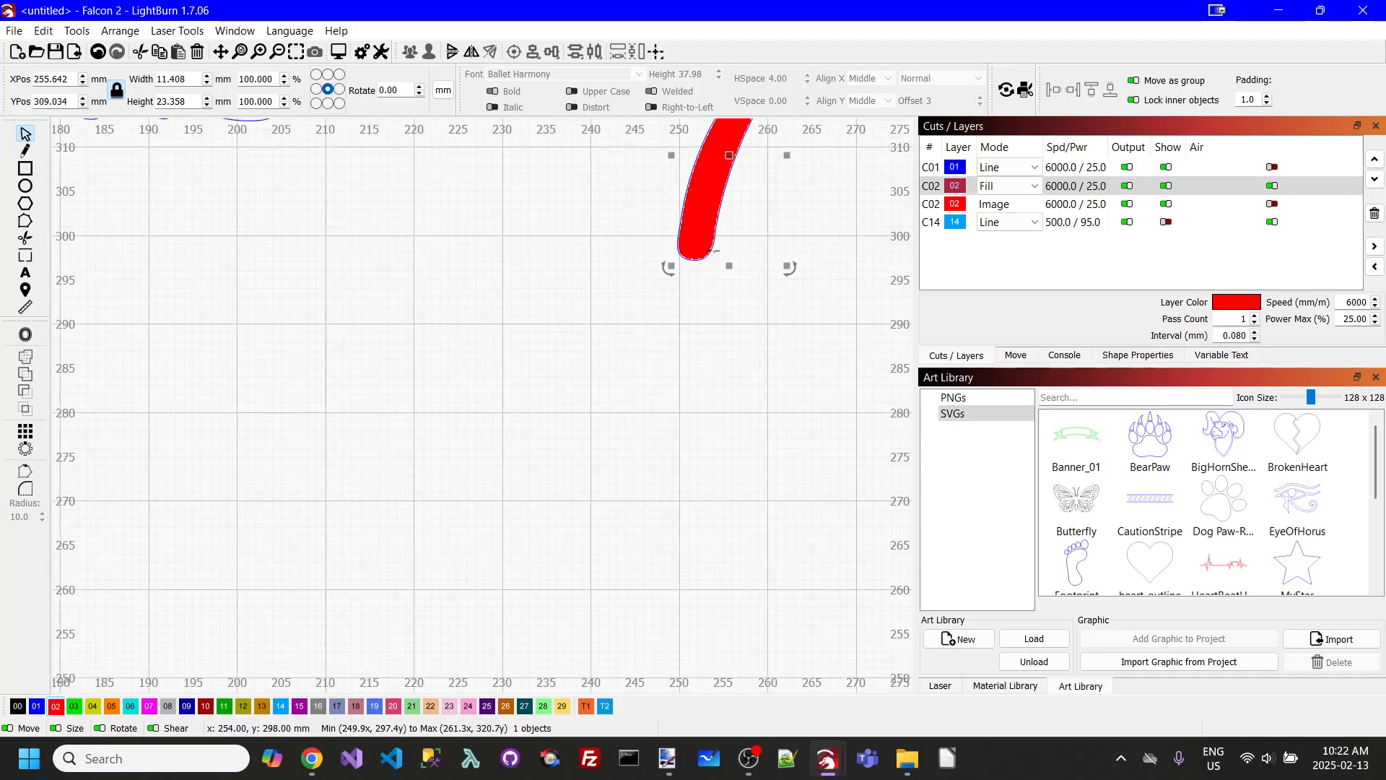
scroll(717, 250, "down", 6)
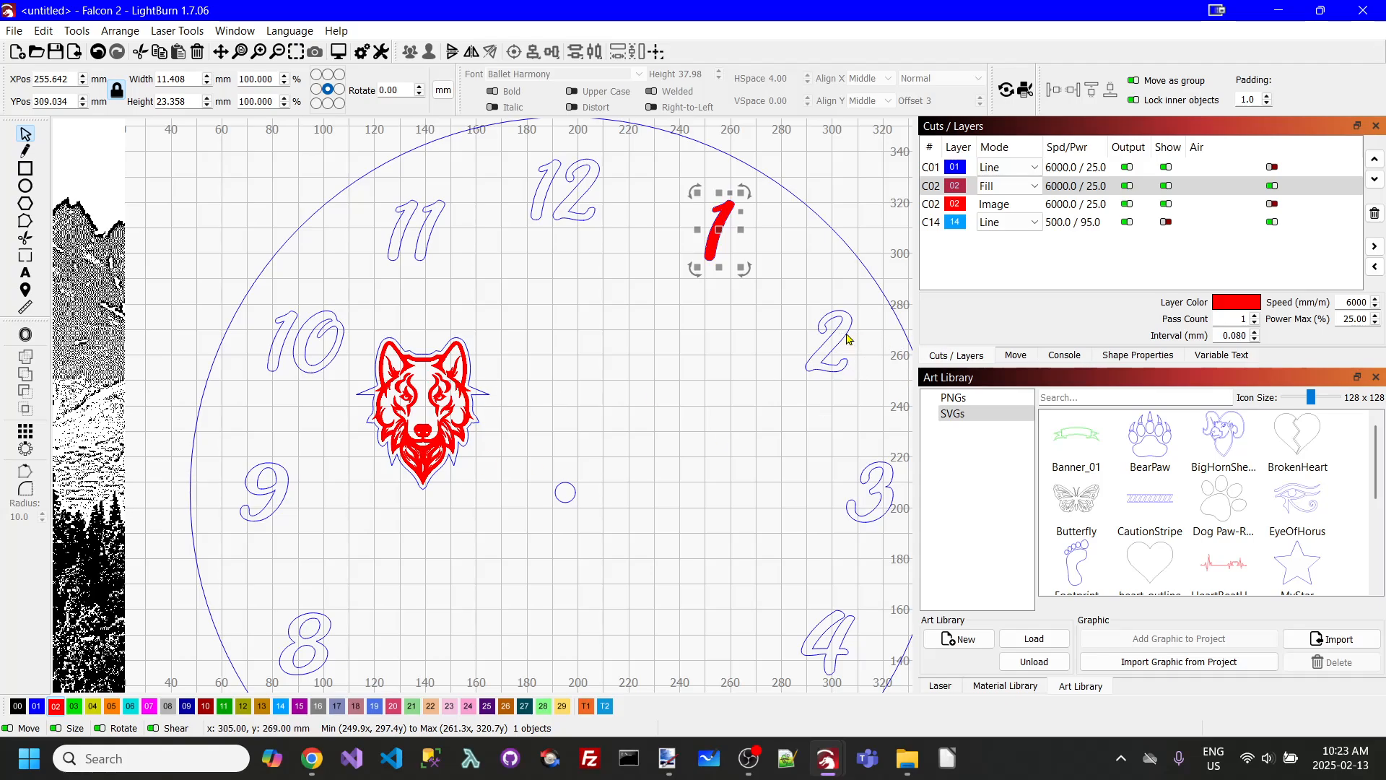
Offset the "2" and "3" numerals inward by 0.15 mm and assign each offset to red fill layer 02.
left_click(848, 339)
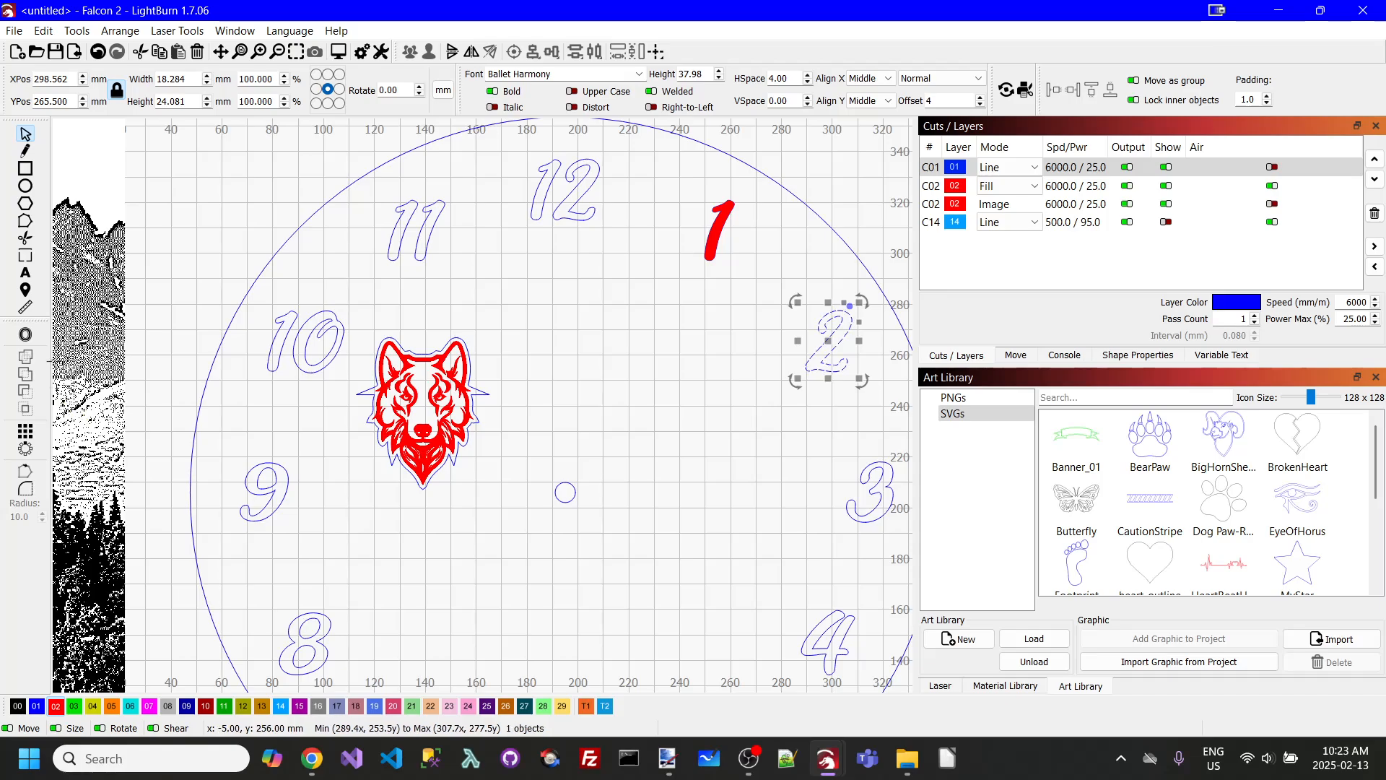
left_click(29, 337)
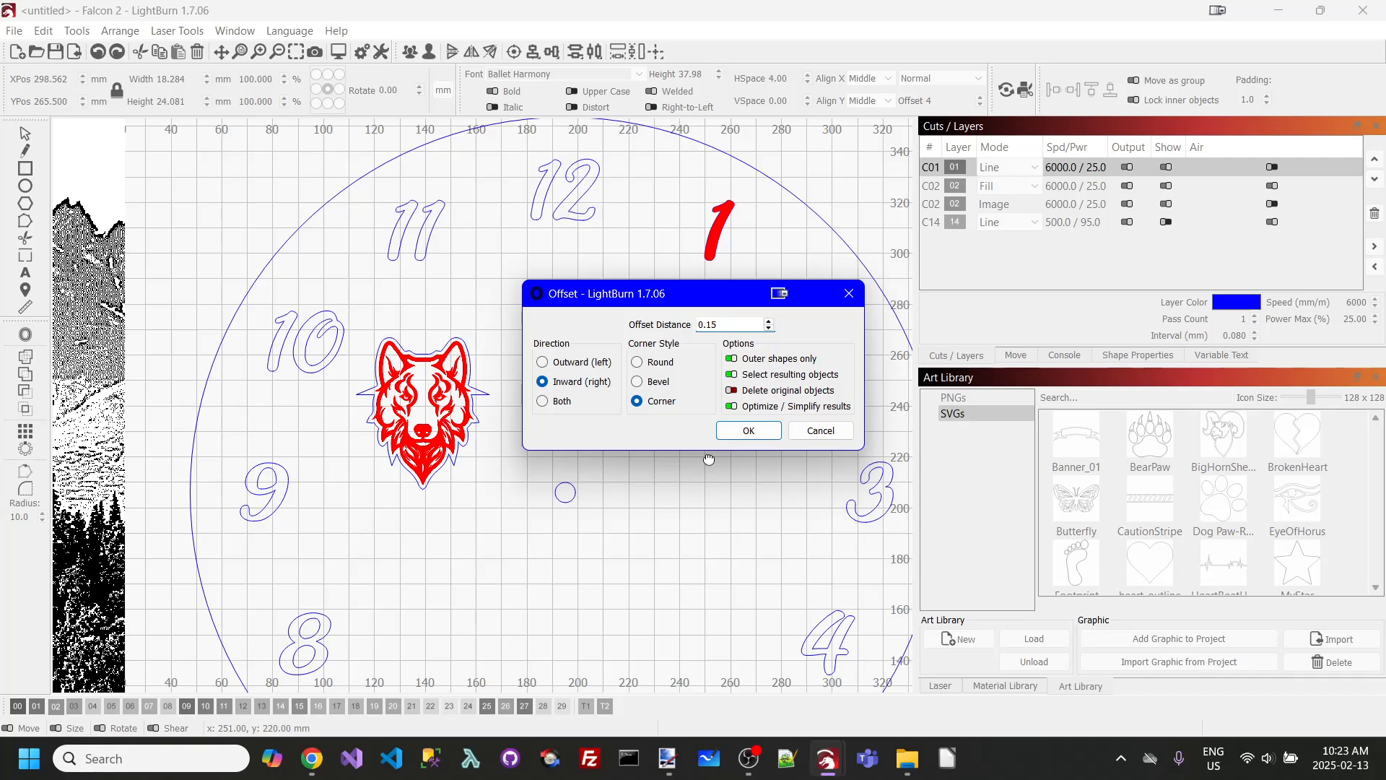
left_click(746, 431)
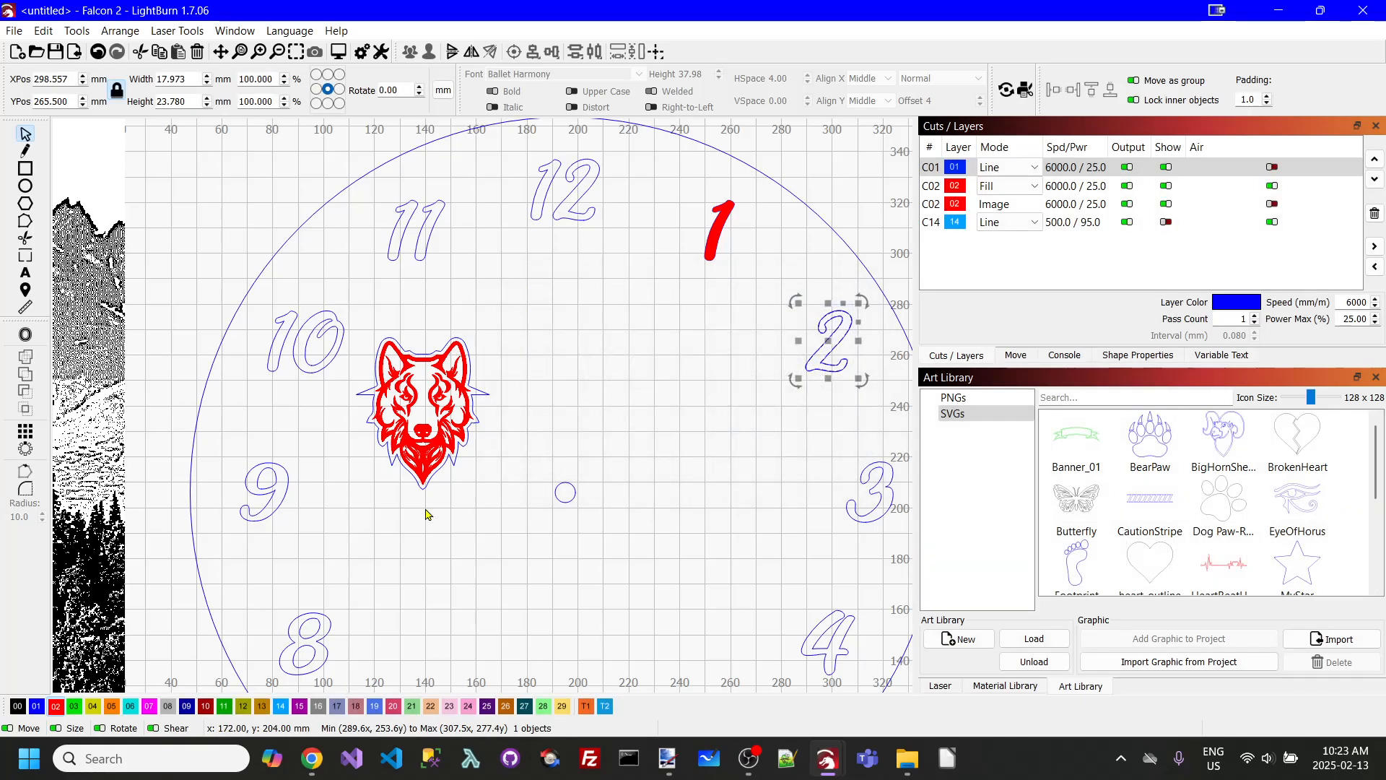
left_click(57, 706)
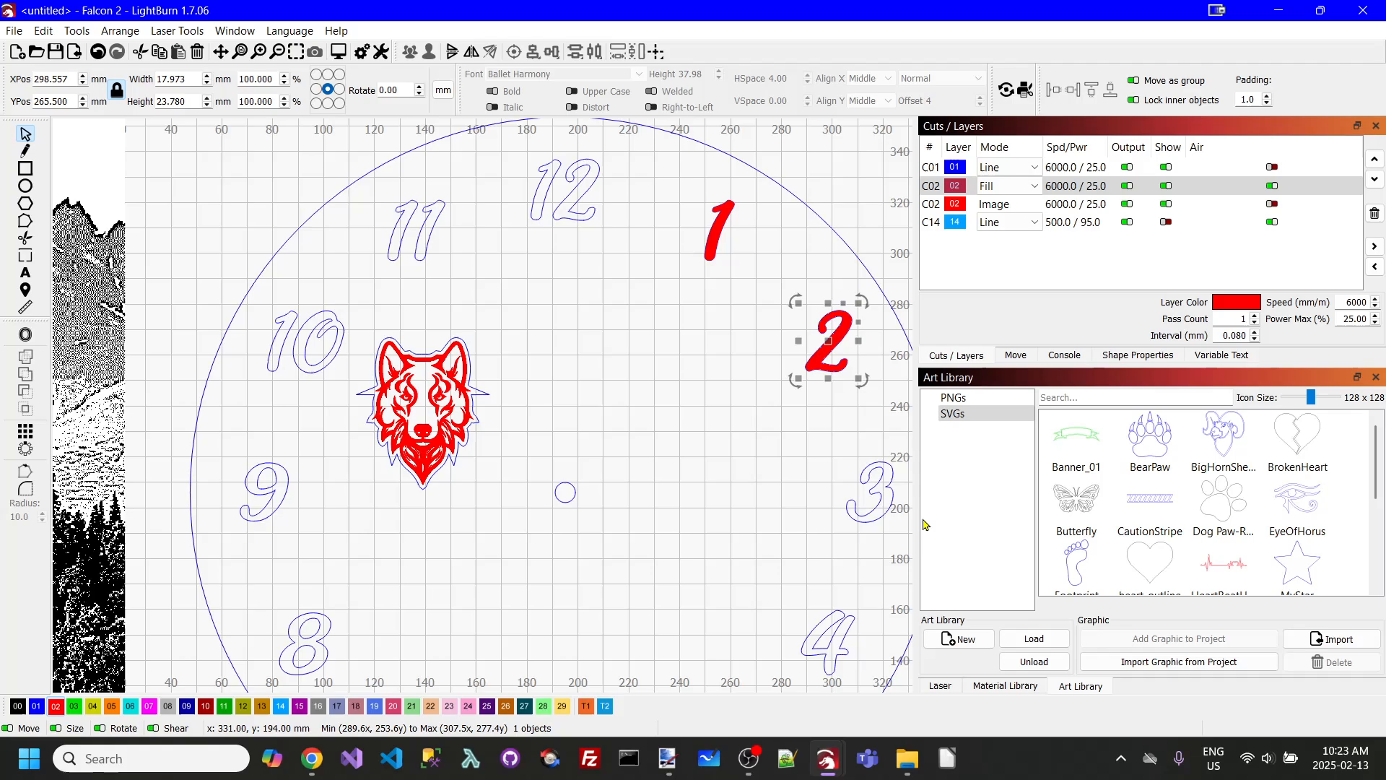
left_click(882, 519)
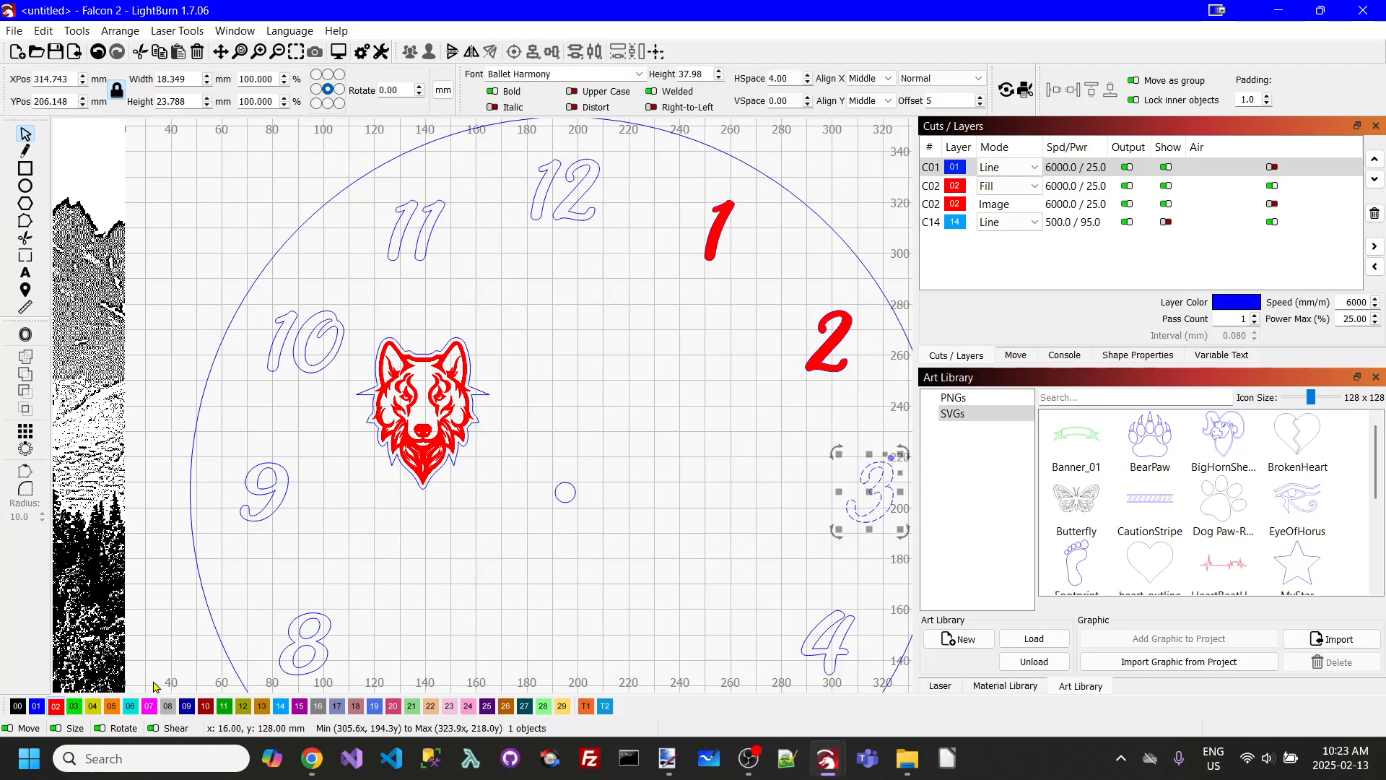
left_click(26, 334)
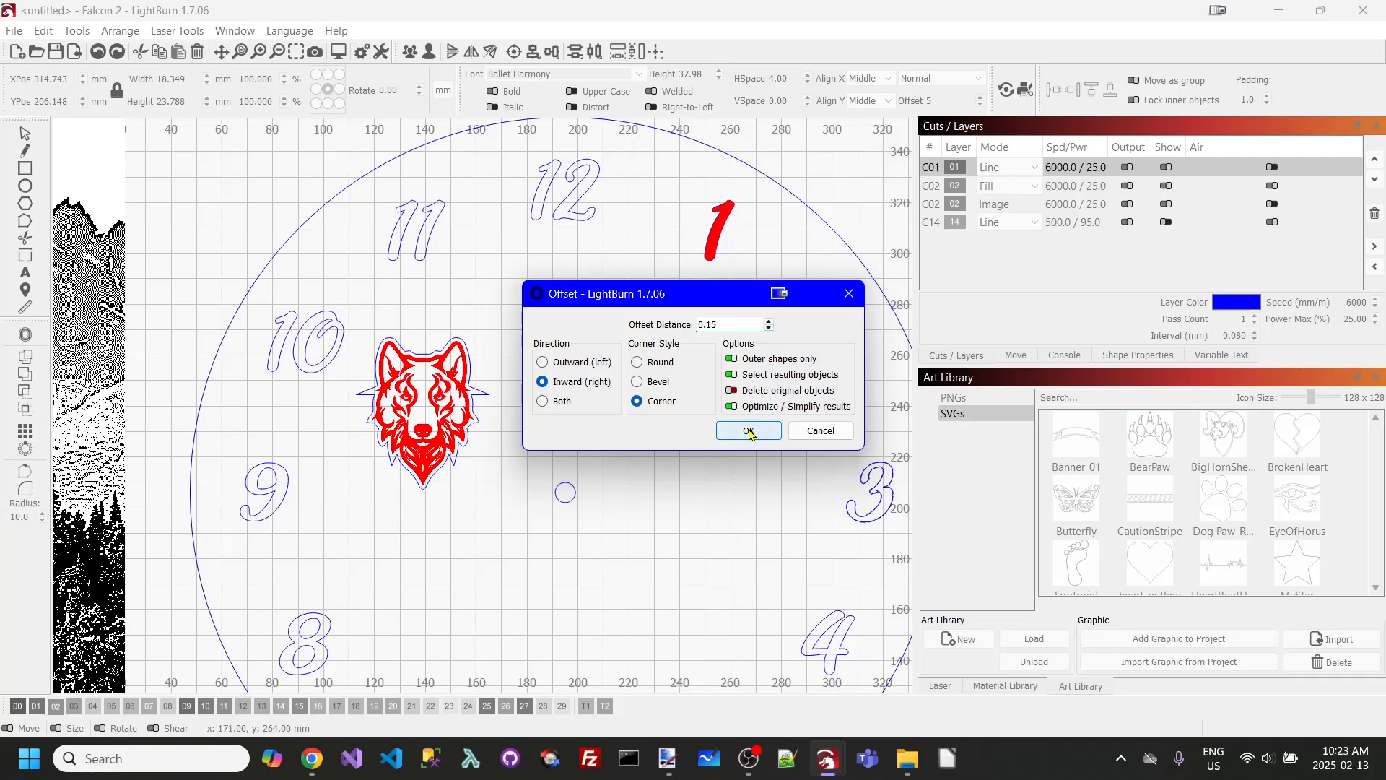
left_click(749, 431)
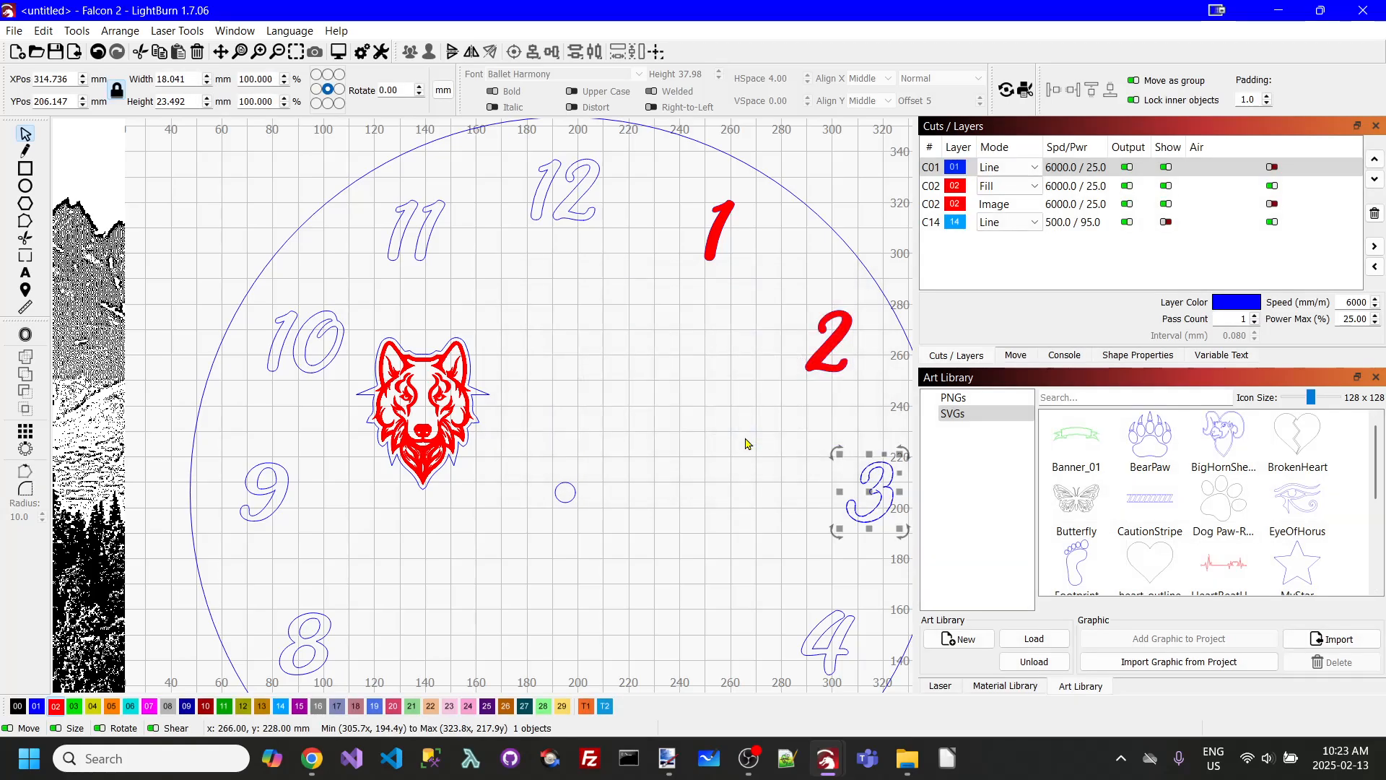
left_click(56, 708)
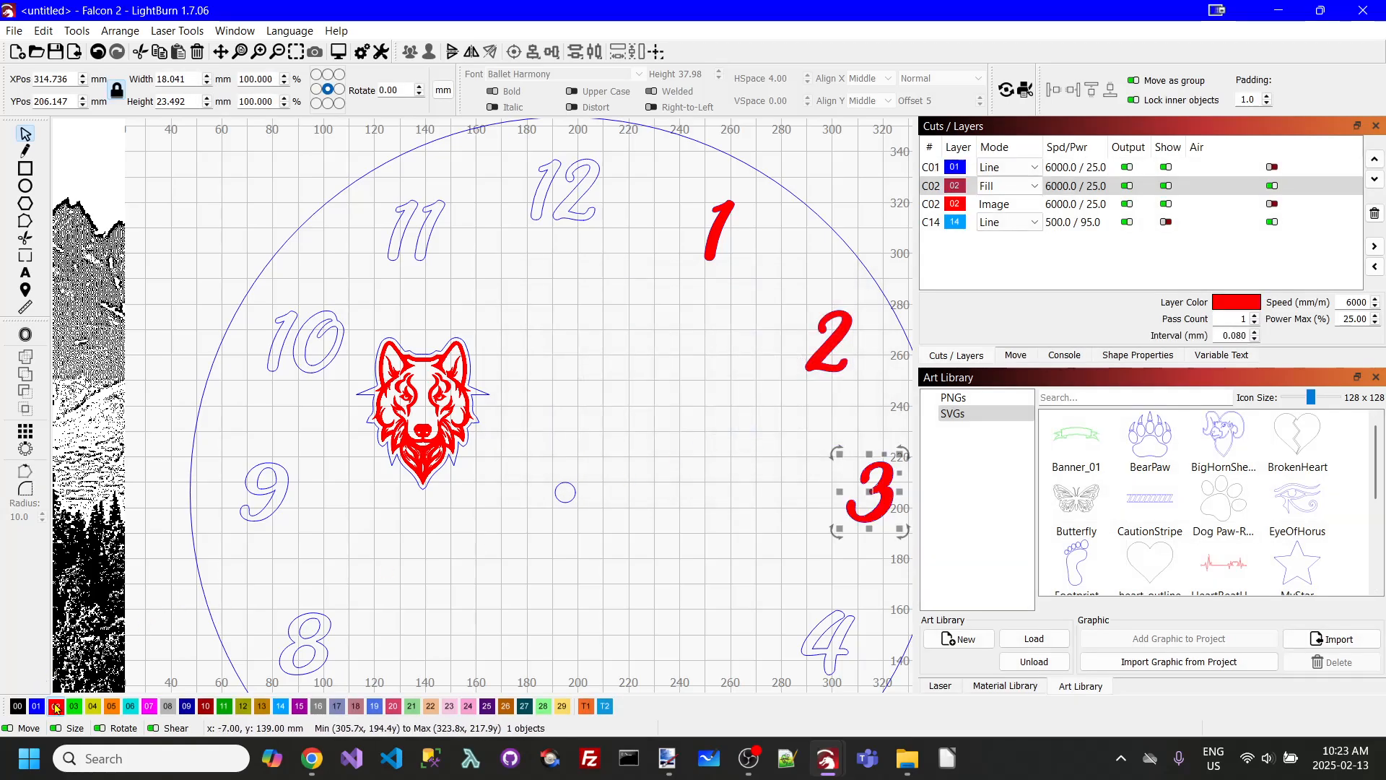
Offset the "9" numeral inward by 0.15 mm with Outer shapes only turned off, and assign the offset to red fill layer 02.
left_click(281, 511)
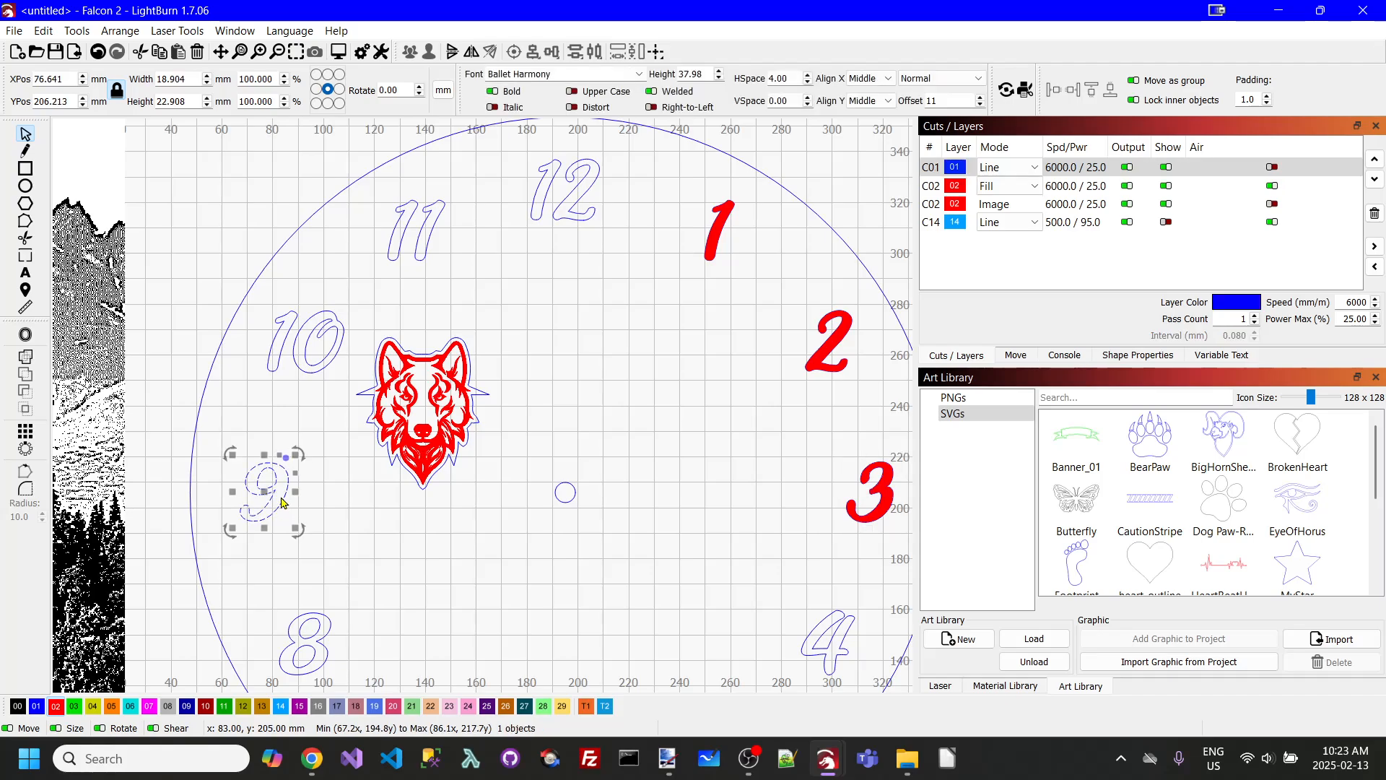
left_click(25, 335)
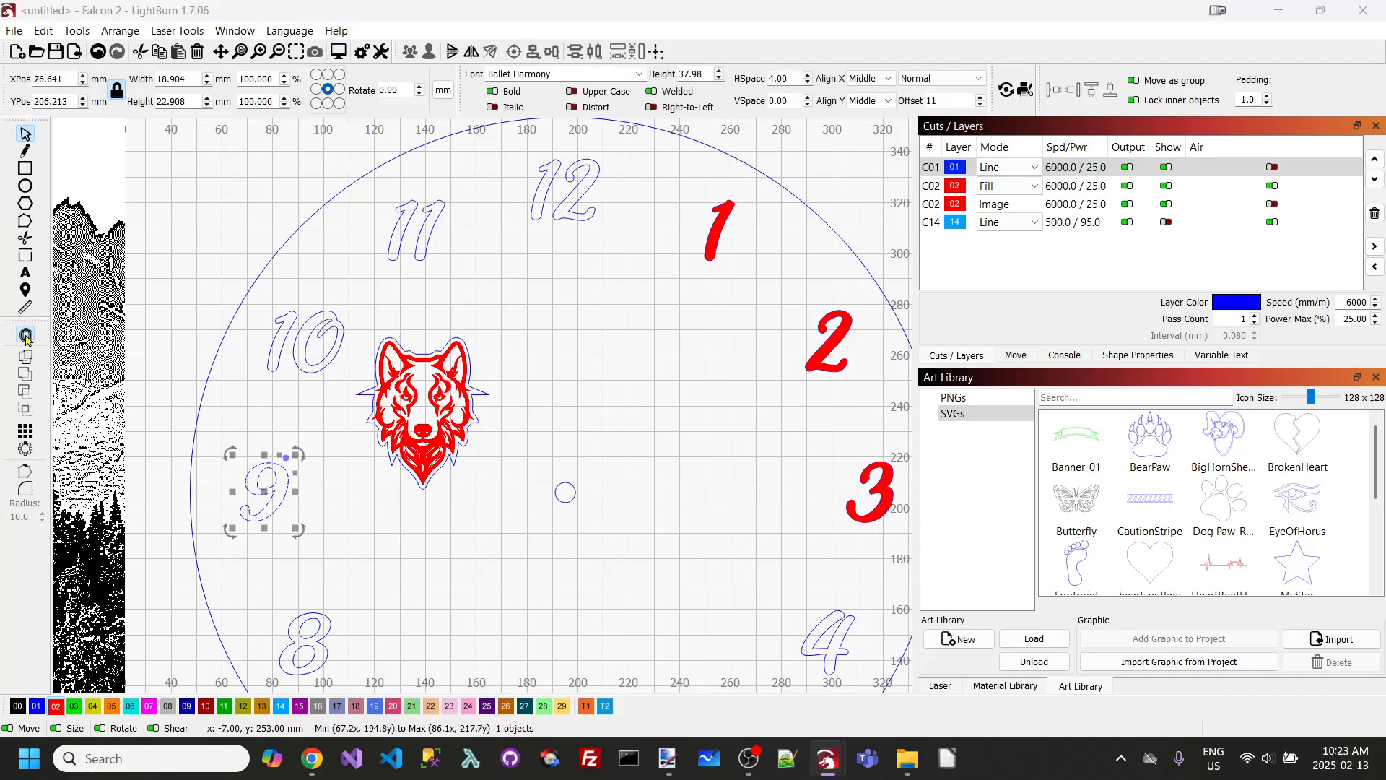
left_click(731, 359)
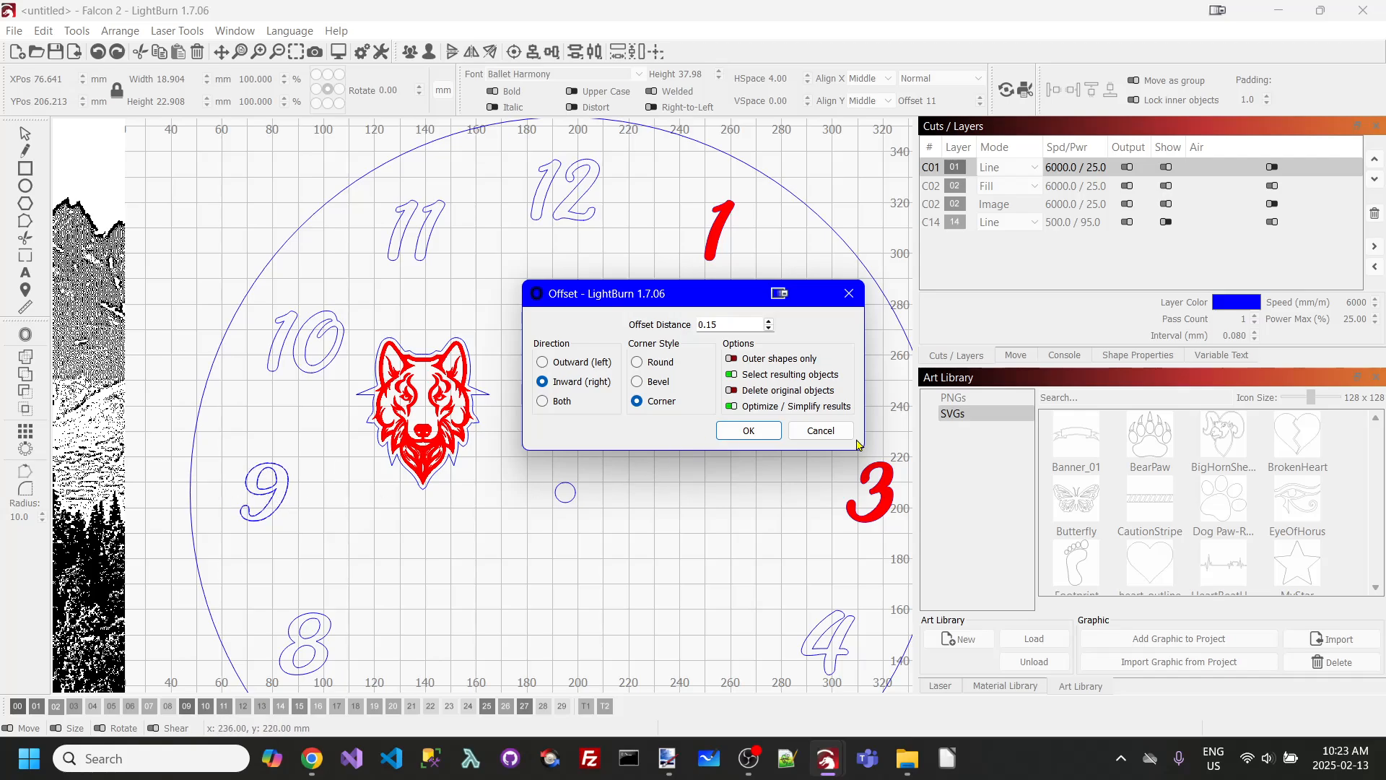
left_click(753, 431)
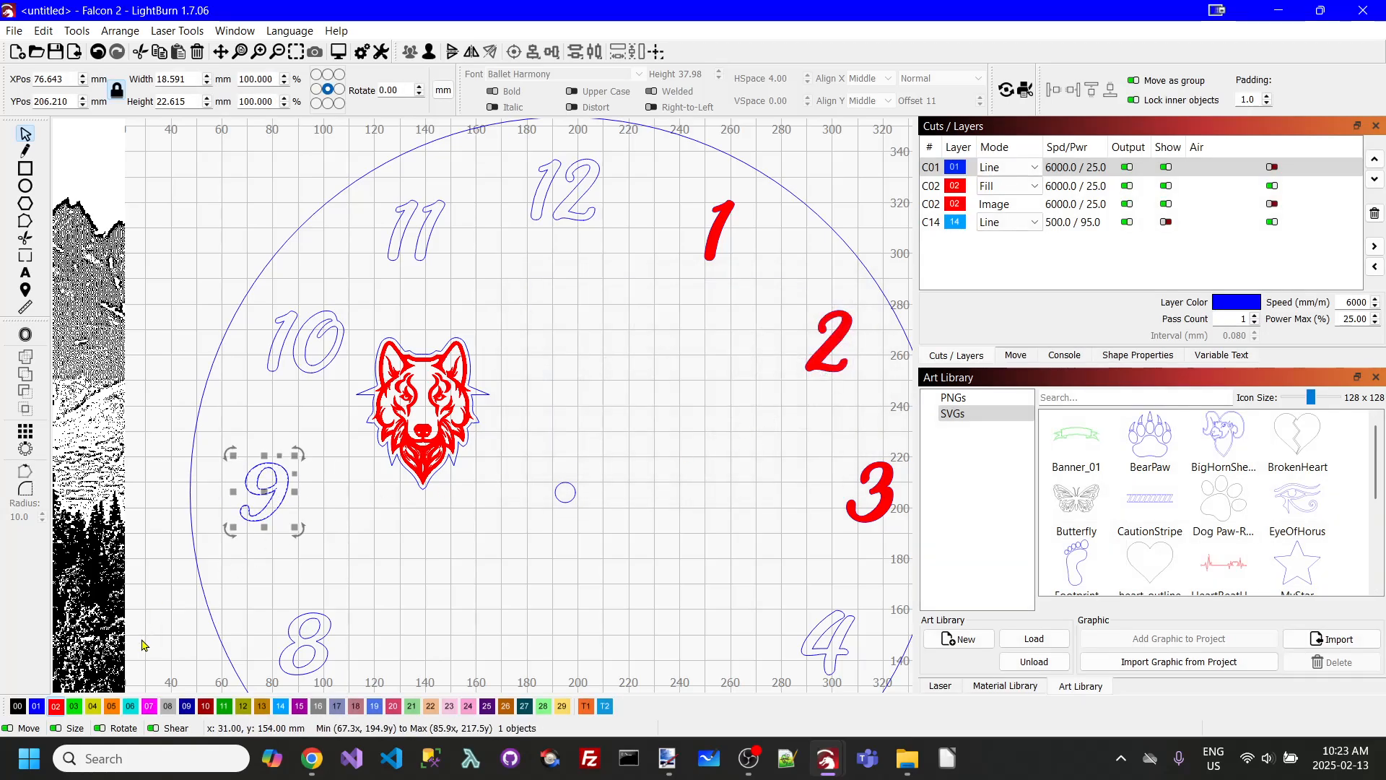
left_click(55, 705)
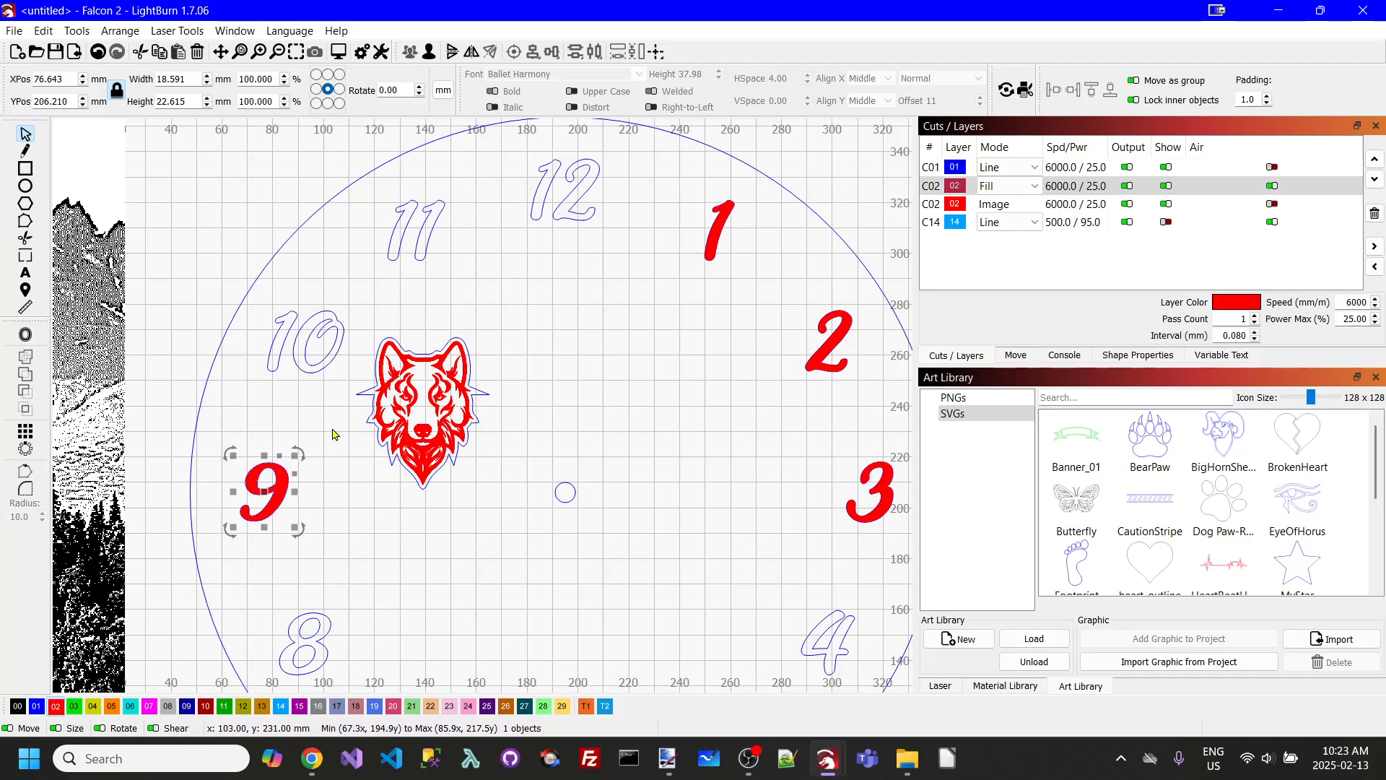
Offset the "10" numeral inward by 0.15 mm and assign the offset to red fill layer 02.
left_click(336, 365)
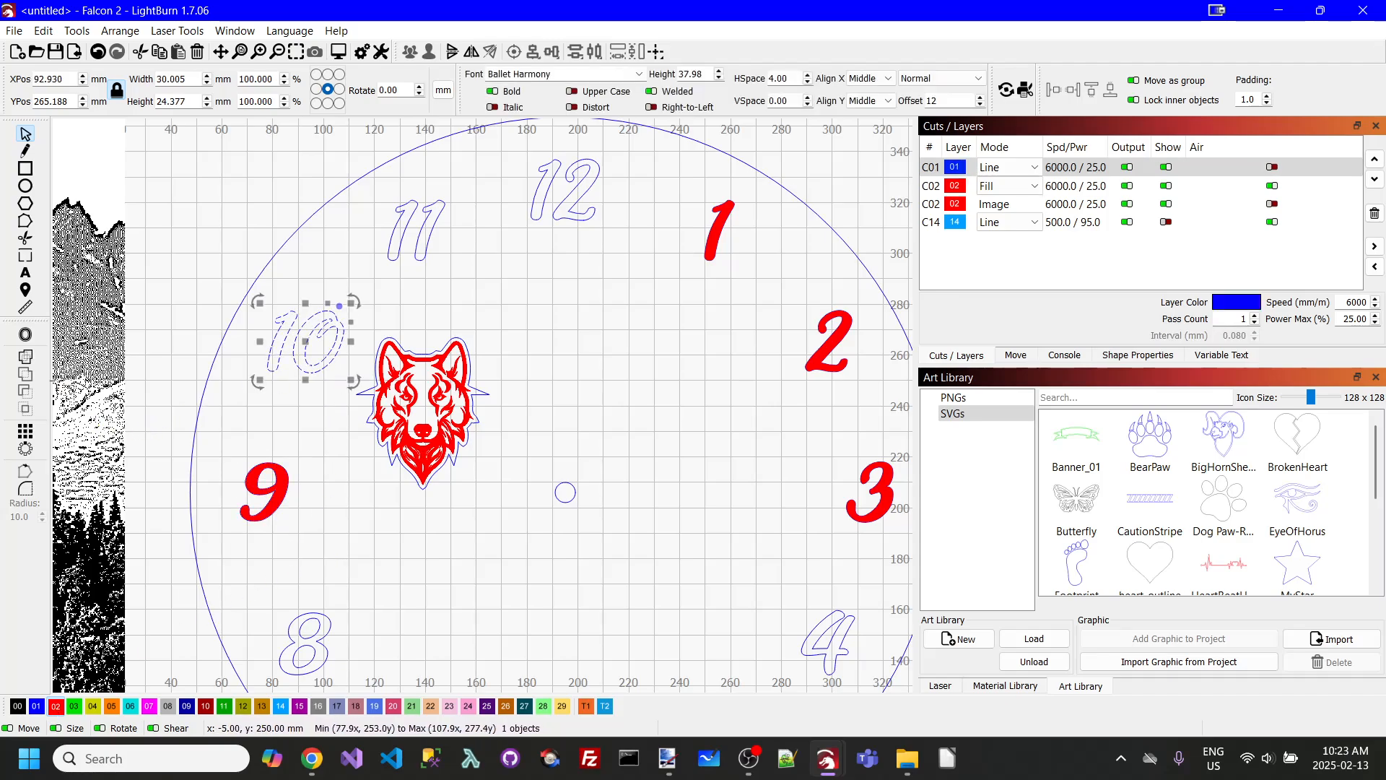
left_click(25, 335)
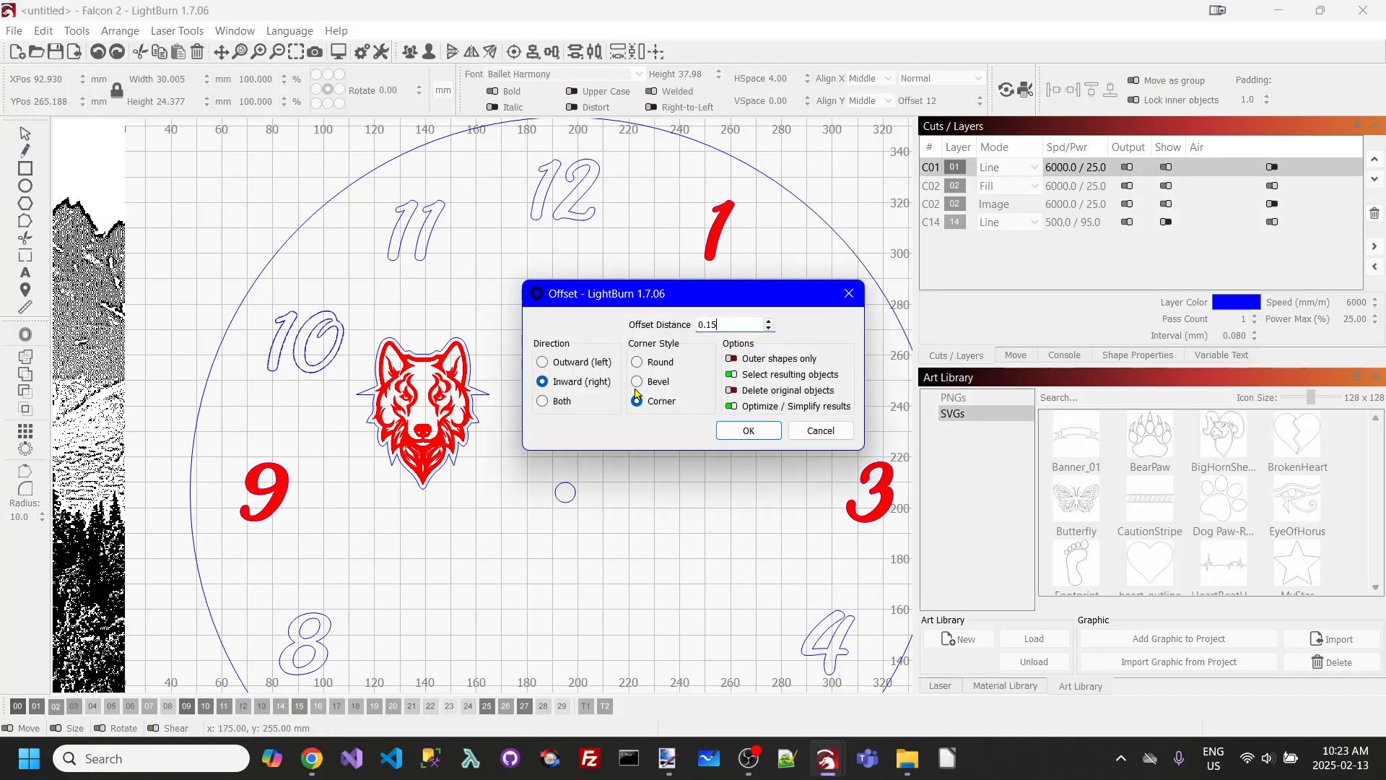
left_click(736, 430)
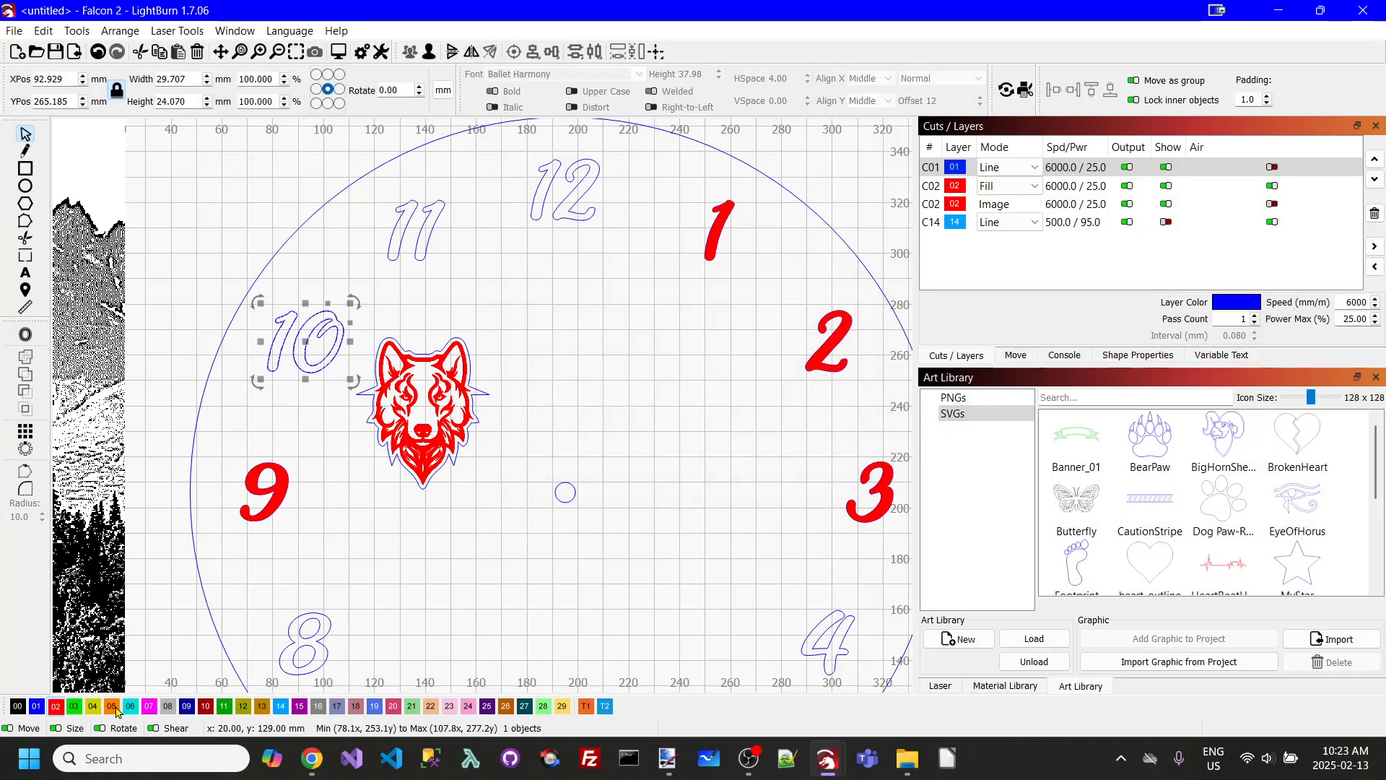
left_click(56, 706)
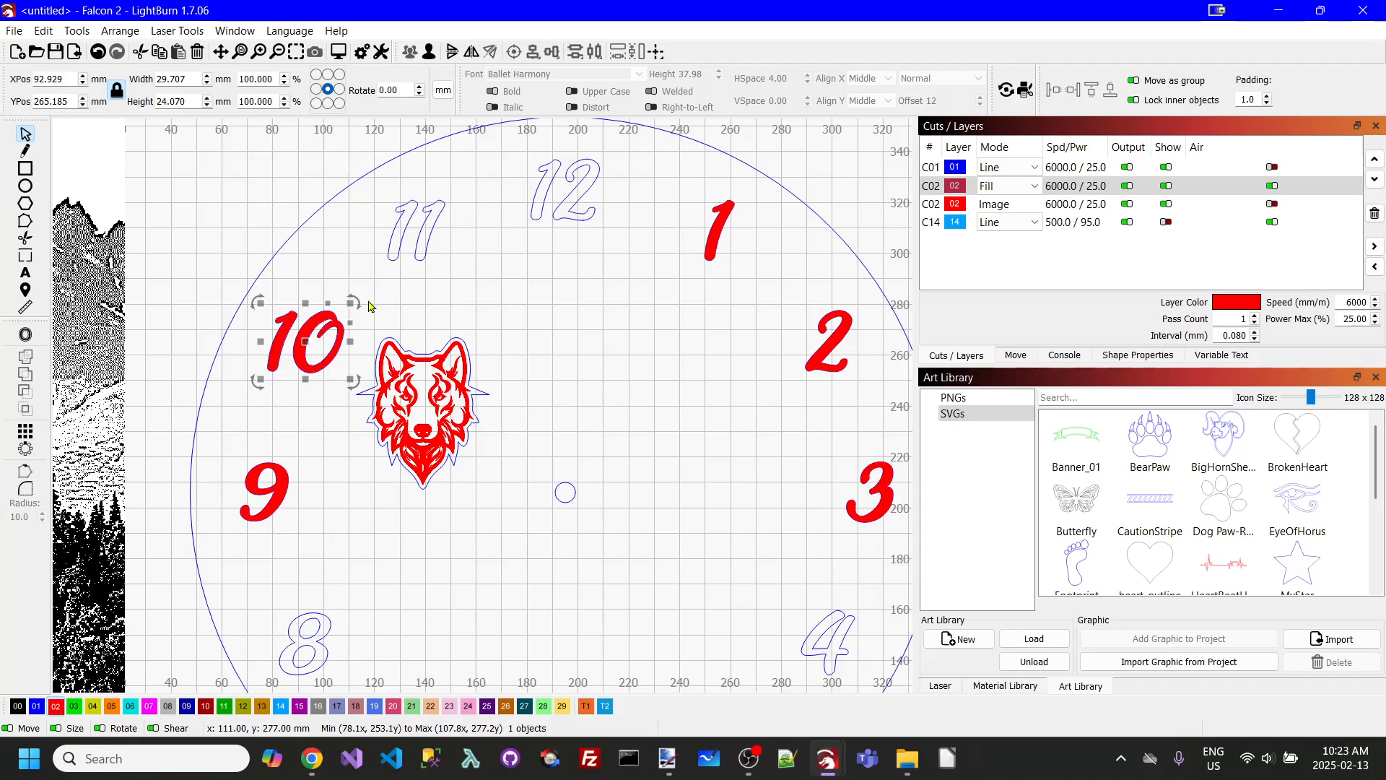
Offset the "11" numeral inward by 0.15 mm, keeping the original on layer 01 and assigning the offset to red fill layer 02.
left_click(426, 250)
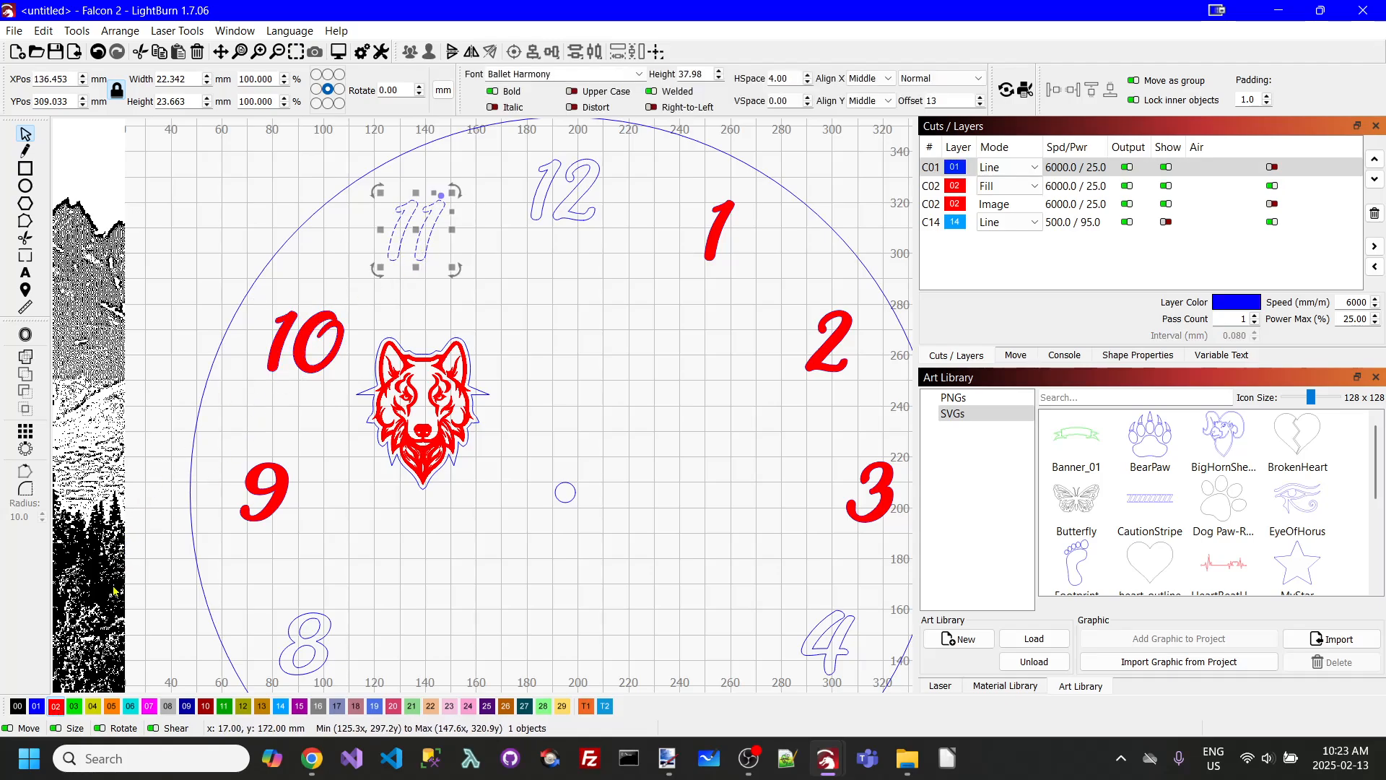
left_click(52, 709)
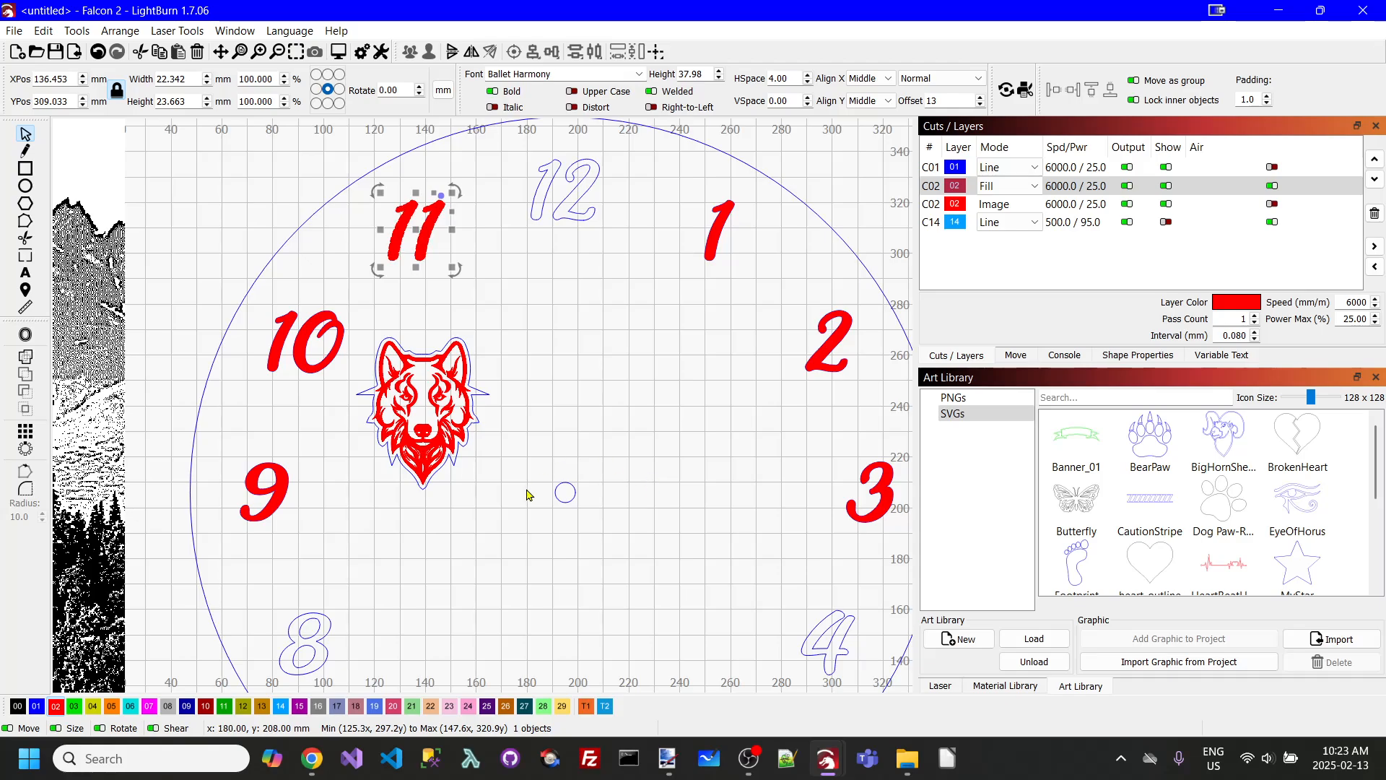
key("ctrl+z")
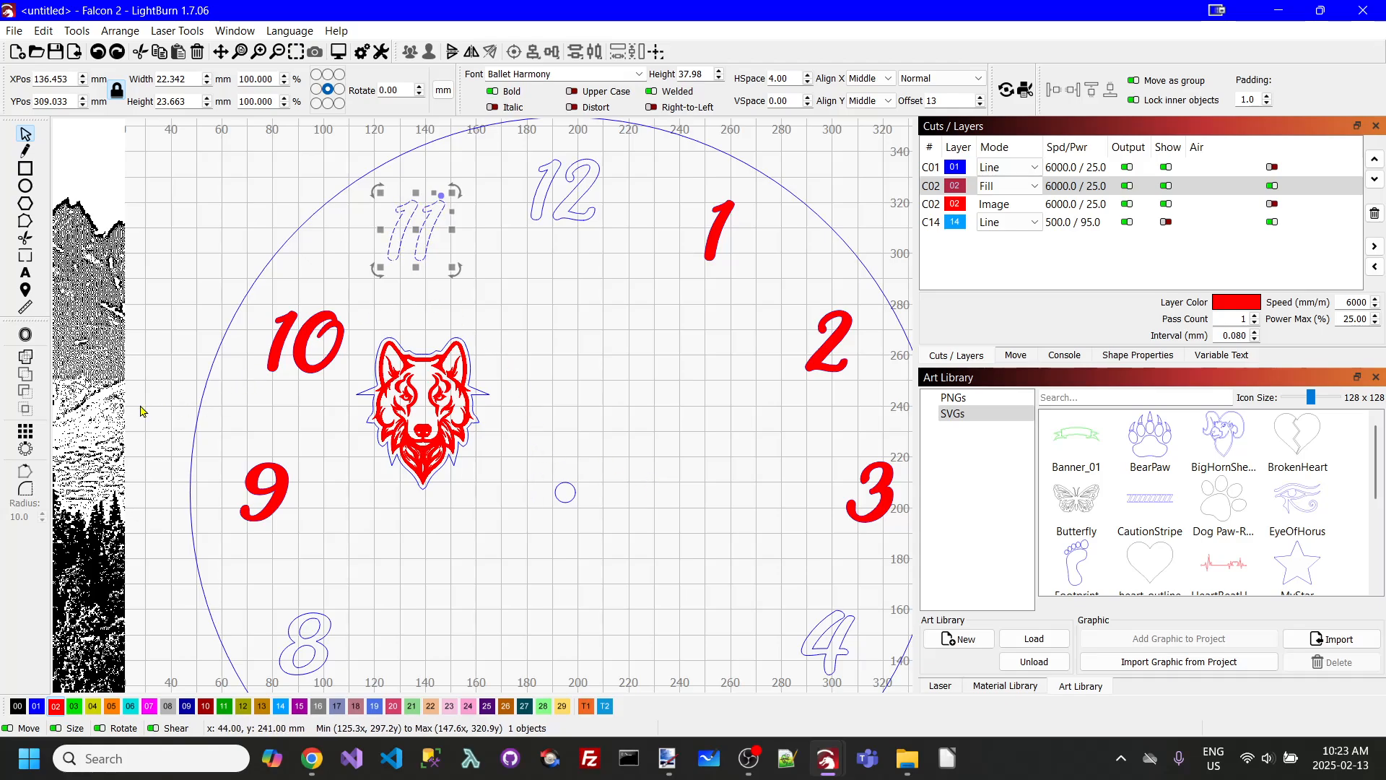
left_click(22, 337)
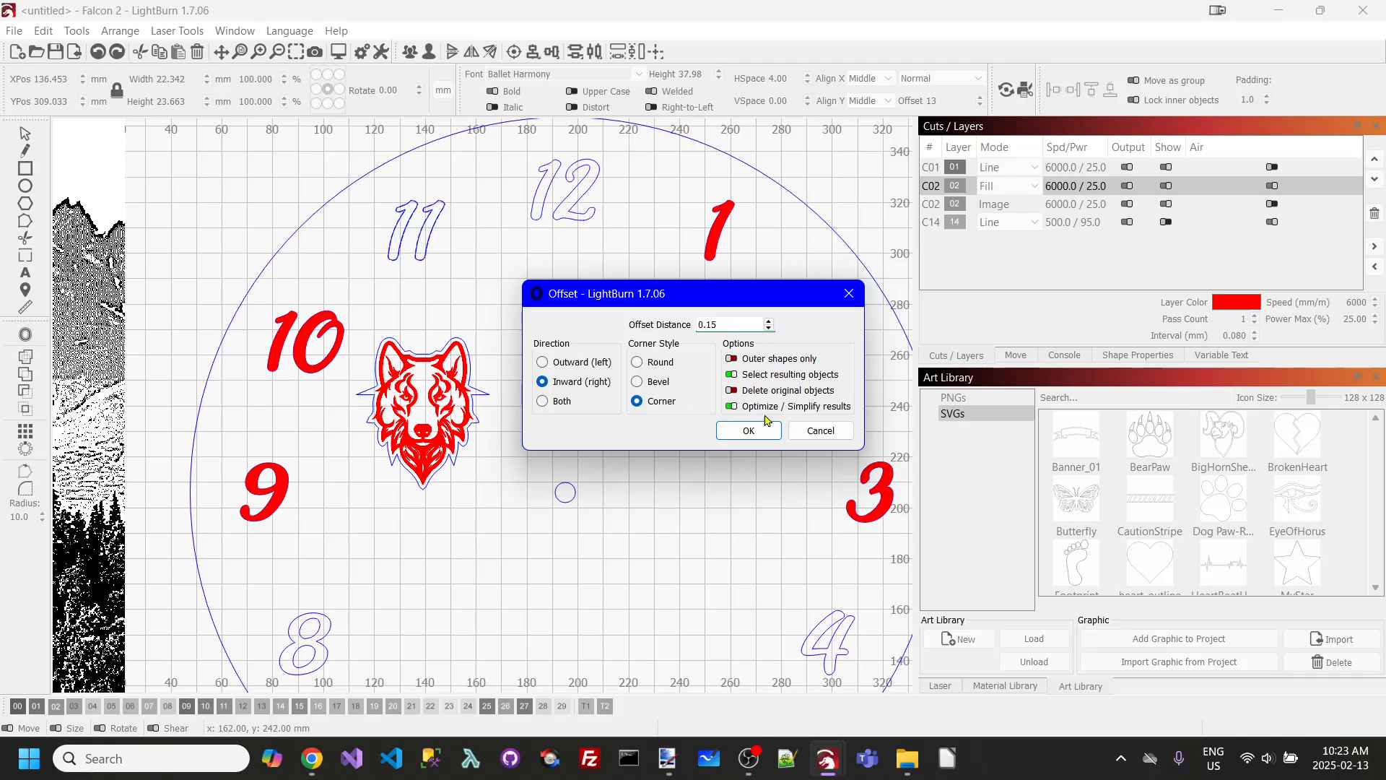
left_click(749, 431)
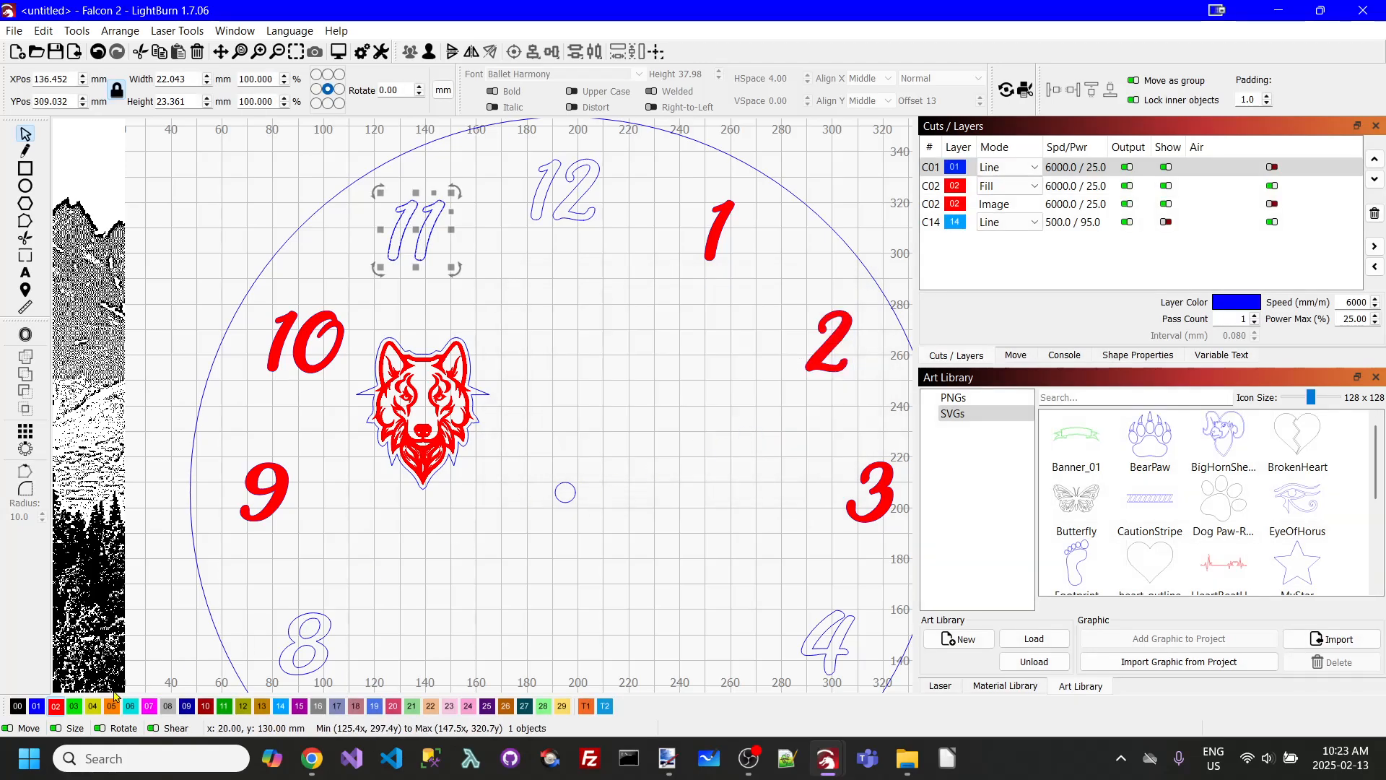
left_click(54, 706)
Offset the "12" numeral inward by 0.15 mm, assign the offset to red fill layer 02 and clear the selection.
left_click(589, 223)
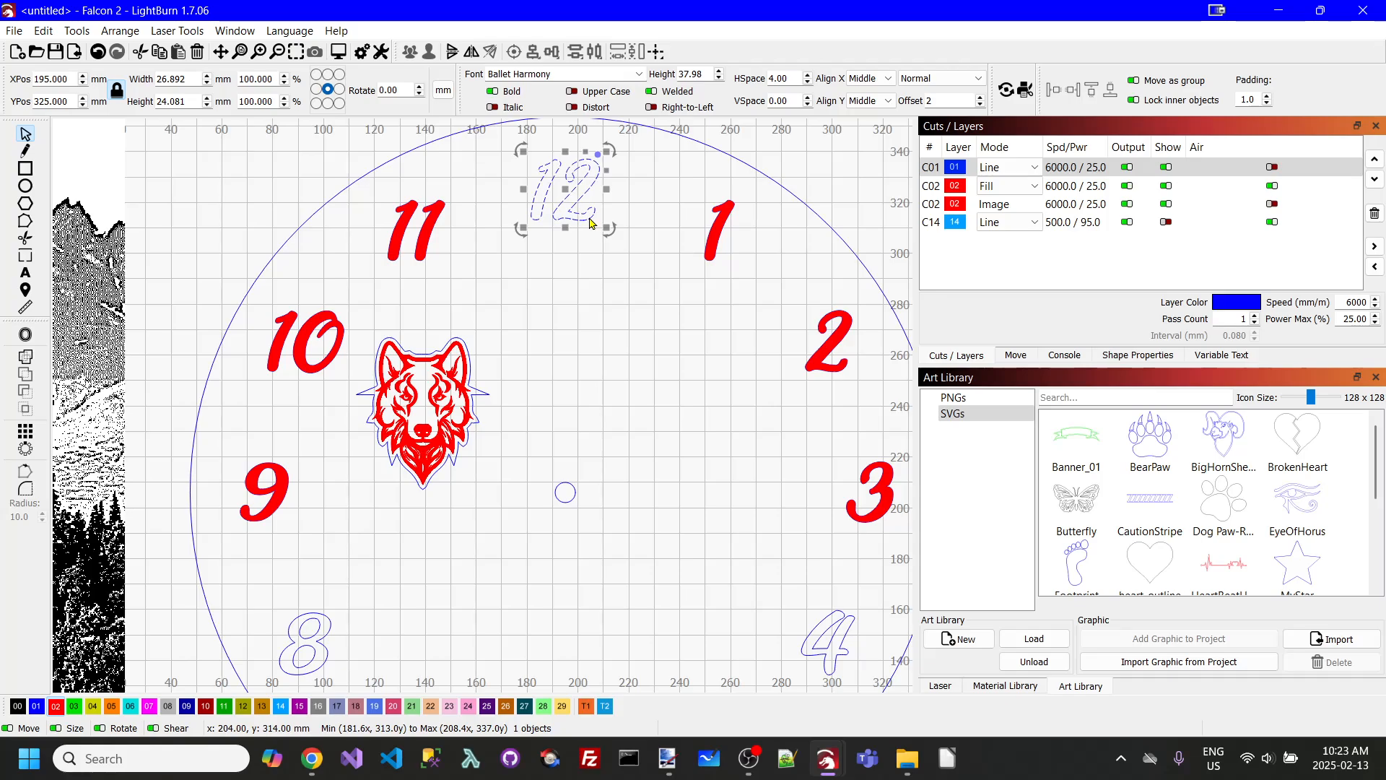
left_click(24, 354)
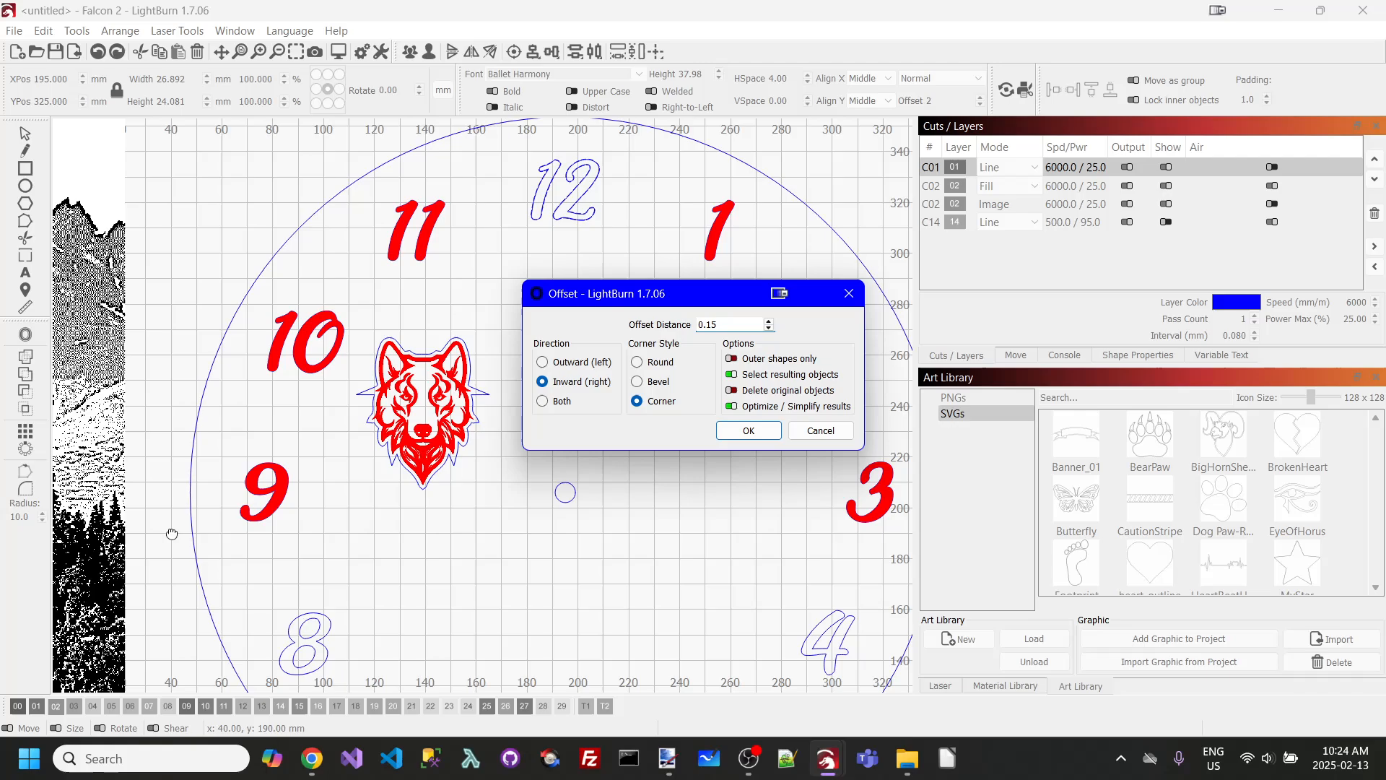
left_click(745, 432)
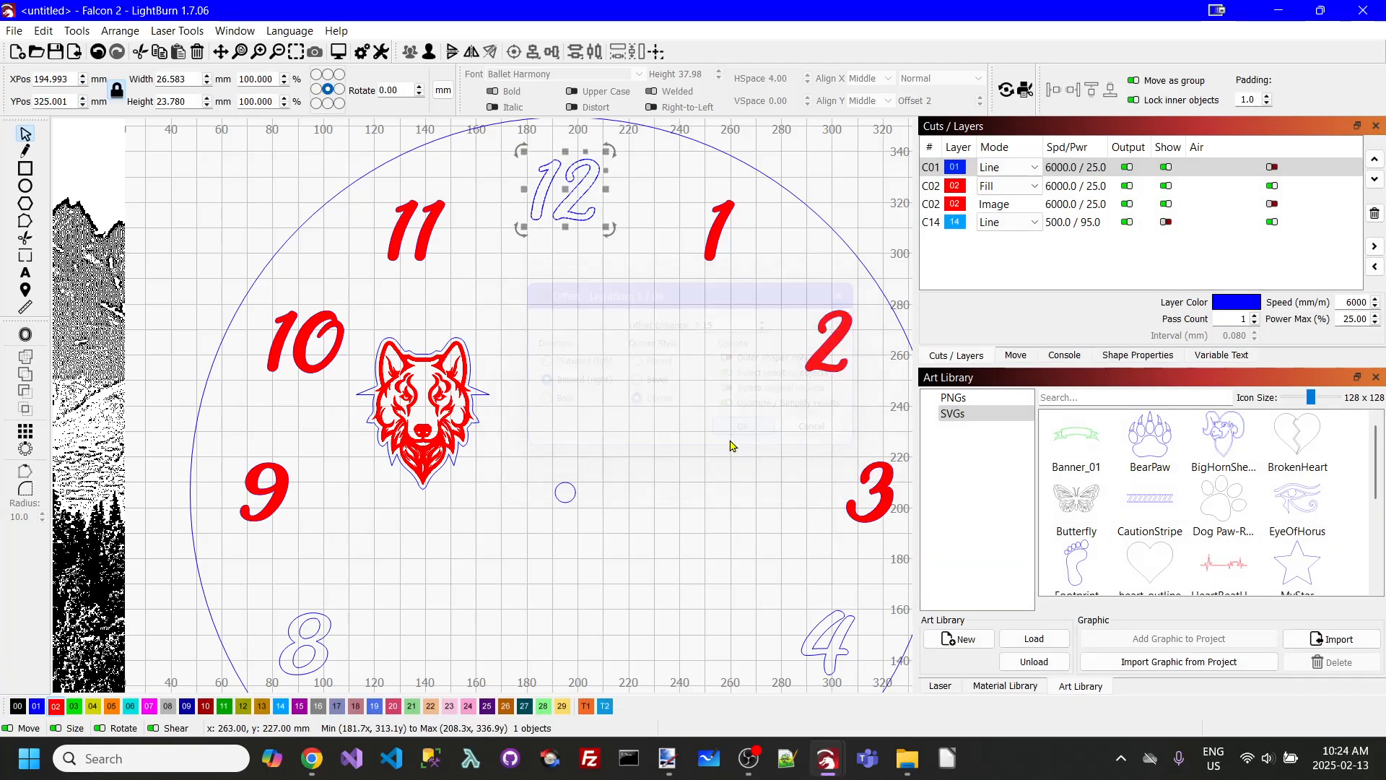
left_click(59, 712)
left_click(715, 324)
scroll(704, 308, "down", 2)
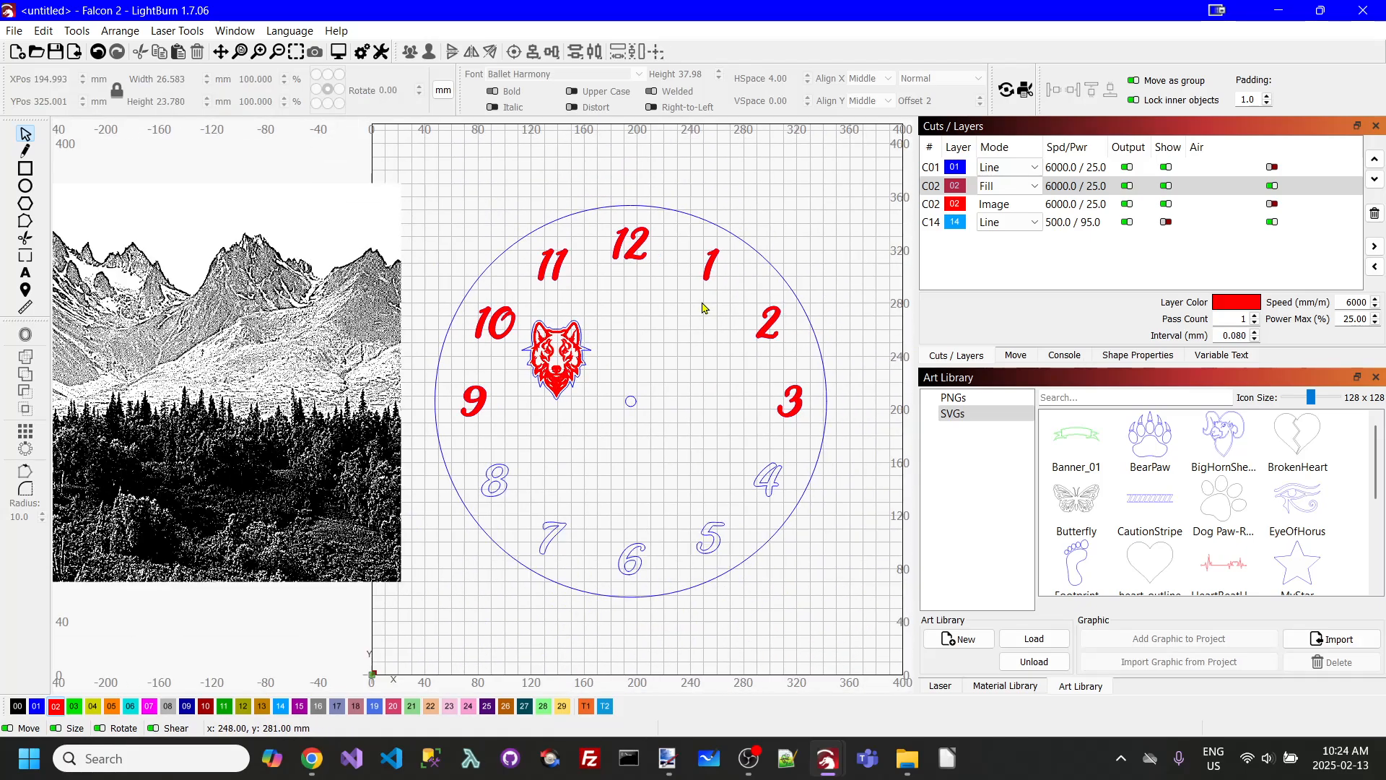
Hide the red fill layer 02 and group the clock circles, numeral outlines and wolf outline into one object.
left_click(1166, 185)
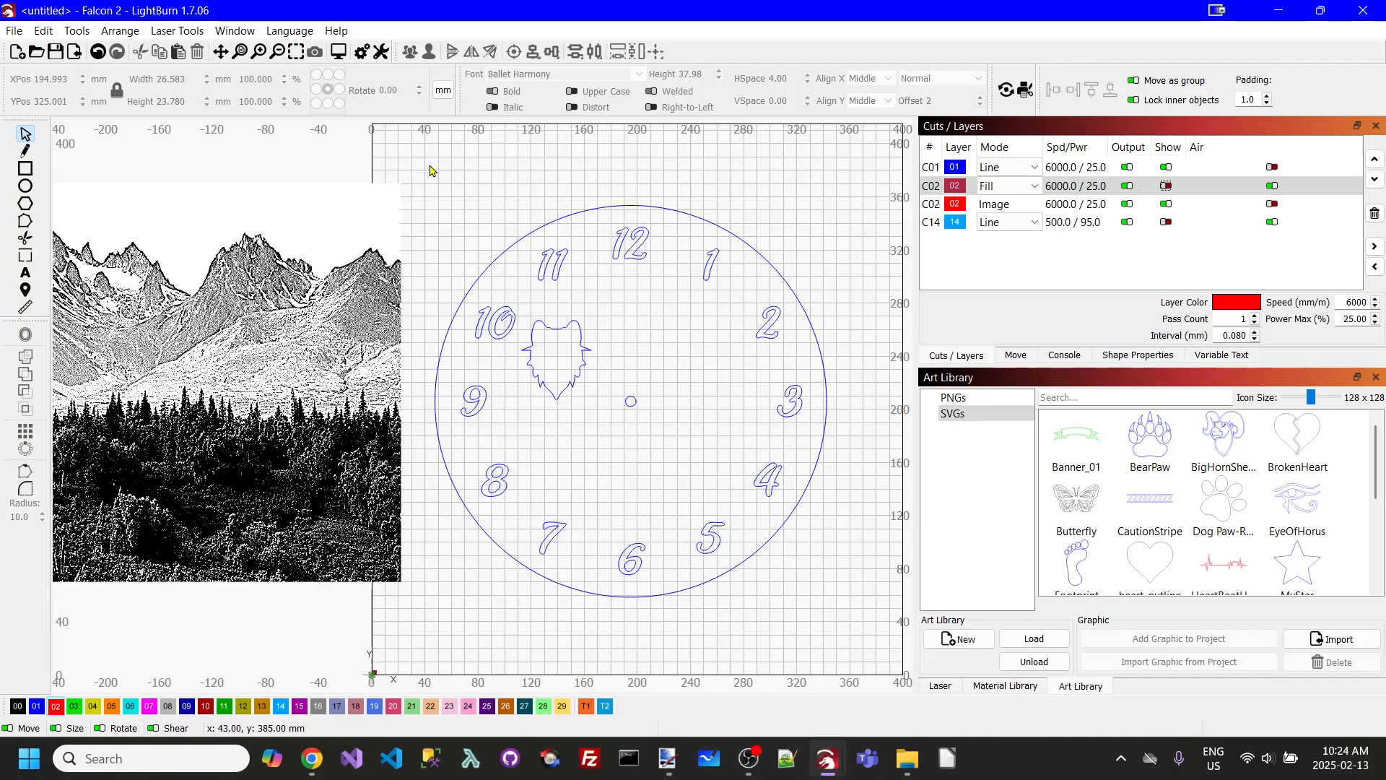
left_click_drag(853, 211, 360, 633)
left_click_drag(430, 176, 849, 650)
right_click(778, 349)
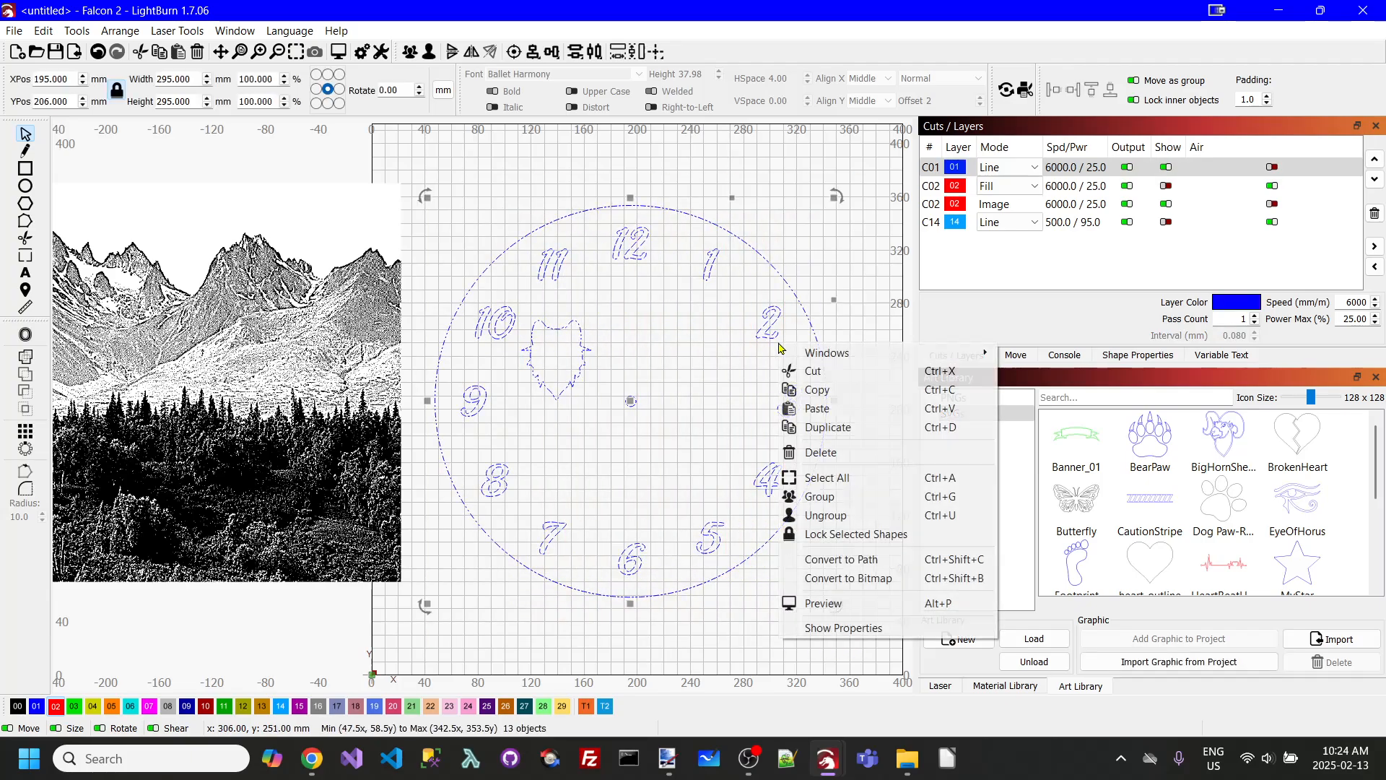
left_click(802, 496)
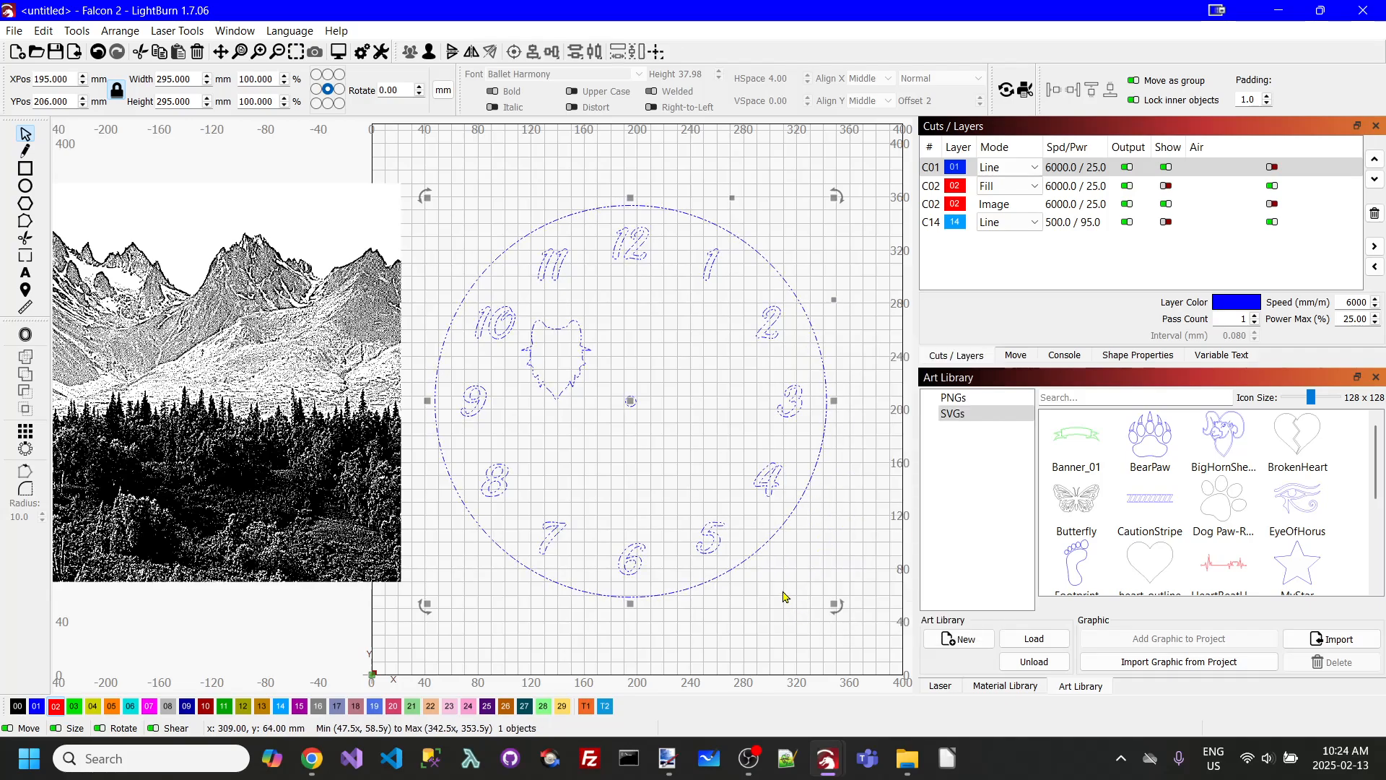
Apply the grouped clock outlines as a mask to the mountain image.
left_click(301, 425)
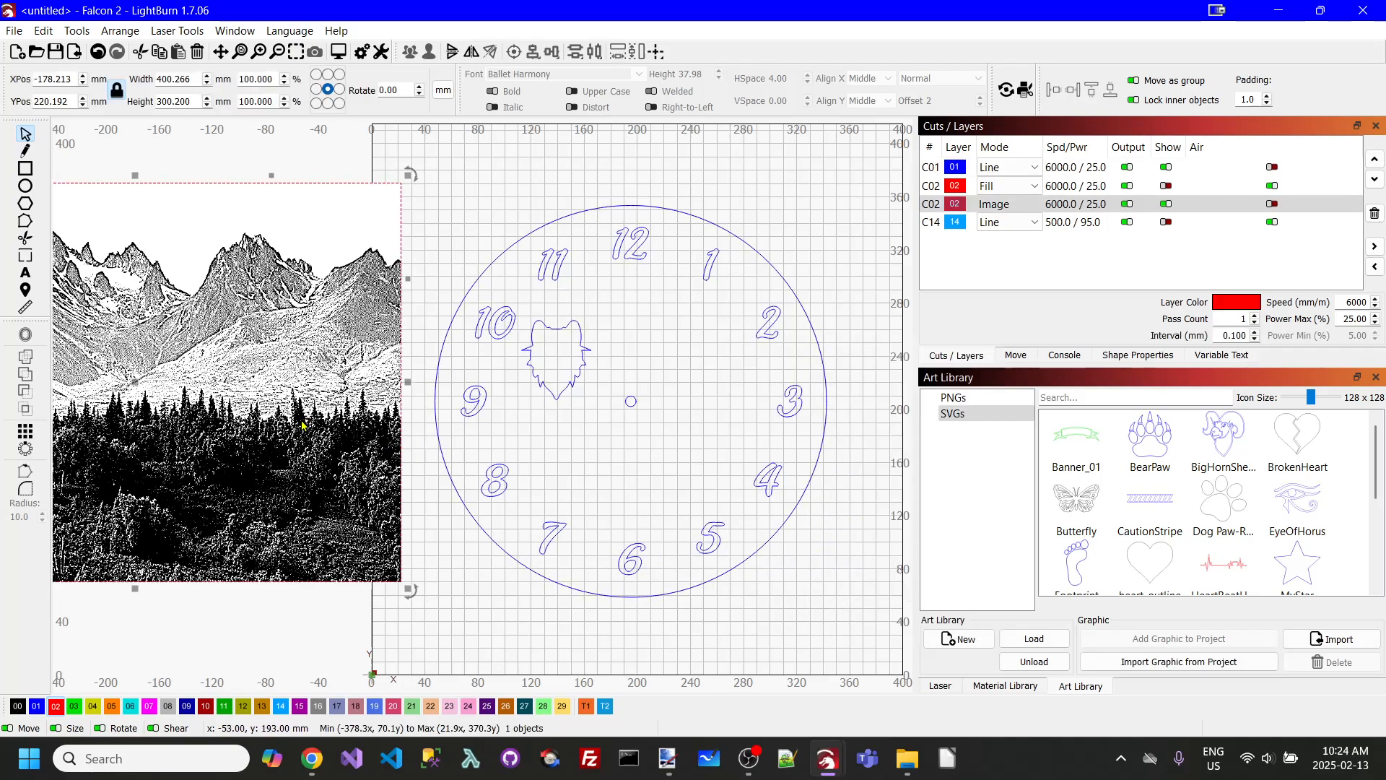
left_click(821, 352, "shift")
right_click(777, 347)
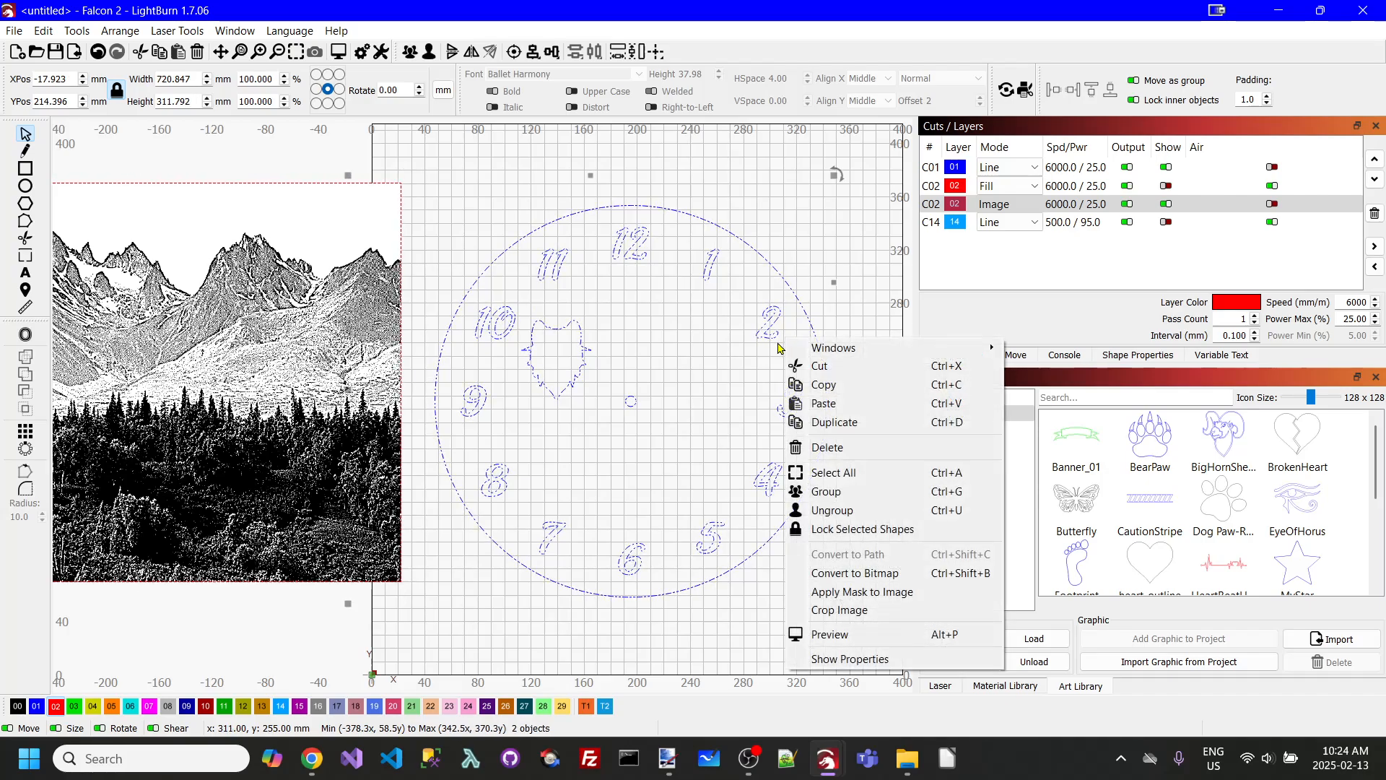
left_click(855, 592)
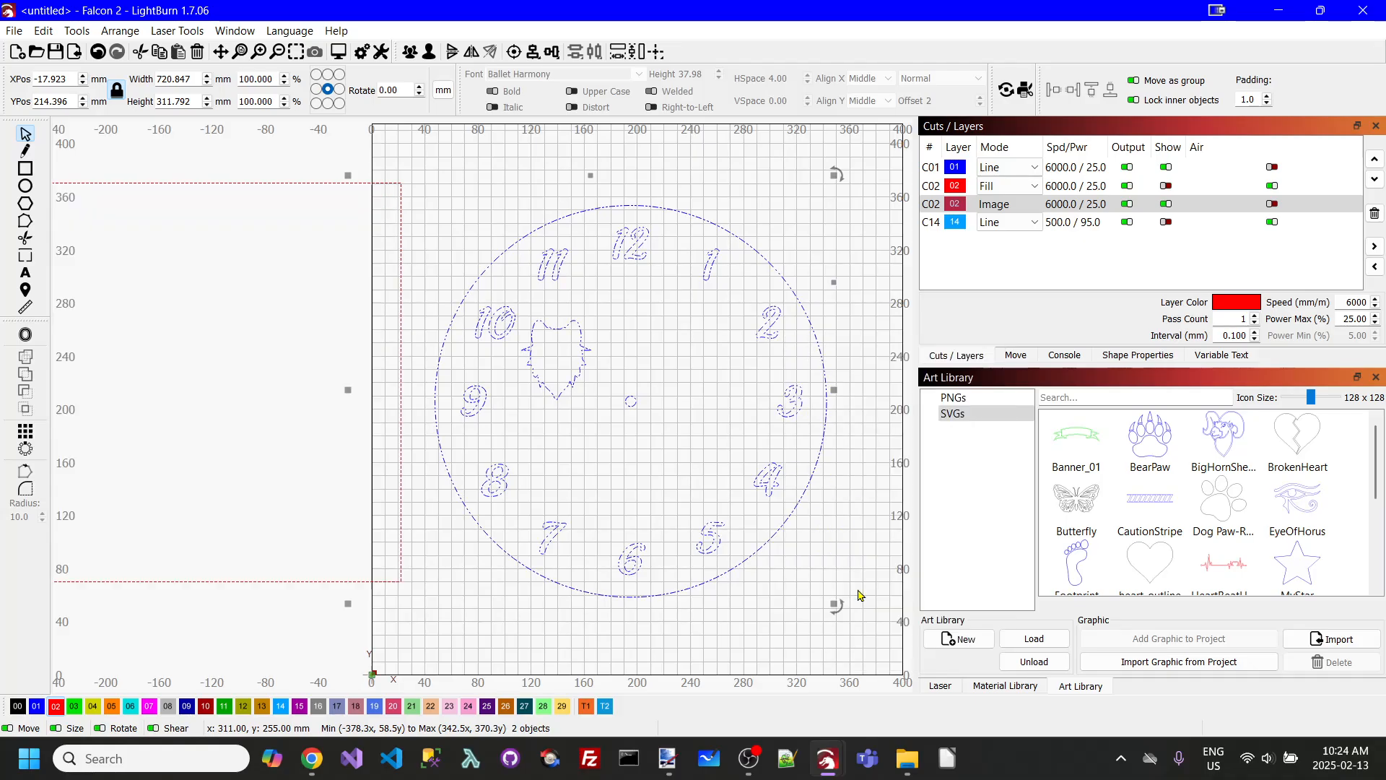
Move the masked mountain image over the clock face so it fills the large circle.
left_click(201, 615)
left_click(247, 495)
left_click_drag(227, 449, 771, 464)
mouse_move(792, 460)
left_mouse_down()
mouse_move(784, 449)
mouse_move(795, 474)
mouse_move(782, 469)
left_mouse_up()
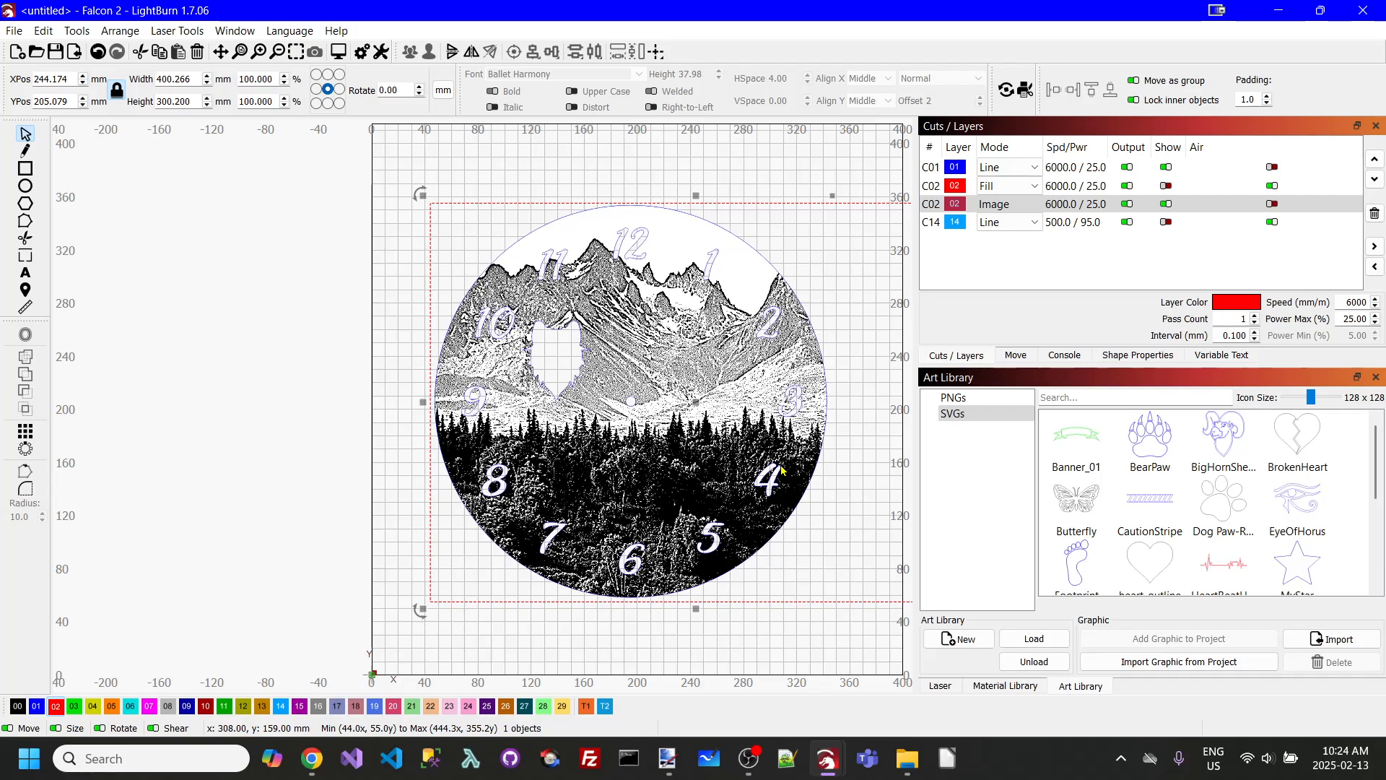
Show the red fill layer 02 and preview the engraving of the masked clock face.
left_click(790, 193)
left_click(955, 210)
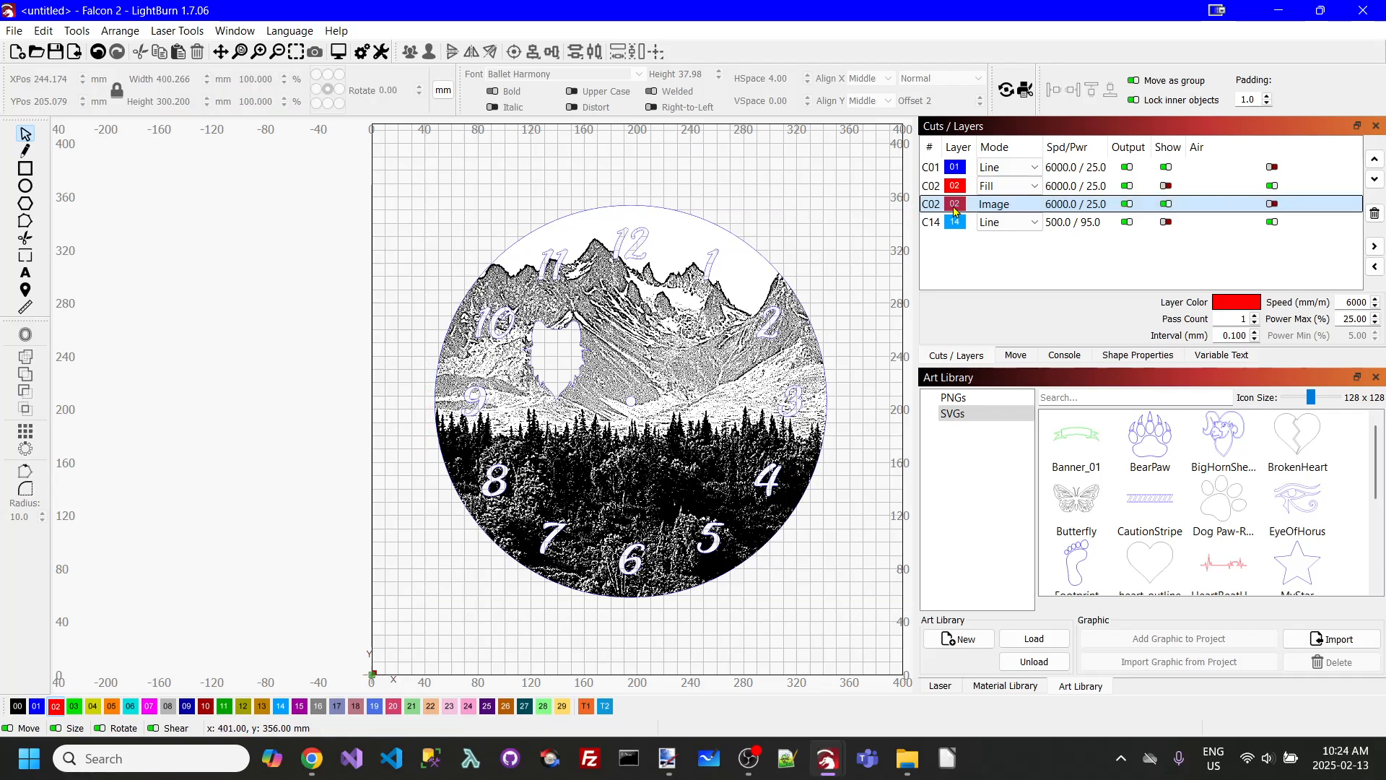
left_click(1166, 186)
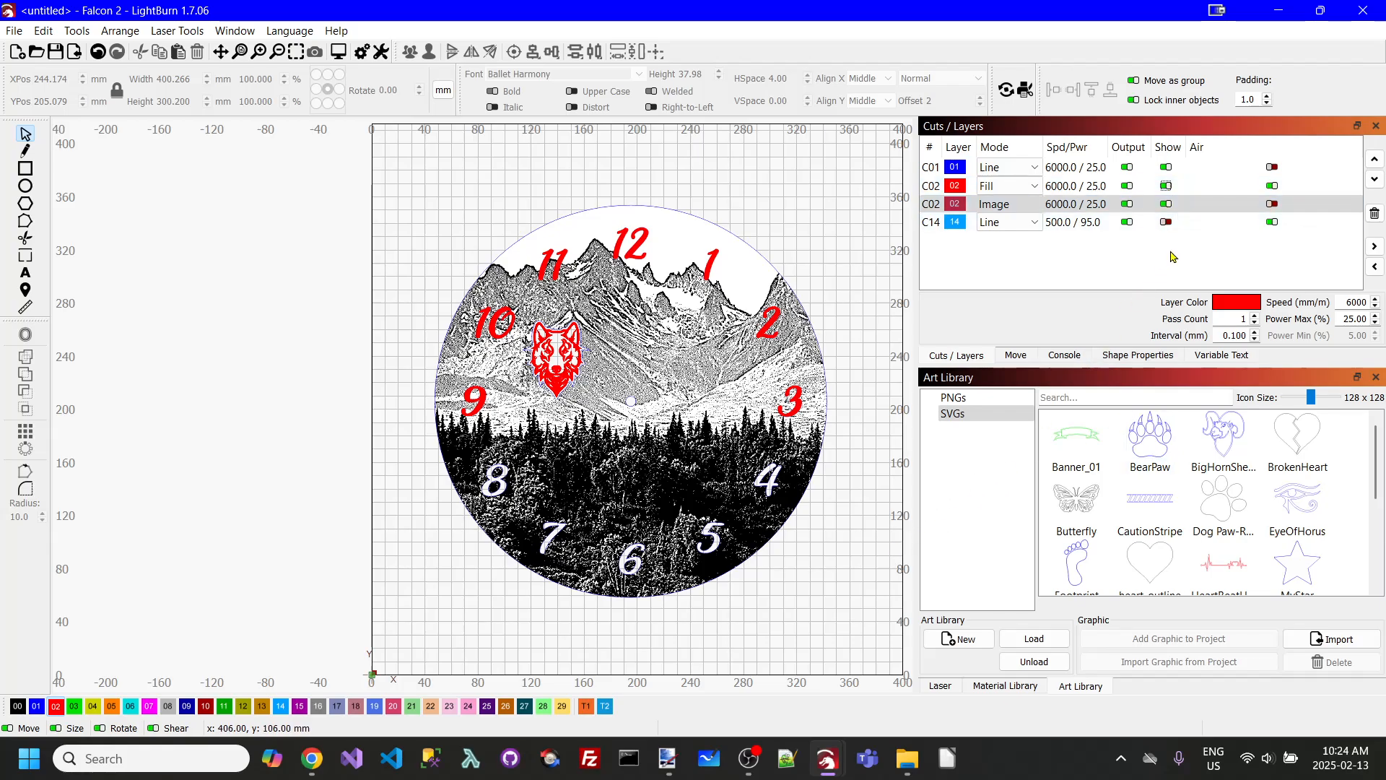
left_click(337, 52)
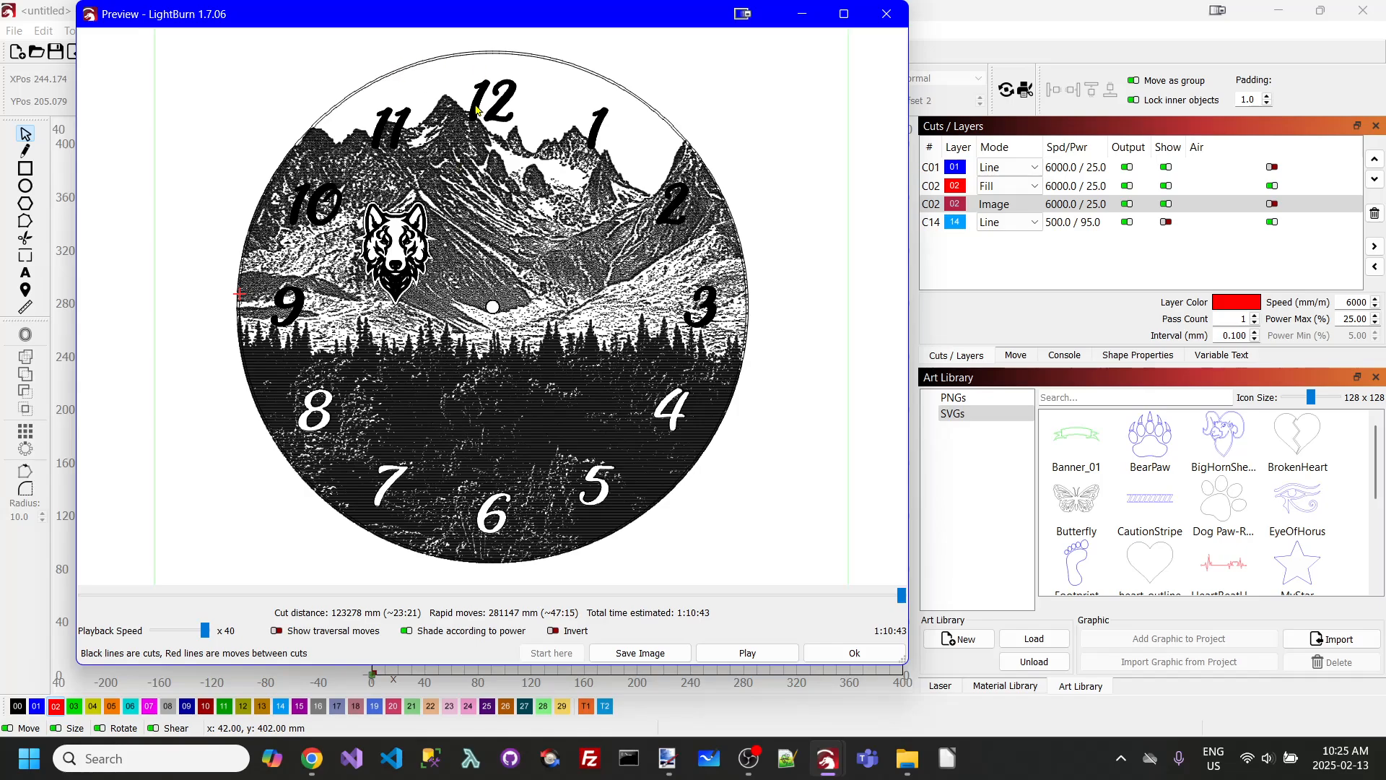
left_click(854, 652)
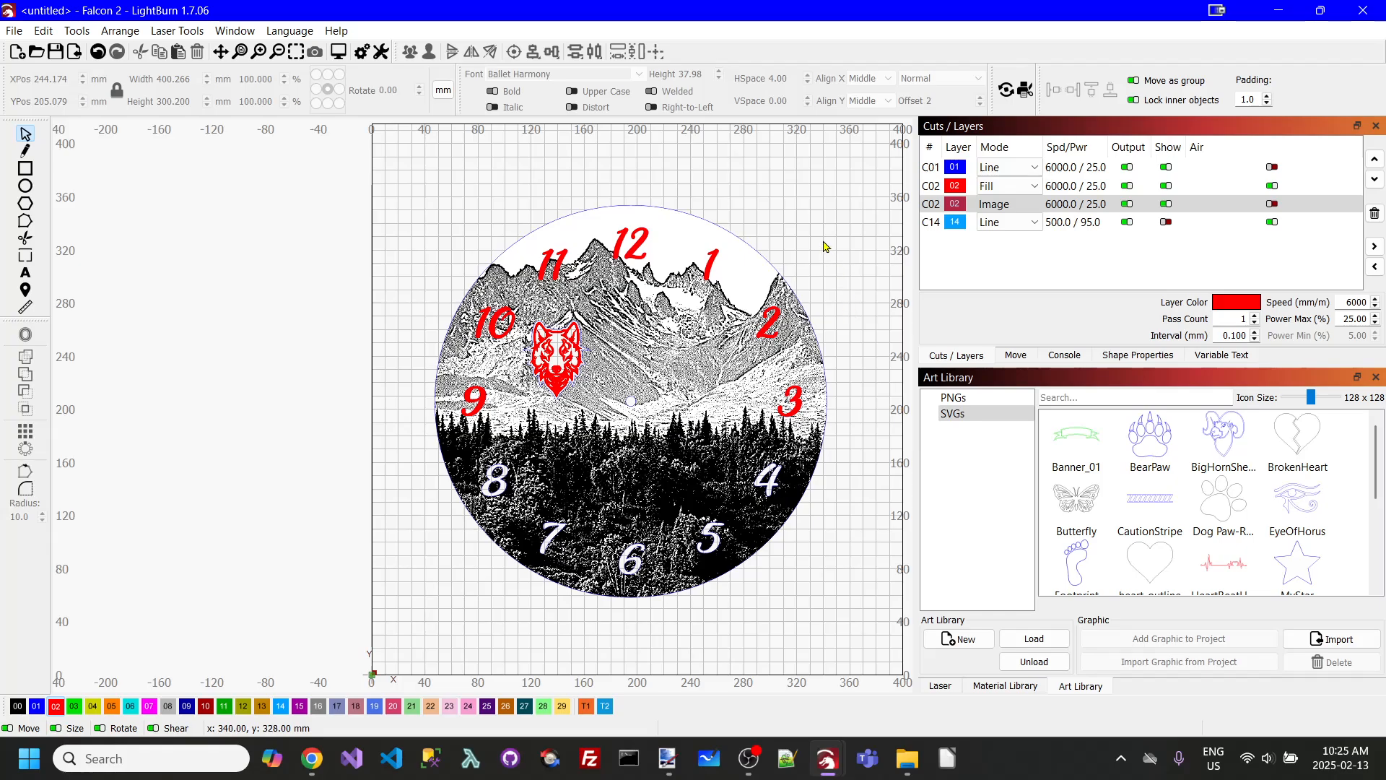
Undo the repositioning and masking of the mountain image.
key("ctrl+z")
key("ctrl+z")
key("ctrl+z")
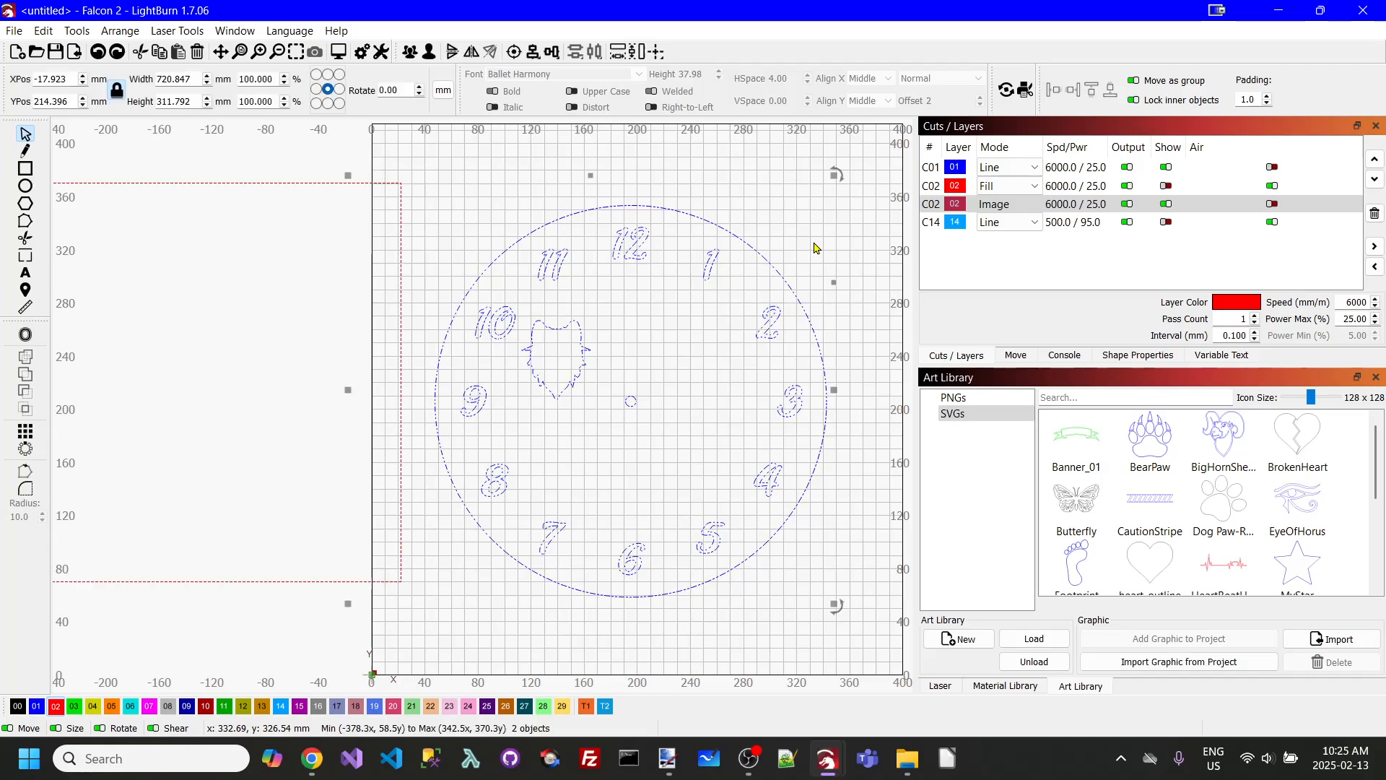
left_click(826, 224)
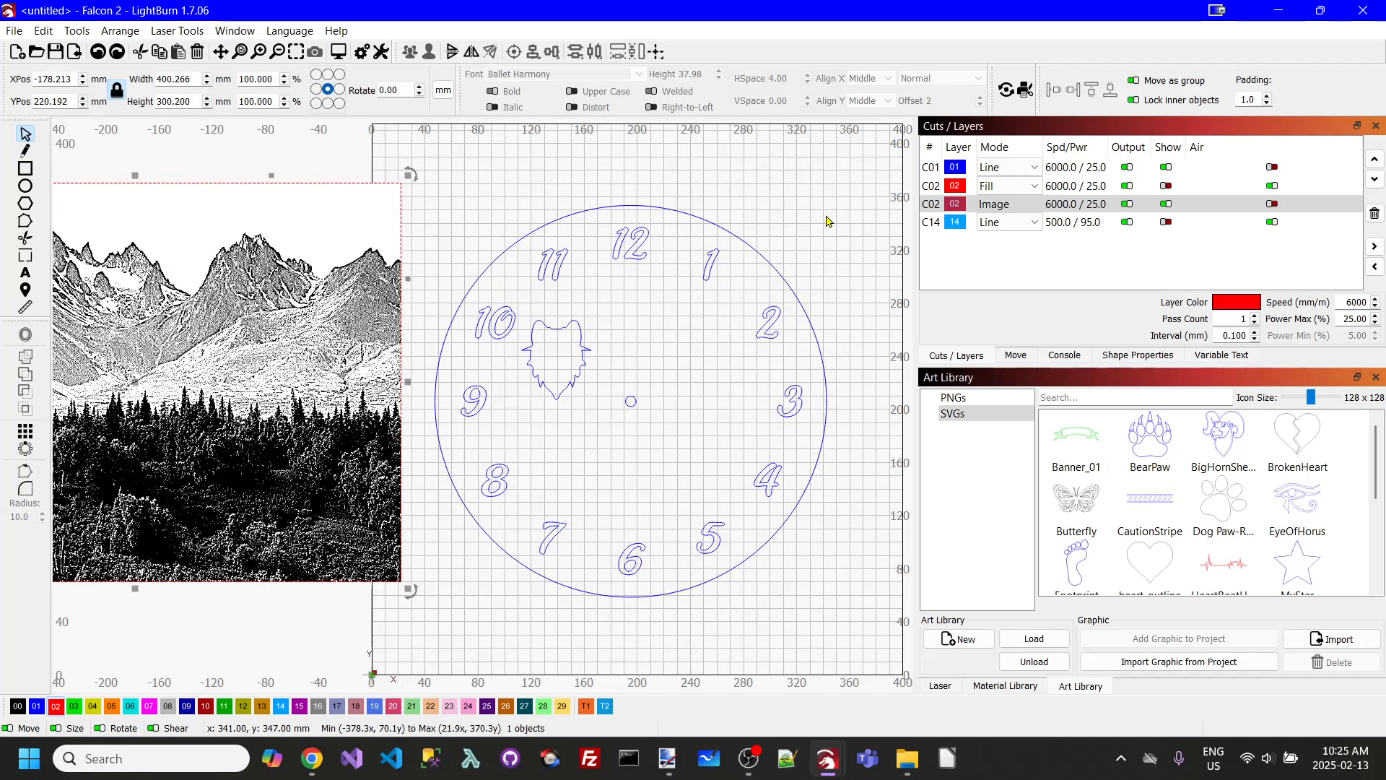
Show the red fill layer 02 and examine the filled numerals and wolf head up close.
scroll(722, 253, "up", 2)
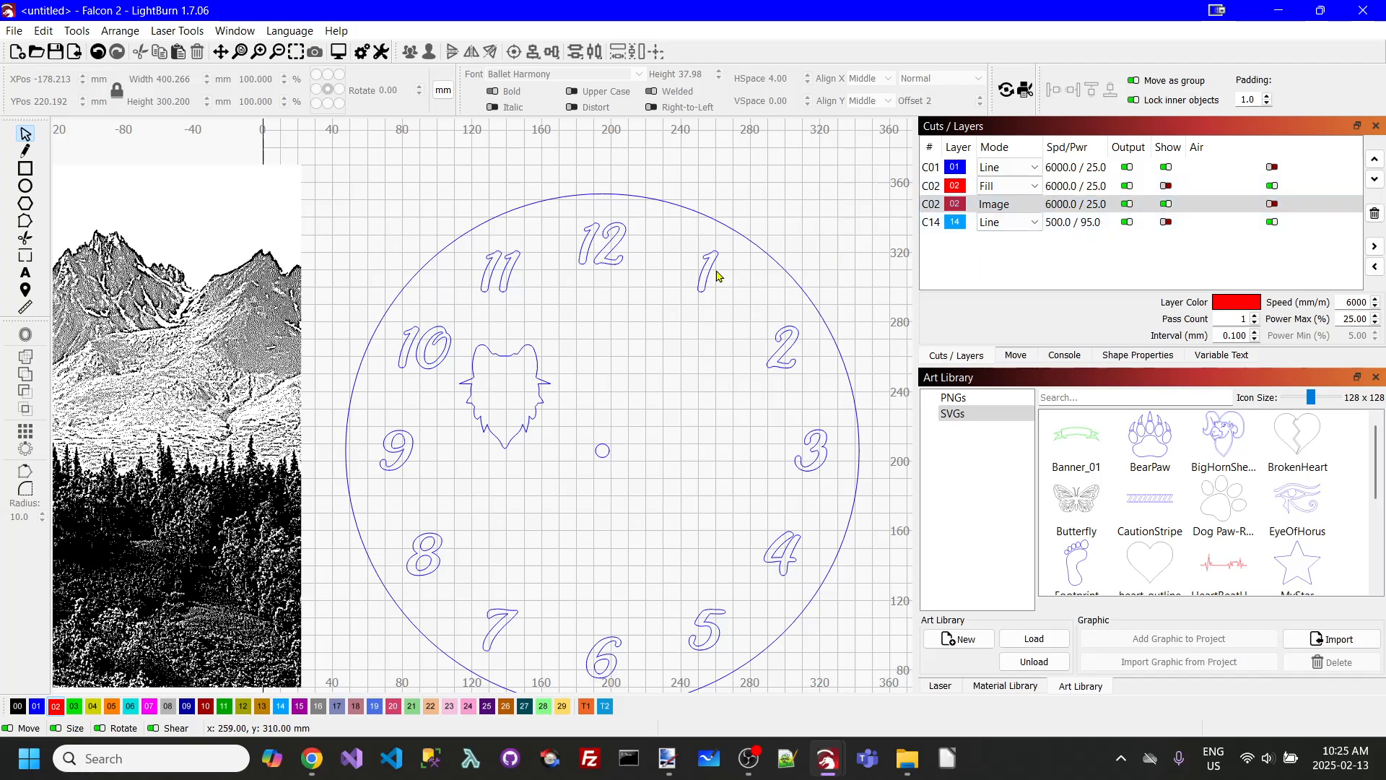
left_click(1165, 186)
scroll(457, 262, "up", 2)
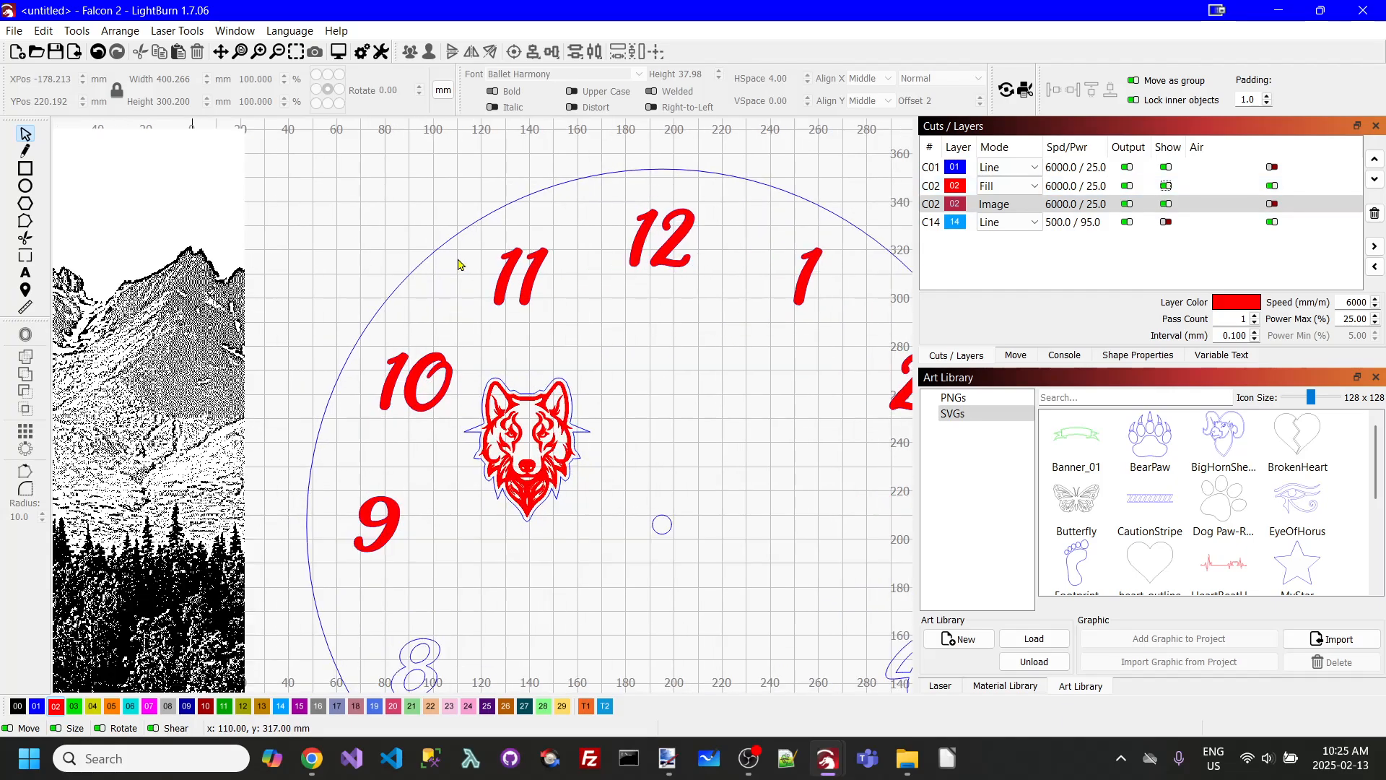
scroll(458, 264, "up", 4)
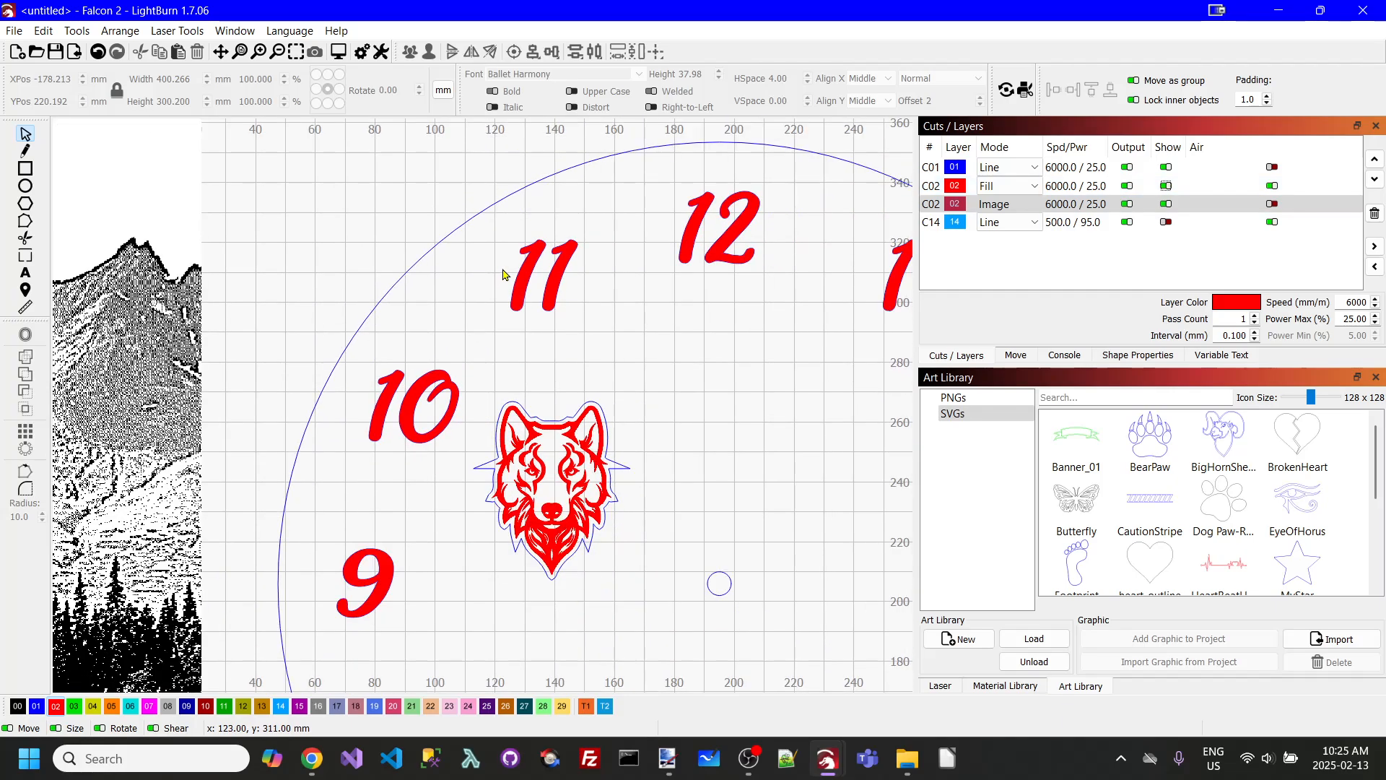
scroll(504, 274, "down", 4)
Step back through the edit history to before the outlines were grouped and the 12's offset was assigned to red layer 02.
key("ctrl+z")
key("ctrl+z")
key("ctrl+z")
key("ctrl+z")
key("ctrl+z")
key("ctrl+z")
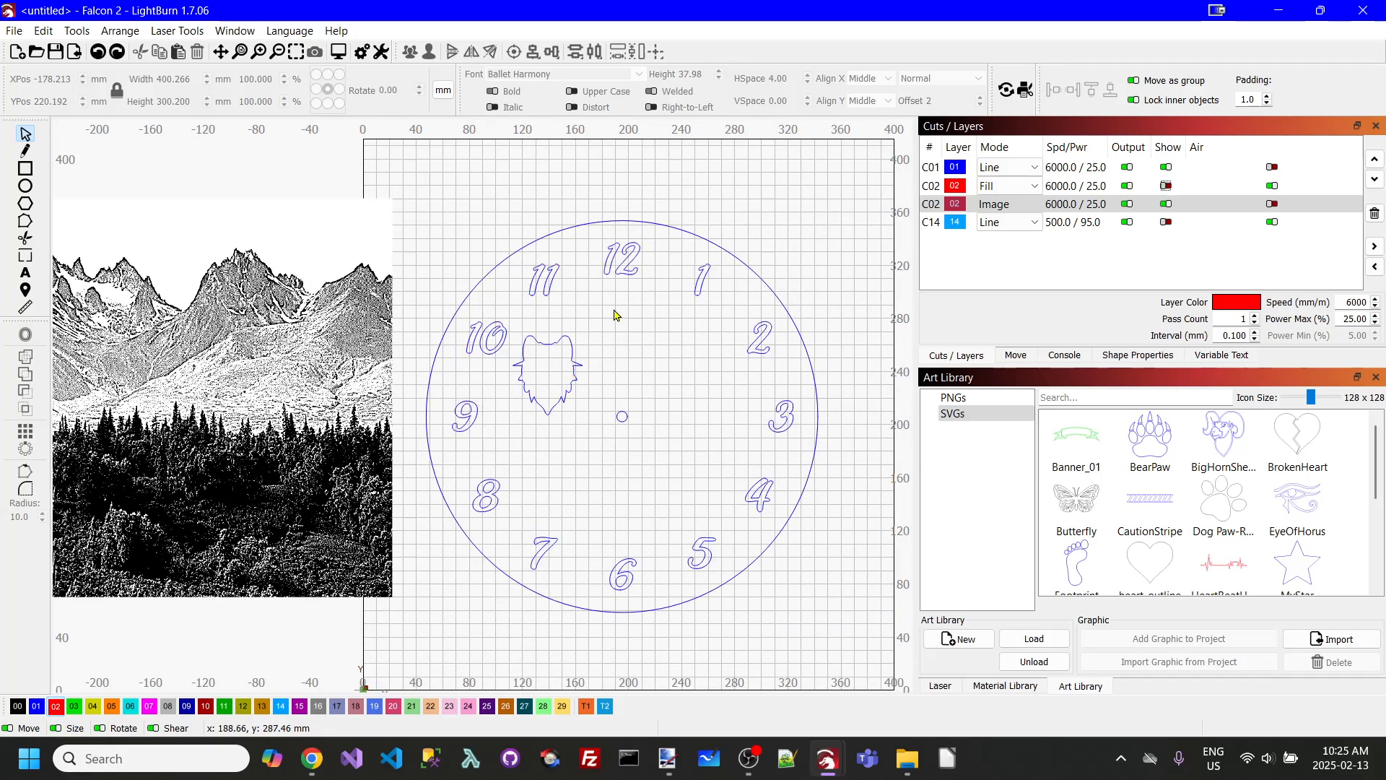
key("ctrl+shift+z")
key("ctrl+shift+z")
key("ctrl+shift+z")
key("ctrl+shift+z")
key("ctrl+shift+z")
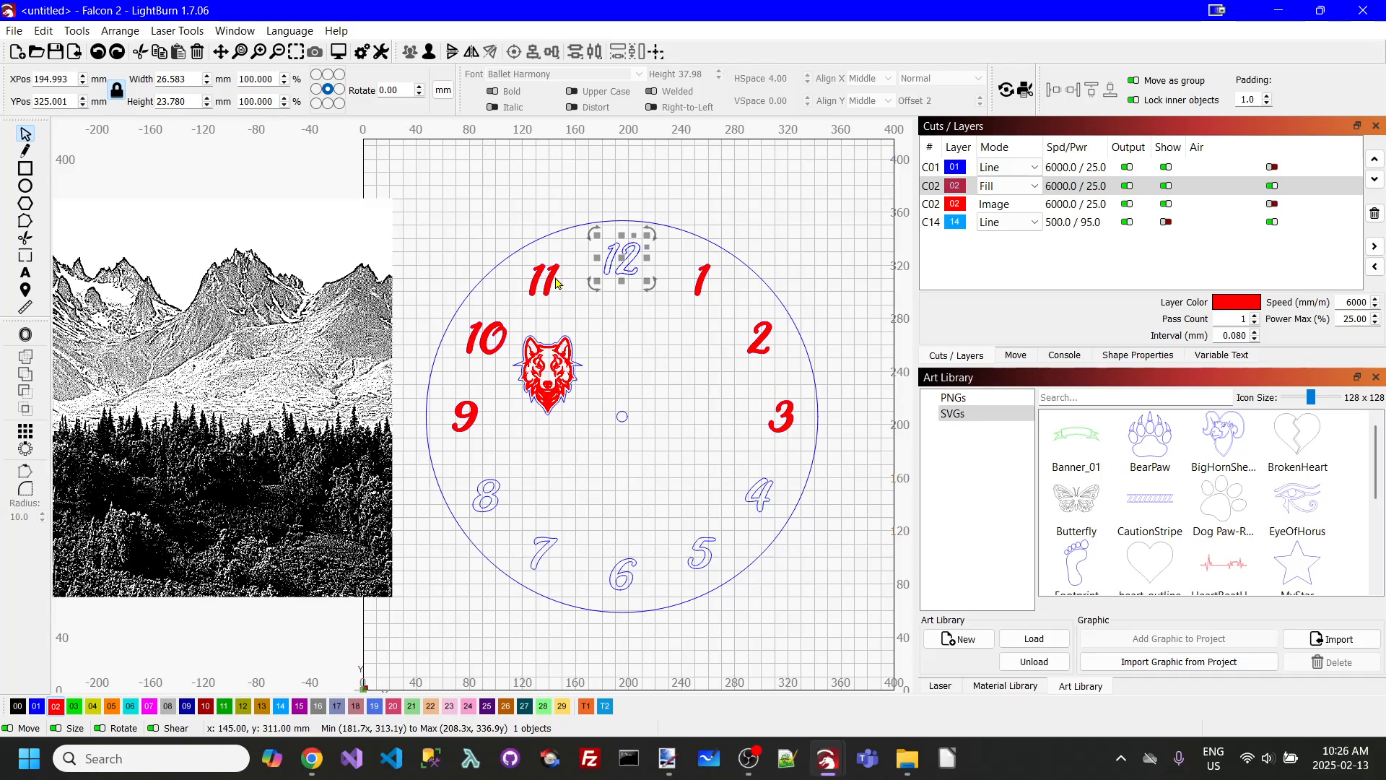
Delete the red offset fills inside the 11, 10 and 9 numerals, keeping their blue outlines.
scroll(556, 282, "up", 7)
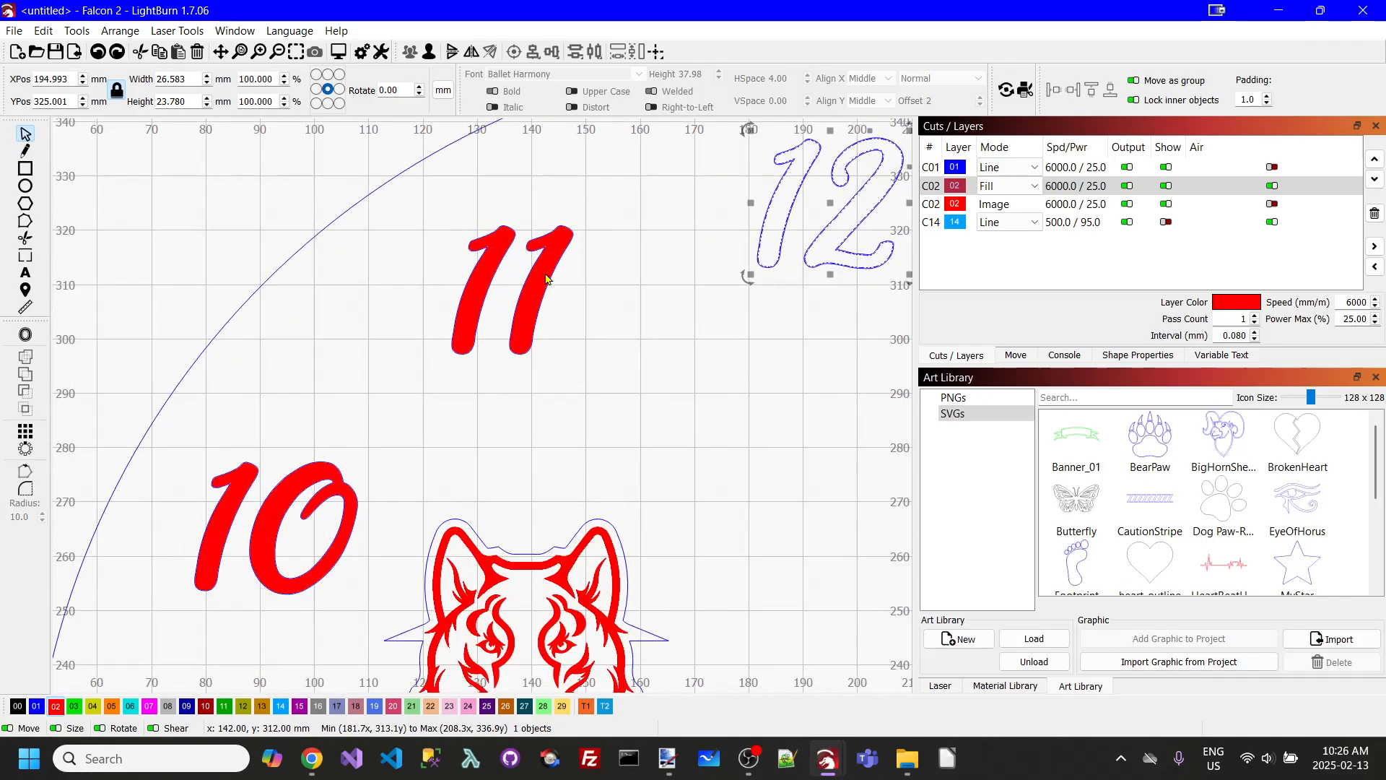
left_click(542, 279)
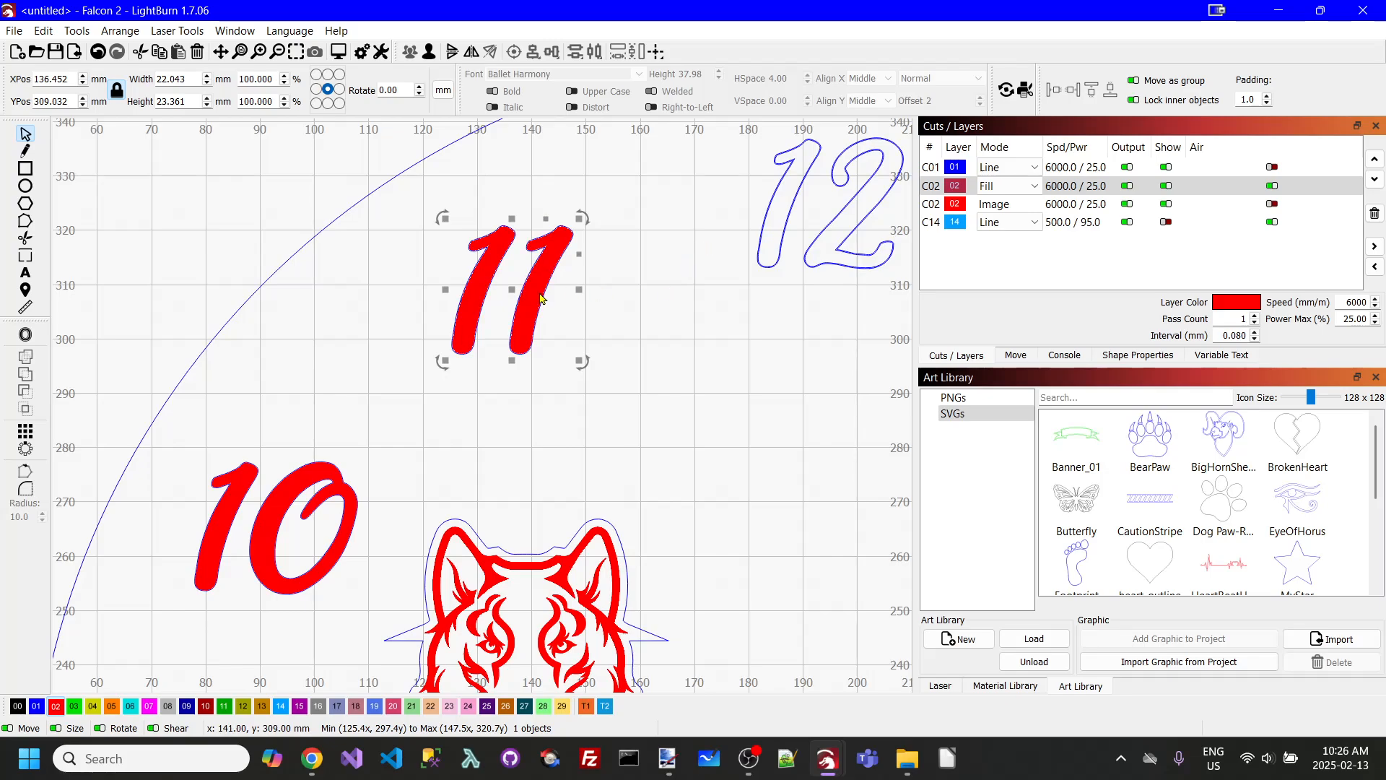
left_click(537, 287)
key("Delete")
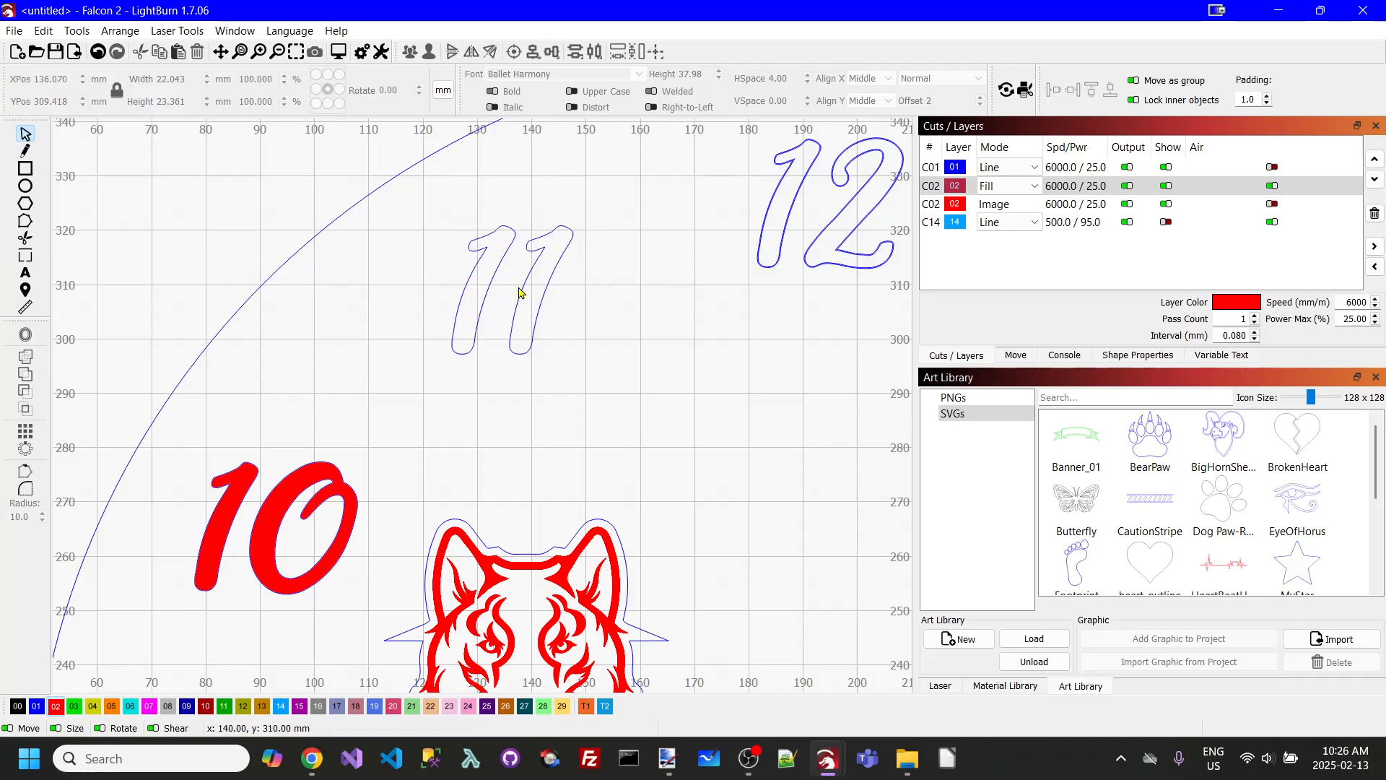
left_click(277, 517)
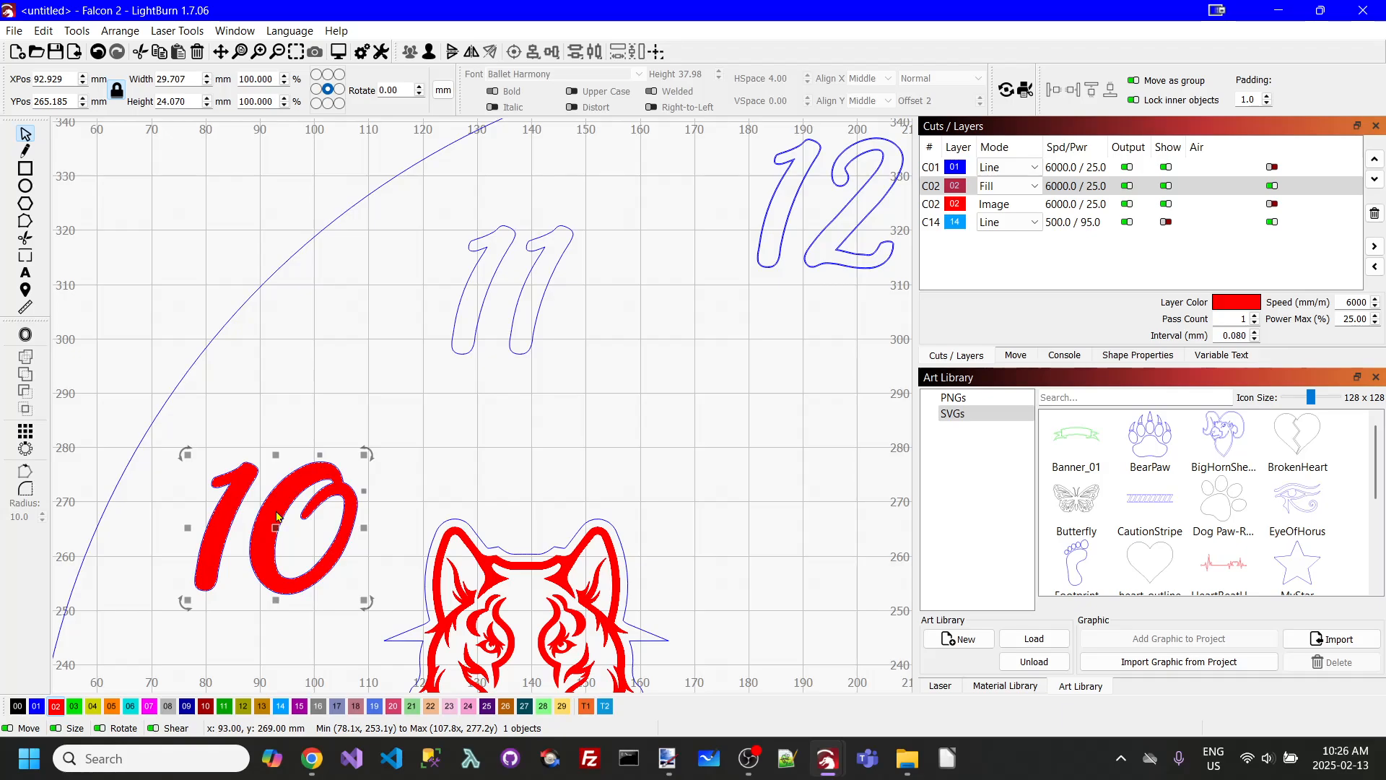
key("Delete")
scroll(281, 512, "down", 3)
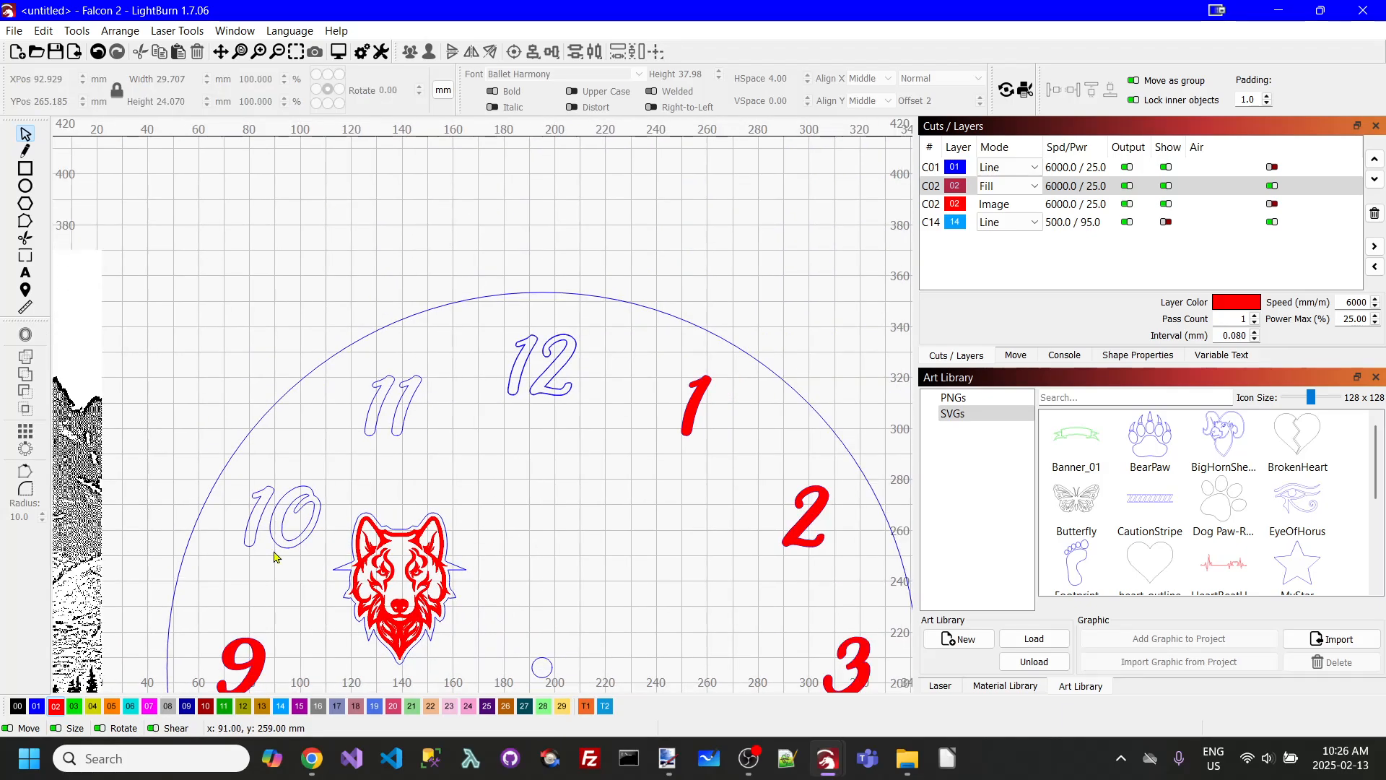
left_click(257, 679)
key("Delete")
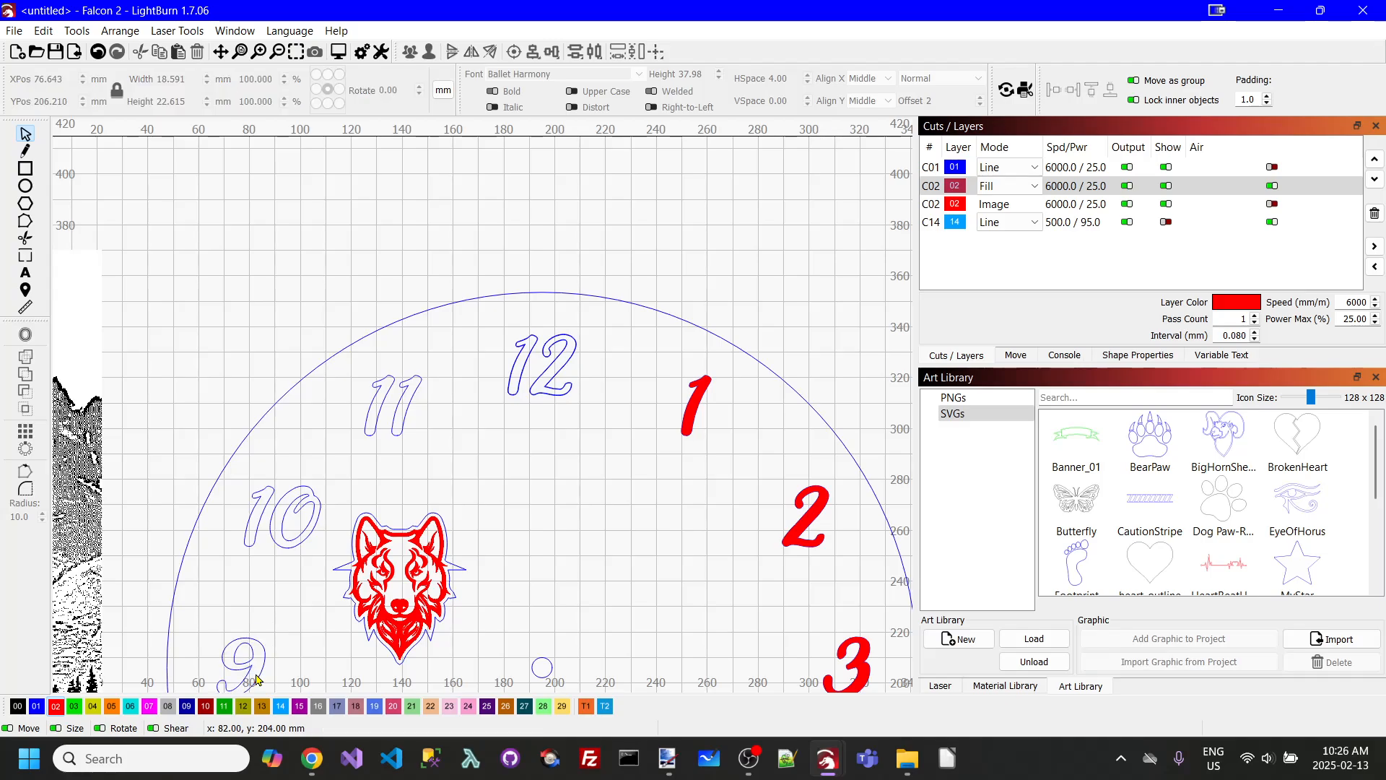
Delete the red offset fills inside the 1, 2 and 3 numerals, keeping their blue outlines.
left_click(692, 412)
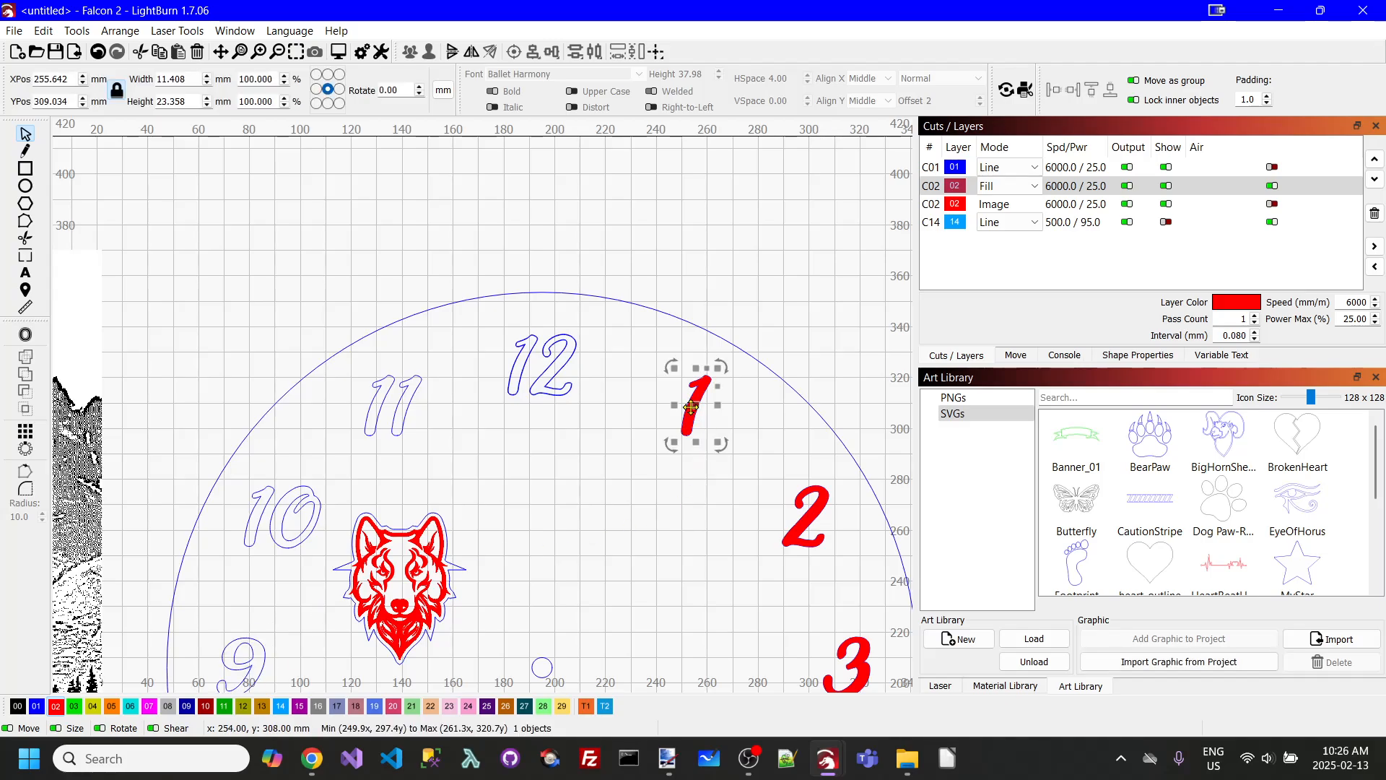
key("Delete")
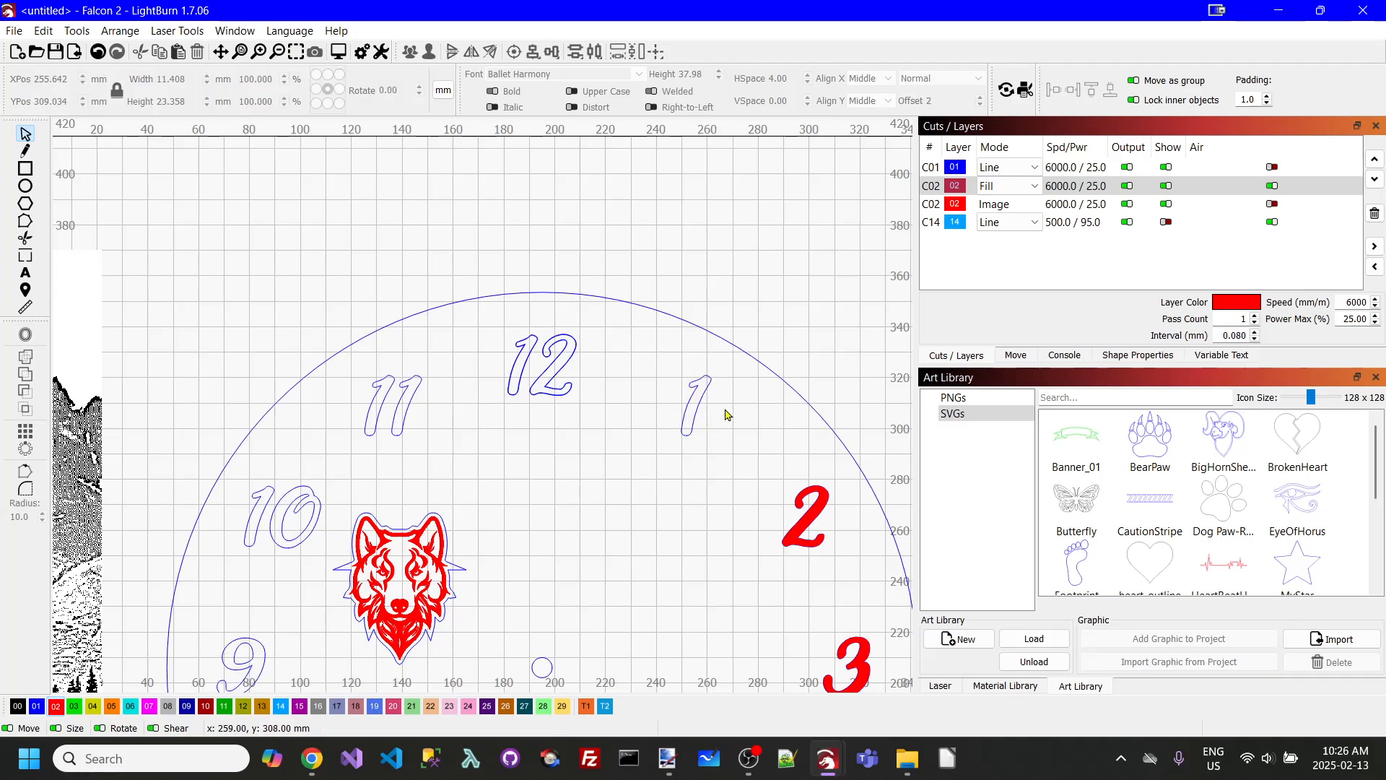
left_click(818, 517)
key("Delete")
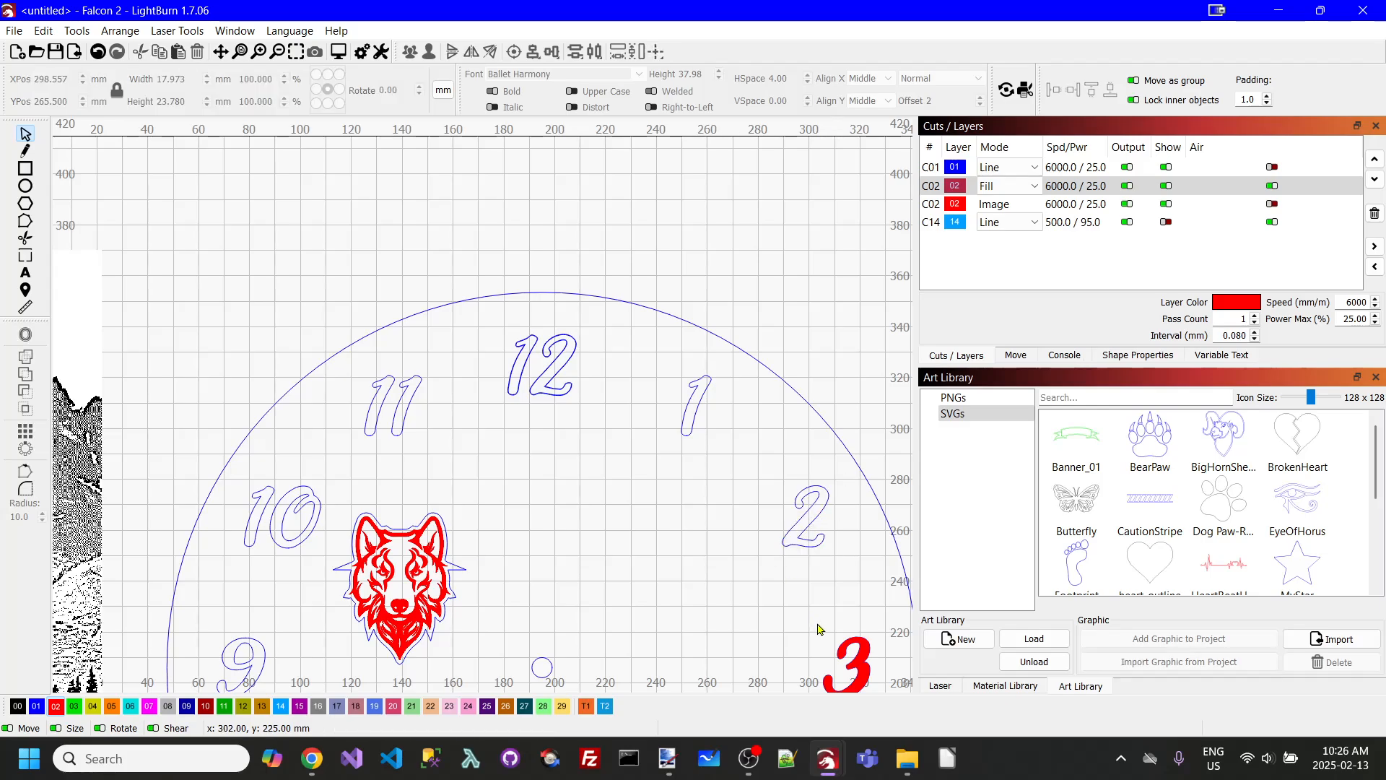
left_click(861, 670)
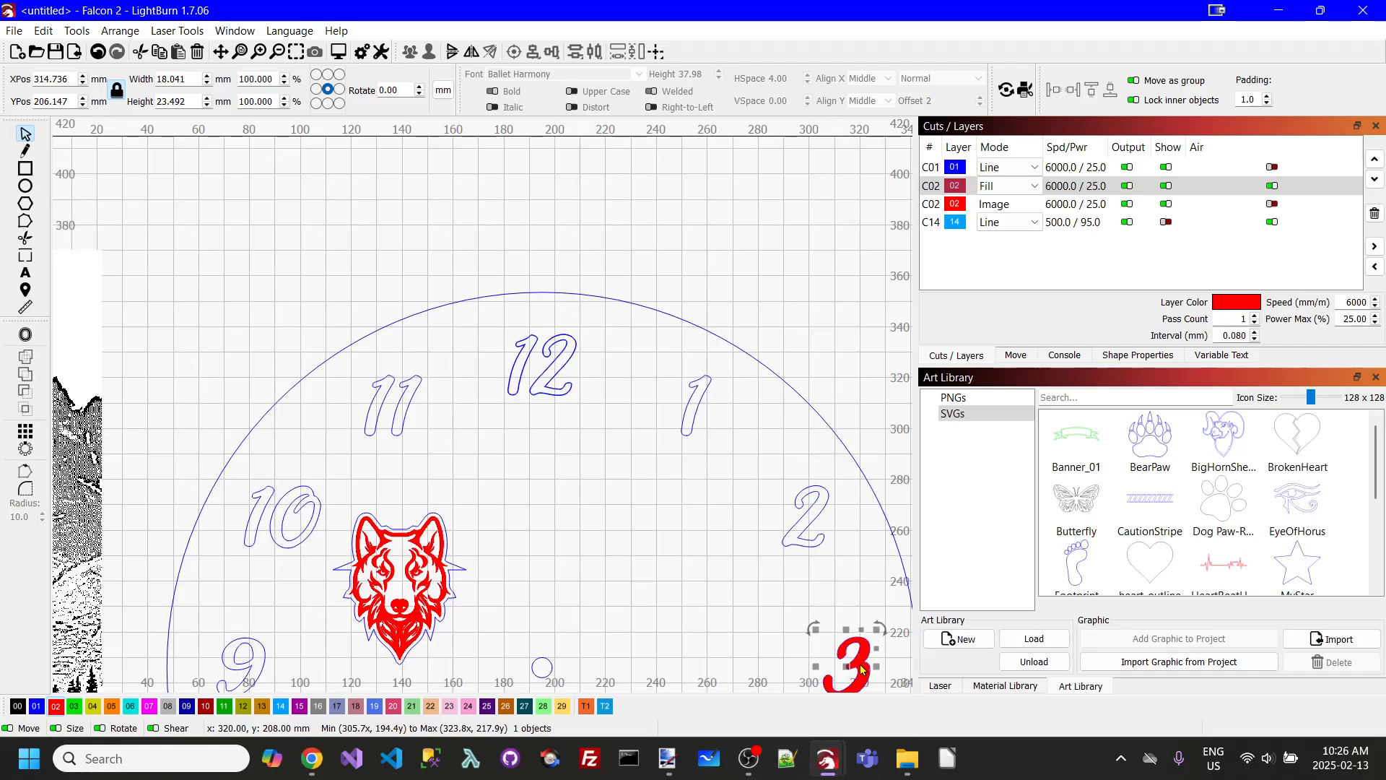
key("Delete")
Assign the 9, 10 and 11 numerals to red fill layer 02.
scroll(646, 489, "down", 3)
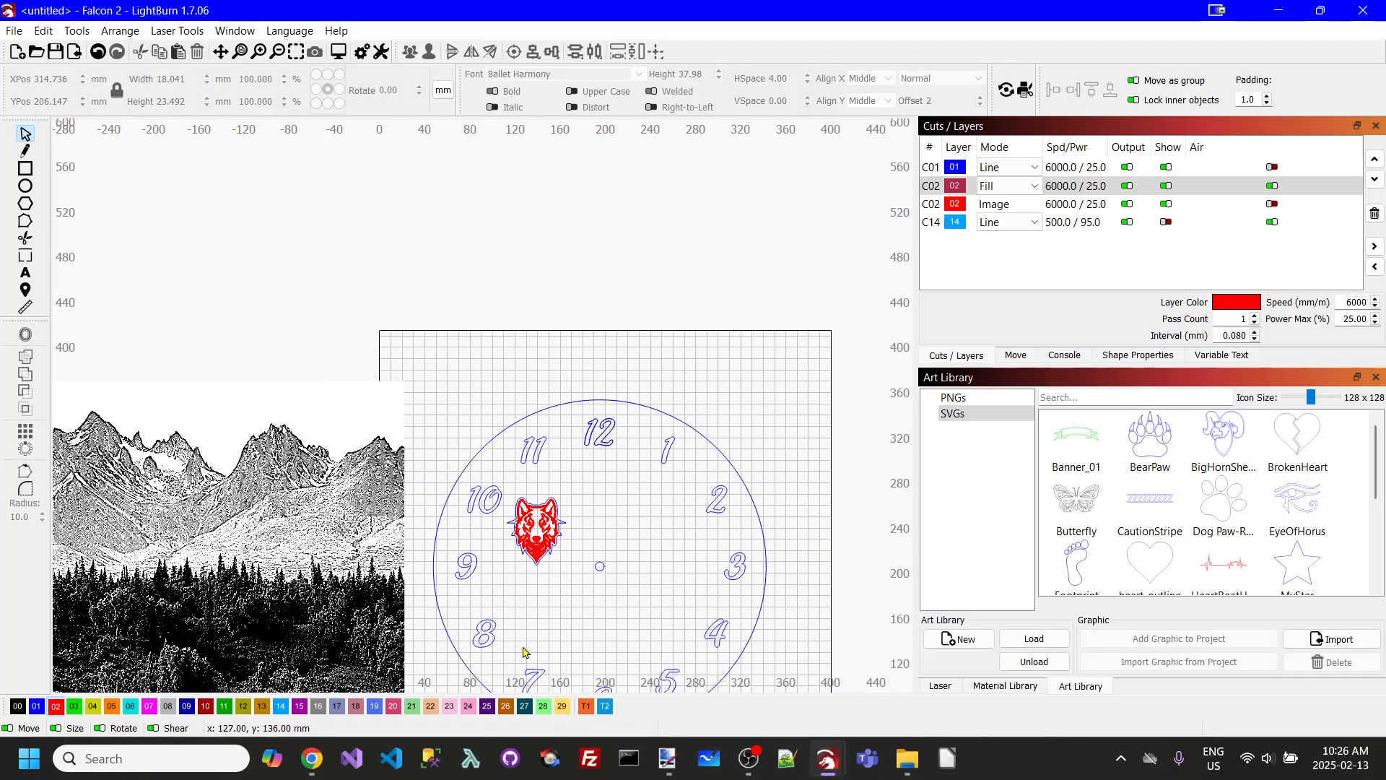
scroll(482, 574, "up", 5)
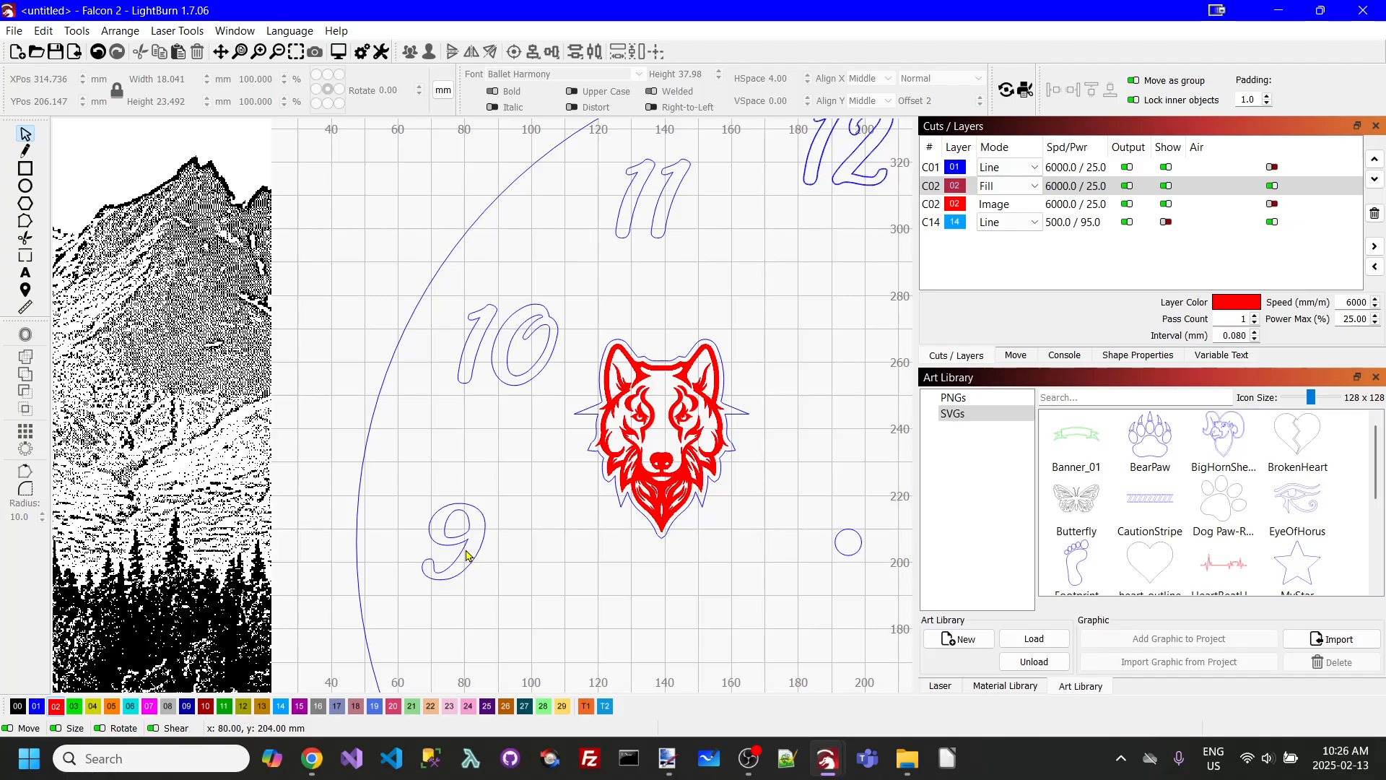
left_click(466, 554)
left_click(56, 706)
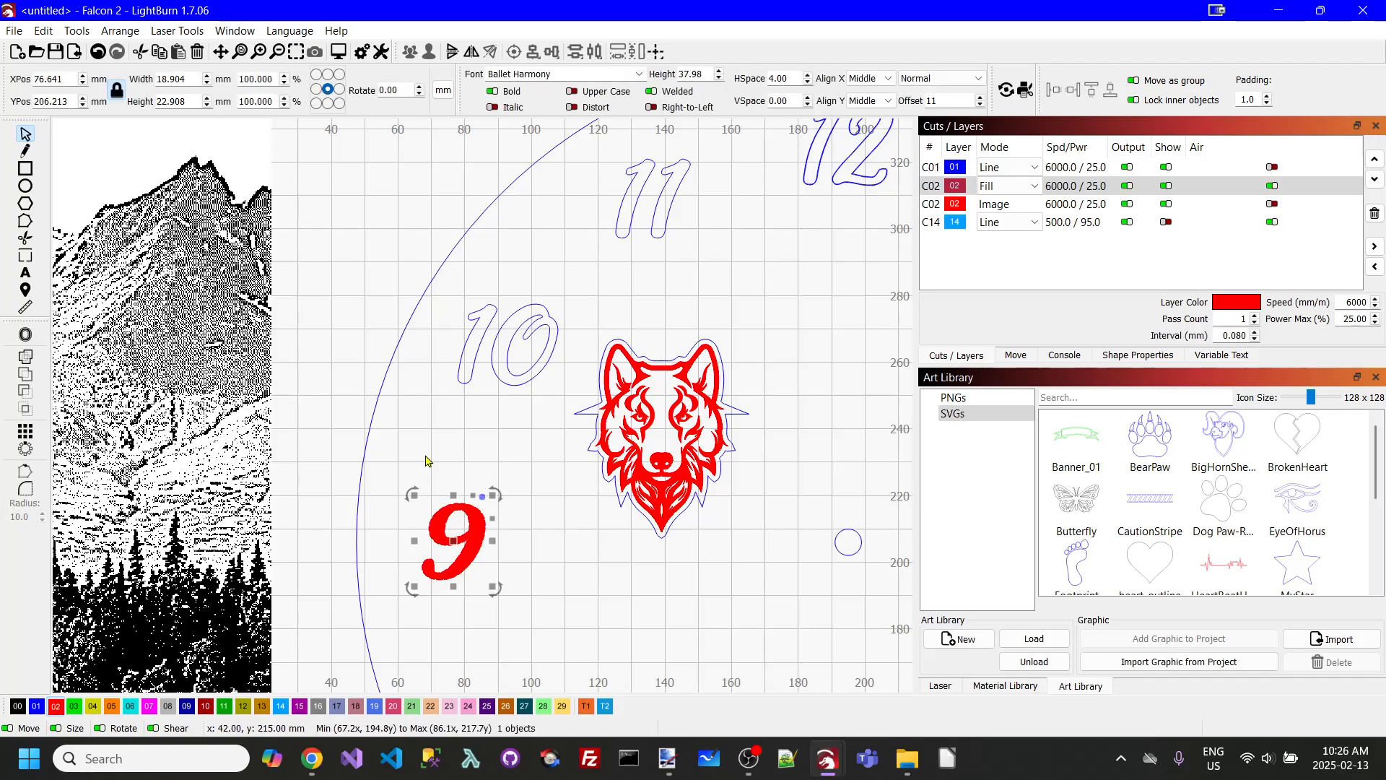
left_click(557, 329)
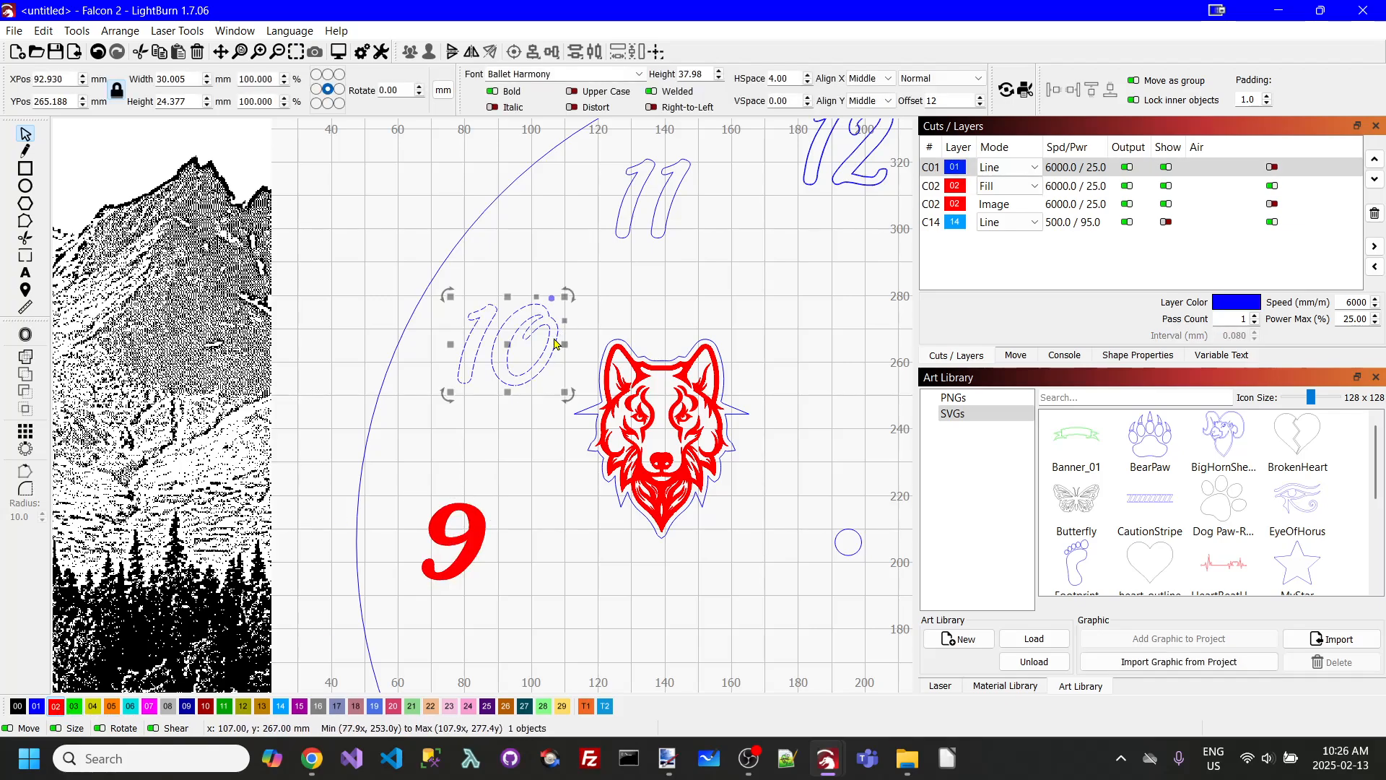
left_click(56, 706)
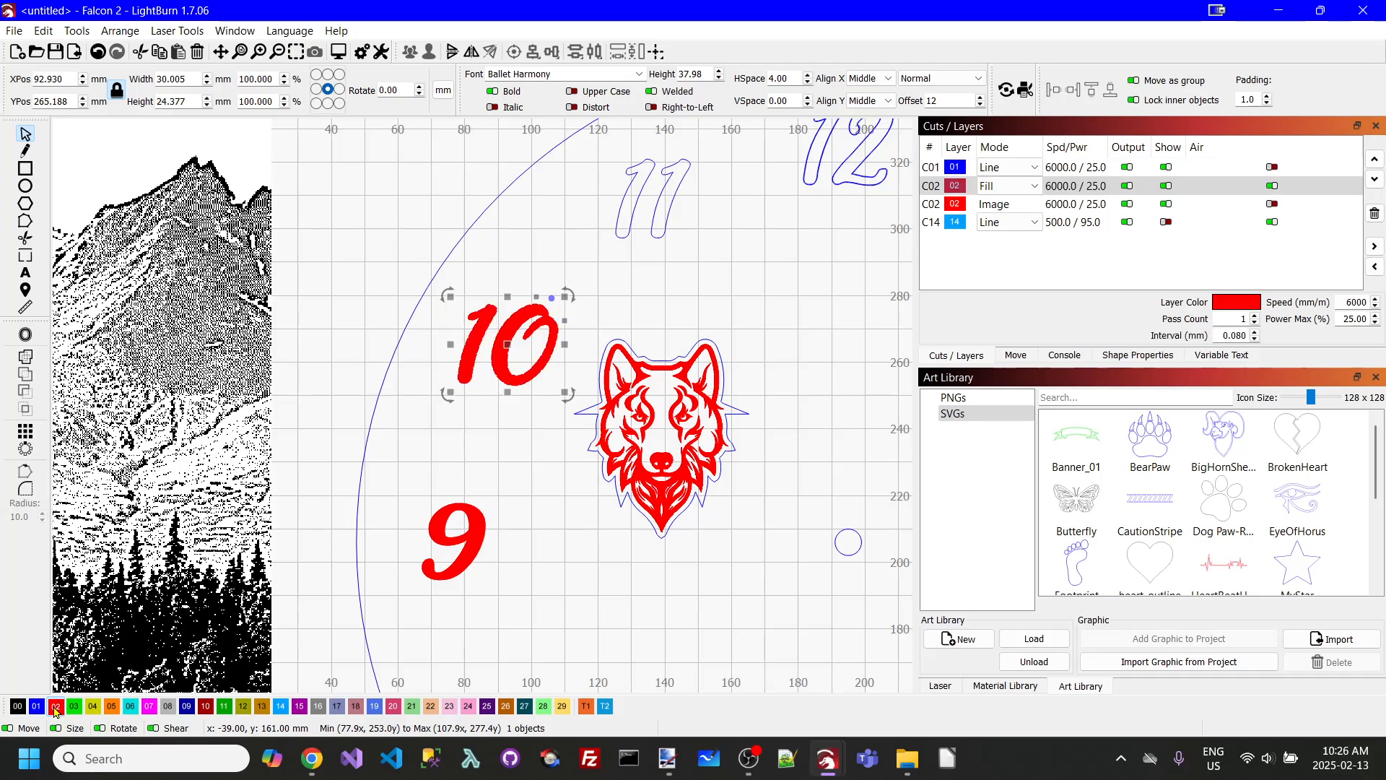
left_click(675, 184)
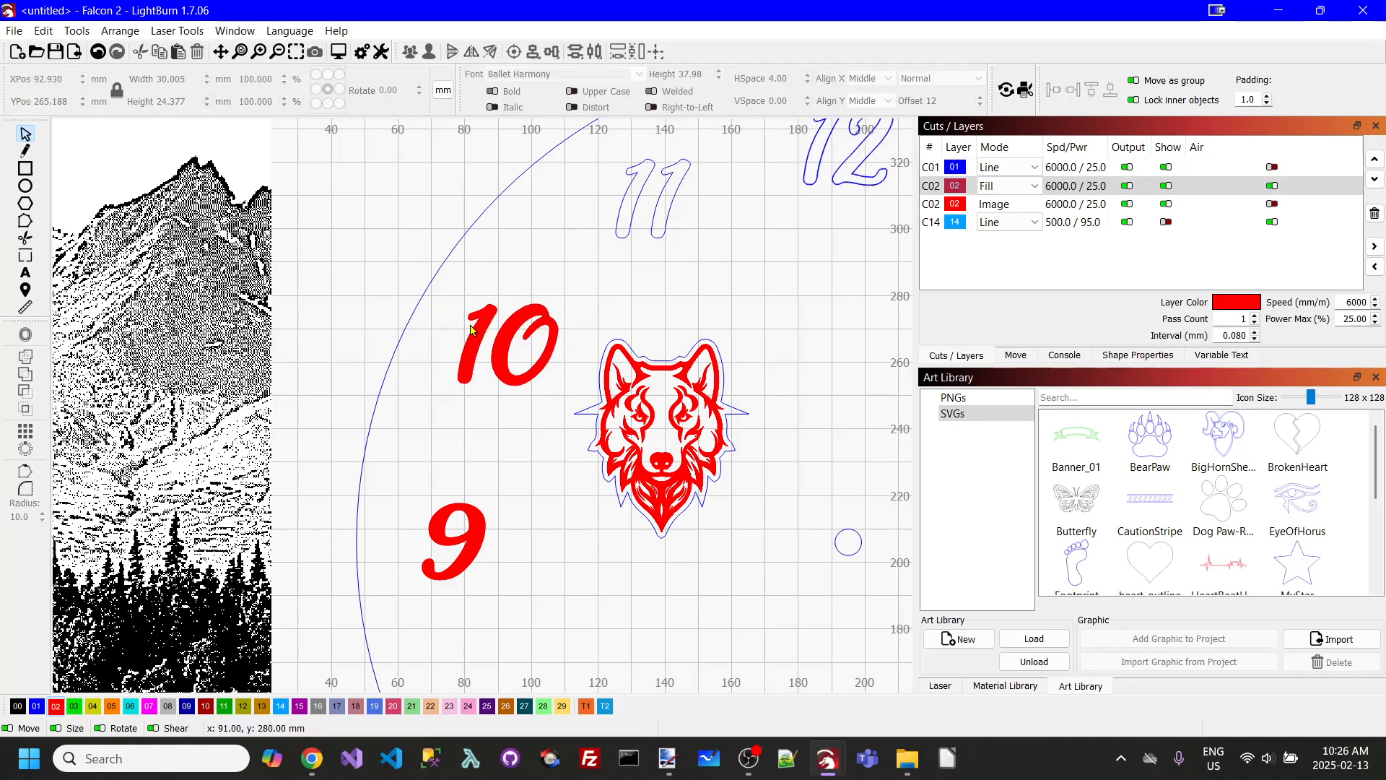
left_click(642, 215)
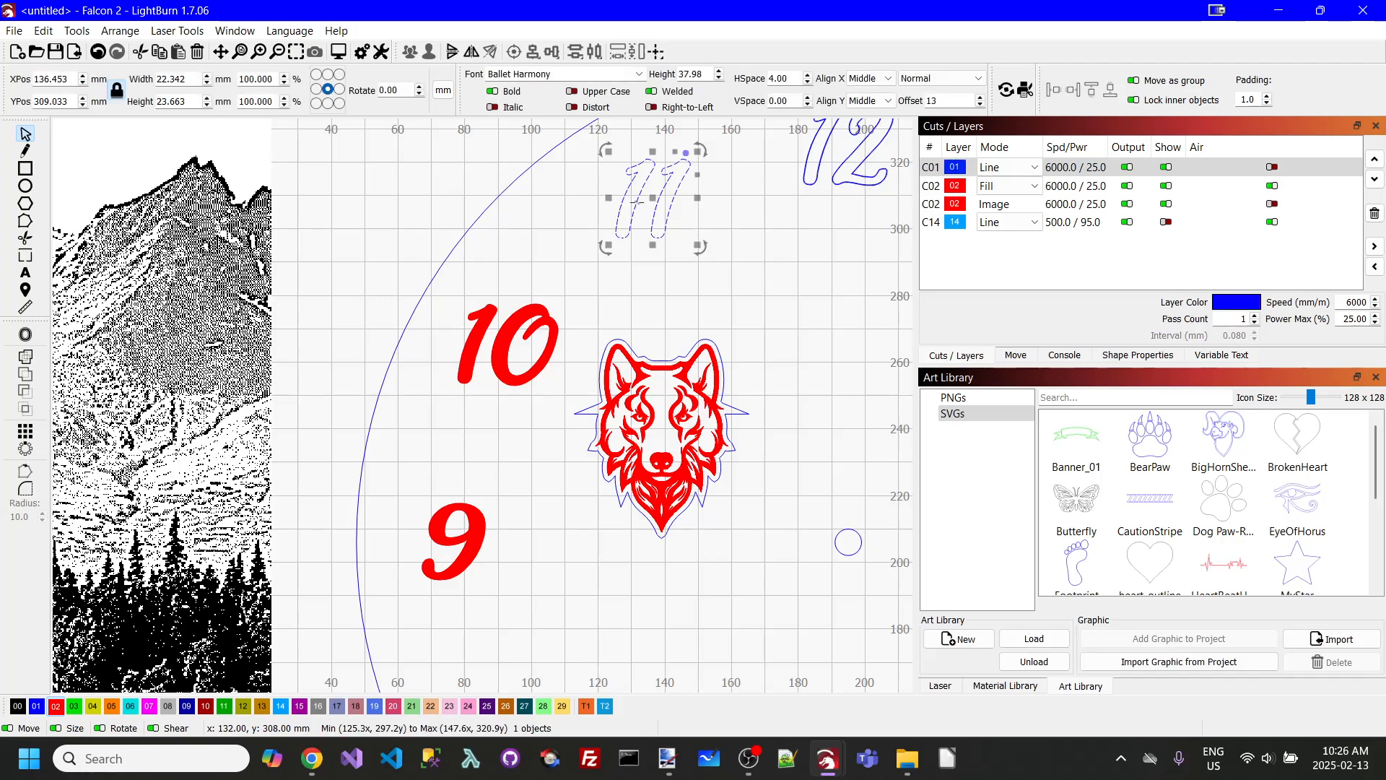
left_click(55, 707)
Delete the inset outline inside the 12 and assign the original 12 text to red fill layer 02.
left_click(805, 186)
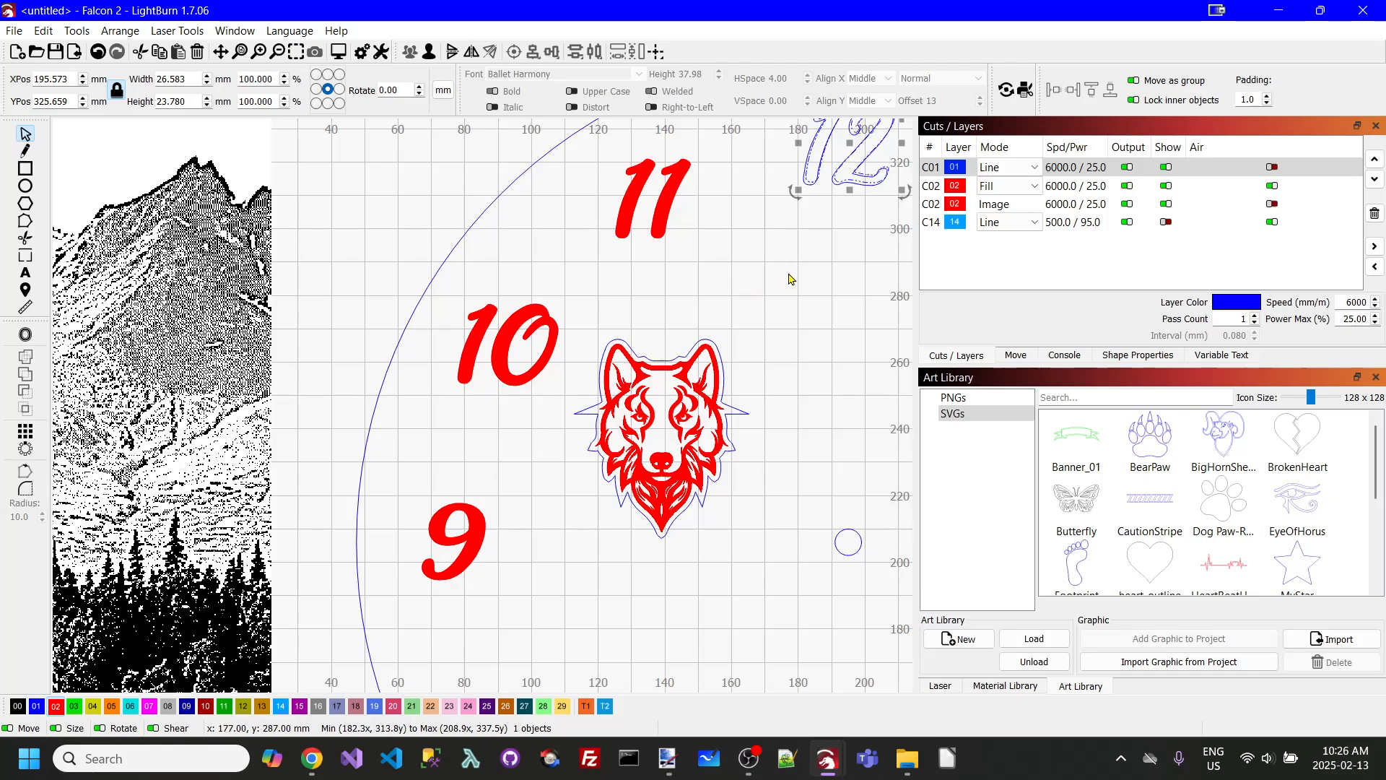
key("ctrl+z")
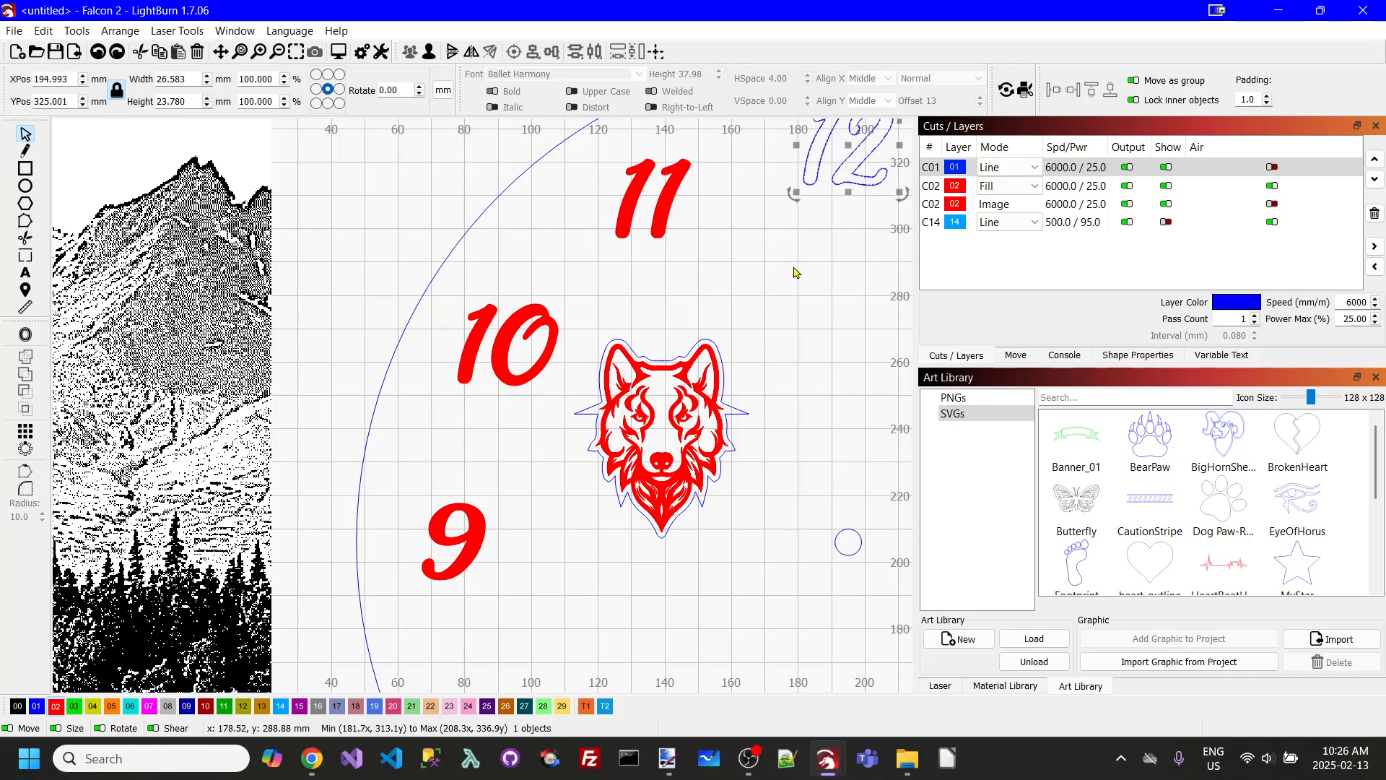
left_click(839, 209)
scroll(842, 201, "up", 3)
scroll(844, 198, "up", 2)
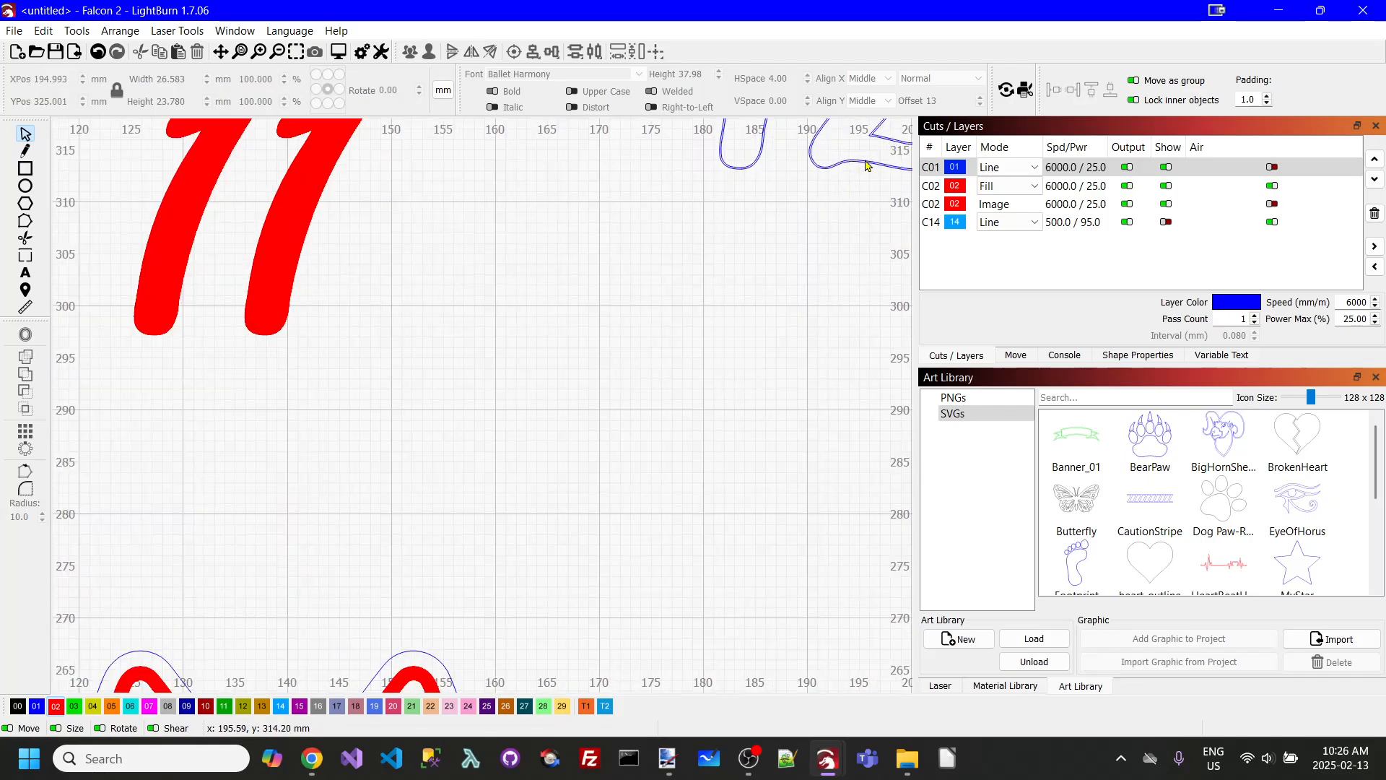
left_click(866, 171)
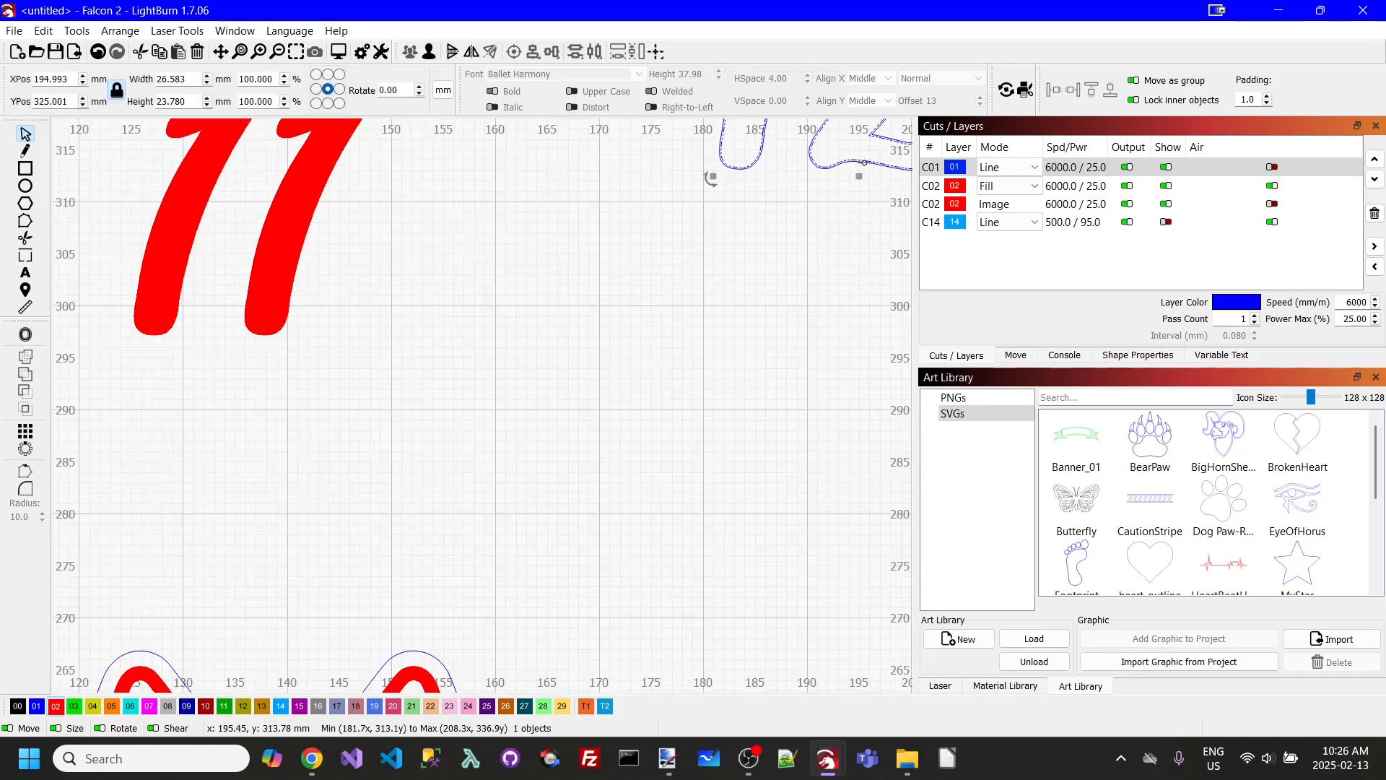
left_click(863, 182)
scroll(862, 182, "down", 5)
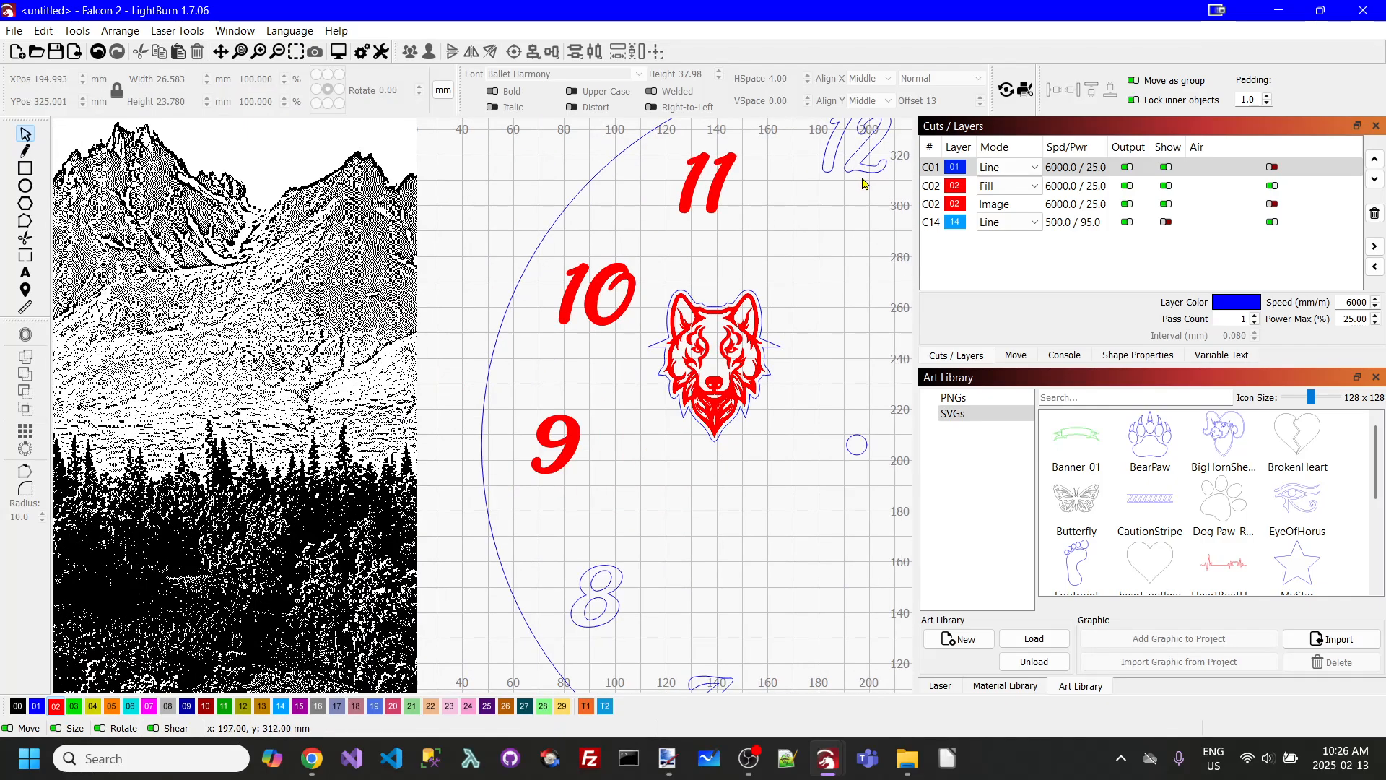
left_click(871, 179)
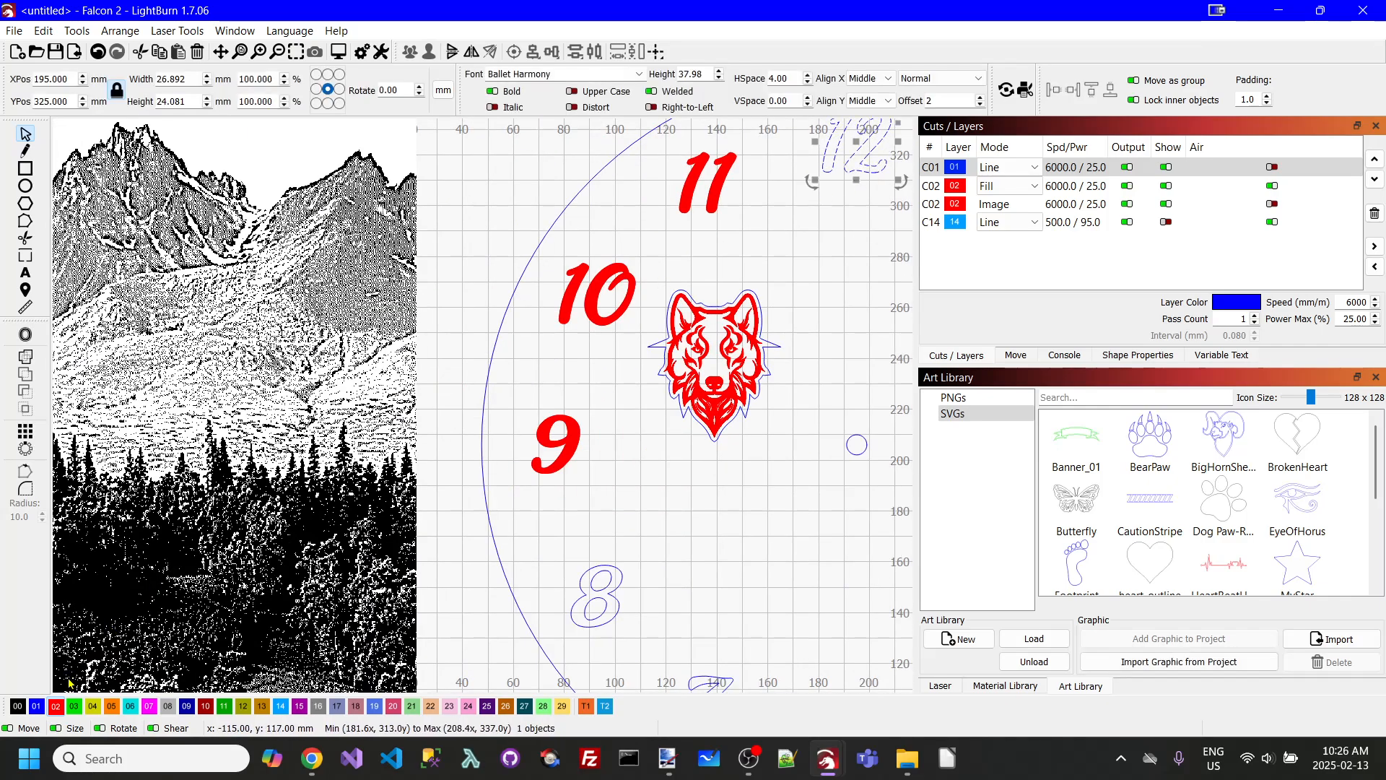
left_click(56, 706)
Assign the 1, 2 and 3 numerals to red fill layer 02.
scroll(798, 296, "down", 3)
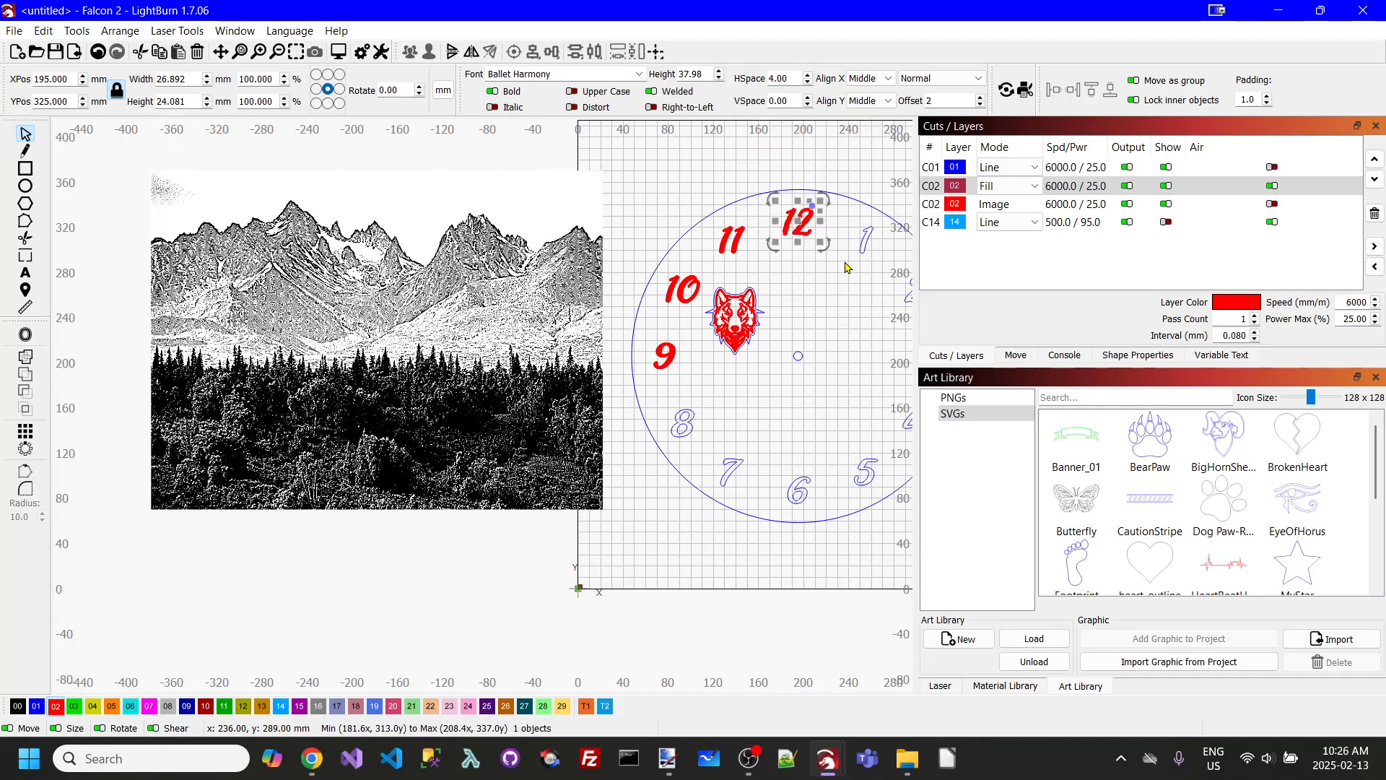
scroll(847, 267, "up", 3)
scroll(891, 265, "down", 4)
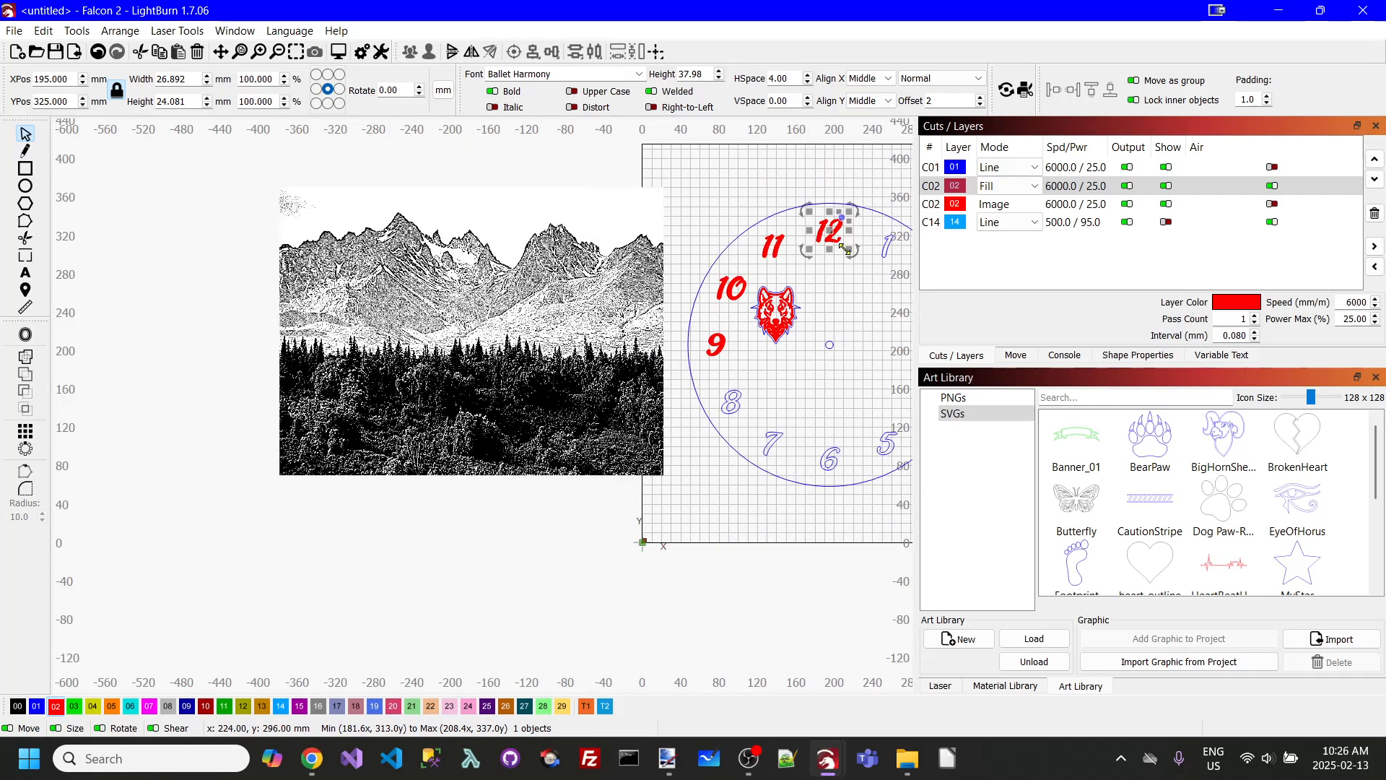
left_click(221, 57)
left_click_drag(768, 189, 526, 177)
scroll(610, 224, "up", 3)
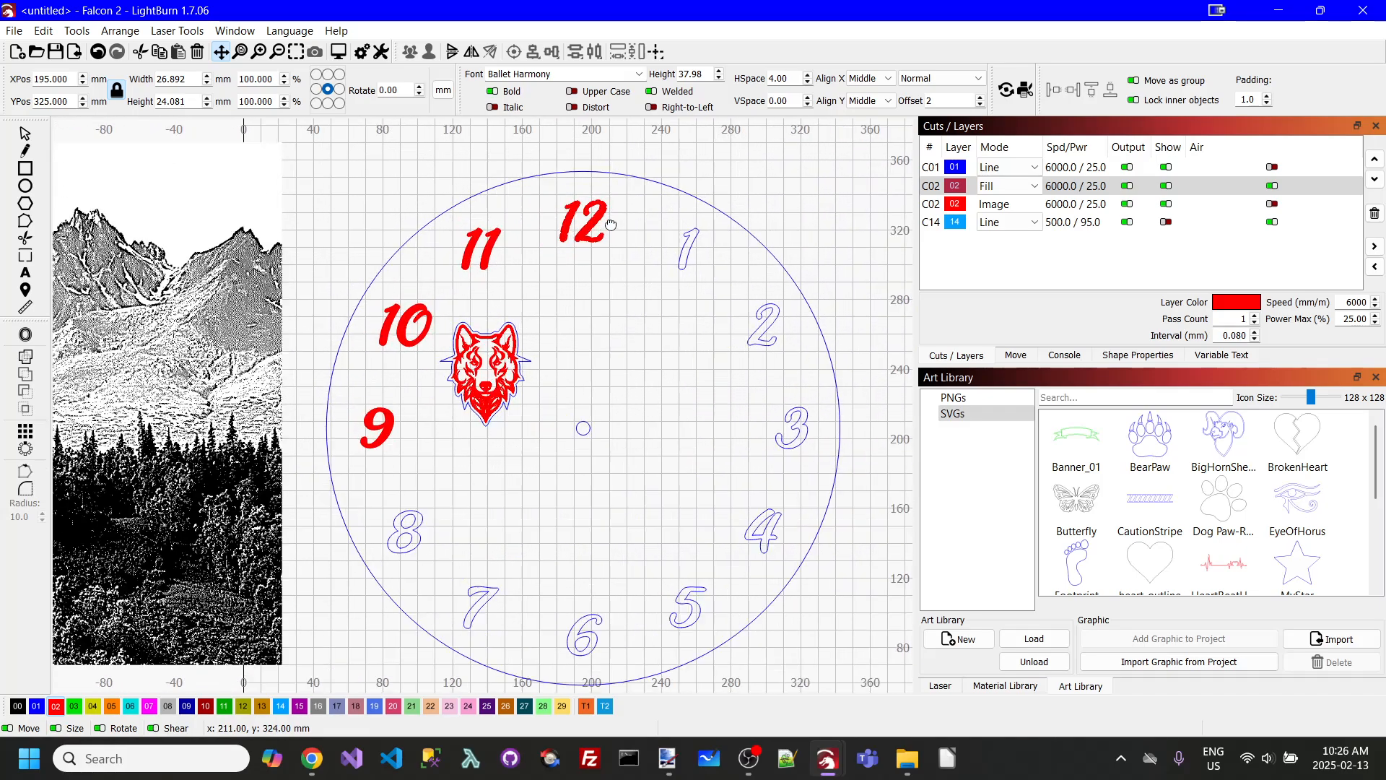
left_click(26, 134)
left_click(583, 221)
left_click(688, 258)
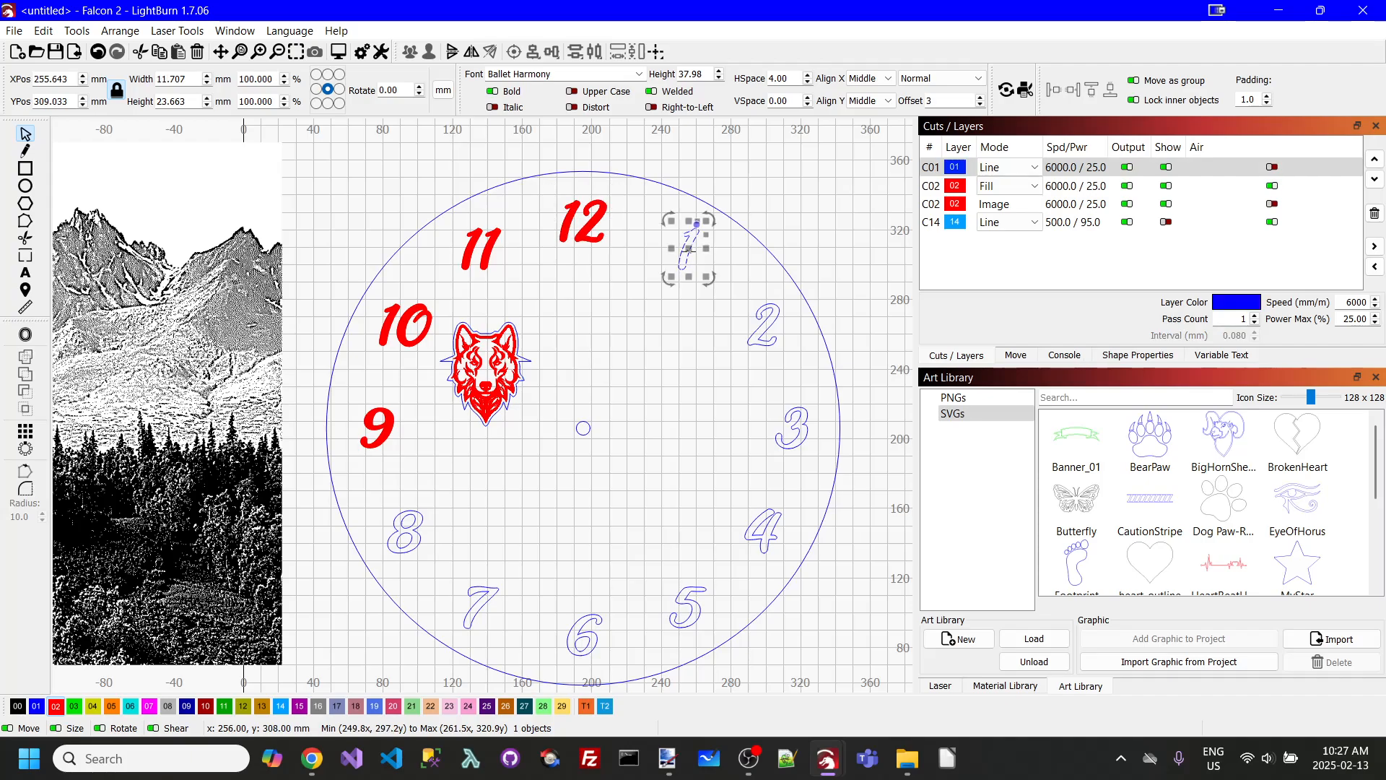
left_click(56, 706)
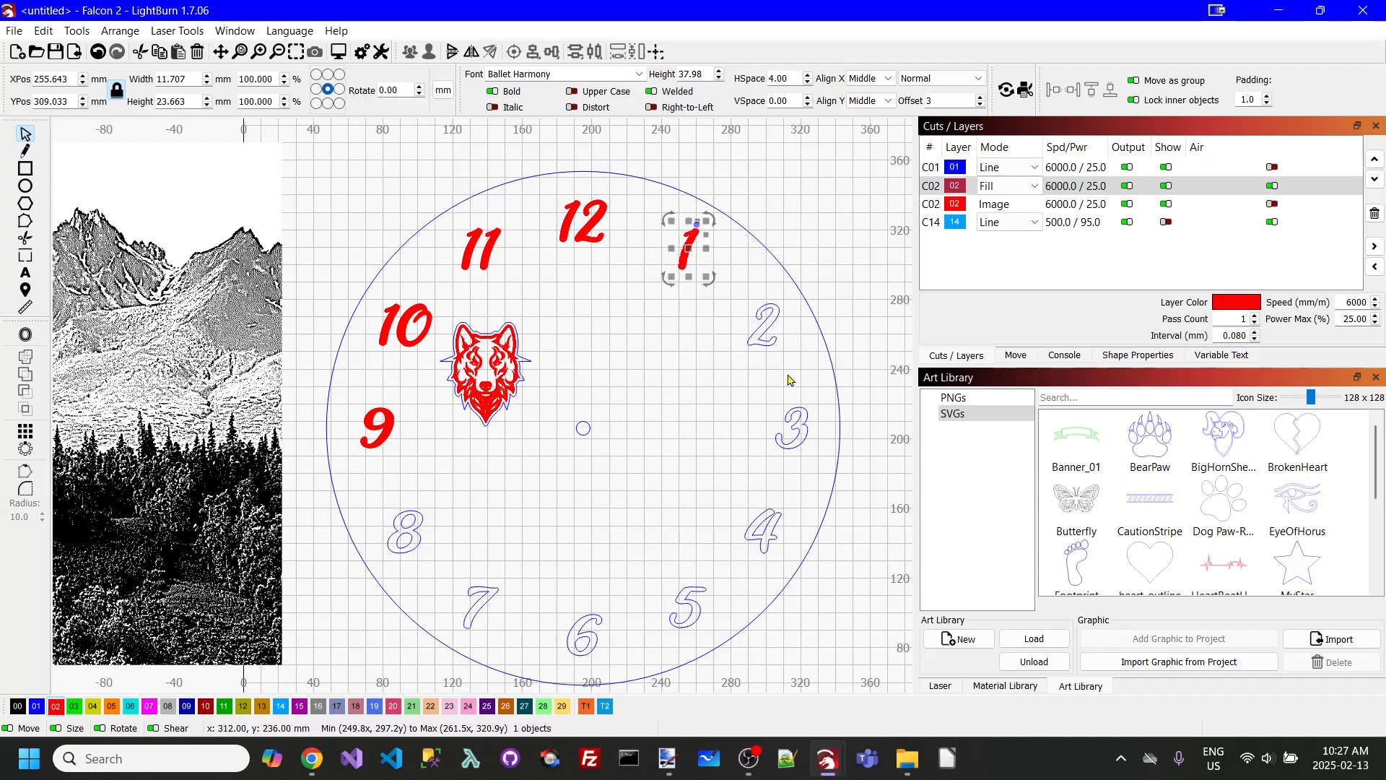
left_click(770, 345)
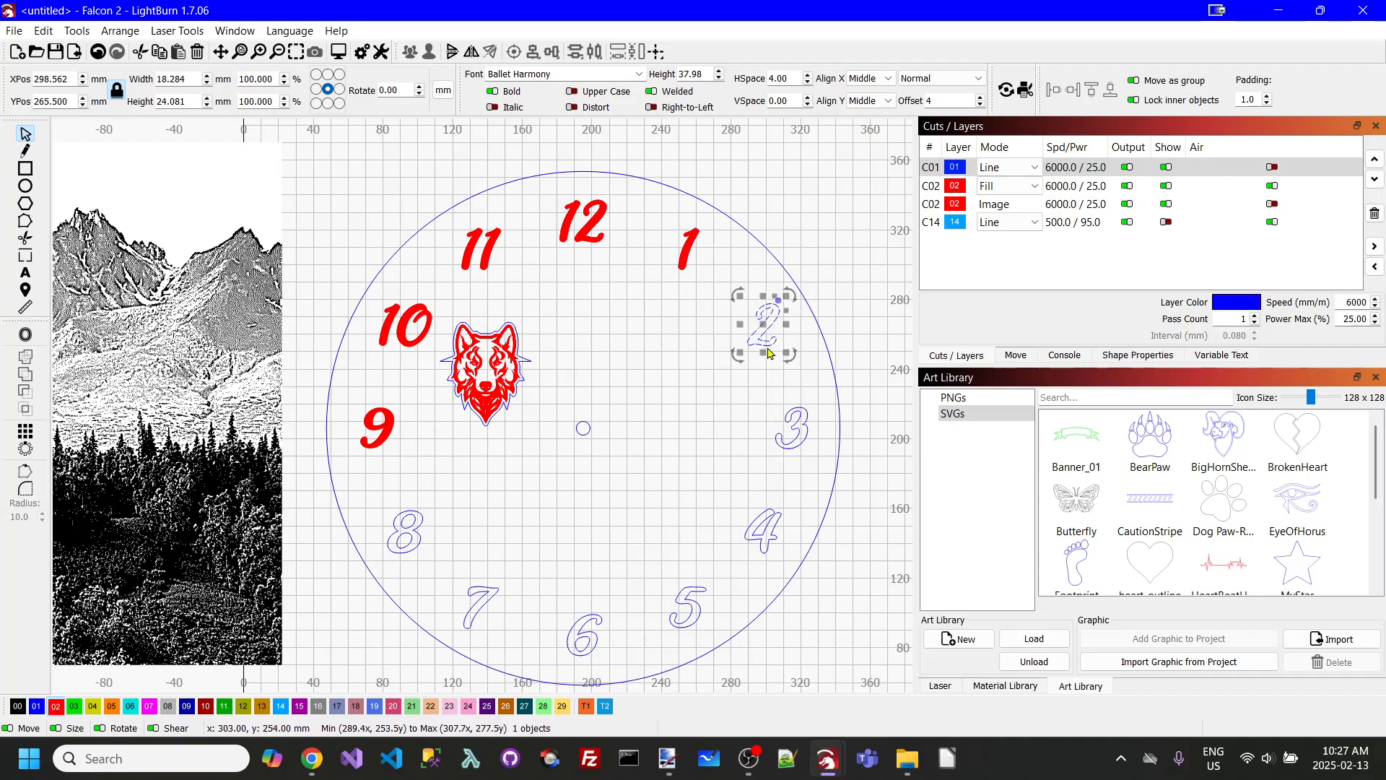
left_click(53, 711)
left_click(799, 445)
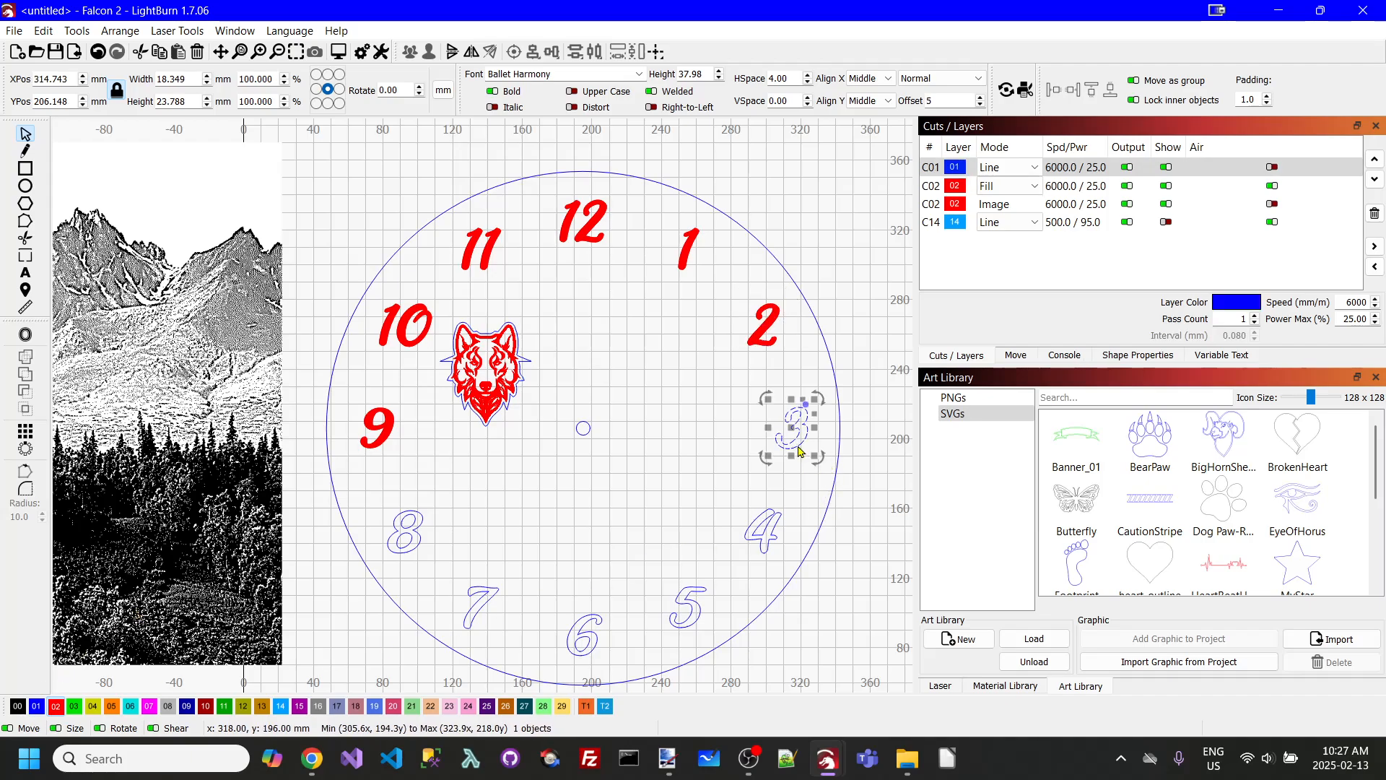
left_click(54, 707)
left_click(764, 223)
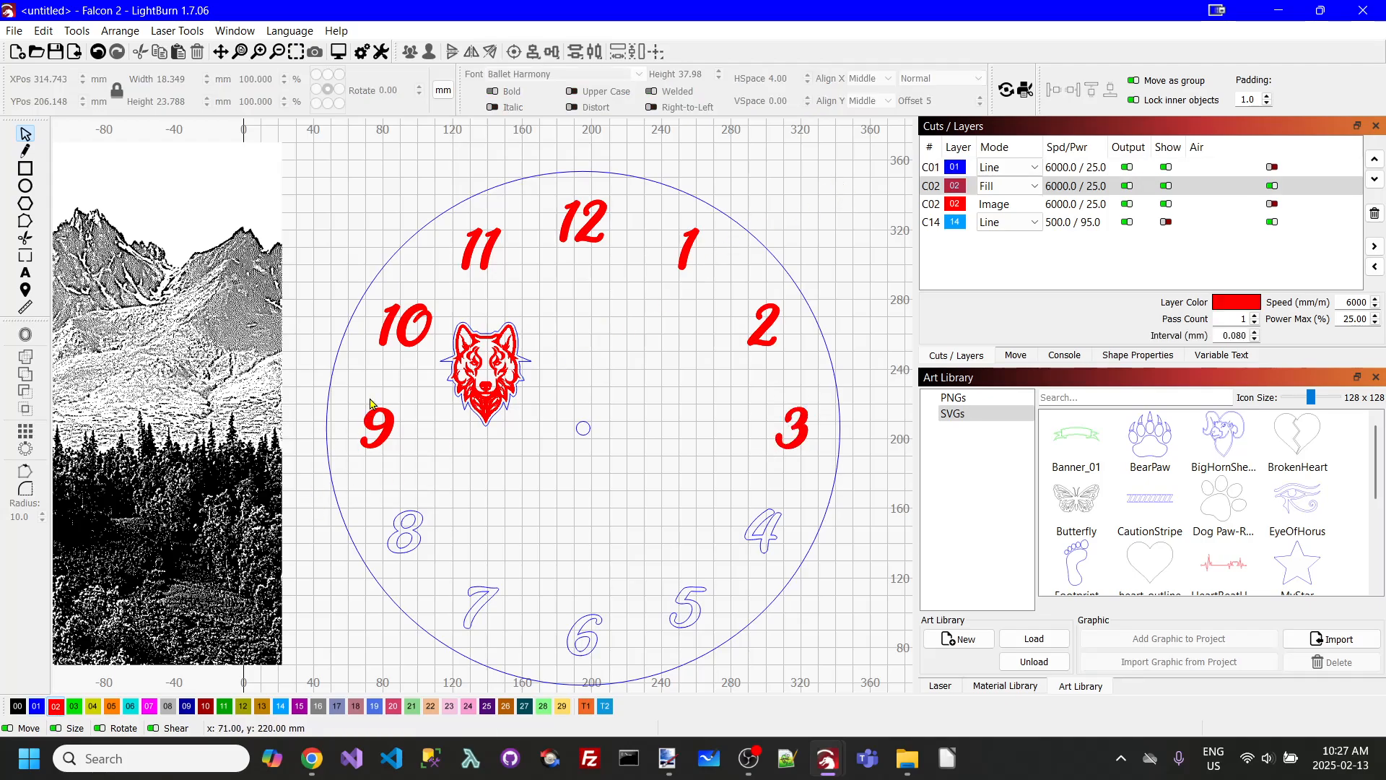
Select the seven red filled numerals from 9 through 12 and on to 3 together.
left_click(387, 436)
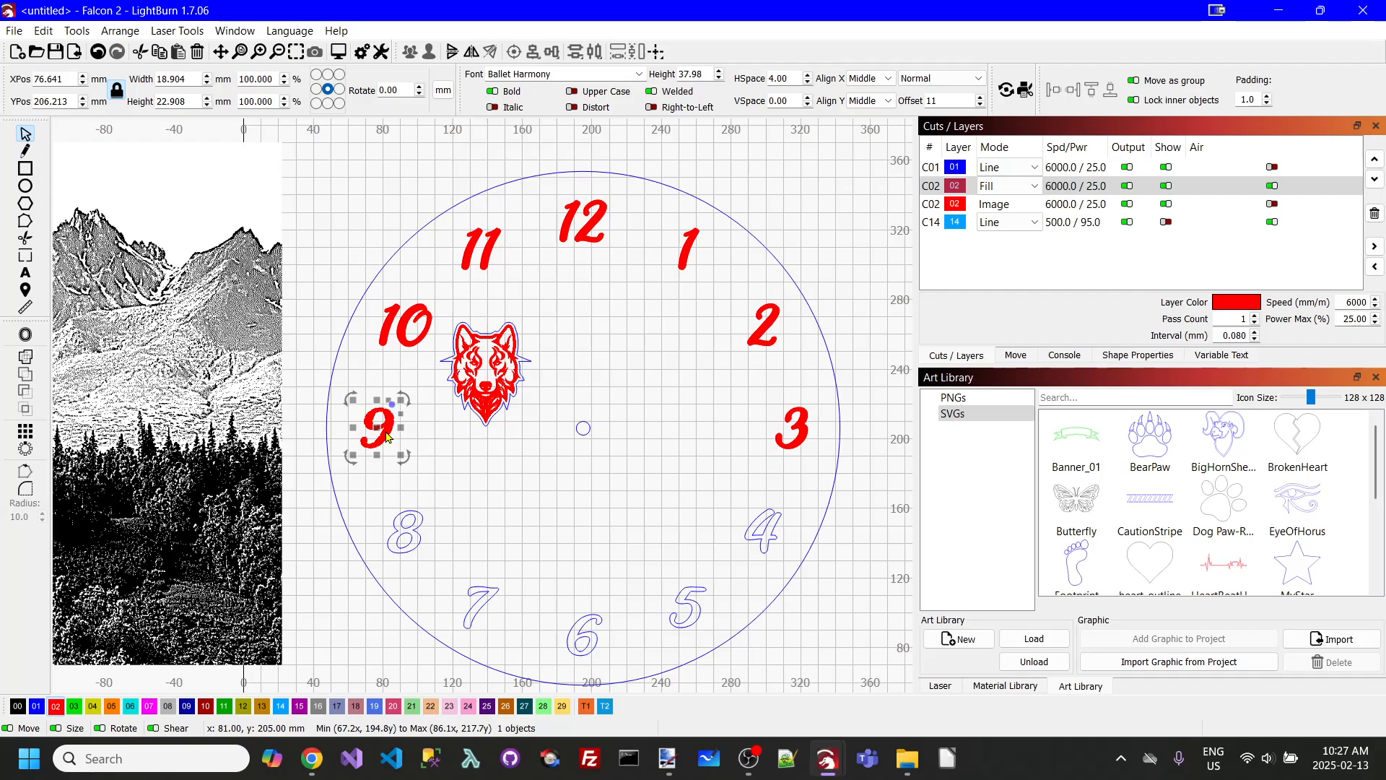
left_click(428, 320, "shift")
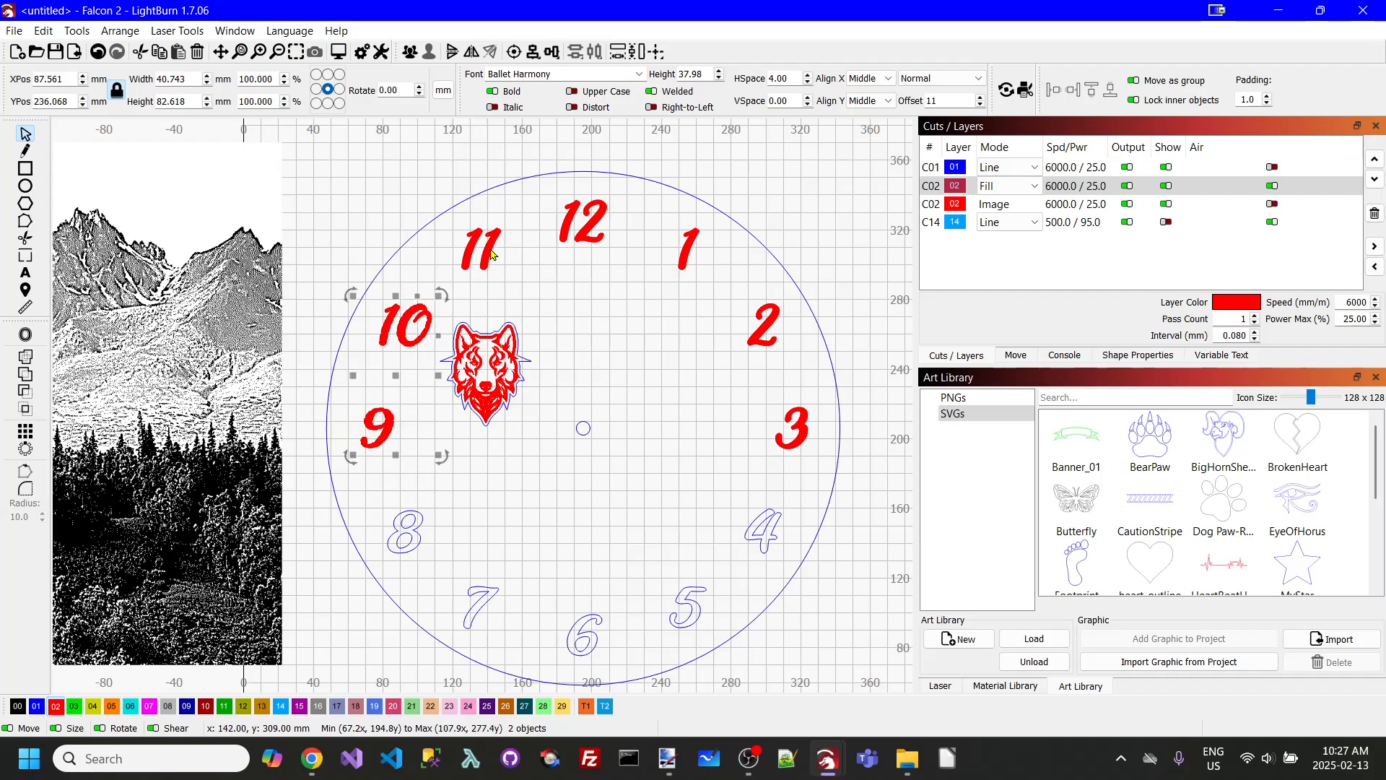
left_click(499, 238, "shift")
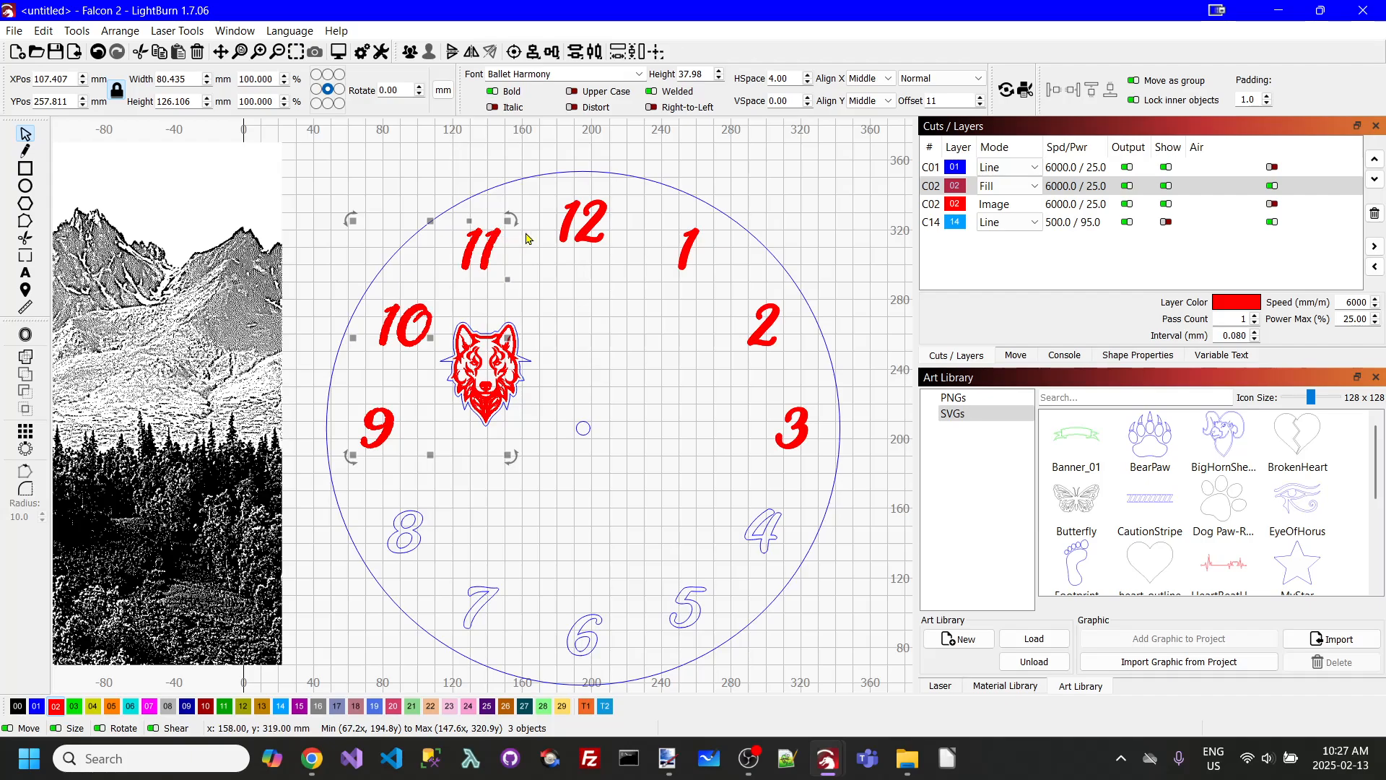
left_click(610, 247, "shift")
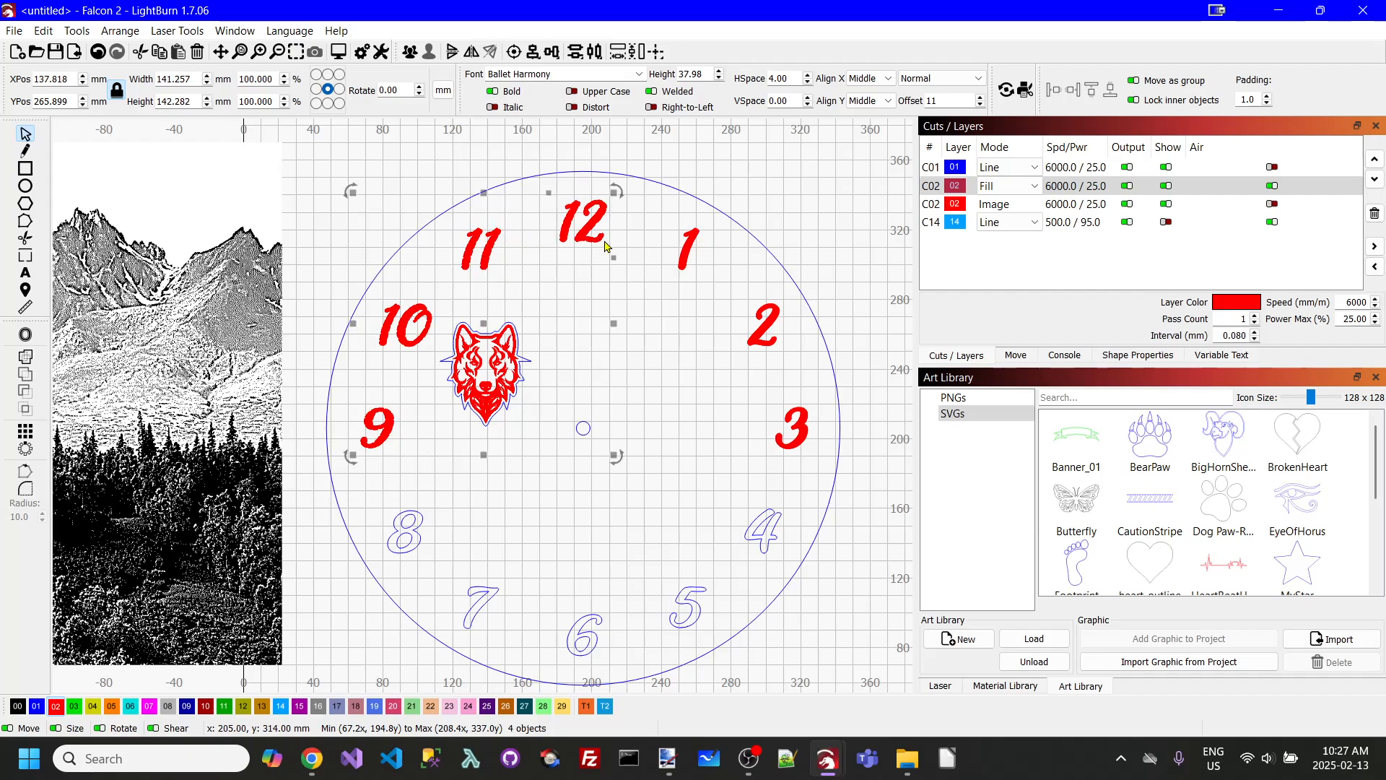
left_click(687, 261, "shift")
left_click(776, 346, "shift")
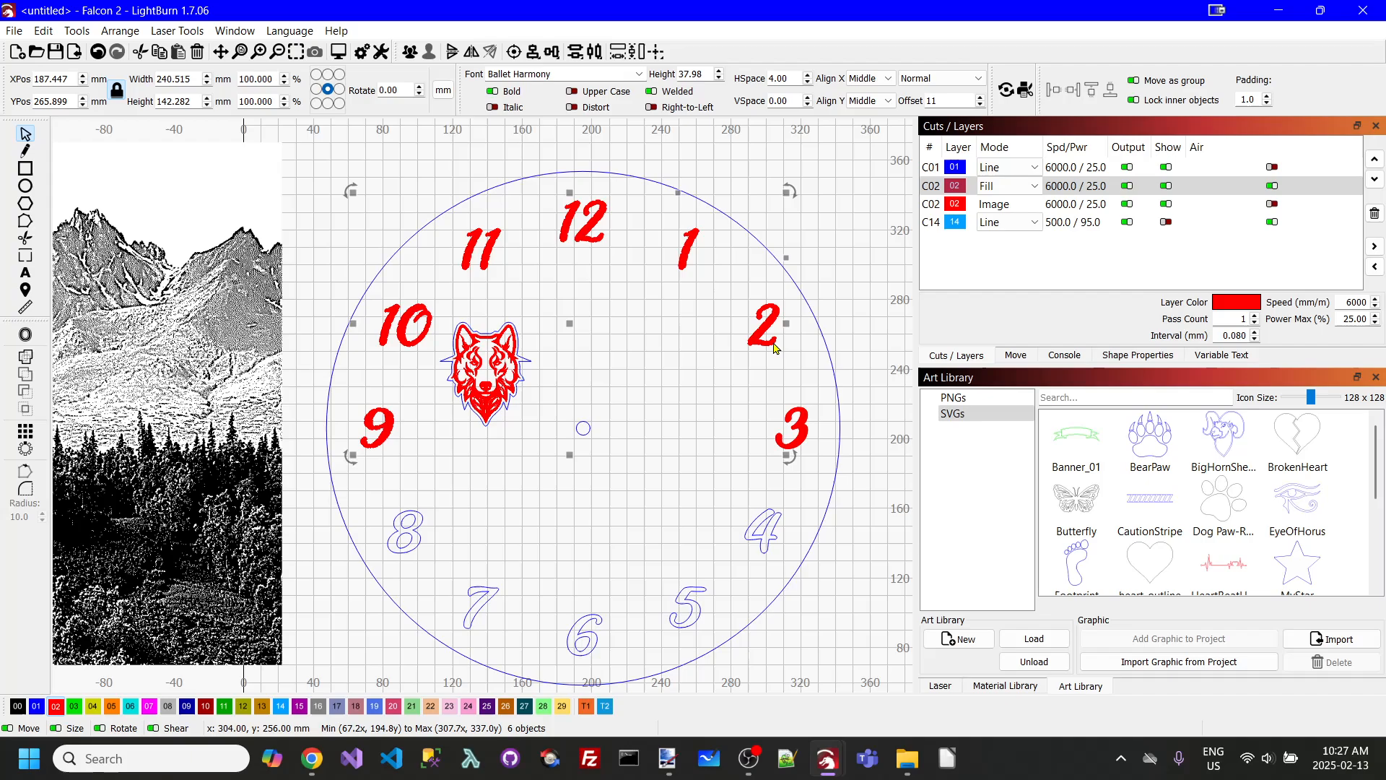
left_click(807, 439, "shift")
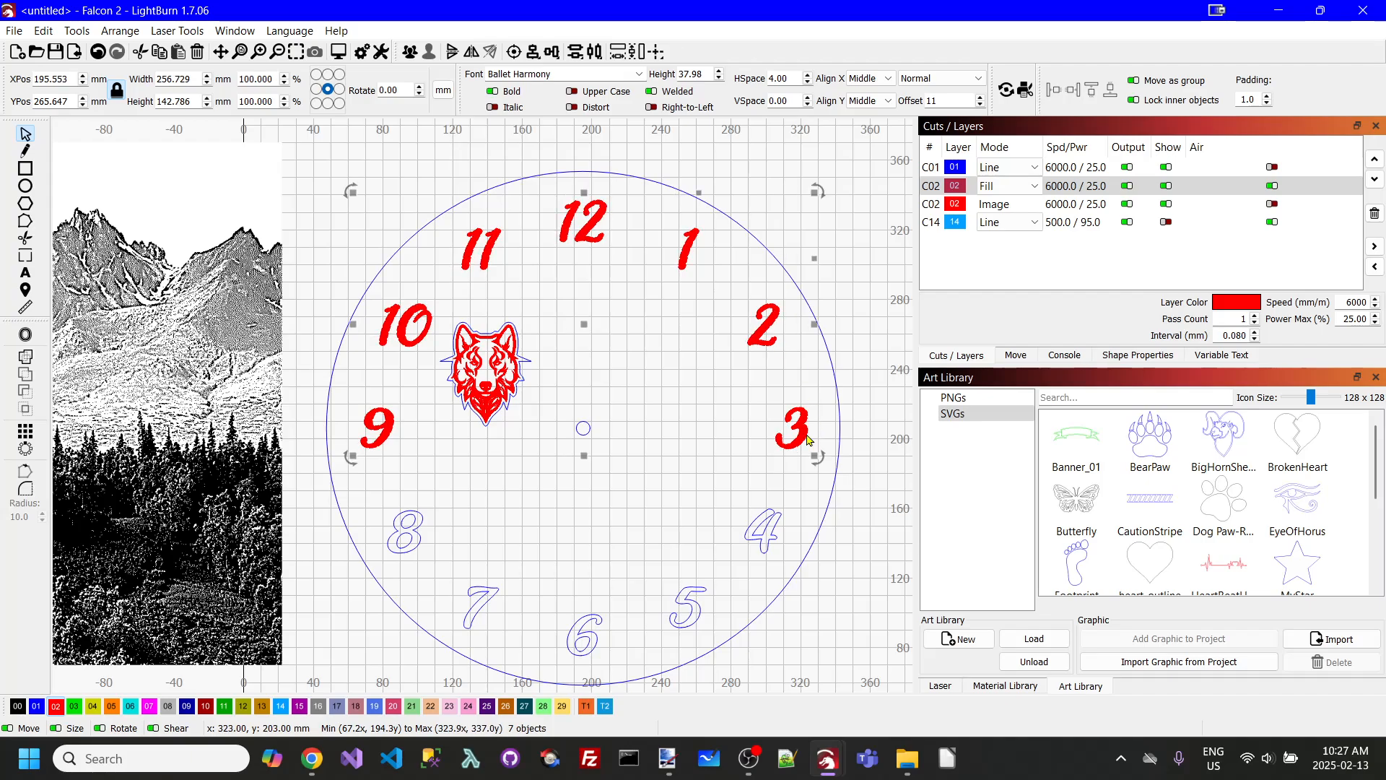
Offset the selected numerals outward by 2 mm with the Corner style and assign the new outlines to blue line layer 01.
left_click(27, 336)
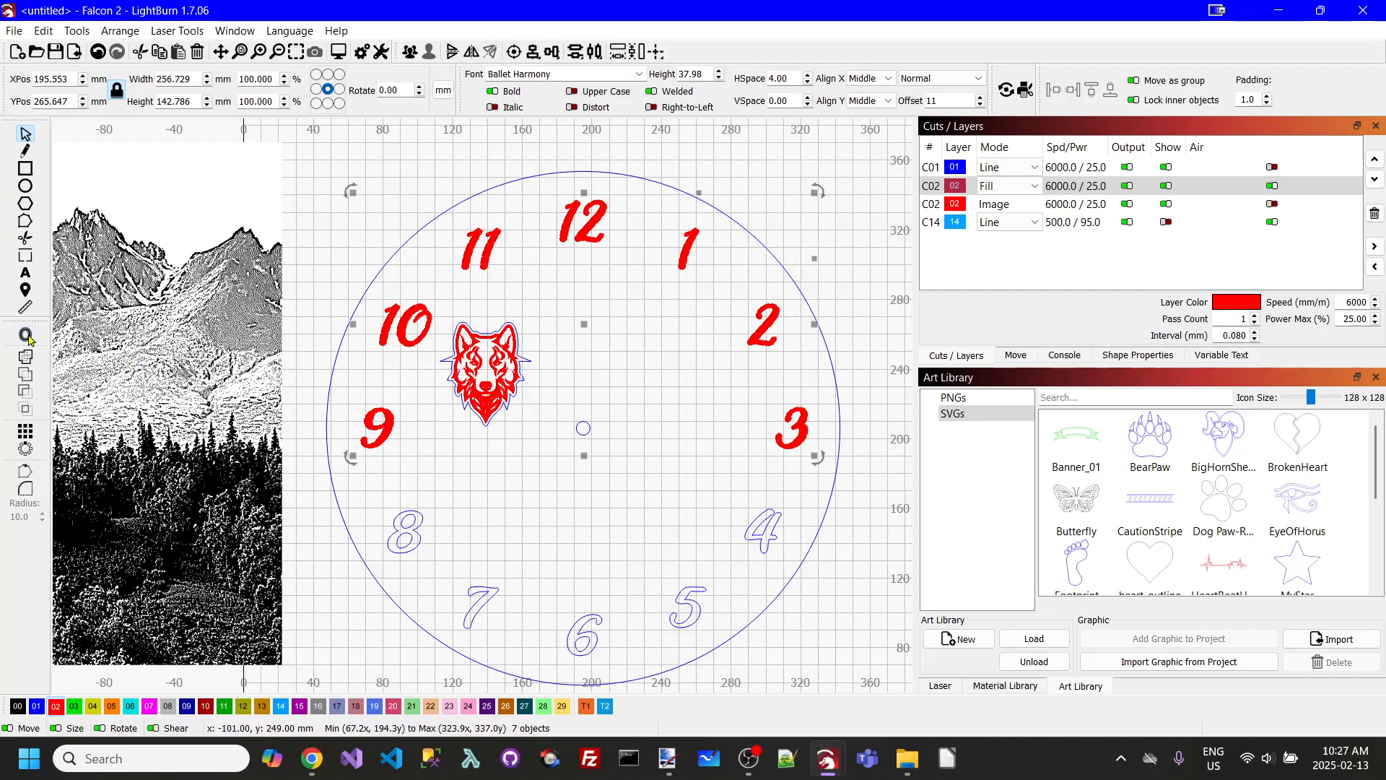
left_click(542, 363)
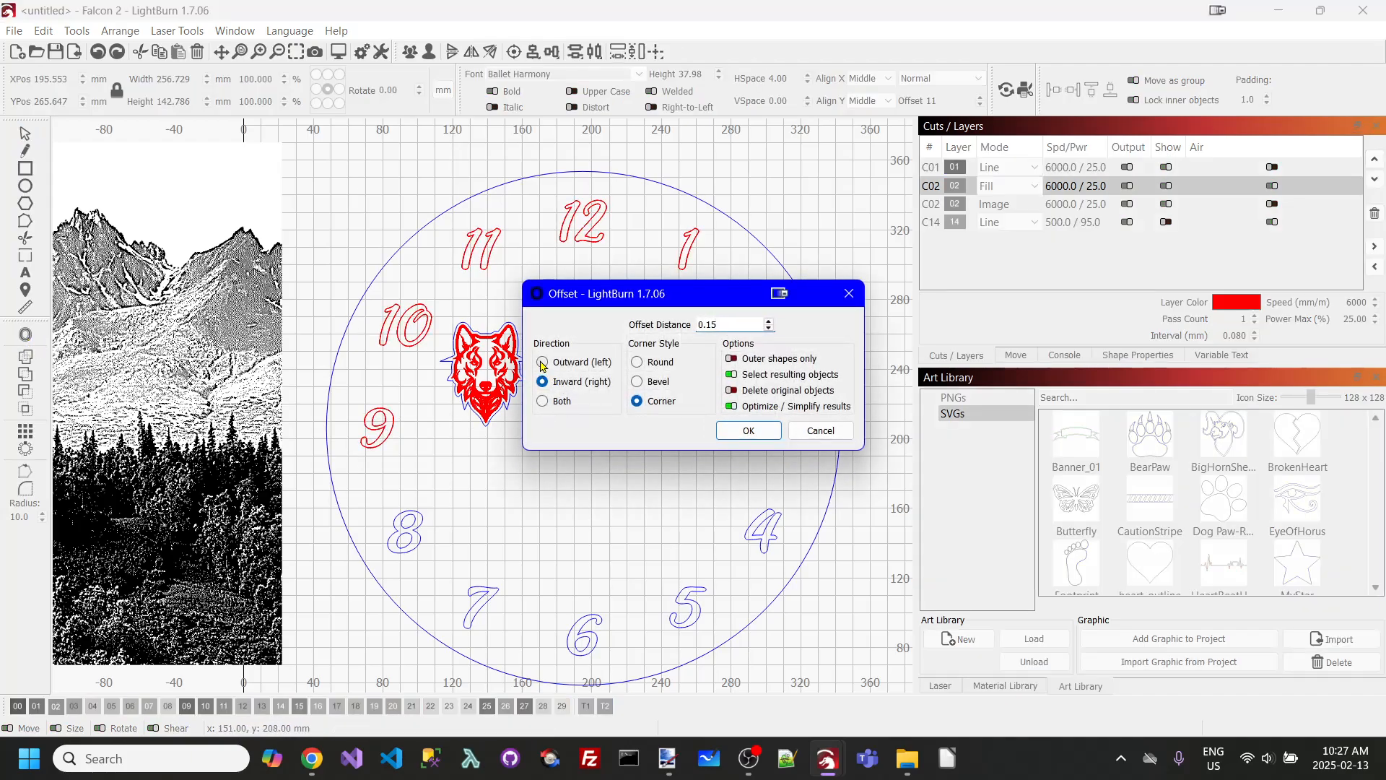
double_click(707, 324)
type("2")
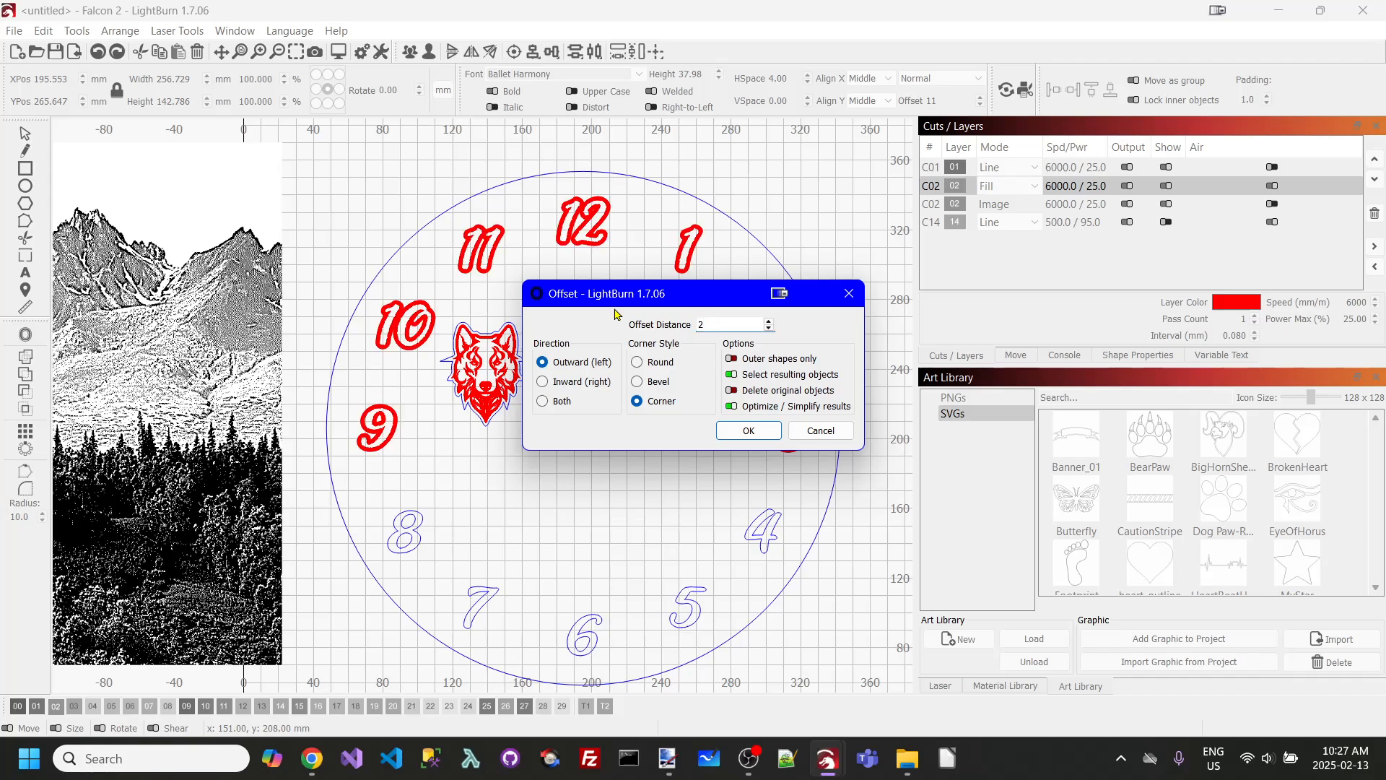
left_click(750, 431)
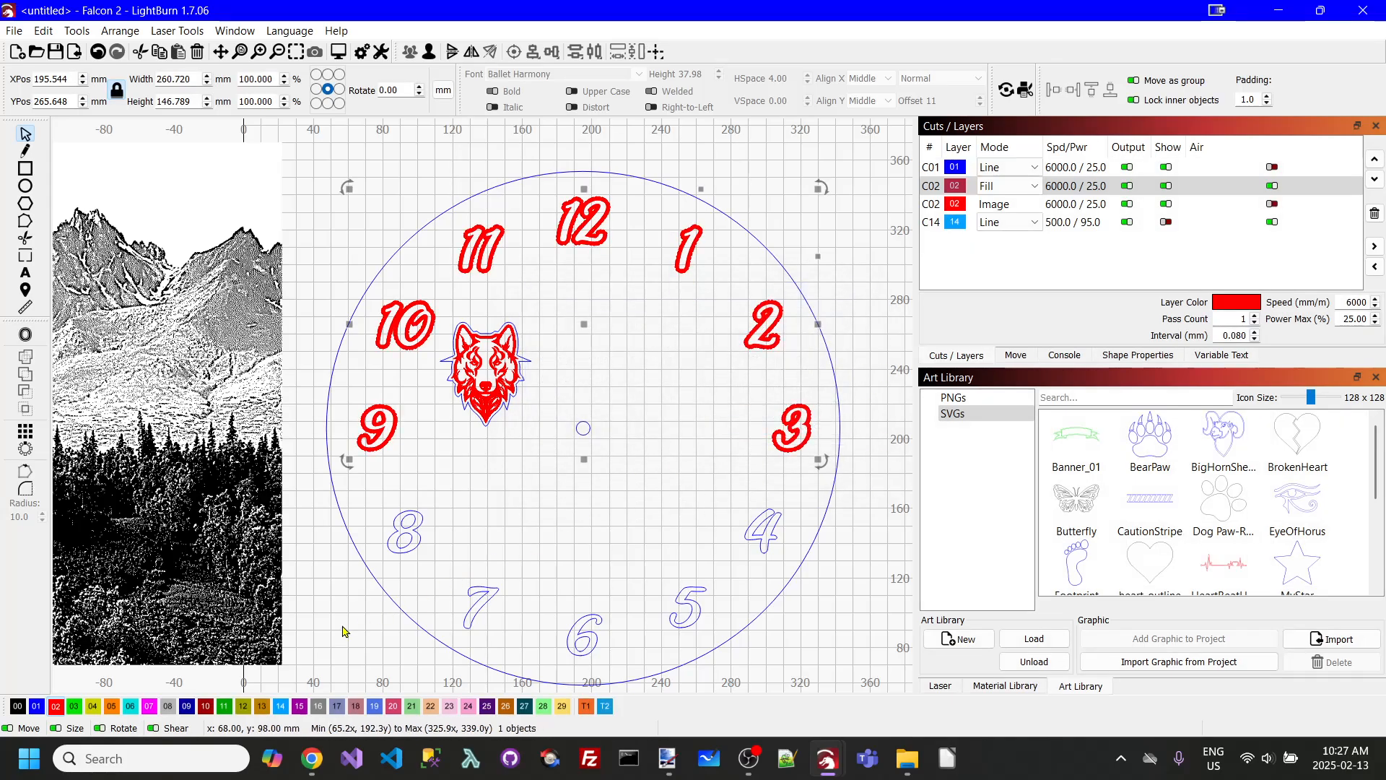
left_click(35, 706)
Undo the blue layer assignment and the 2 mm outward offset around the filled numerals.
left_click(607, 396)
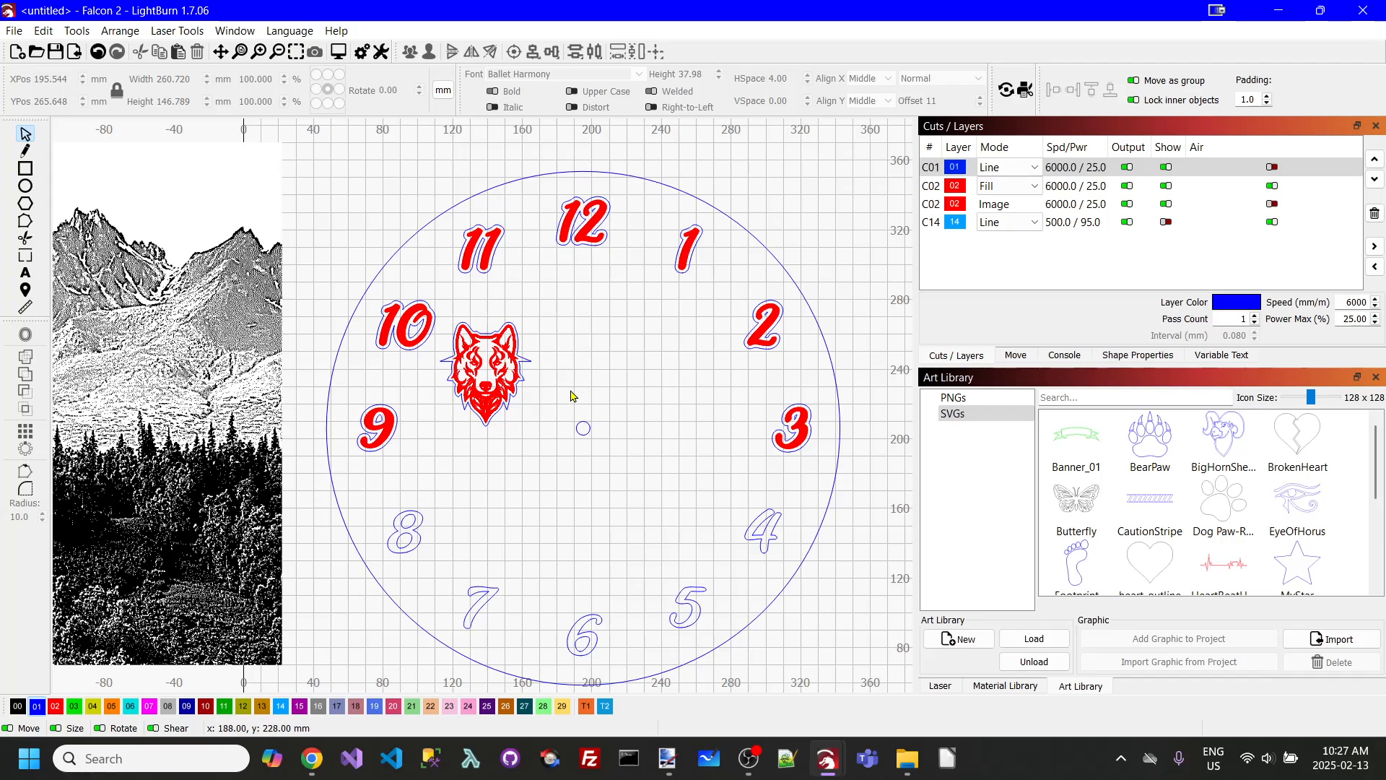
left_click(587, 402)
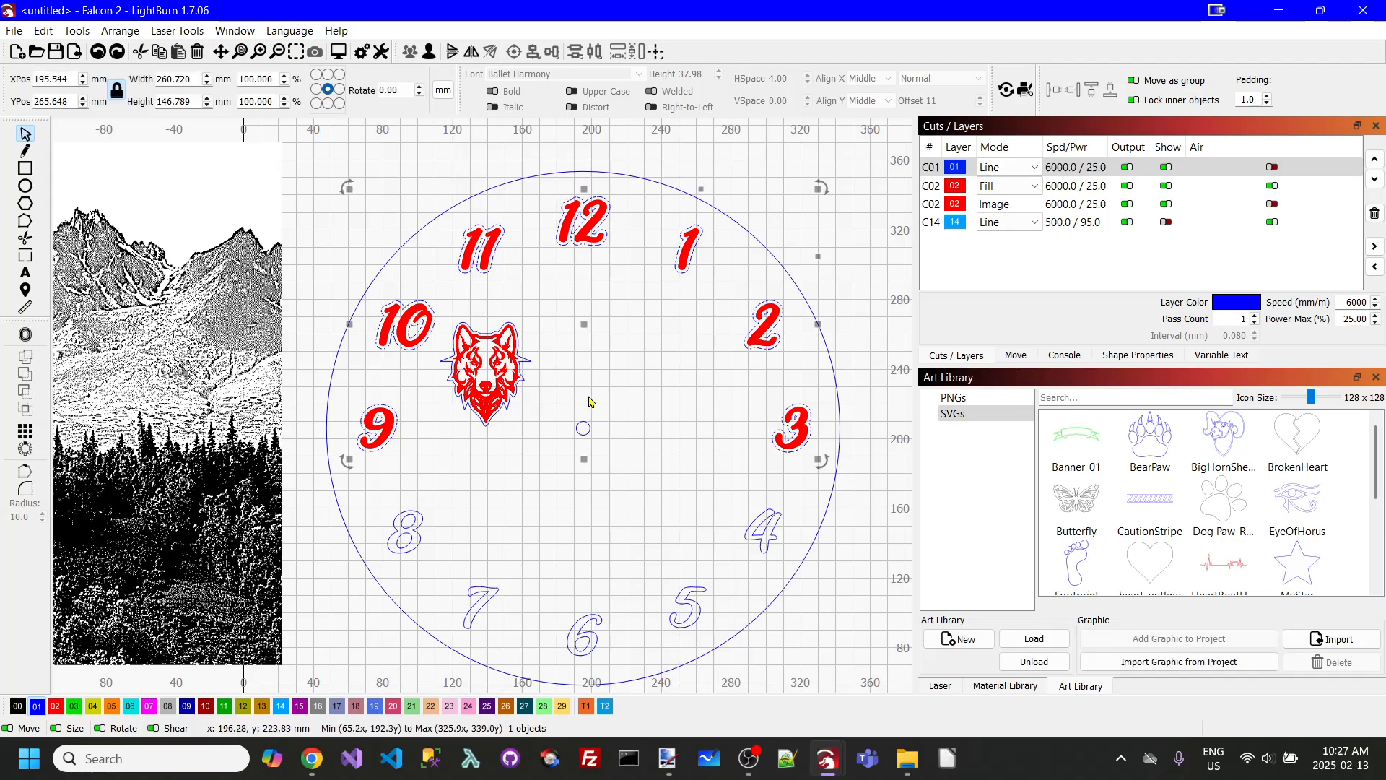
key("ctrl+u")
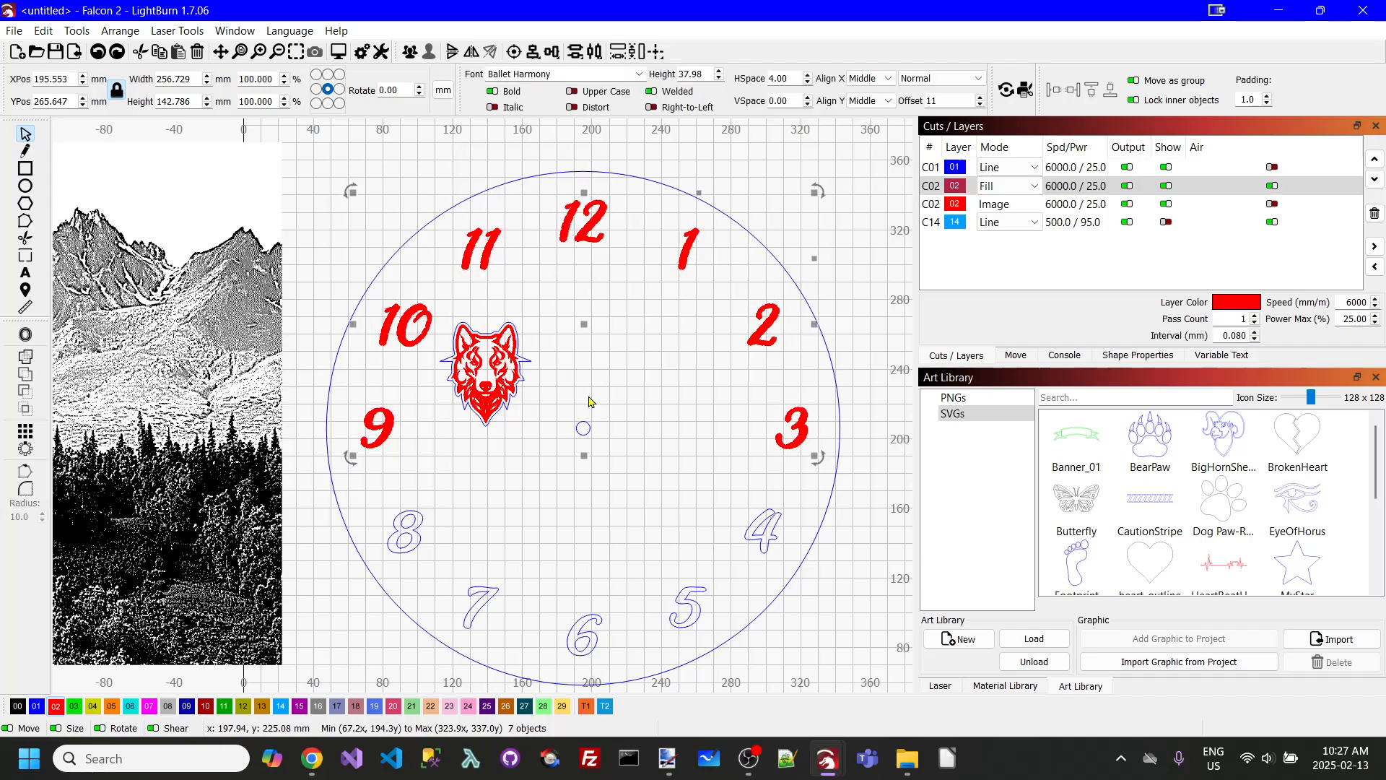
Offset the seven selected numerals outward by 1.5 mm with the Corner style and assign the new outlines to blue line layer 01.
left_click(25, 335)
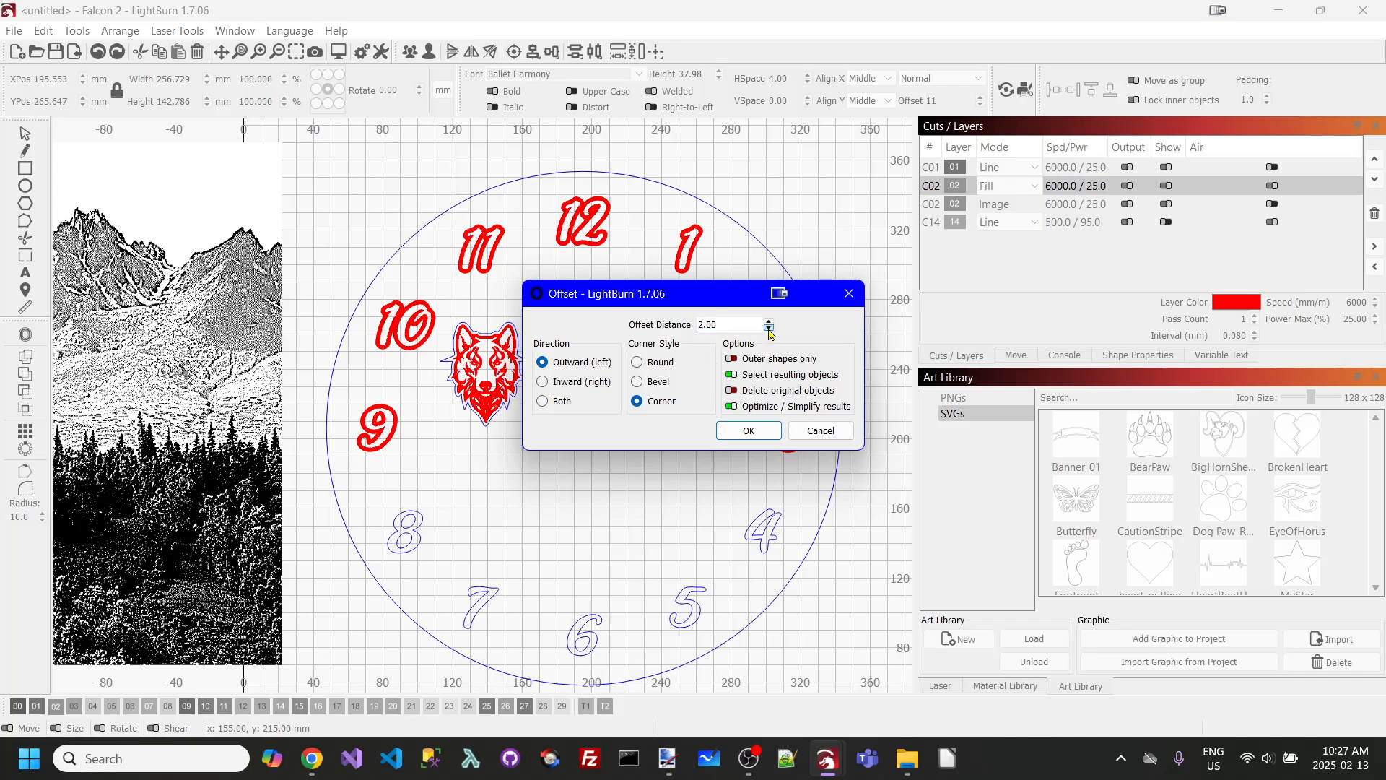
double_click(726, 324)
type("1.5")
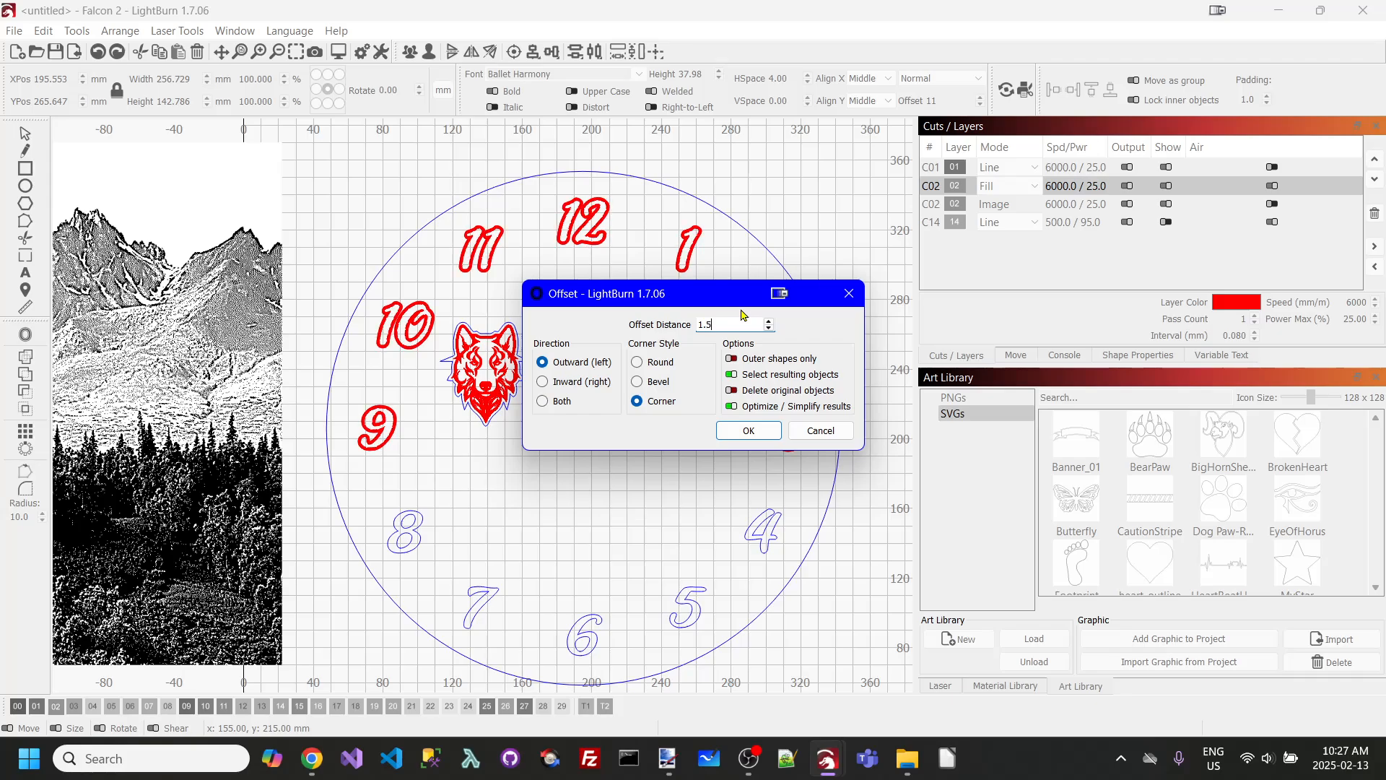
key("Tab")
left_click(743, 429)
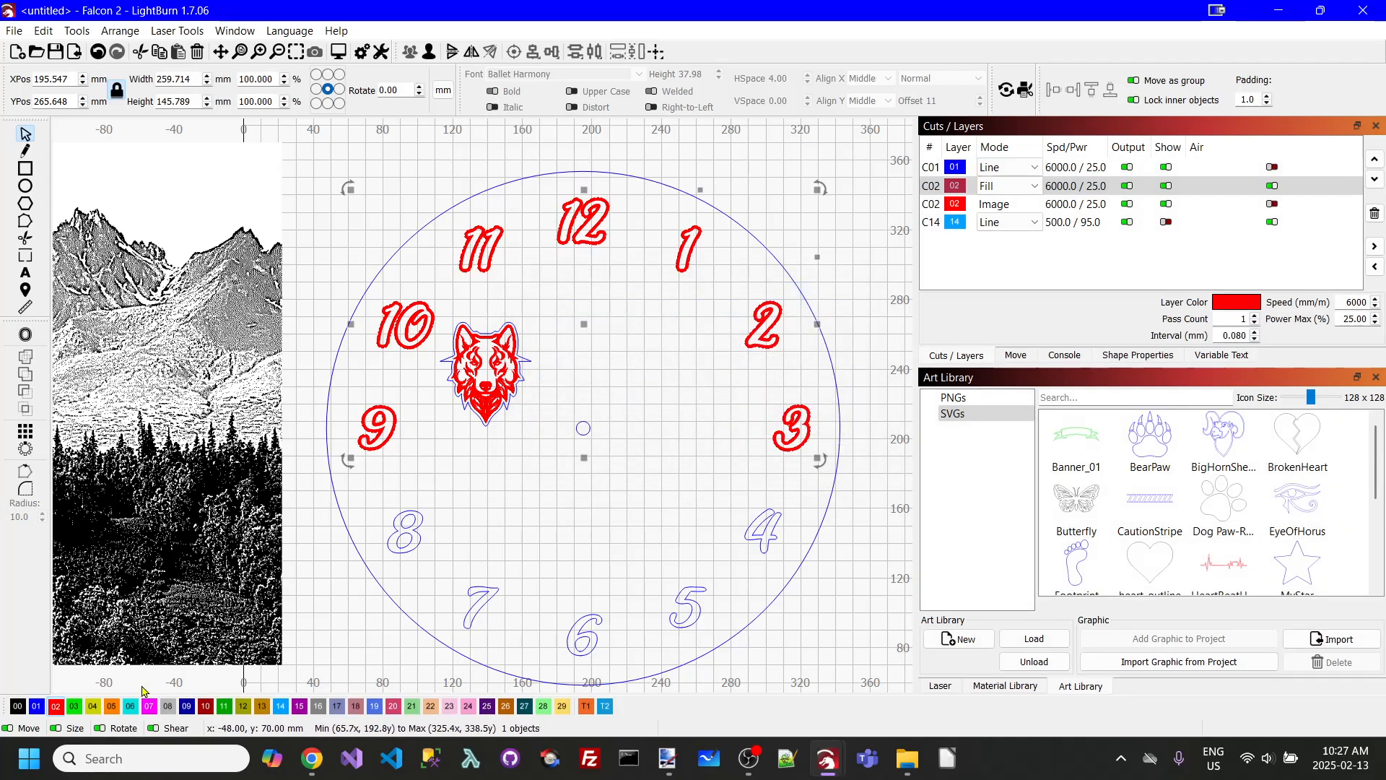
left_click(39, 711)
left_click(693, 285)
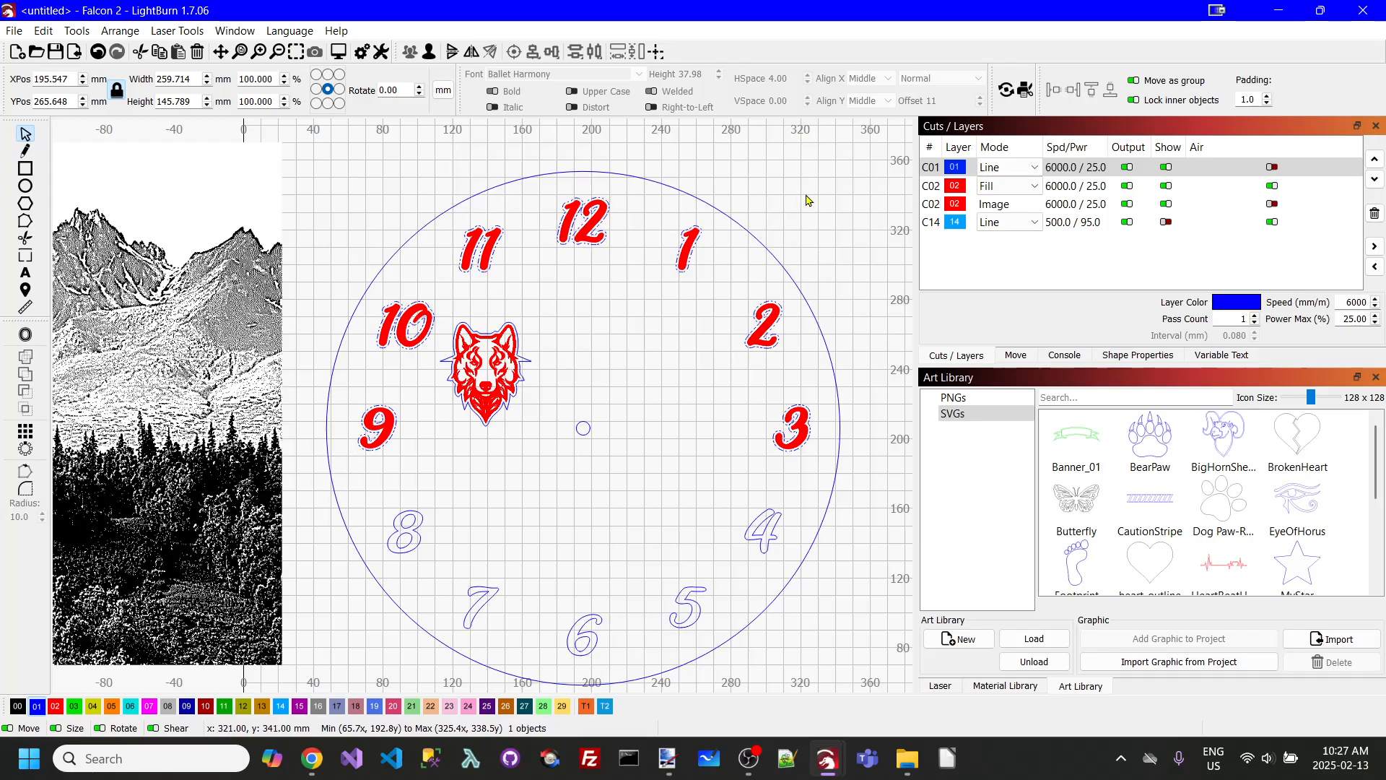
Hide the red fill layer and group the clock circle, center hole, numeral outlines and wolf outline while keeping the image layer shown.
left_click(1164, 204)
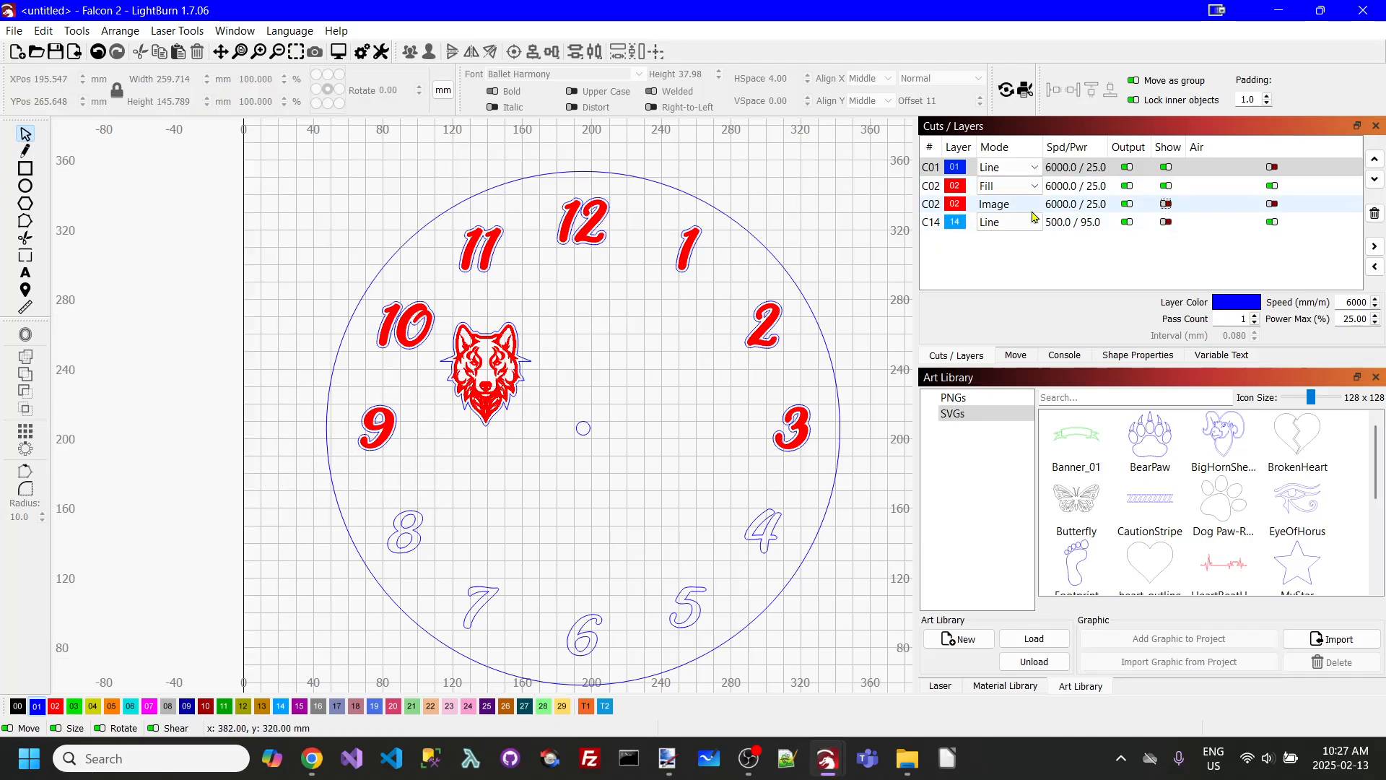
left_click(1166, 185)
left_click(1009, 167)
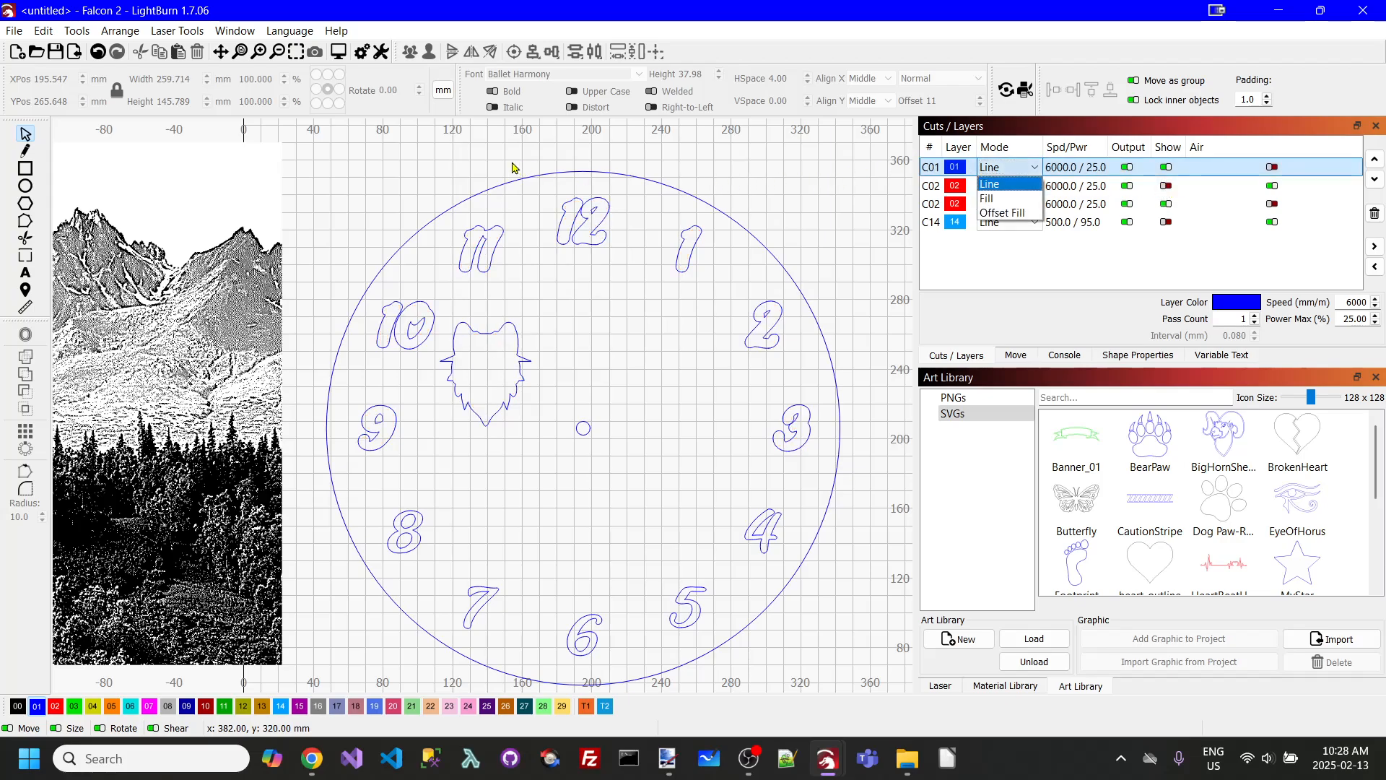
left_click_drag(314, 148, 877, 706)
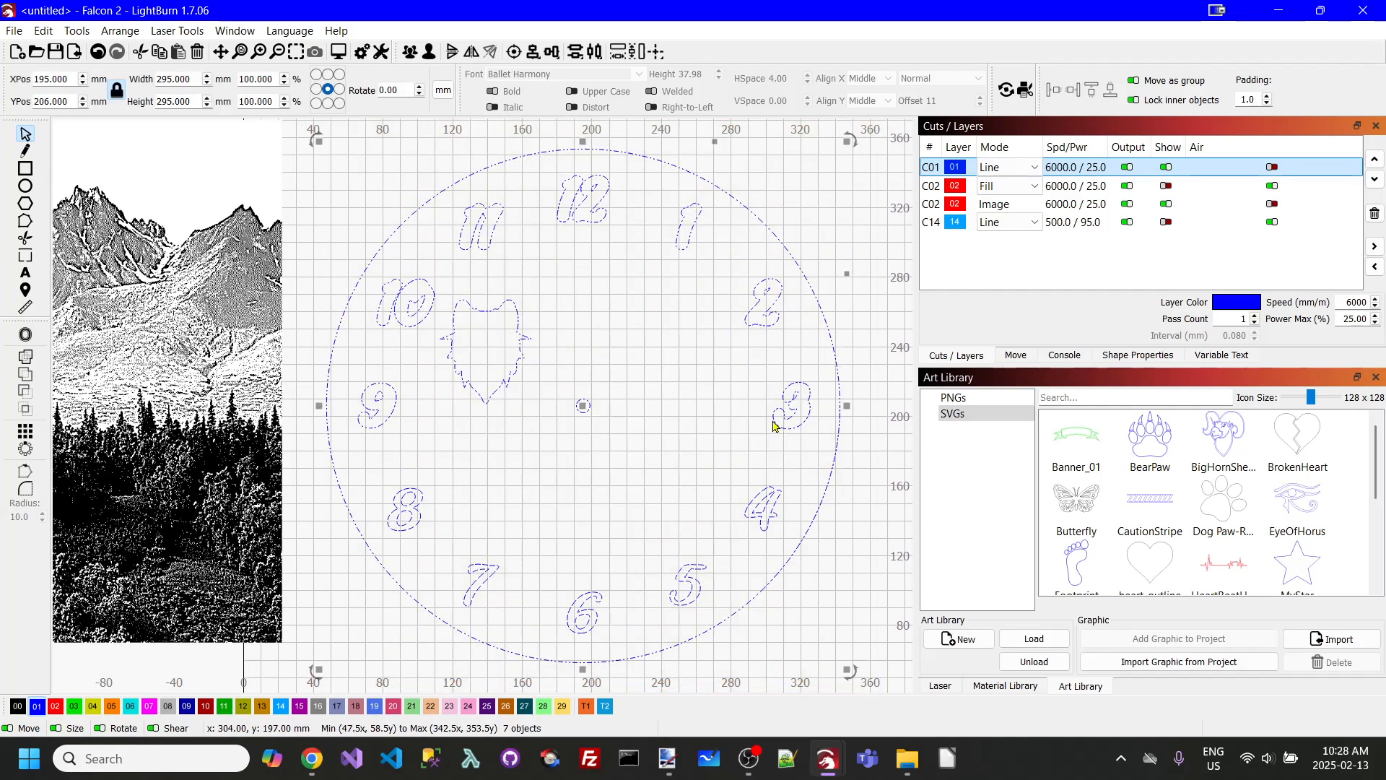
right_click(780, 343)
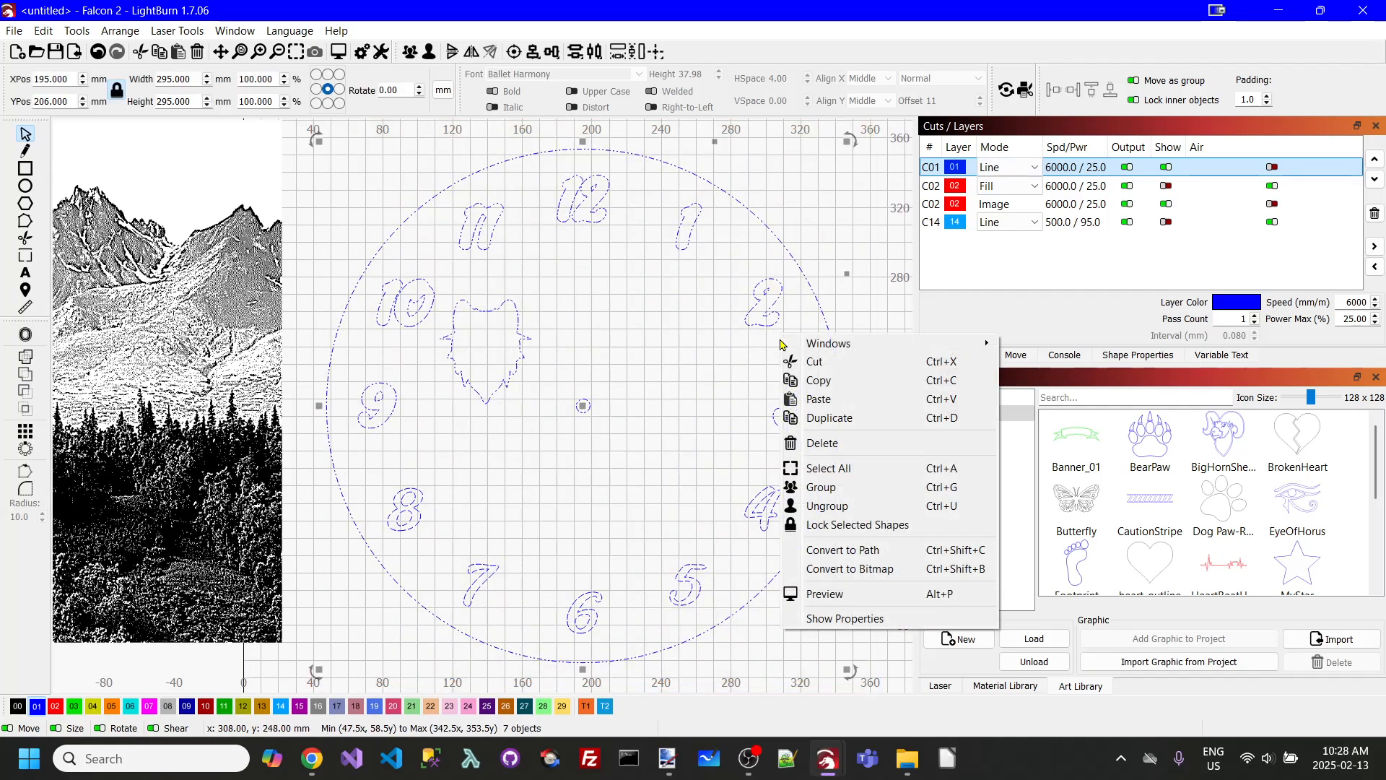
left_click(826, 486)
left_click(792, 226)
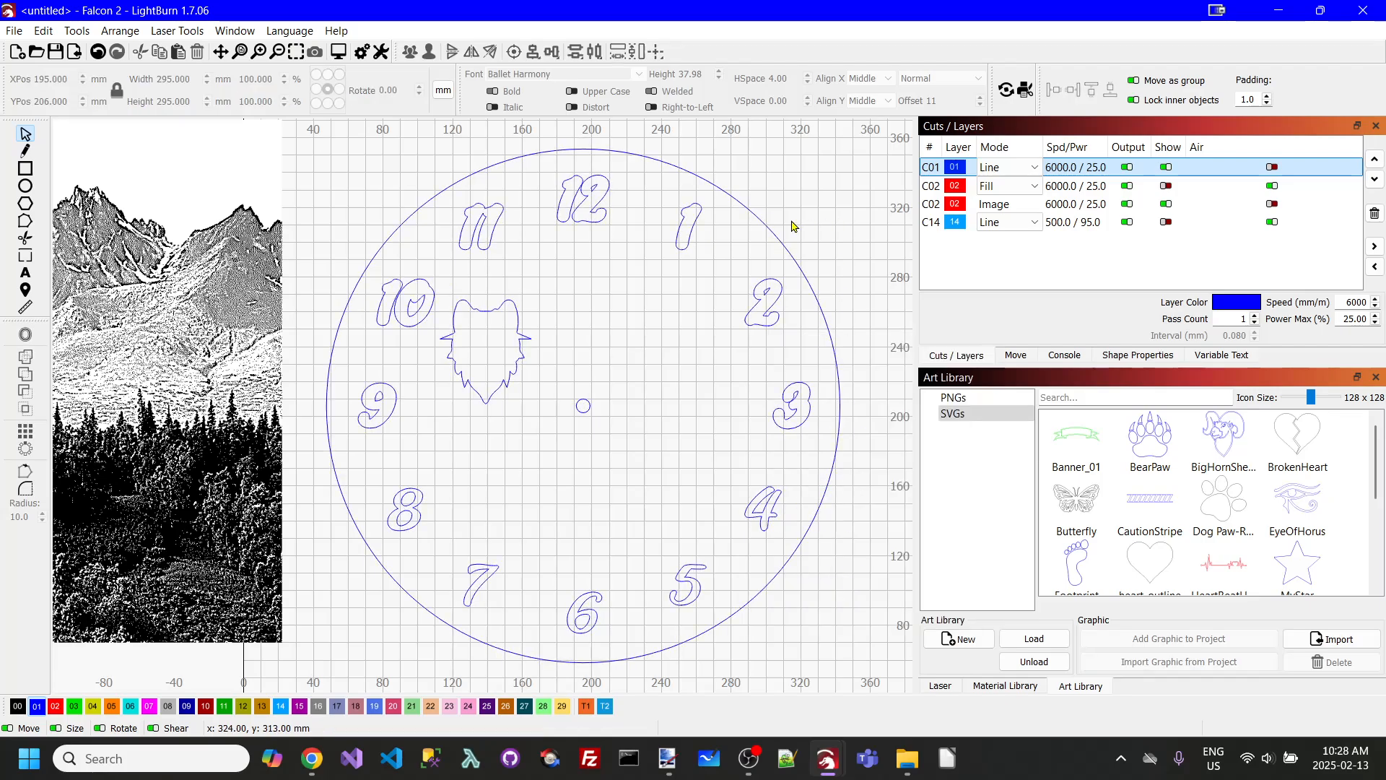
Apply the grouped clock outlines as a mask to the mountain image.
left_click(192, 165)
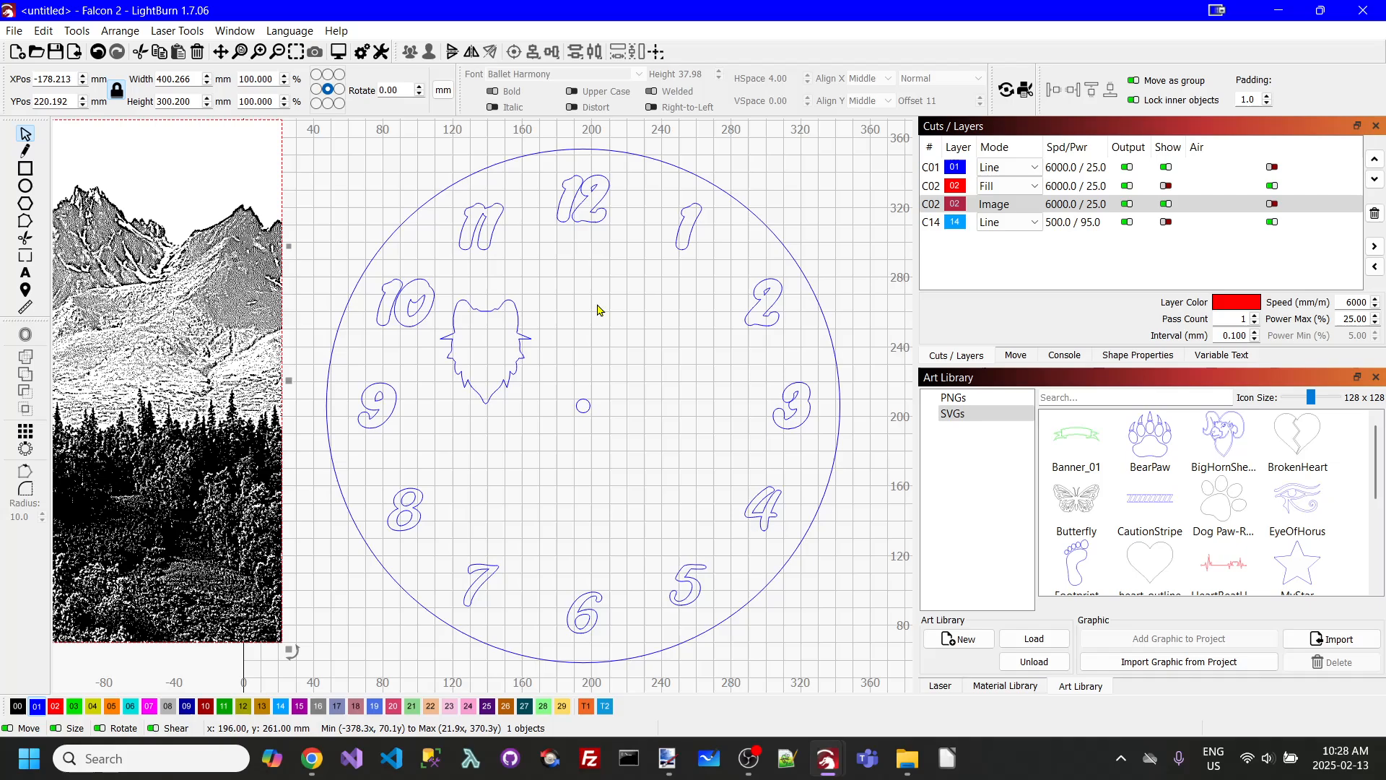
left_click(772, 232, "shift")
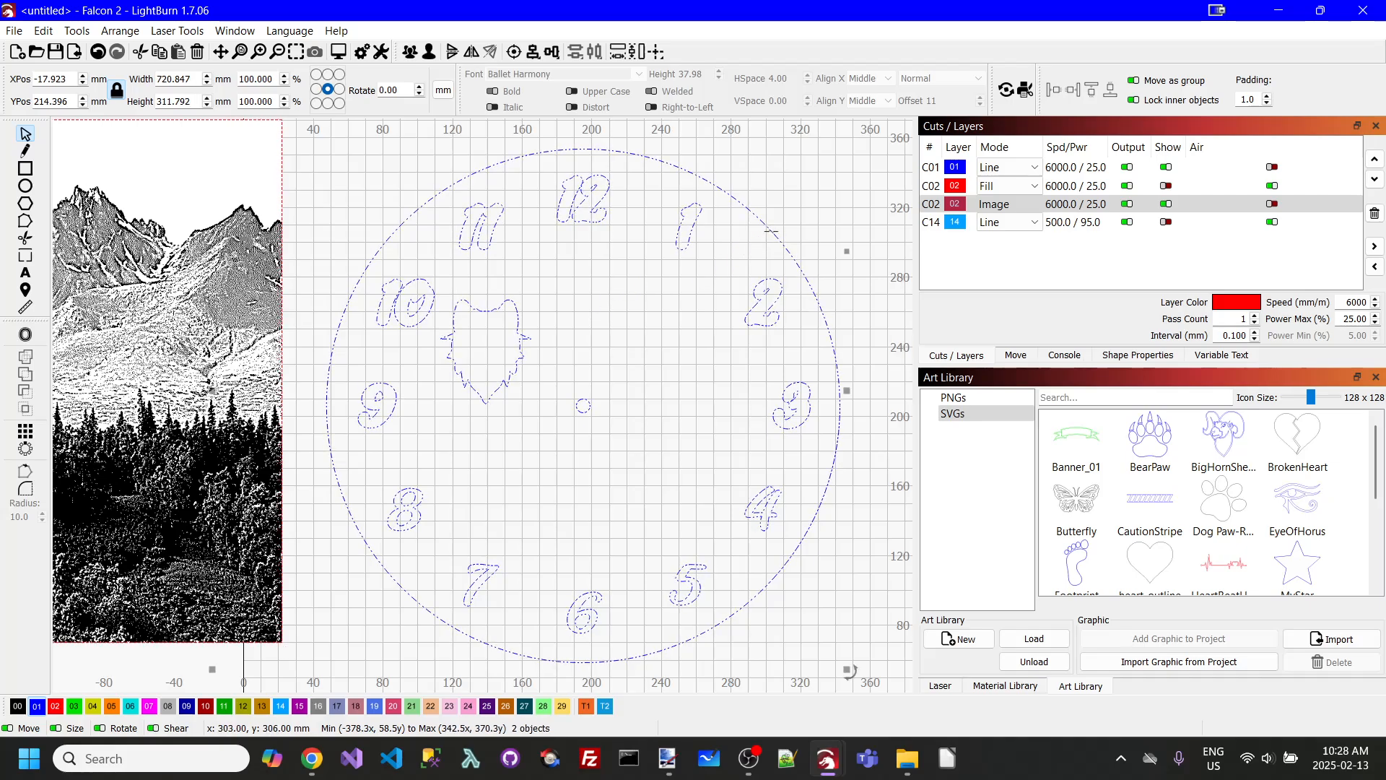
right_click(465, 187)
left_click(550, 441)
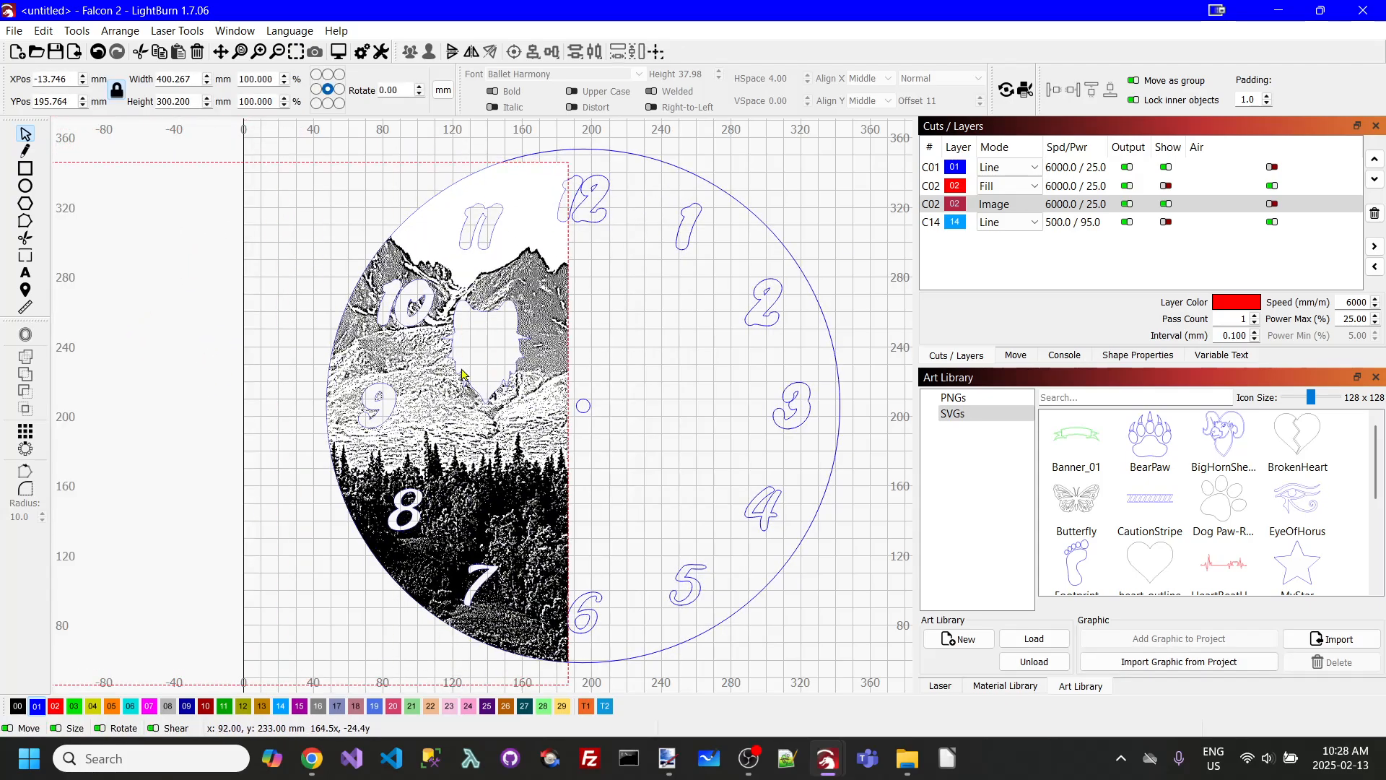
Position the masked mountain image over the clock face at about X 226.4, Y 204.9 mm and show the red fill layer.
left_click_drag(776, 340, 820, 349)
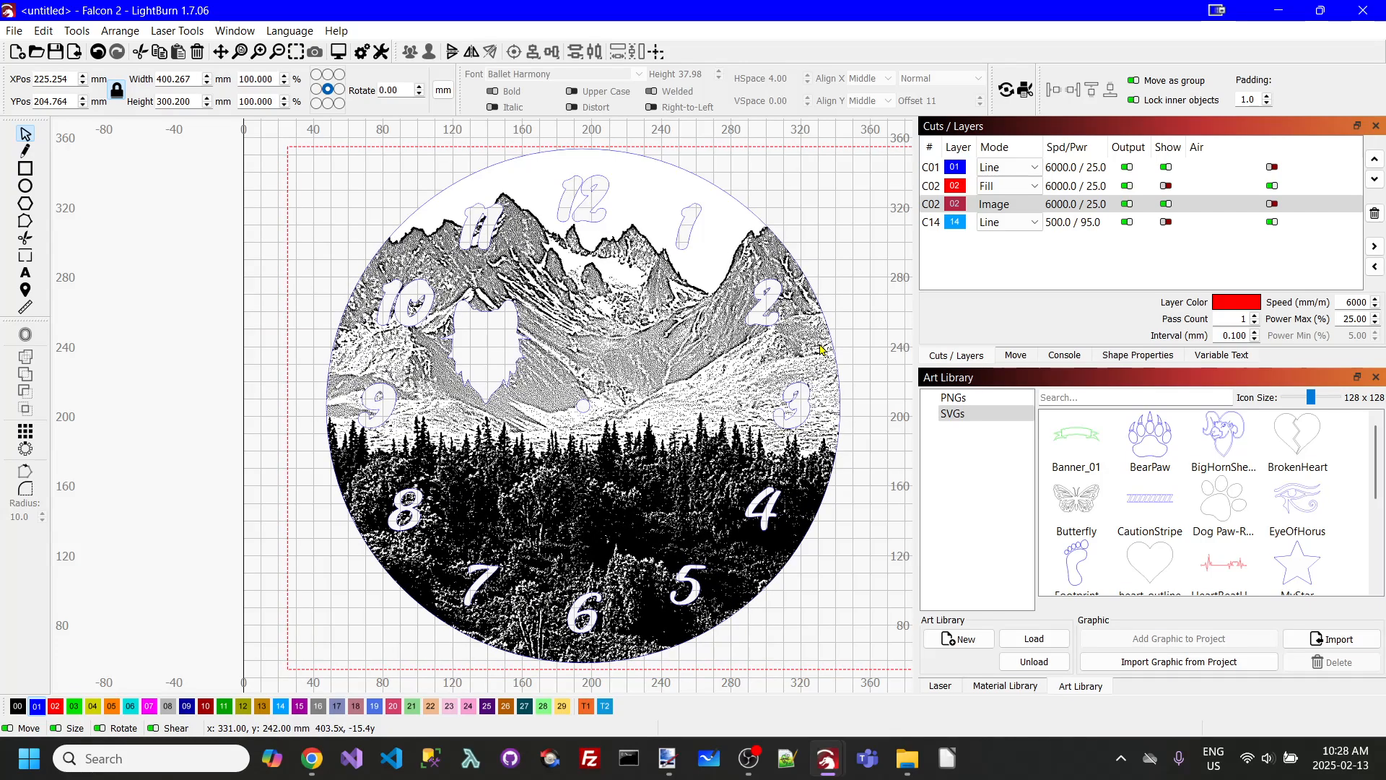
left_click(820, 349)
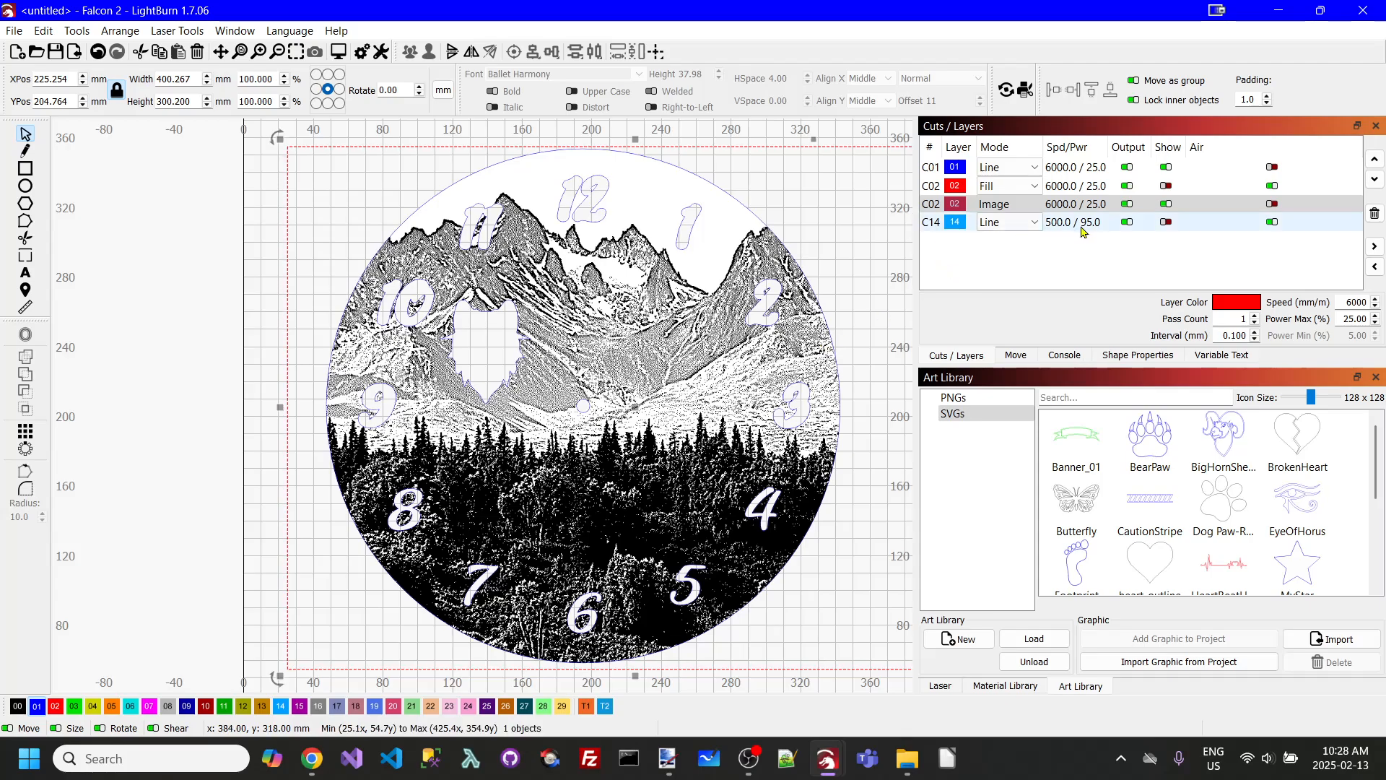
left_click(1169, 187)
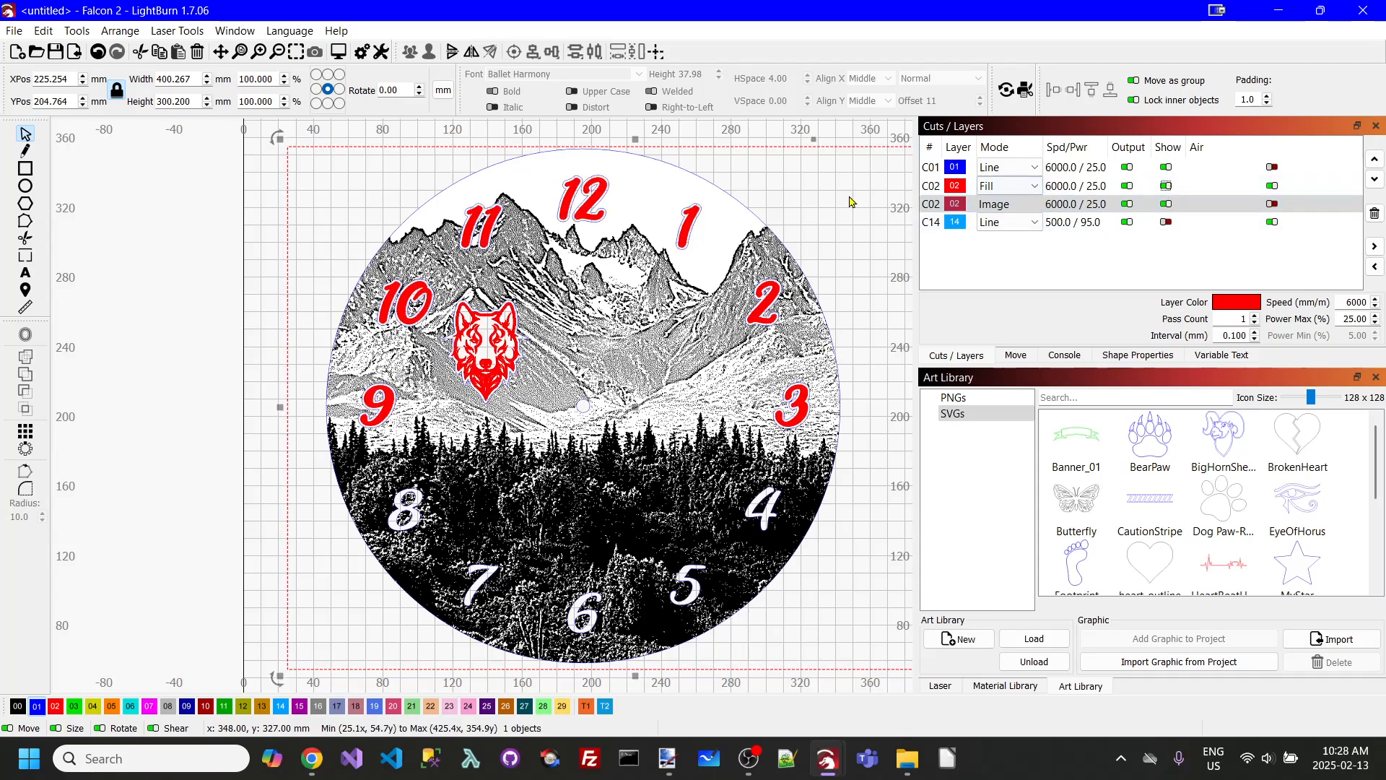
left_click_drag(849, 195, 851, 195)
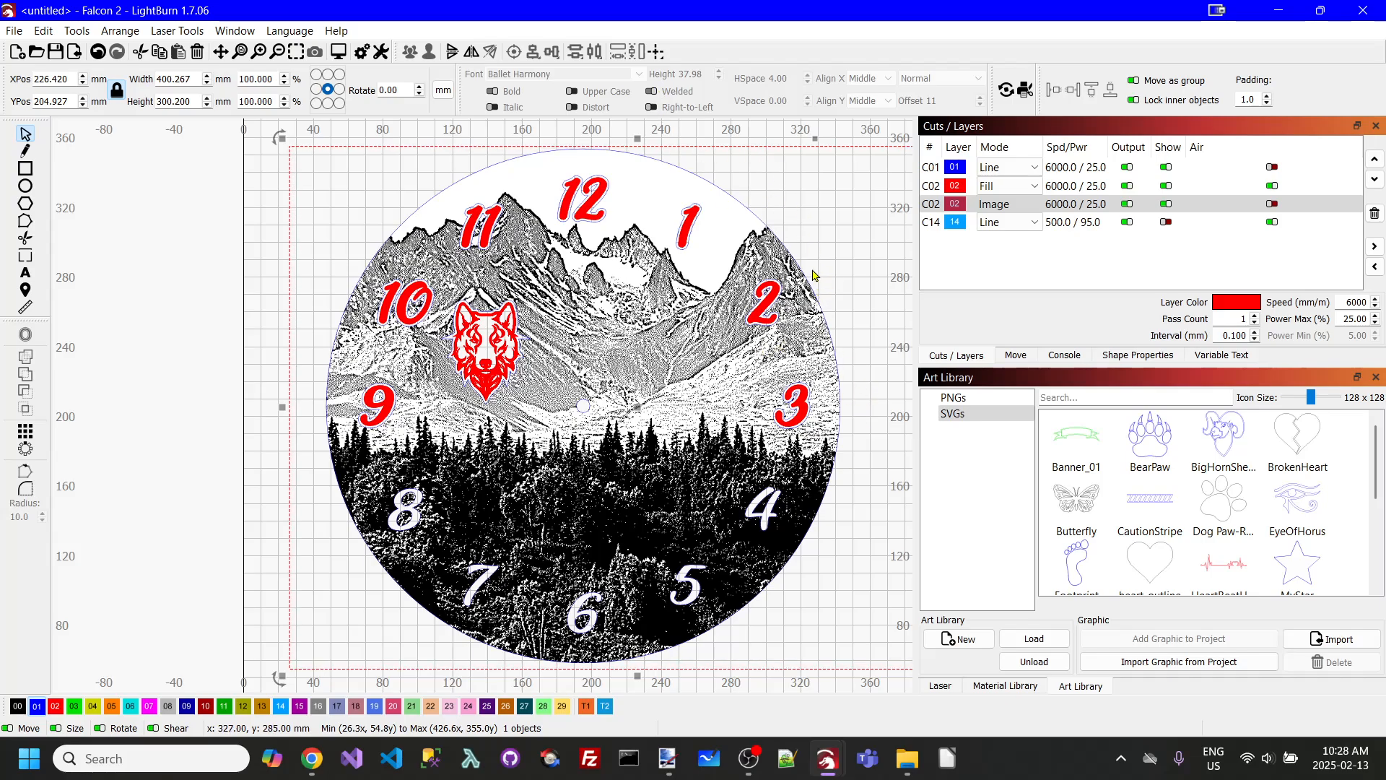
Preview the engraving and examine the gap around the filled numerals and wolf head against the mountain image.
left_click(334, 53)
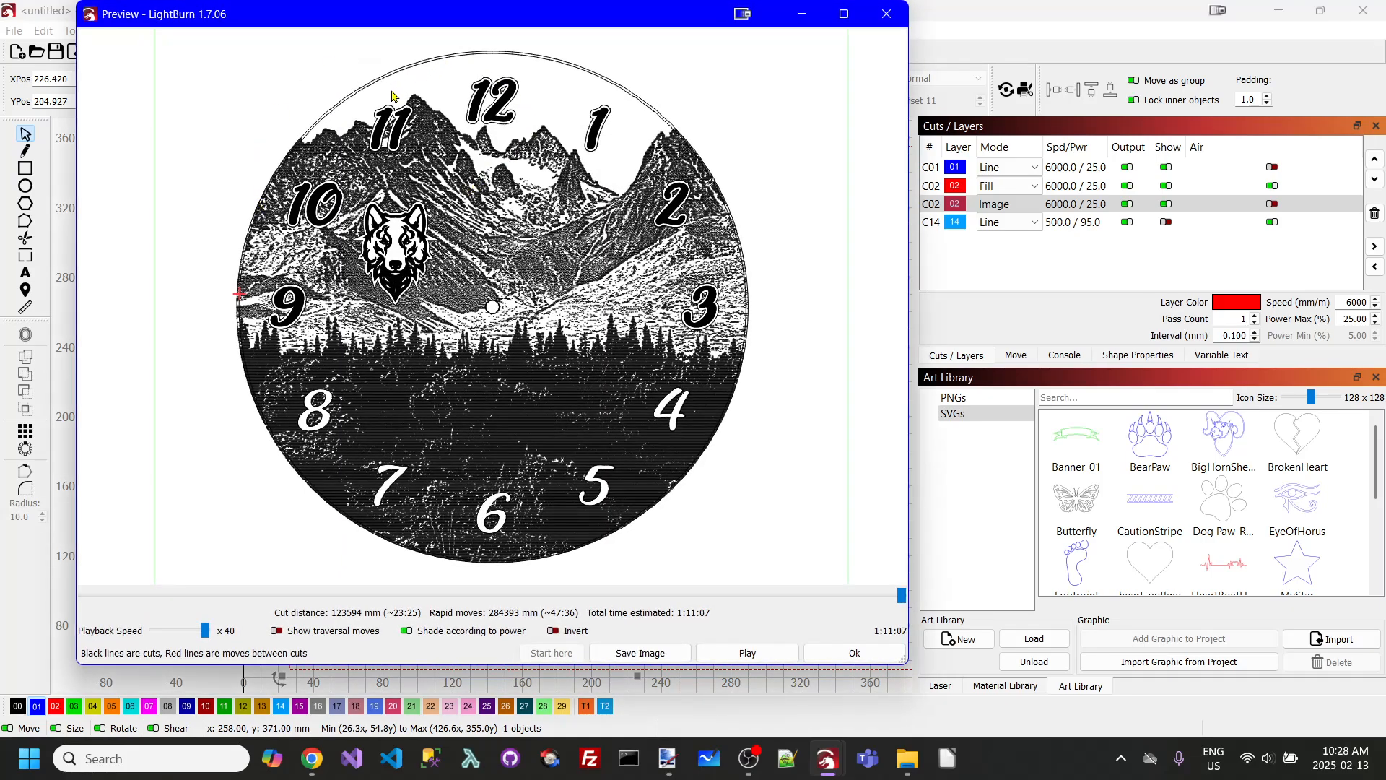
scroll(517, 99, "up", 3)
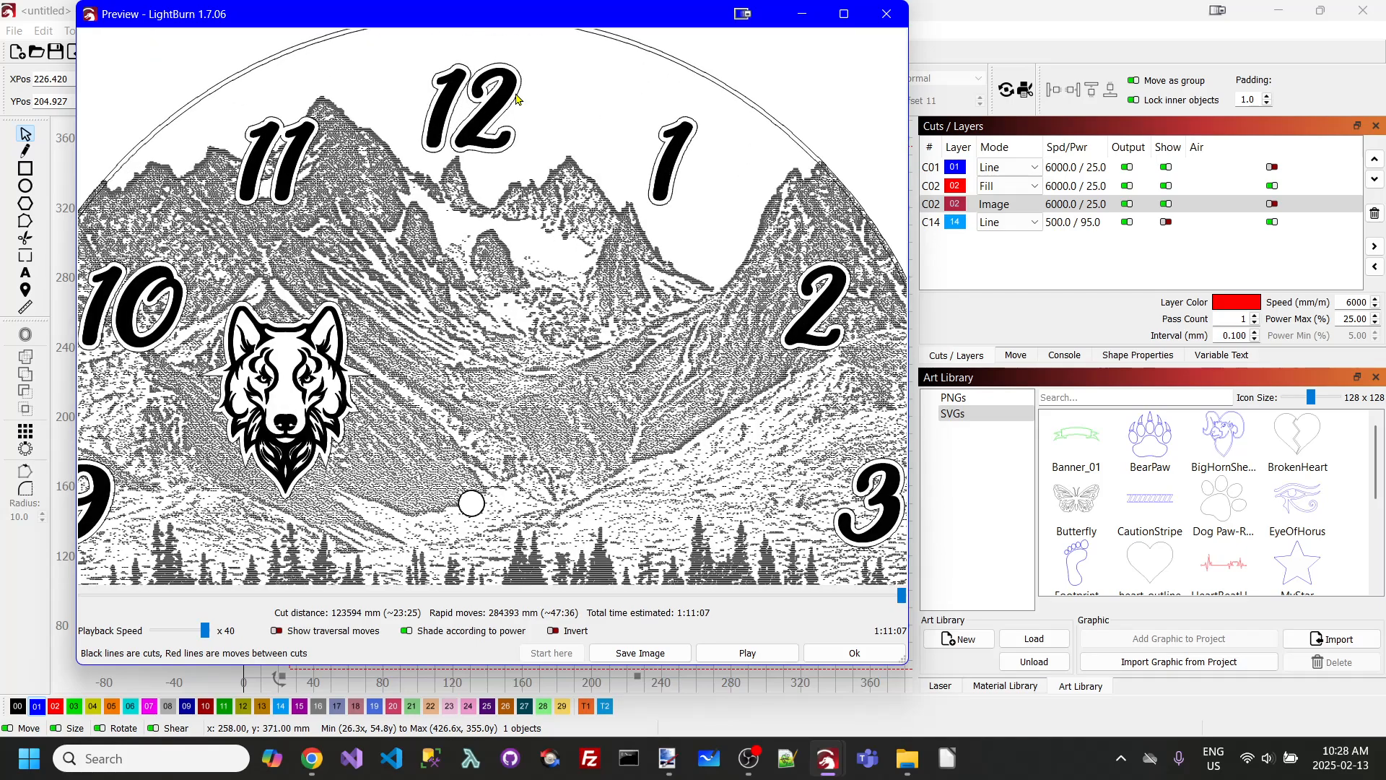
scroll(517, 107, "down", 2)
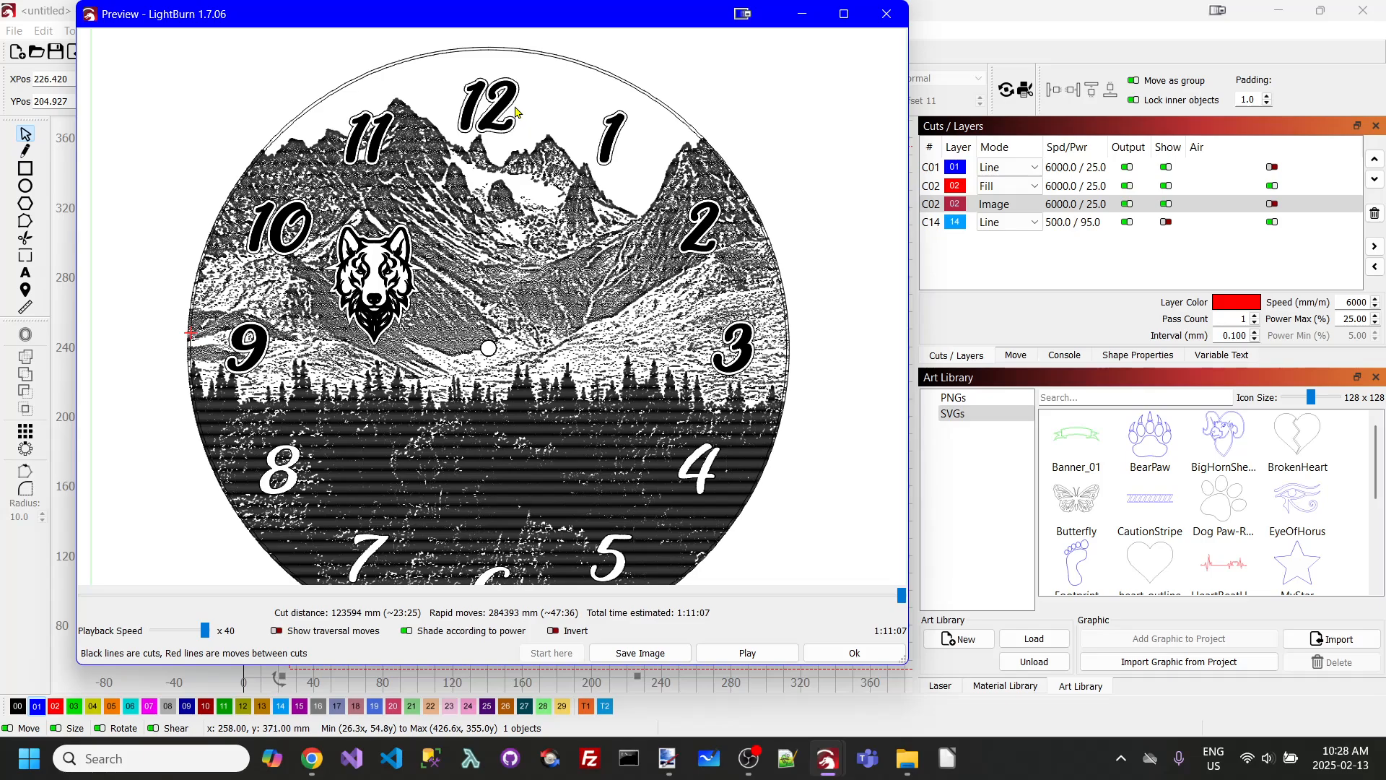
scroll(636, 271, "down", 1)
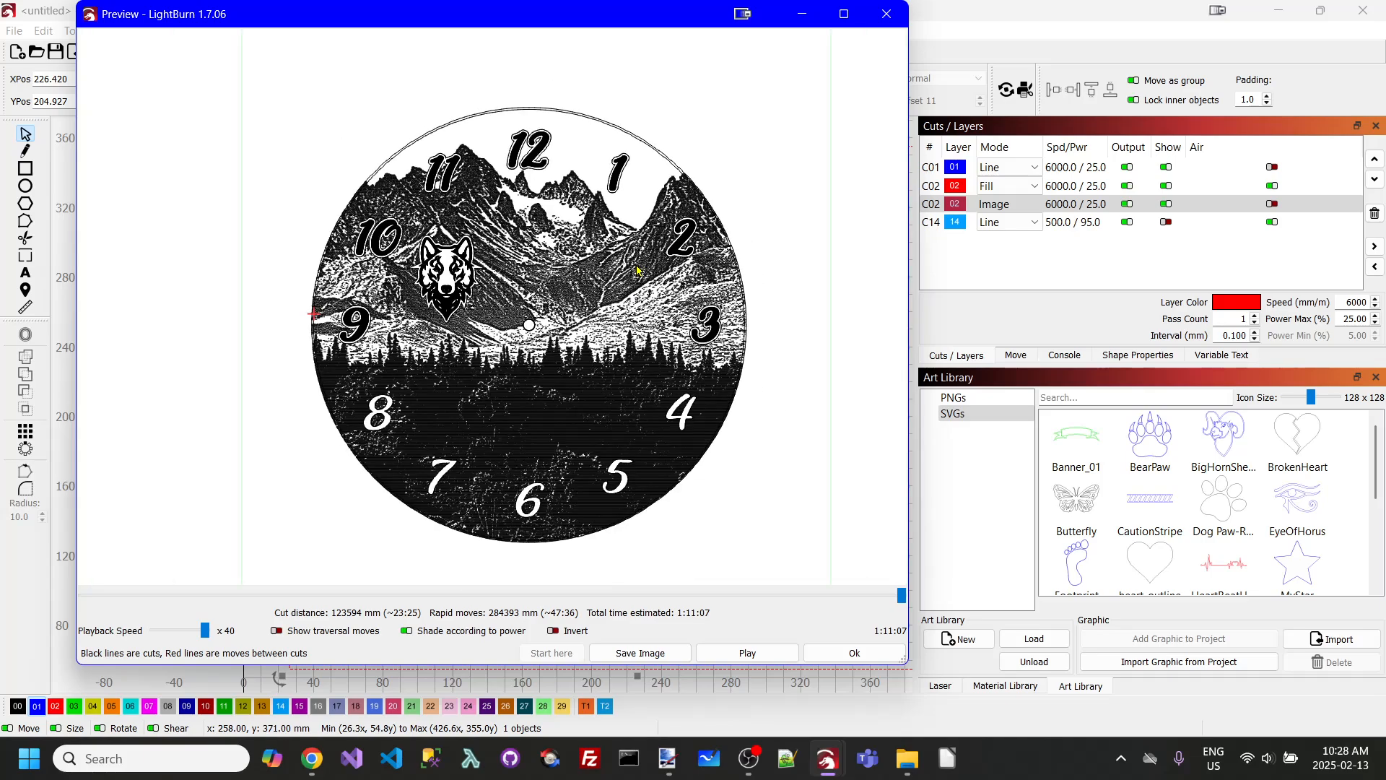
left_click(854, 653)
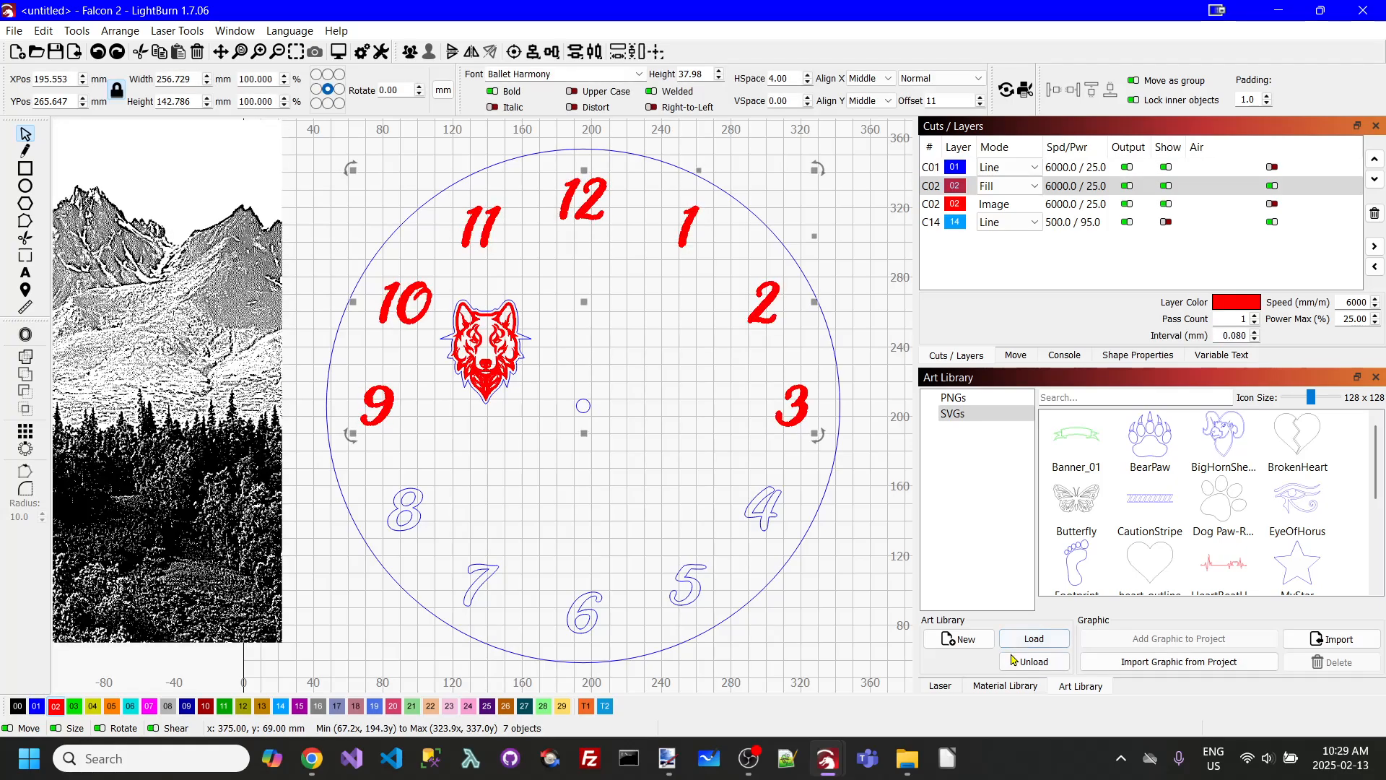
Offset the seven selected numerals outward by 1 mm with the Corner style and assign the new outlines to blue line layer 01.
left_click(25, 334)
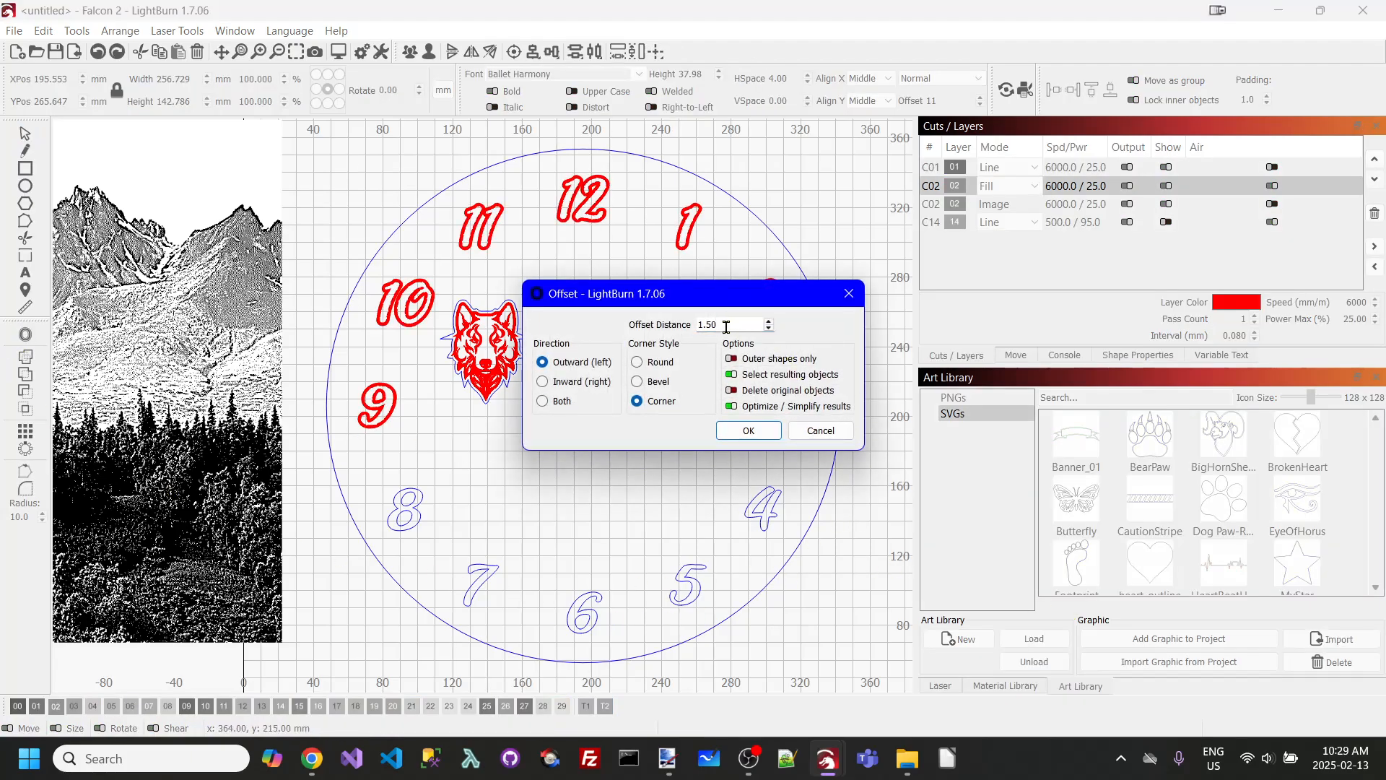
left_click_drag(727, 326, 650, 322)
type("1")
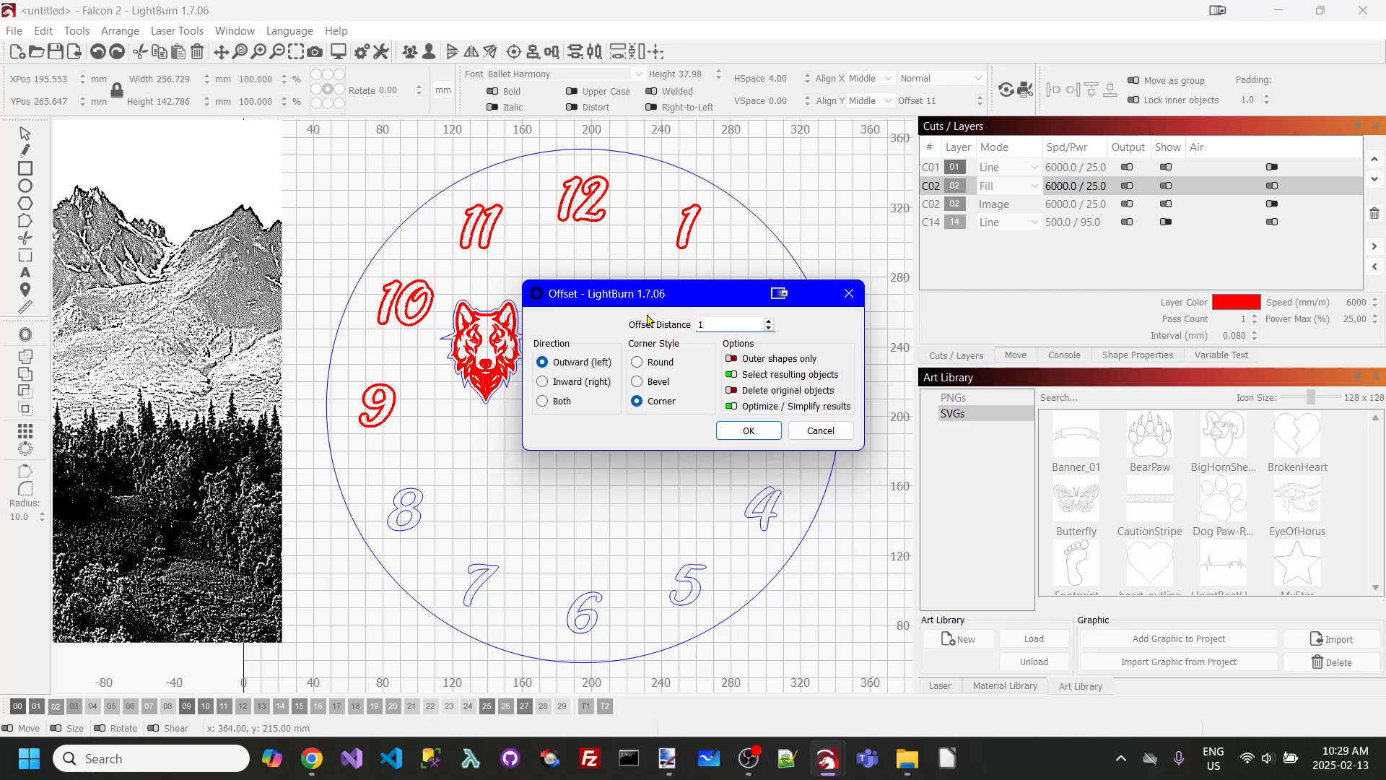
left_click(757, 433)
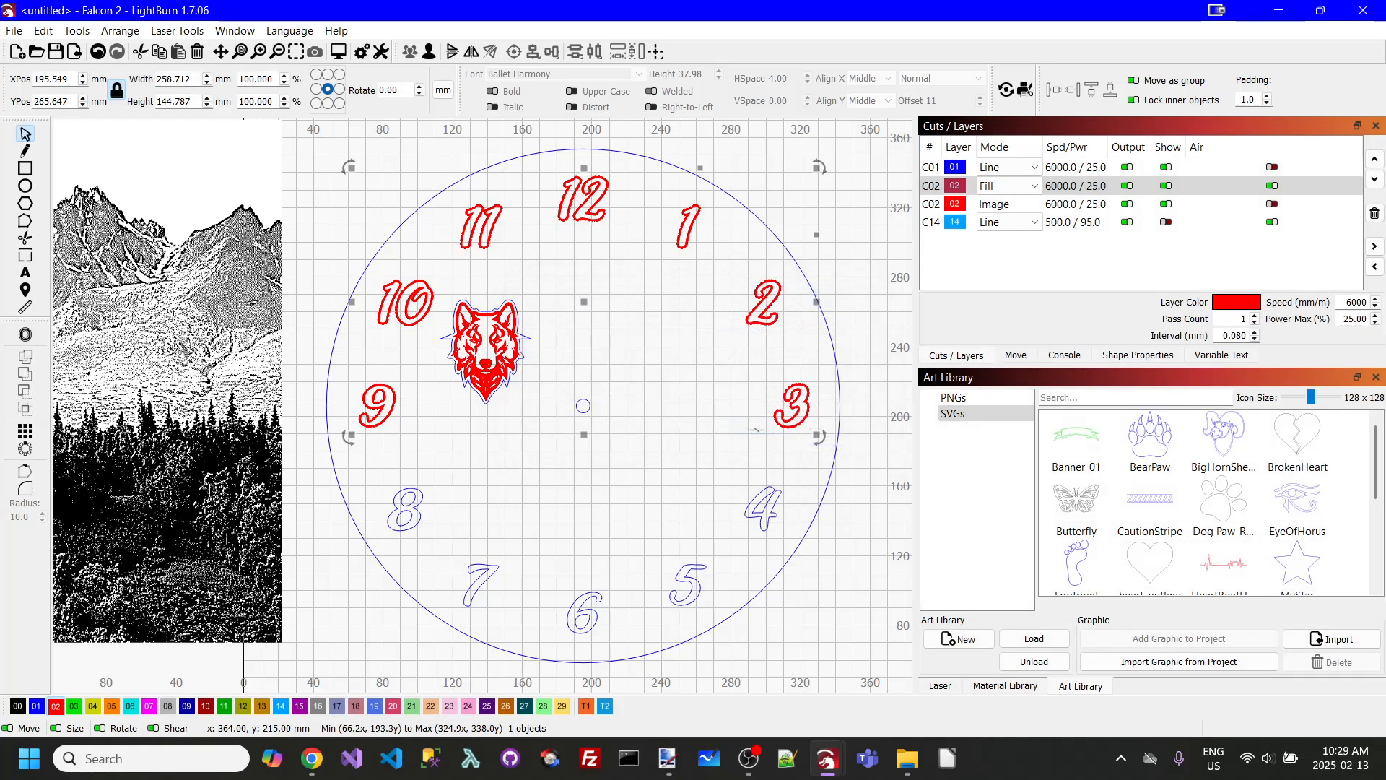
left_click(37, 705)
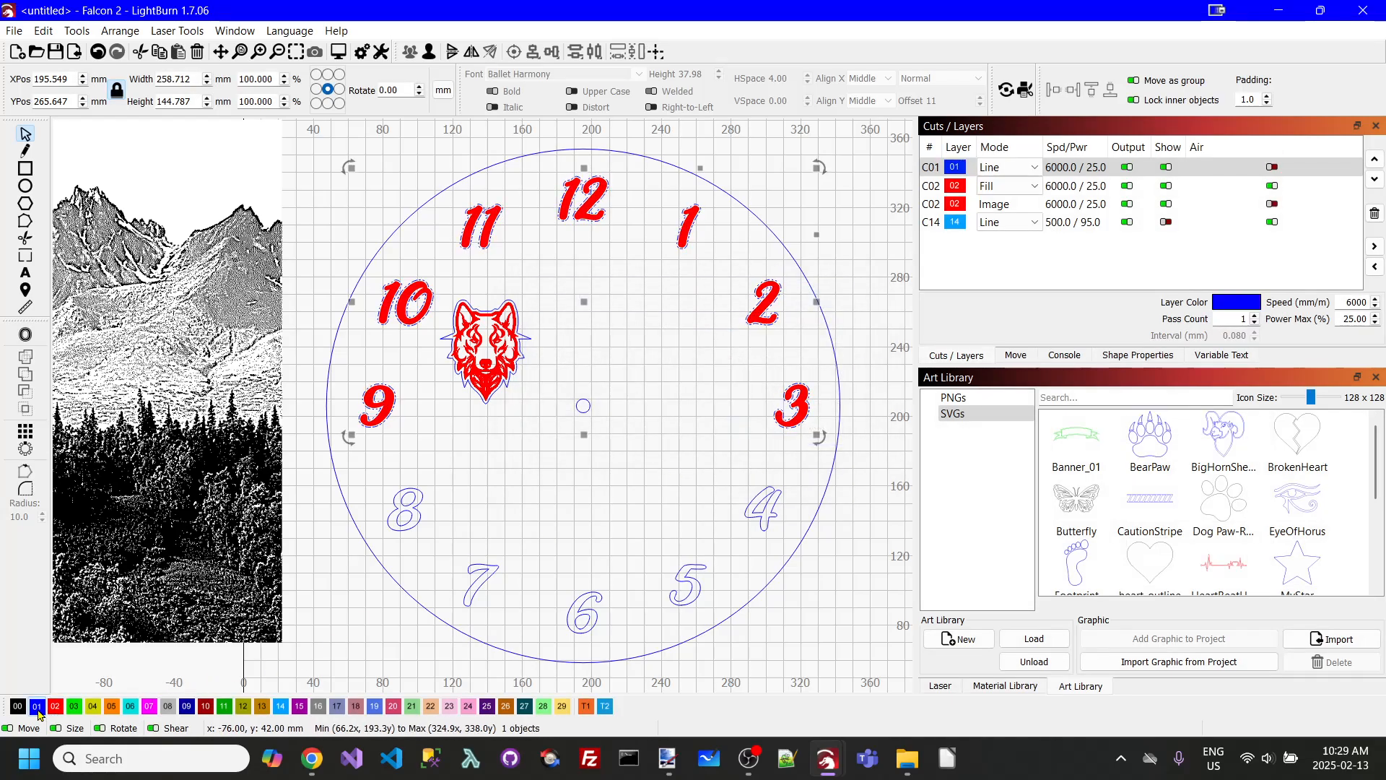
left_click(624, 365)
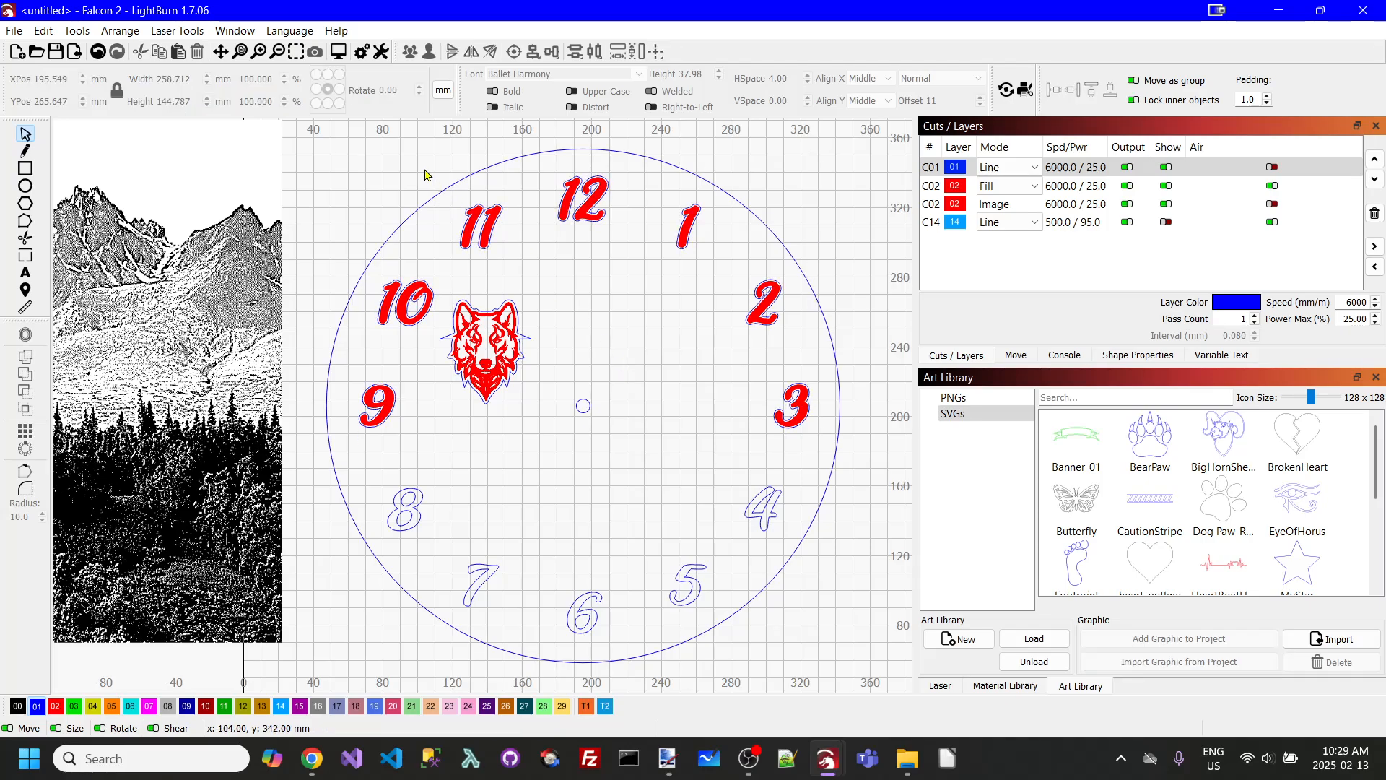
Hide the red fill layer and group all the blue outlines of the clock face, including the circle, numerals and wolf outline.
left_click_drag(315, 134, 890, 684)
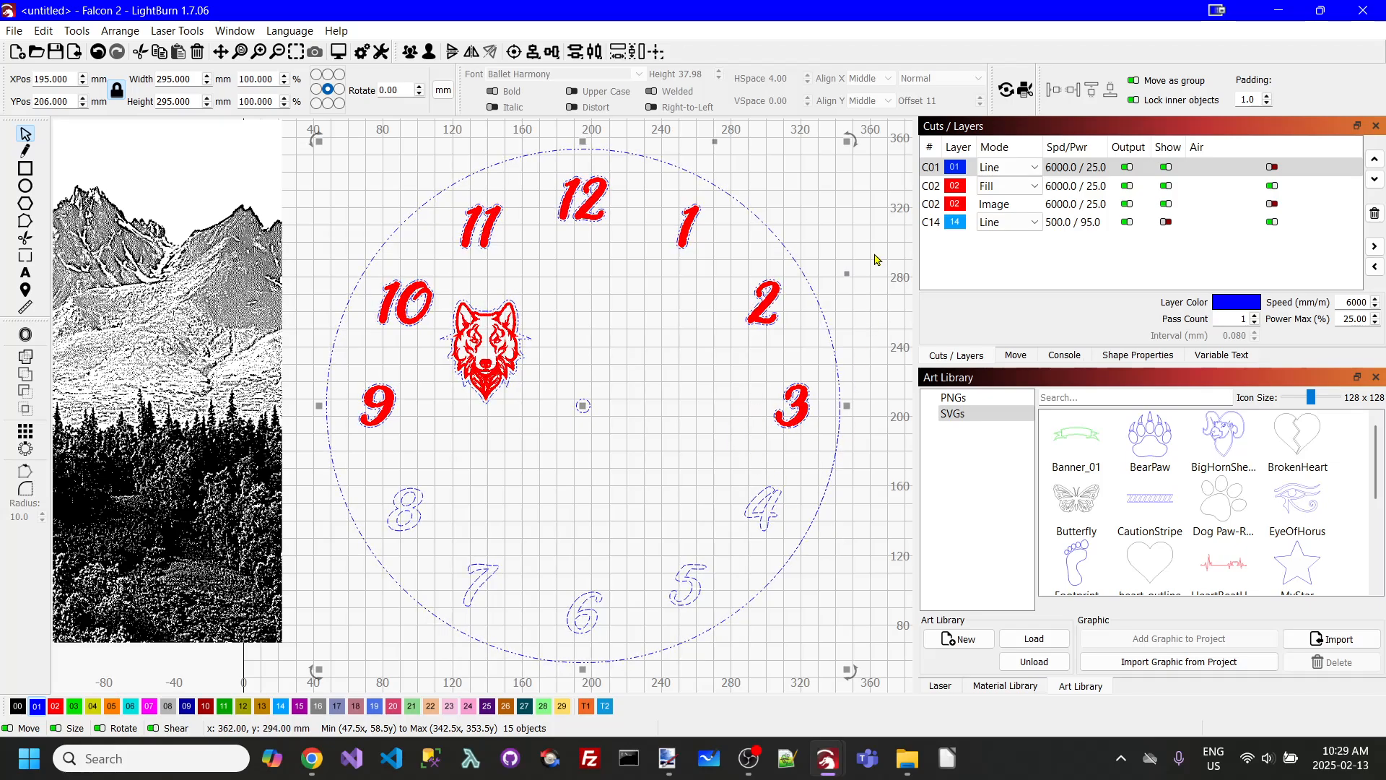
left_click(887, 204)
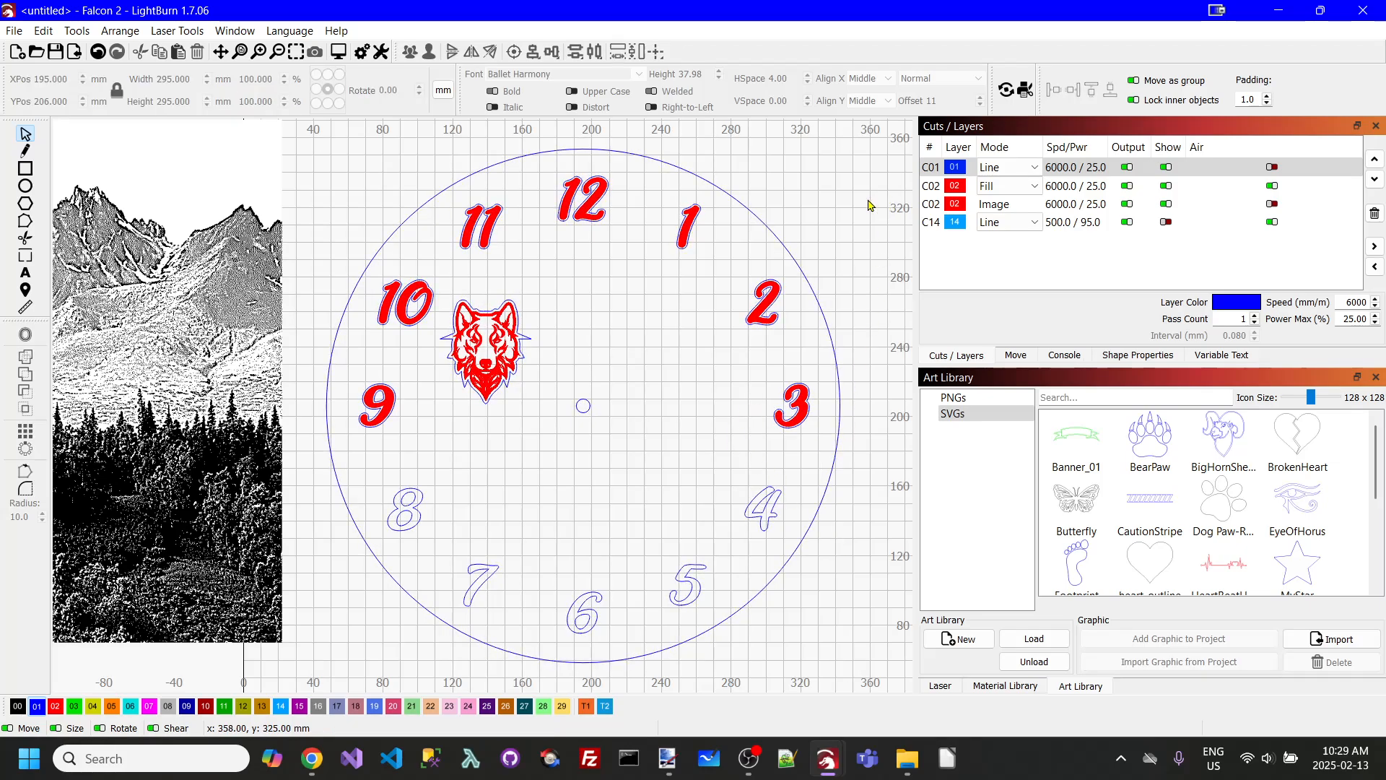
left_click(1165, 185)
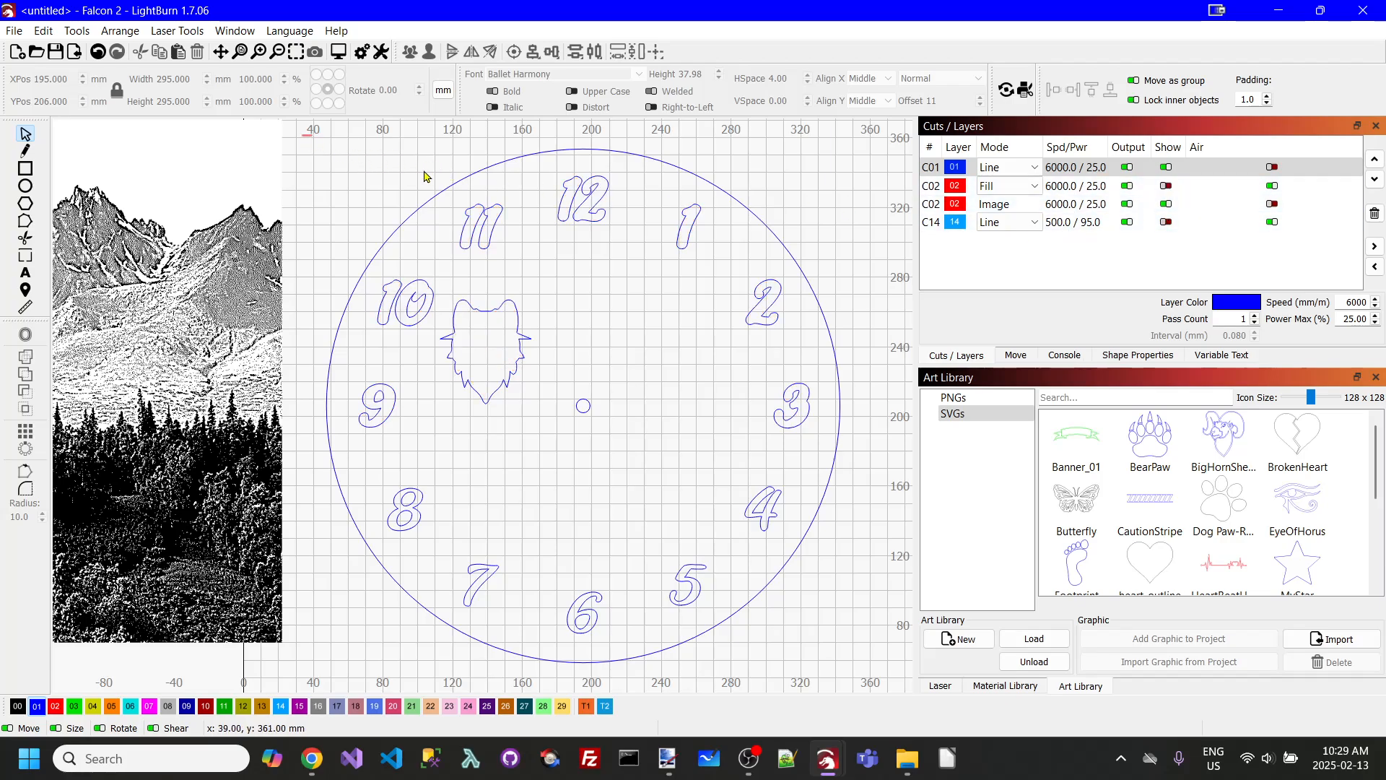
left_click_drag(307, 129, 880, 690)
right_click(749, 489)
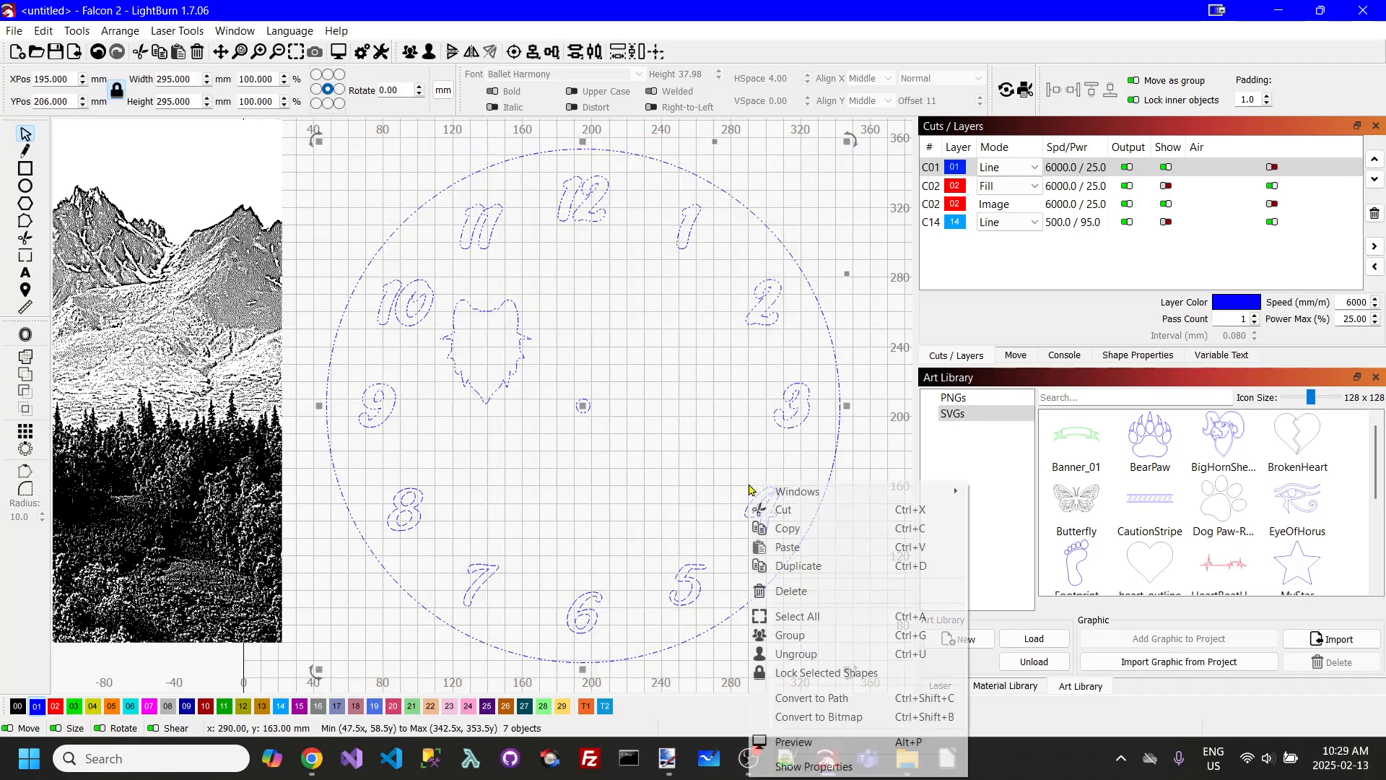
left_click(790, 635)
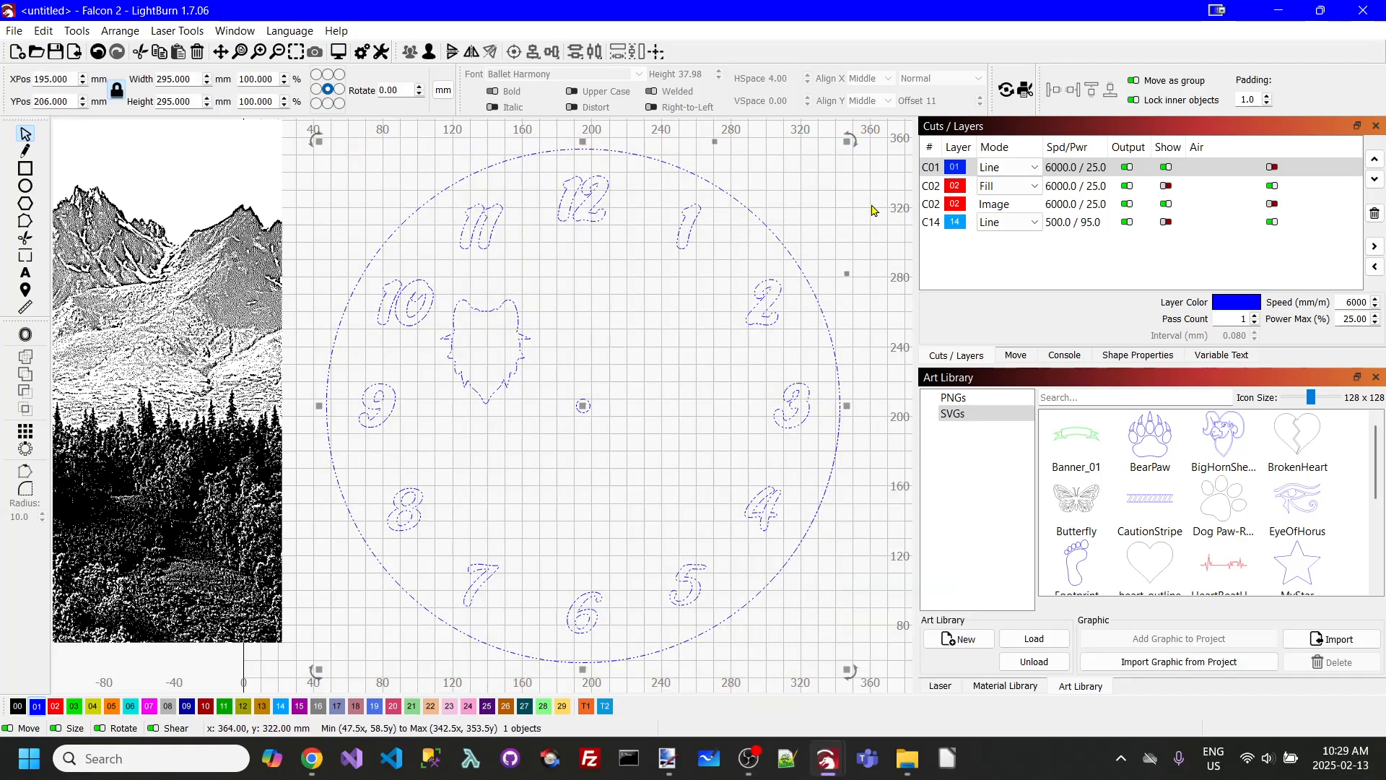
Mask the mountain image with the grouped outlines and move it over the clock face to about X 245.8, Y 209.8 mm.
left_click(186, 232)
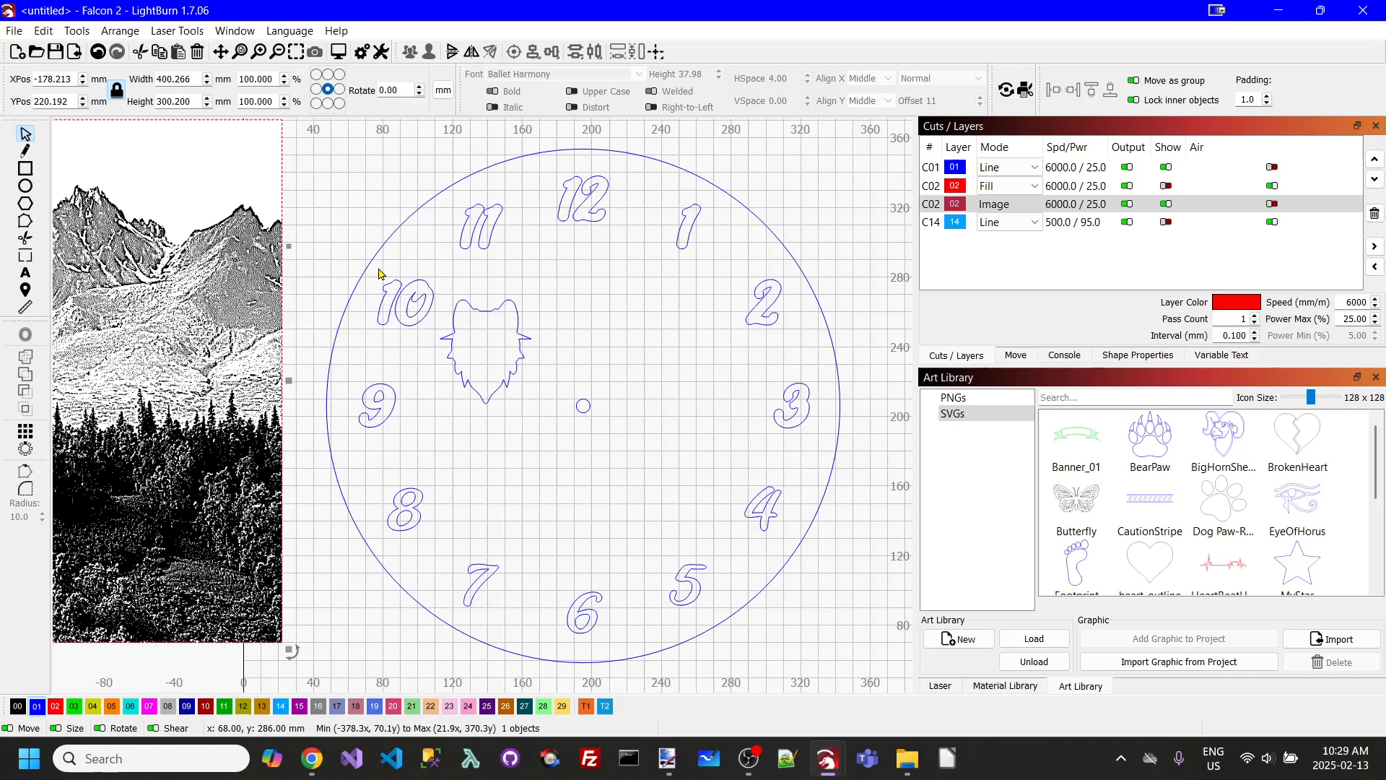
left_click(402, 233, "shift")
right_click(402, 231)
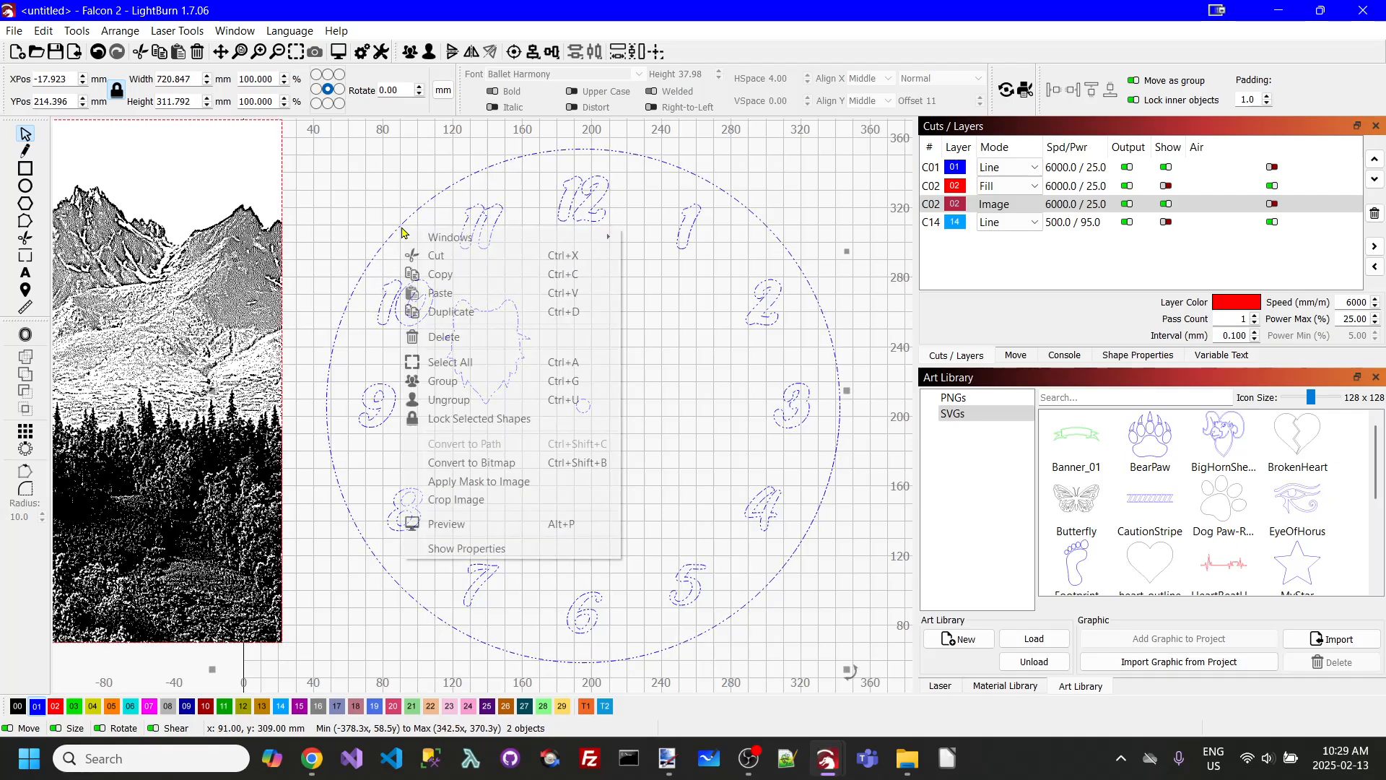
left_click(491, 481)
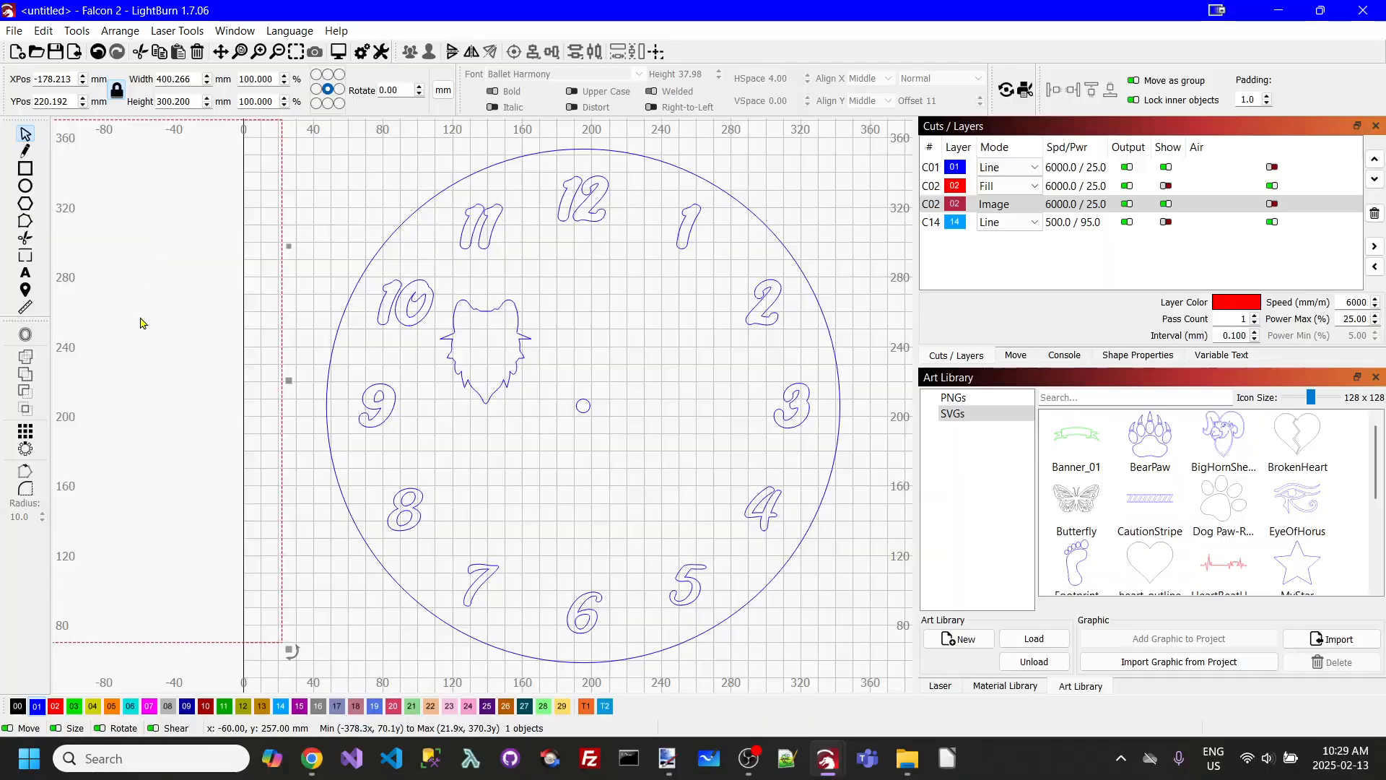
left_click_drag(142, 323, 877, 341)
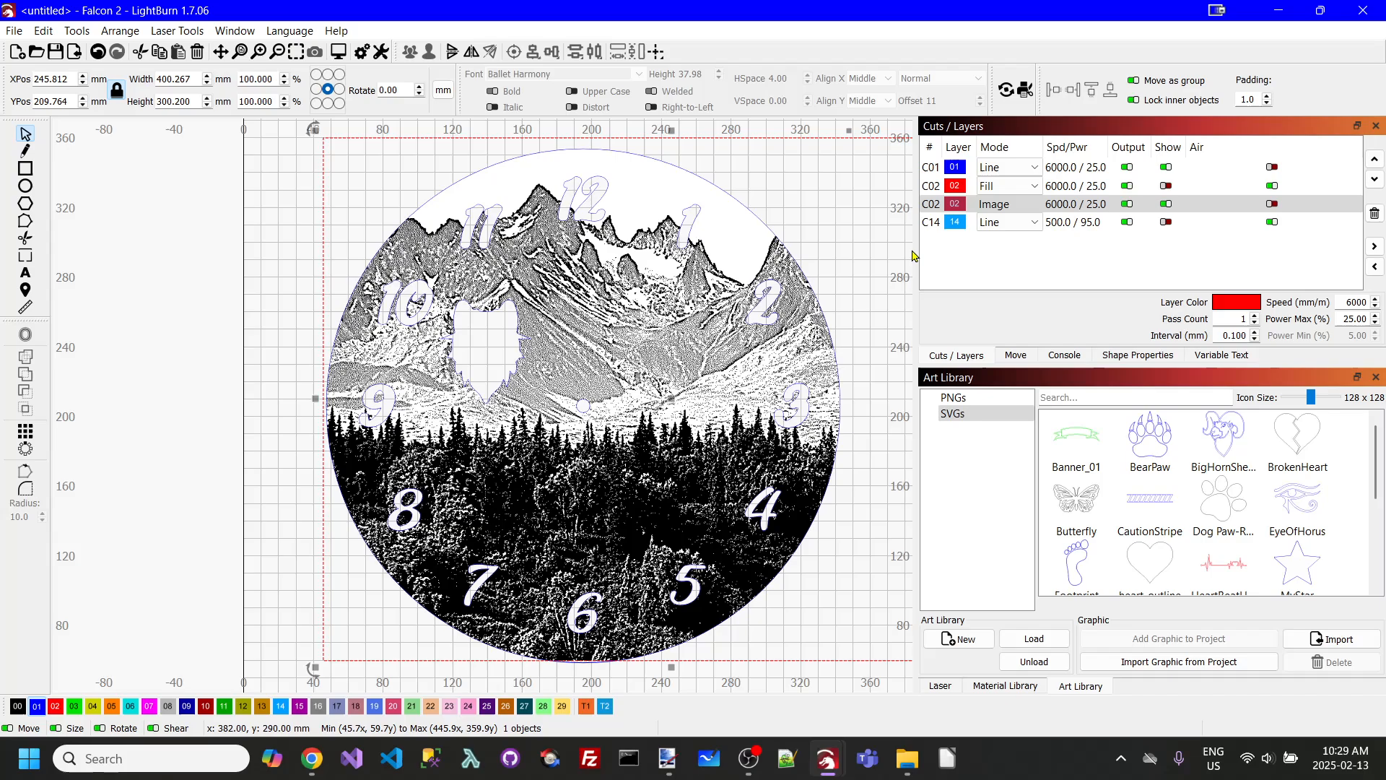
Show the red fill layer and preview the engraving, examining the gaps around the filled numerals and wolf head.
left_click(858, 272)
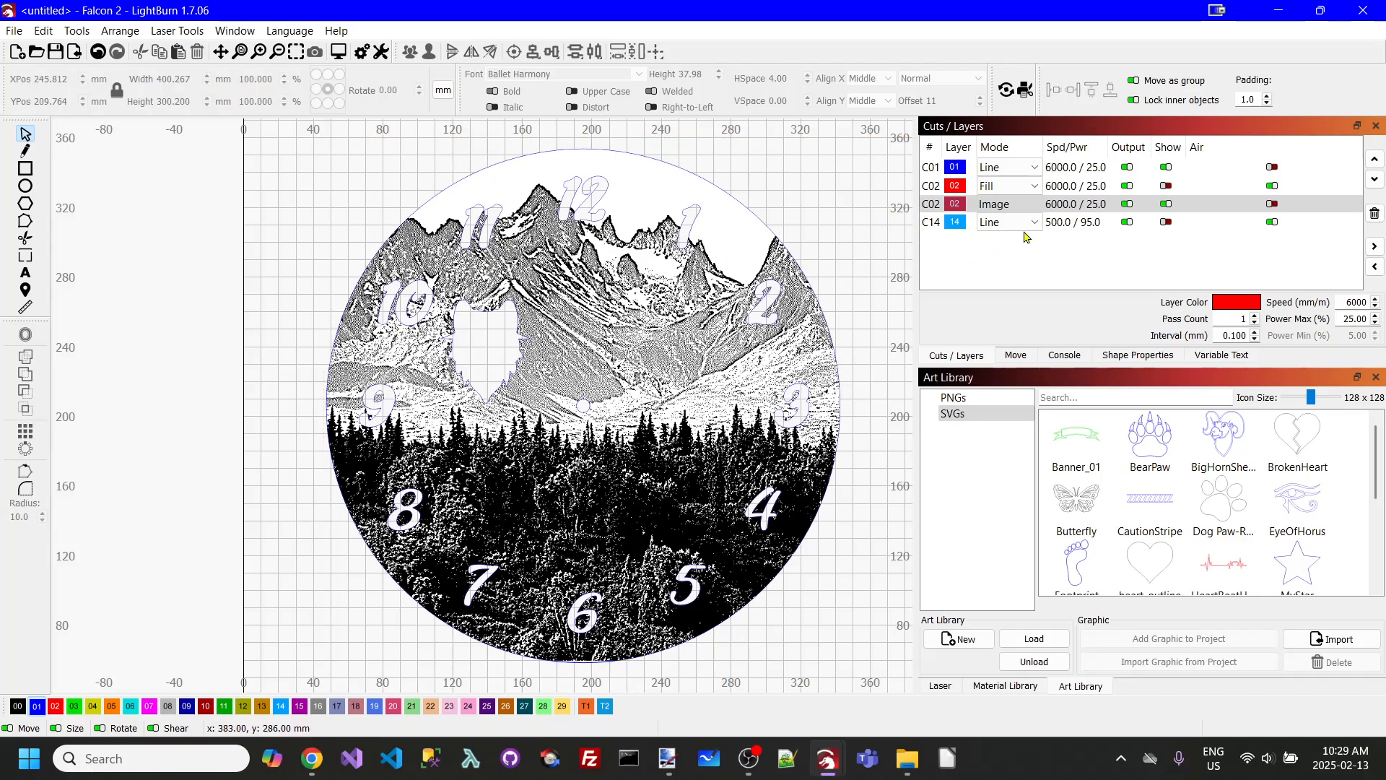
left_click(1165, 185)
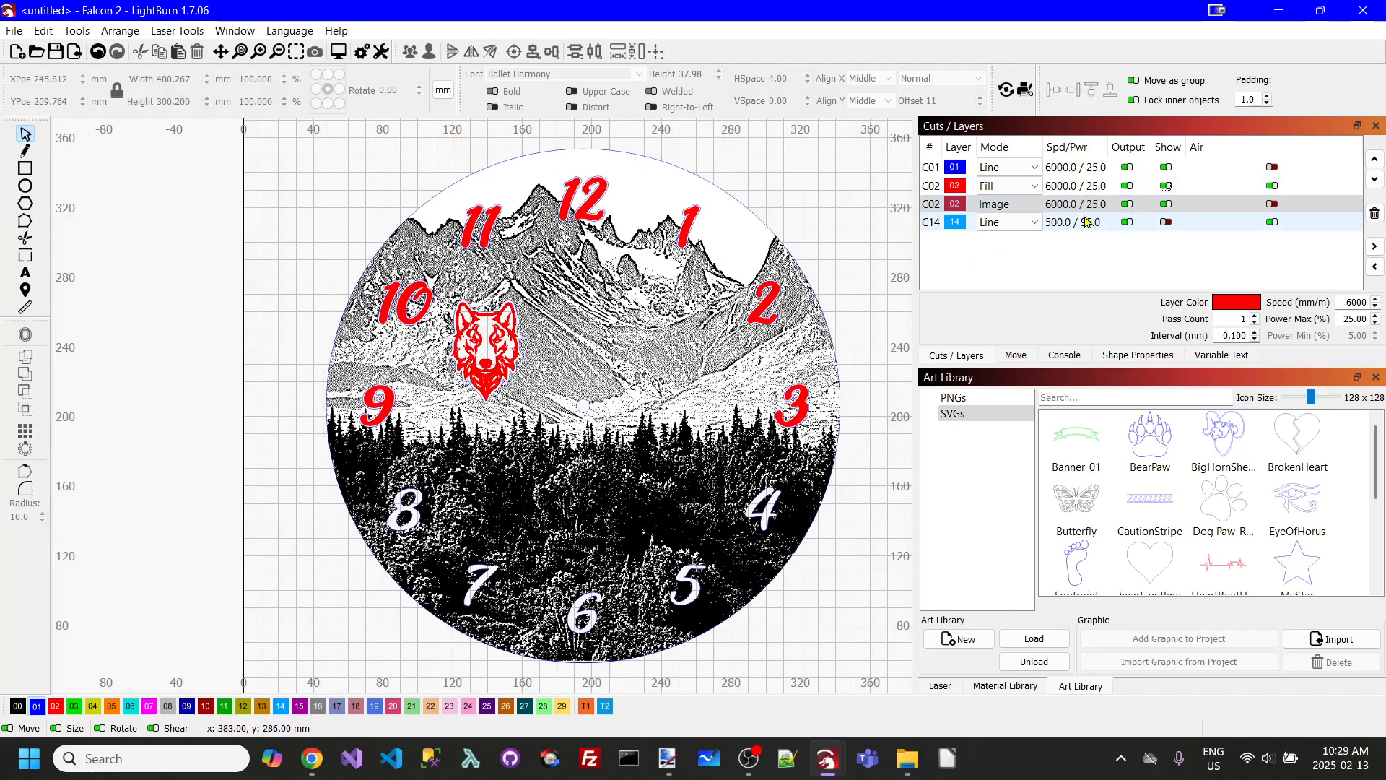
left_click(337, 54)
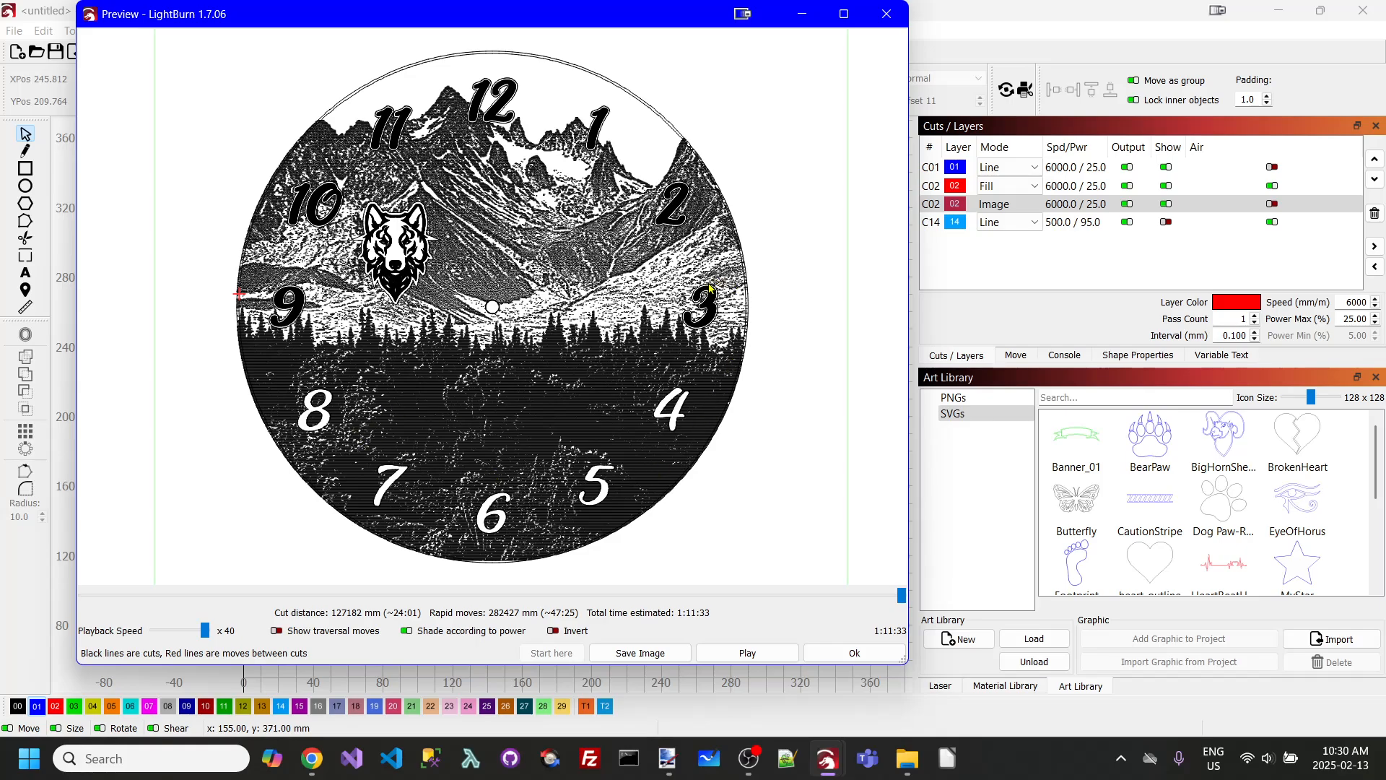
scroll(676, 228, "up", 5)
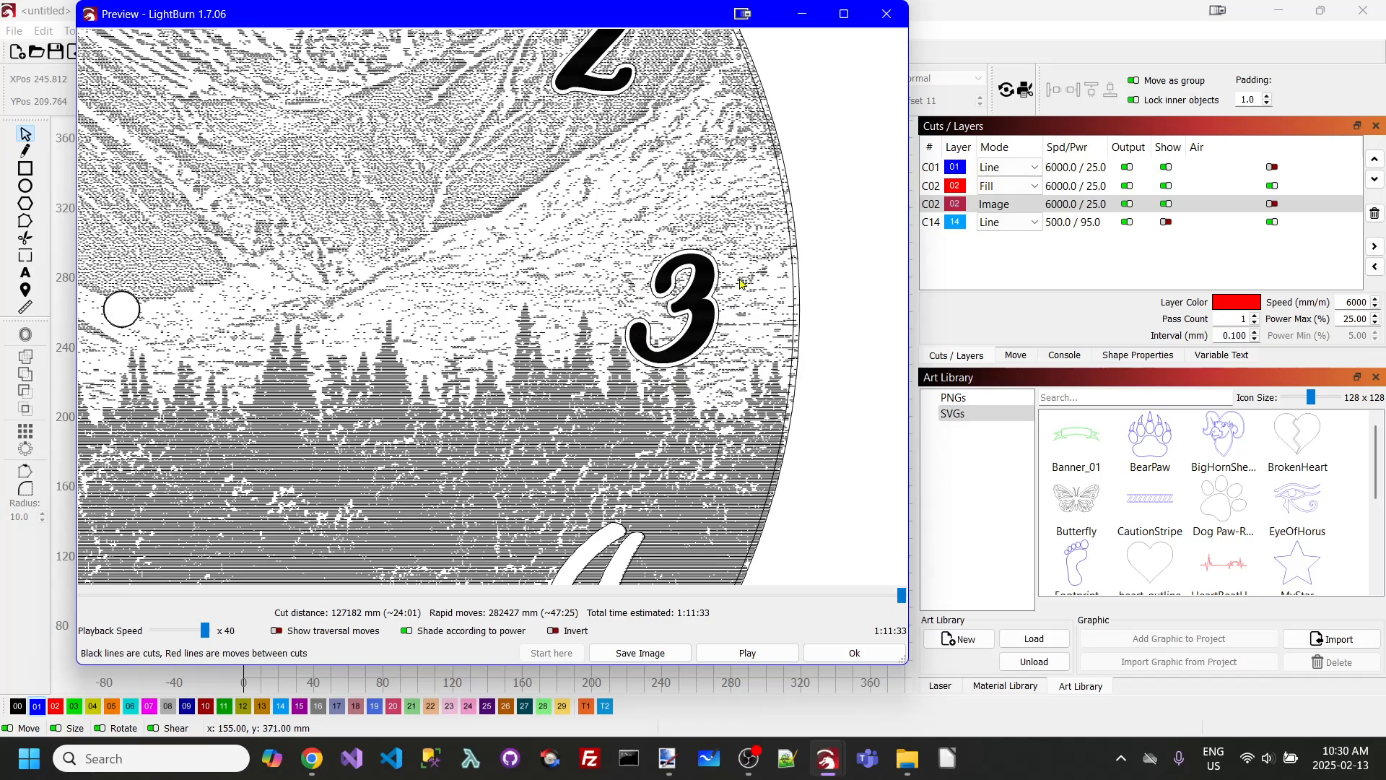
scroll(645, 174, "down", 5)
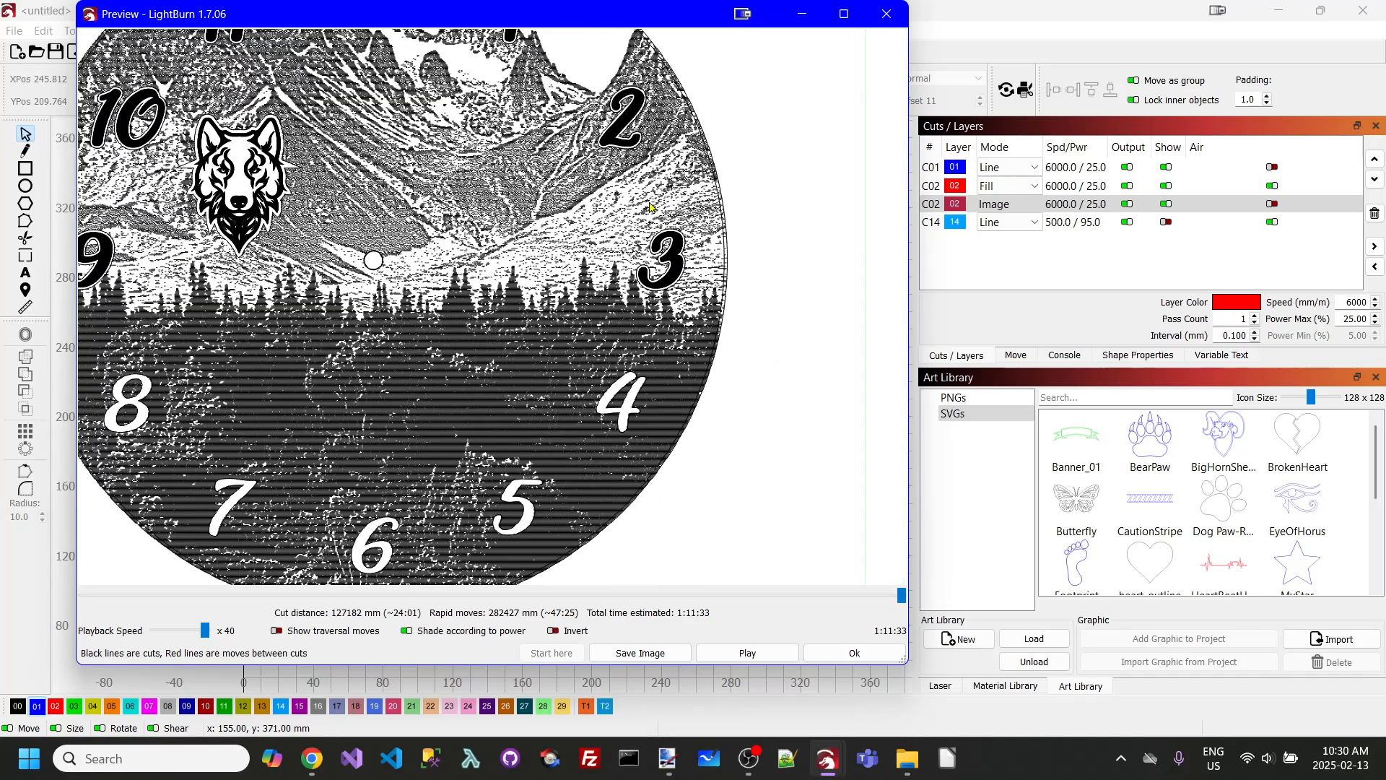
scroll(261, 232, "up", 3)
scroll(250, 307, "up", 2)
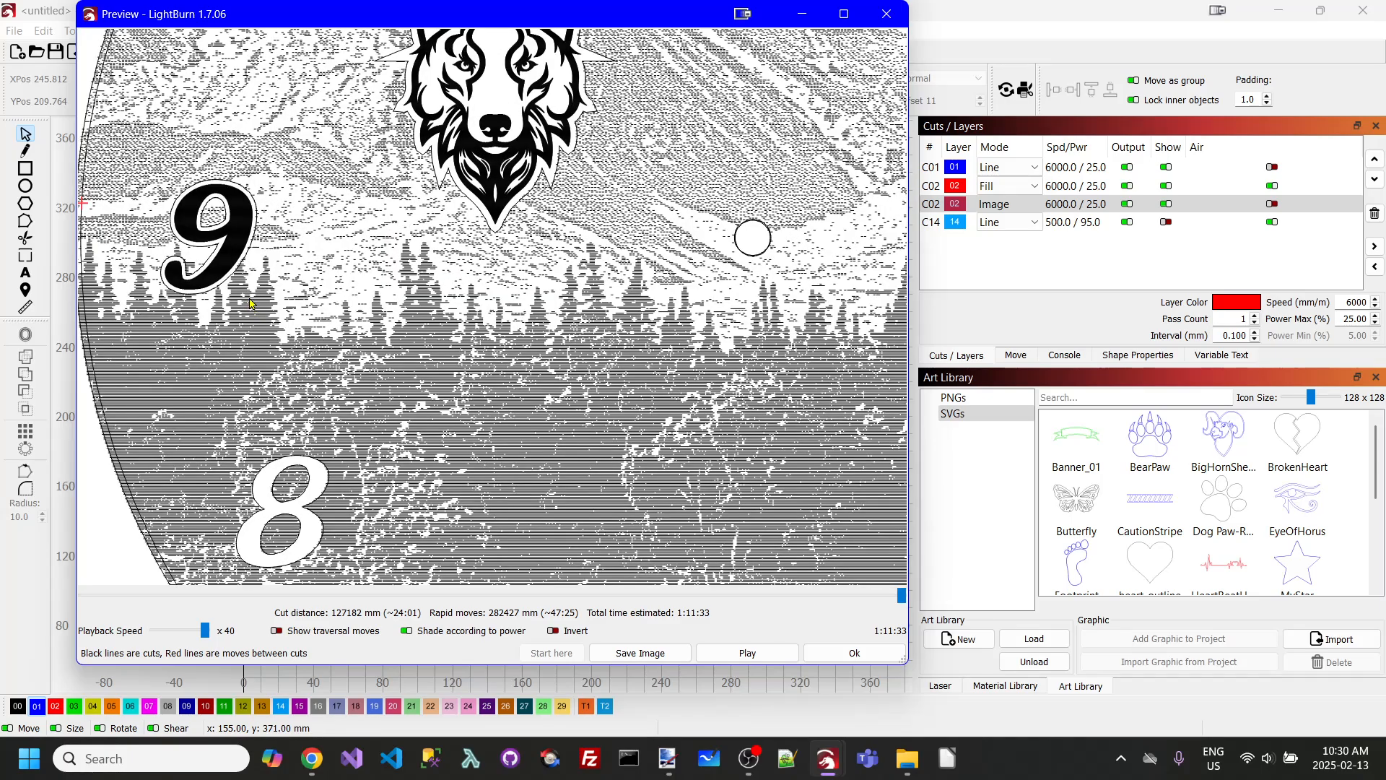
scroll(251, 303, "down", 5)
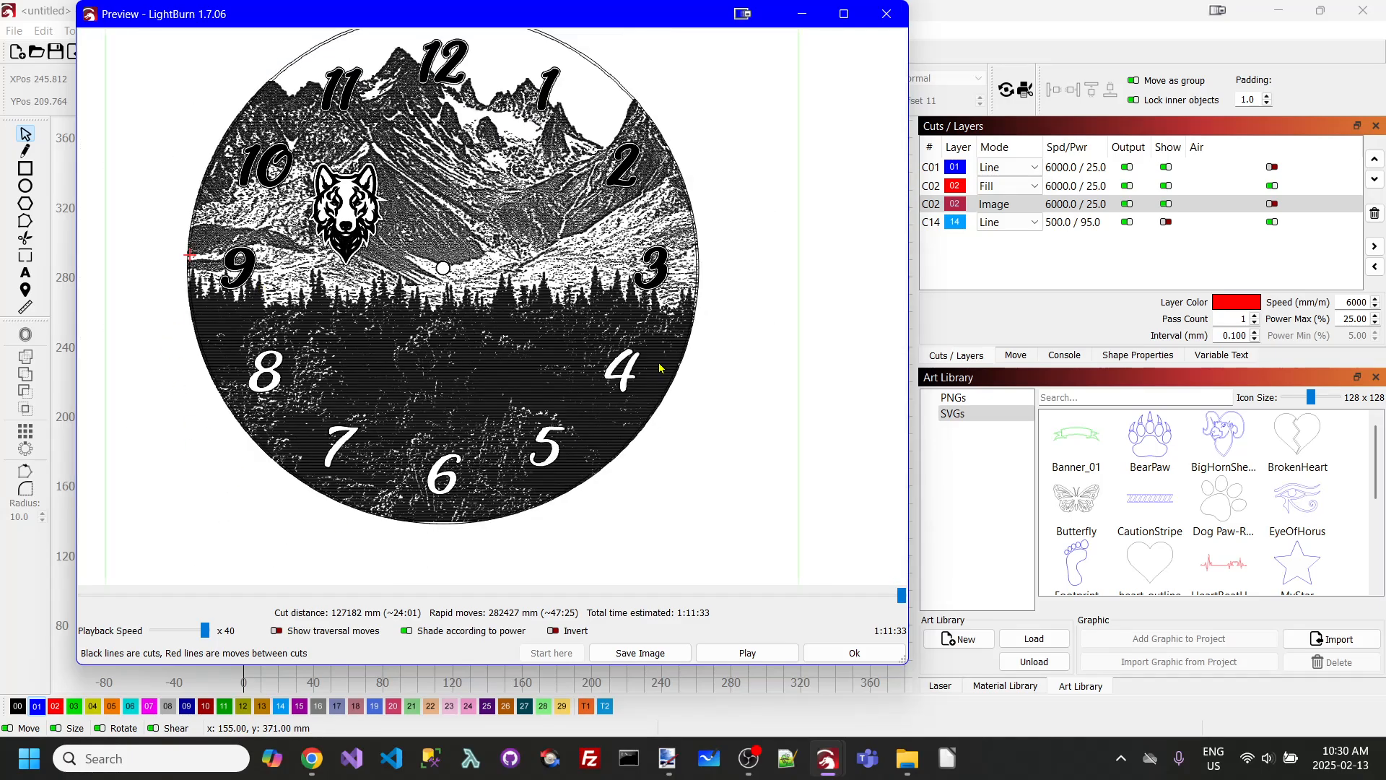
scroll(653, 367, "down", 1)
scroll(652, 366, "up", 2)
scroll(657, 361, "down", 2)
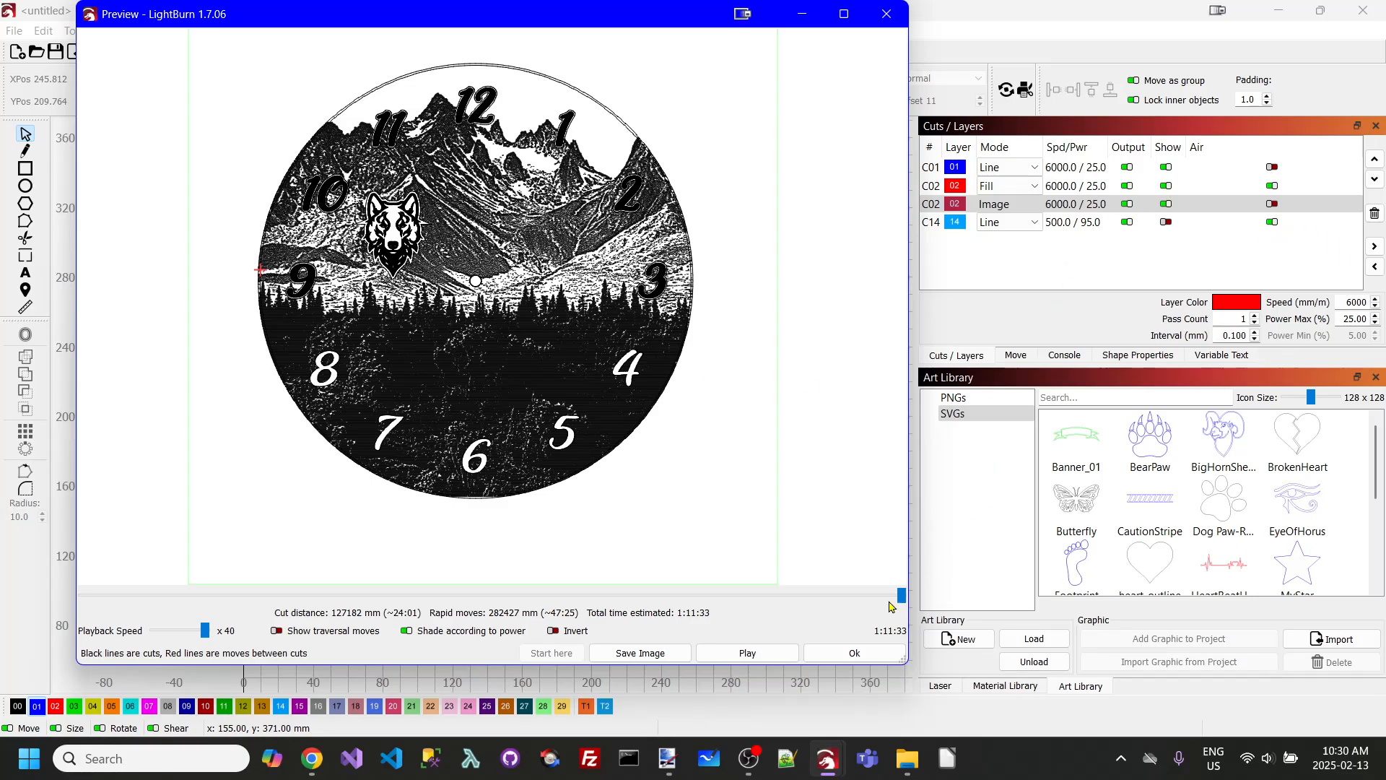
left_click(845, 655)
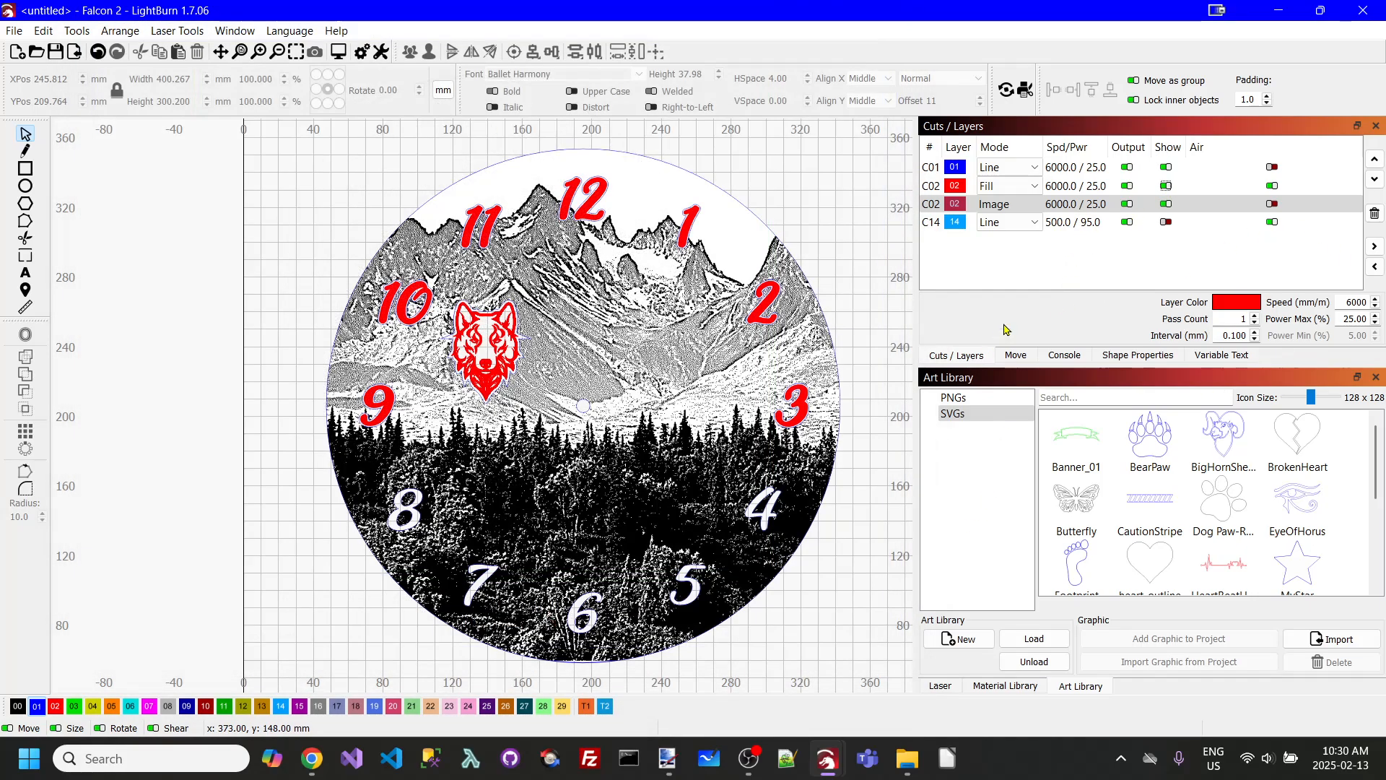
Disable output for the red fill layer, keep the layer shown, and preview the engraving without it.
left_click(1166, 185)
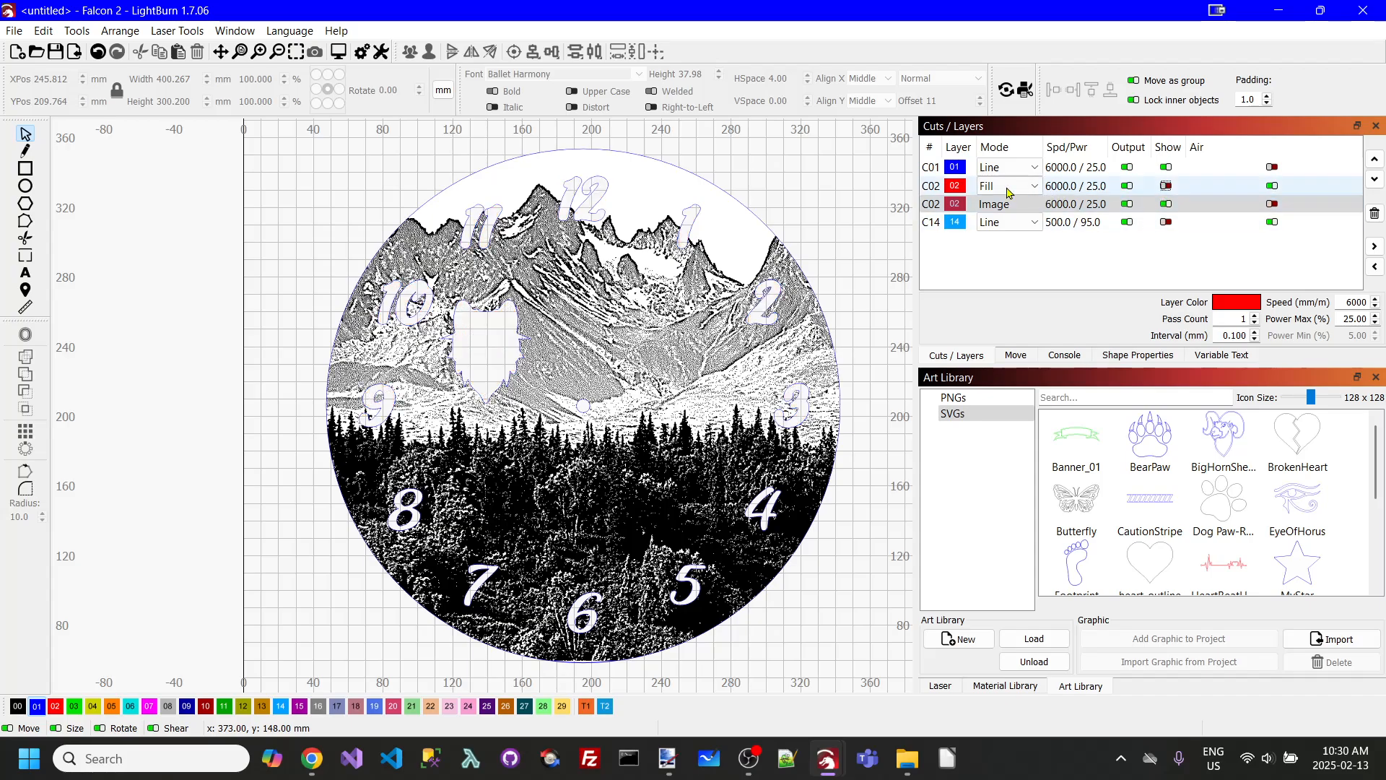
left_click(1127, 186)
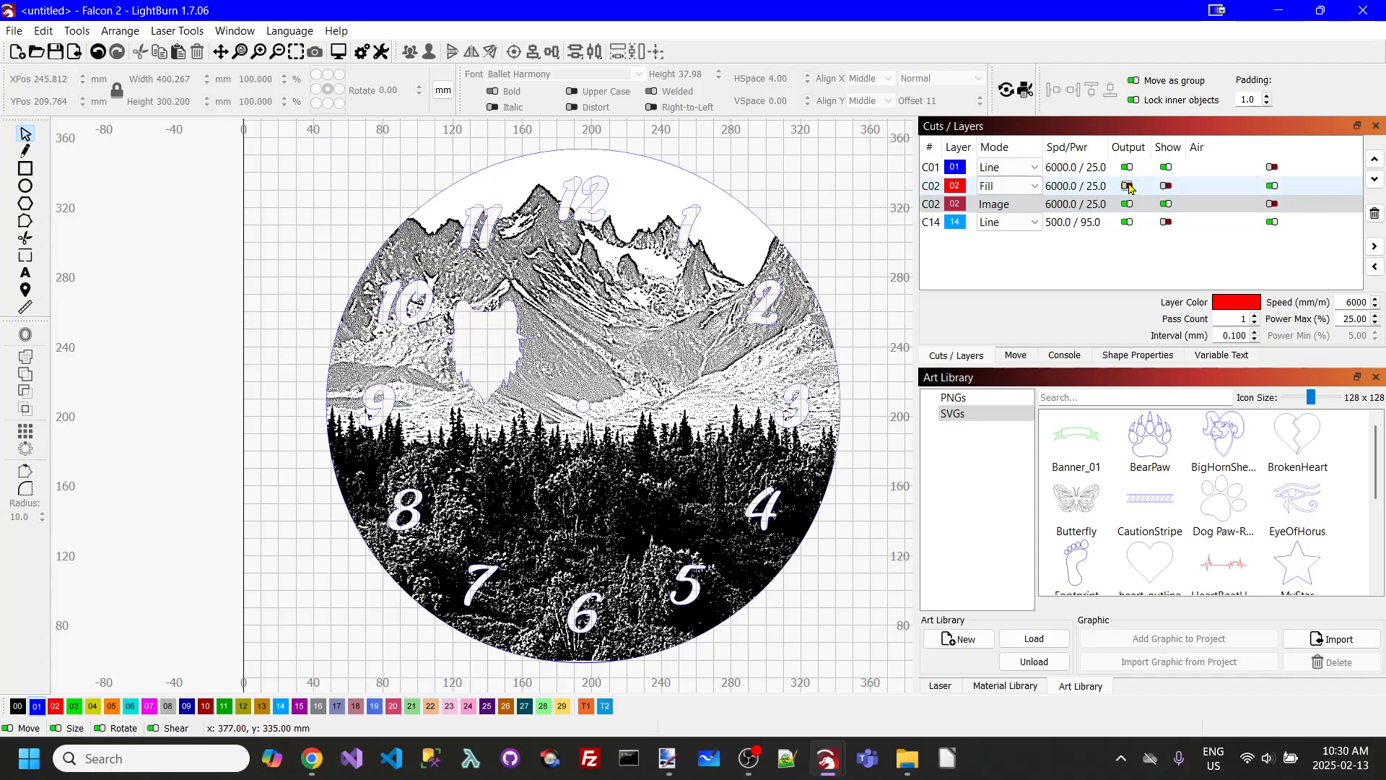
left_click(1165, 185)
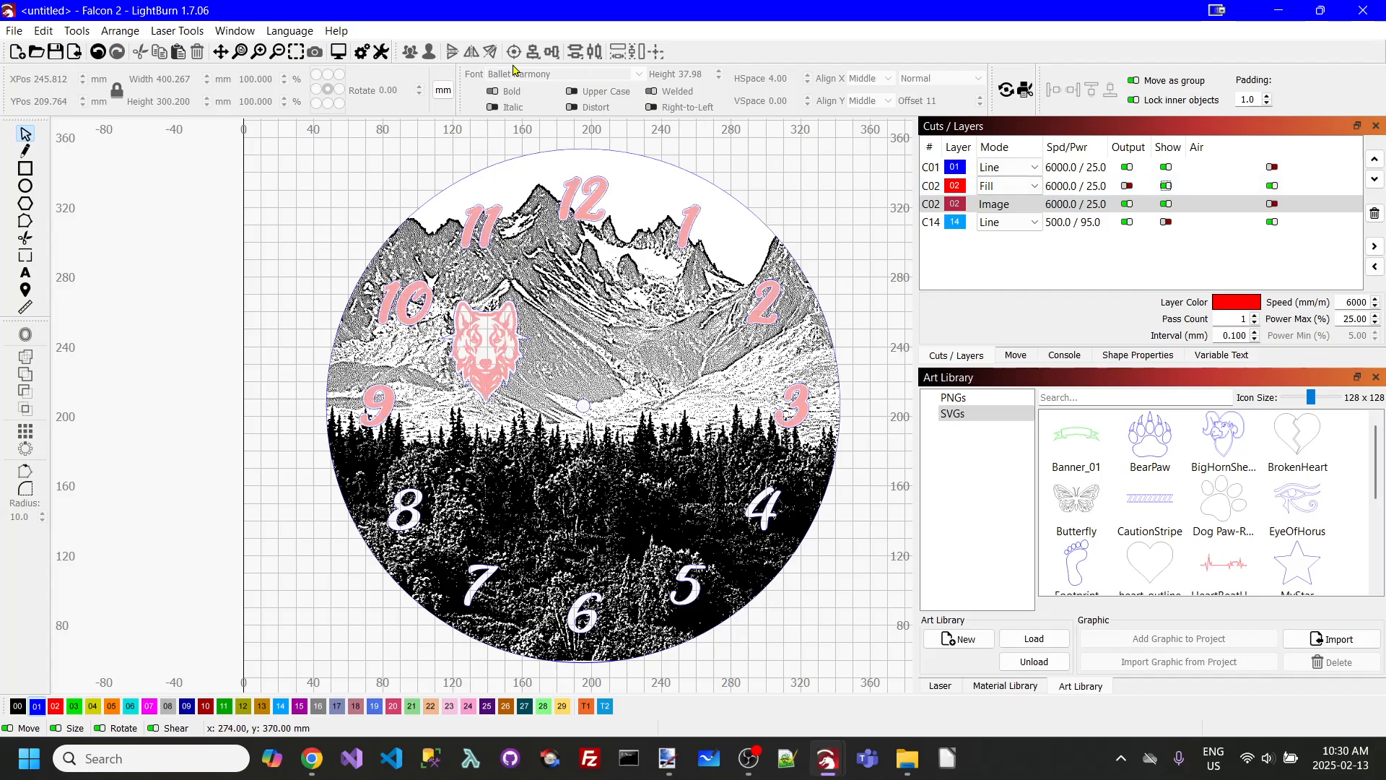
left_click(338, 50)
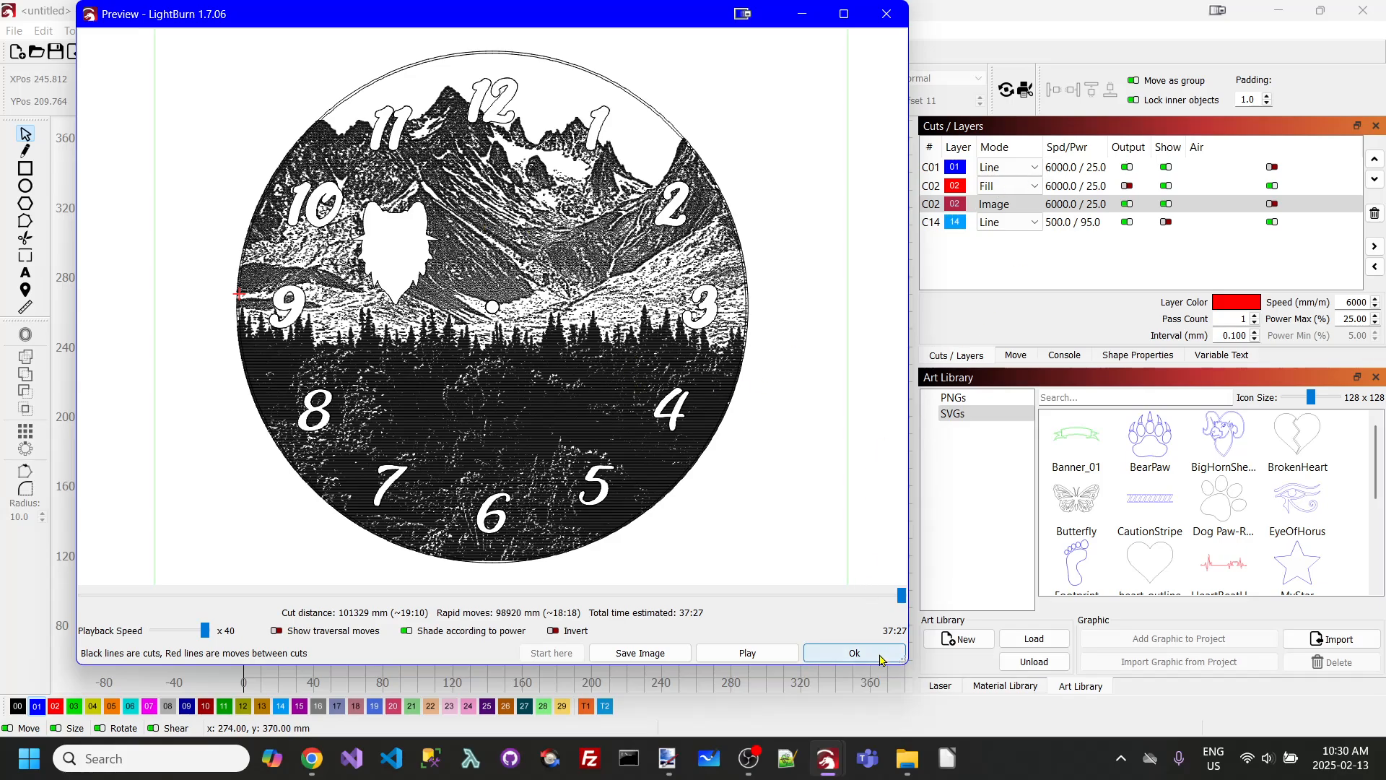
left_click(855, 652)
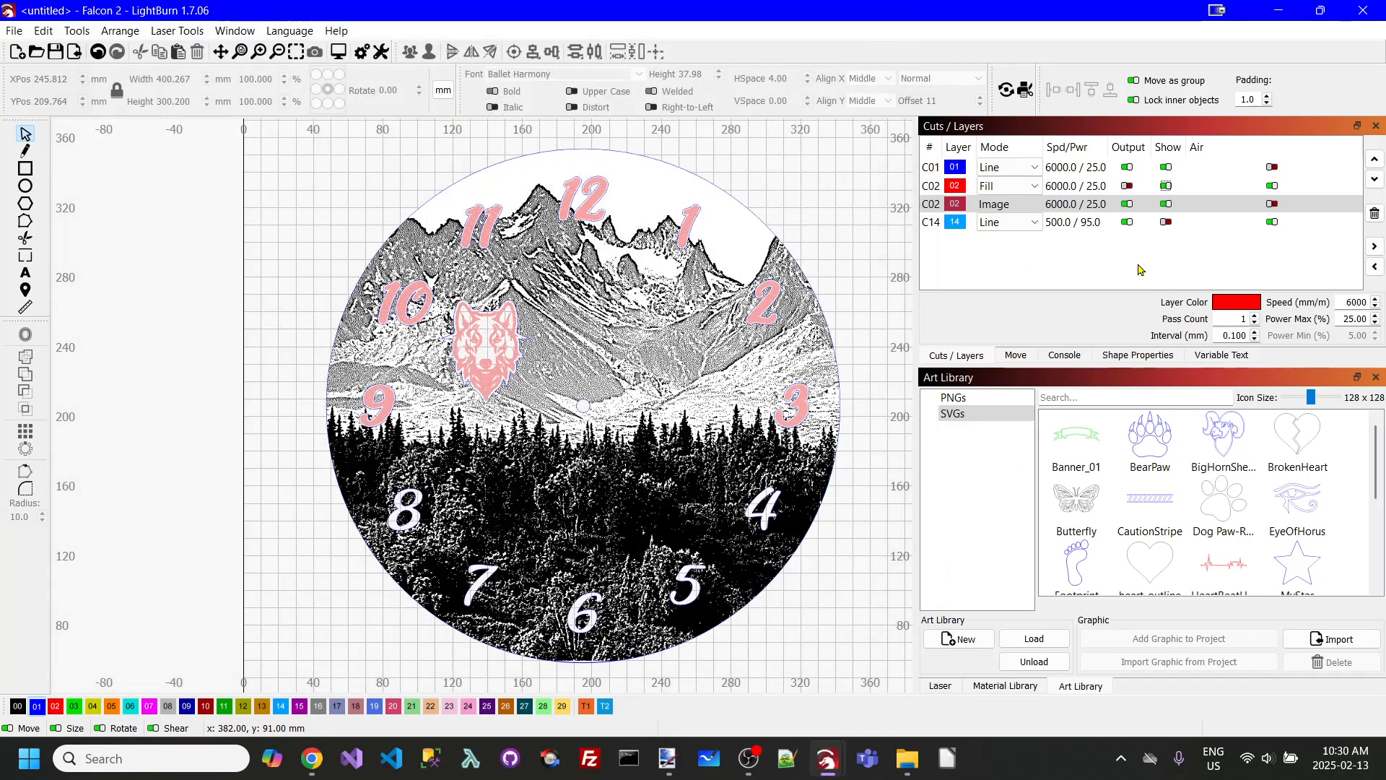
Enable output for the red fill layer and show light blue line layer 14, checking its outer circle against the blue mask outline.
left_click(1166, 221)
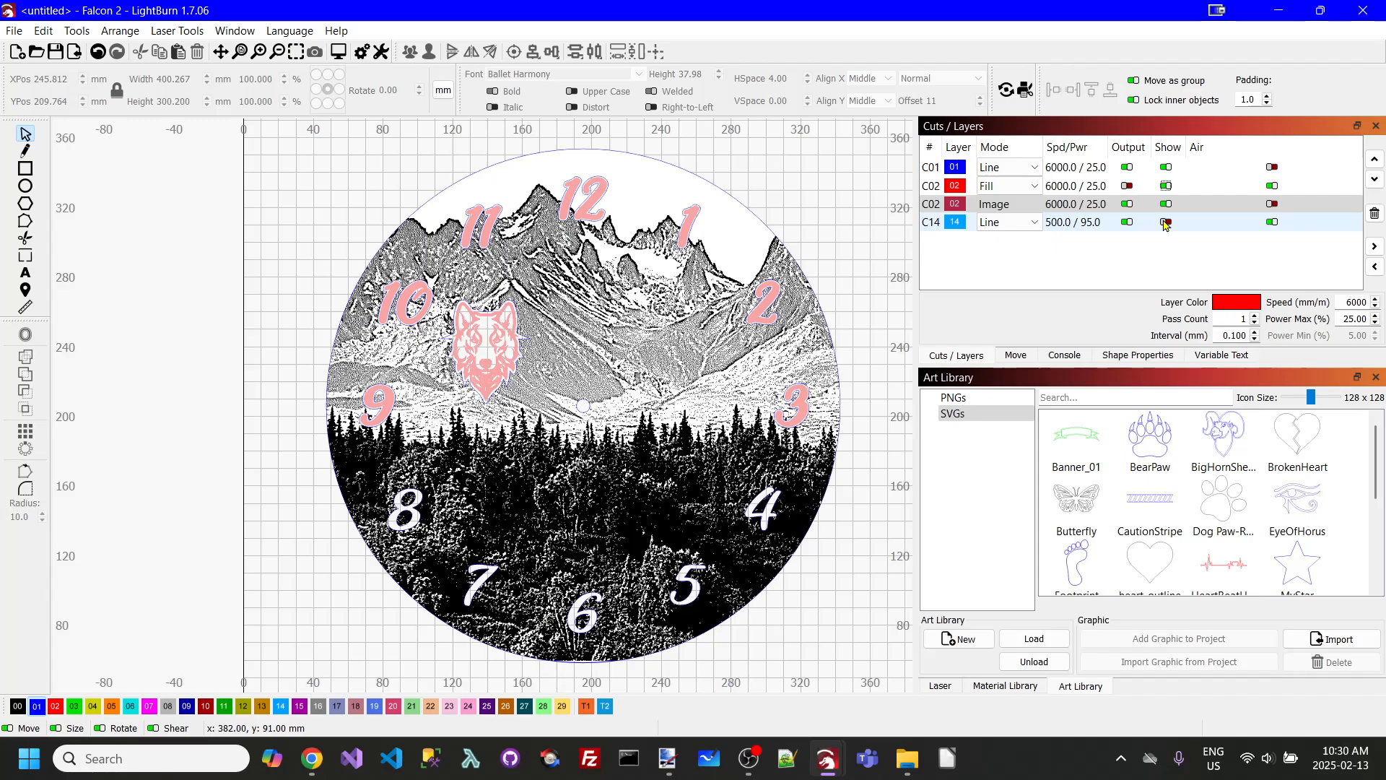
left_click(1126, 185)
left_click(1166, 222)
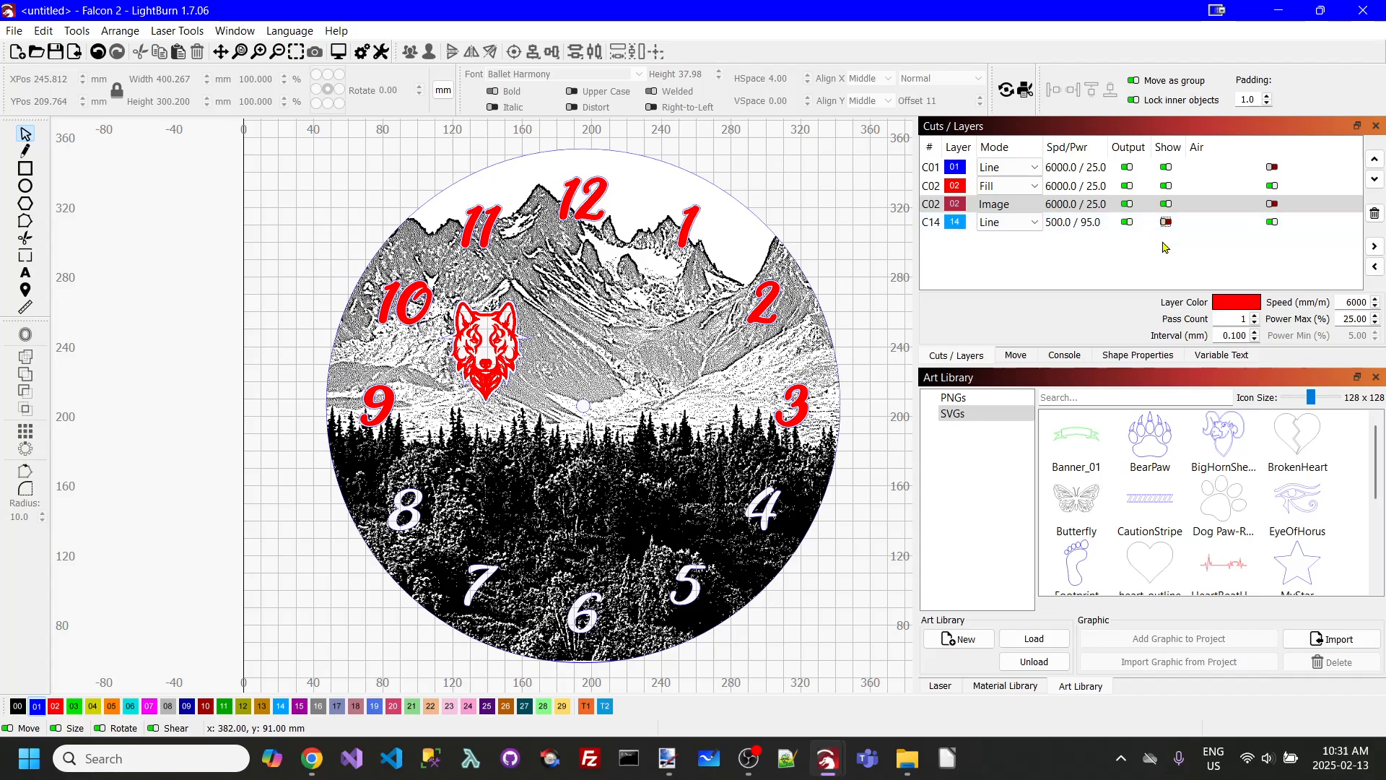
left_click(970, 211)
left_click(1165, 222)
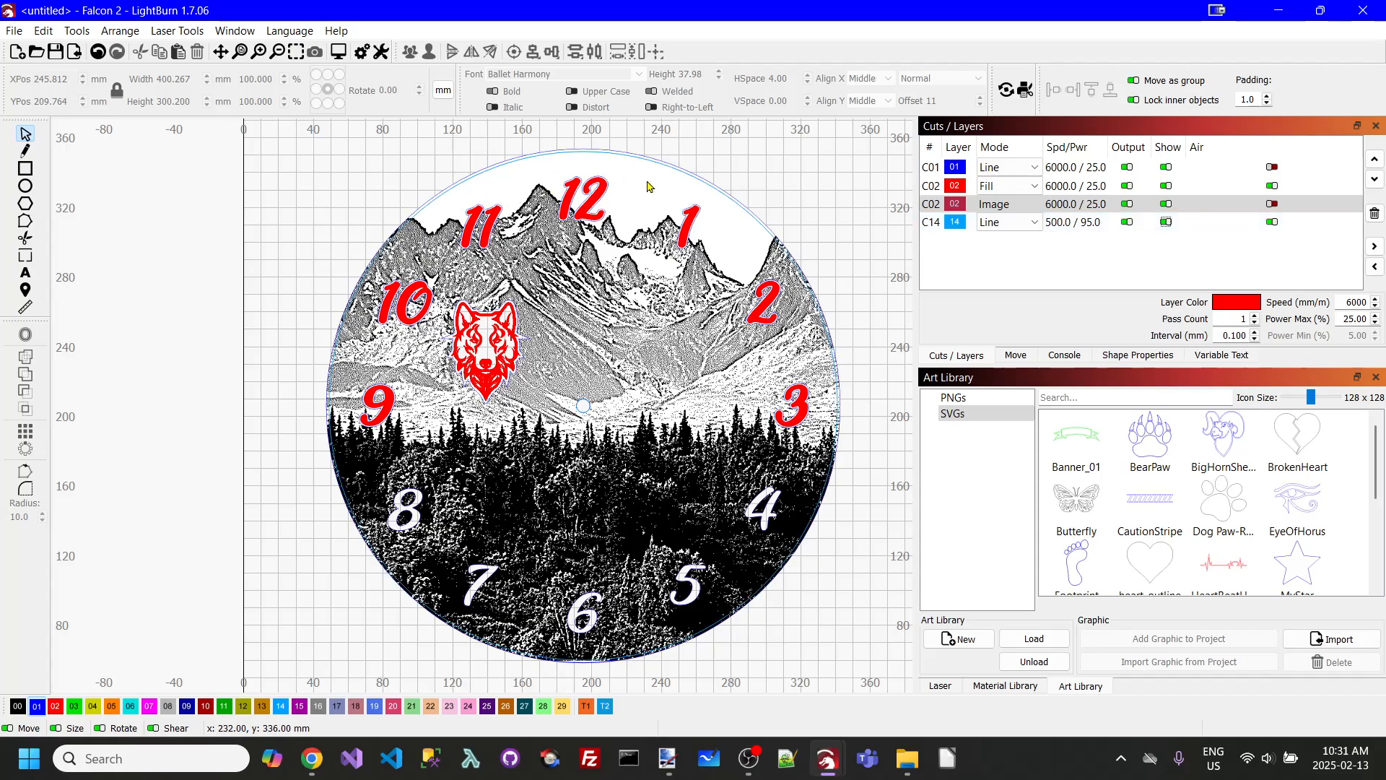
scroll(650, 184, "up", 5)
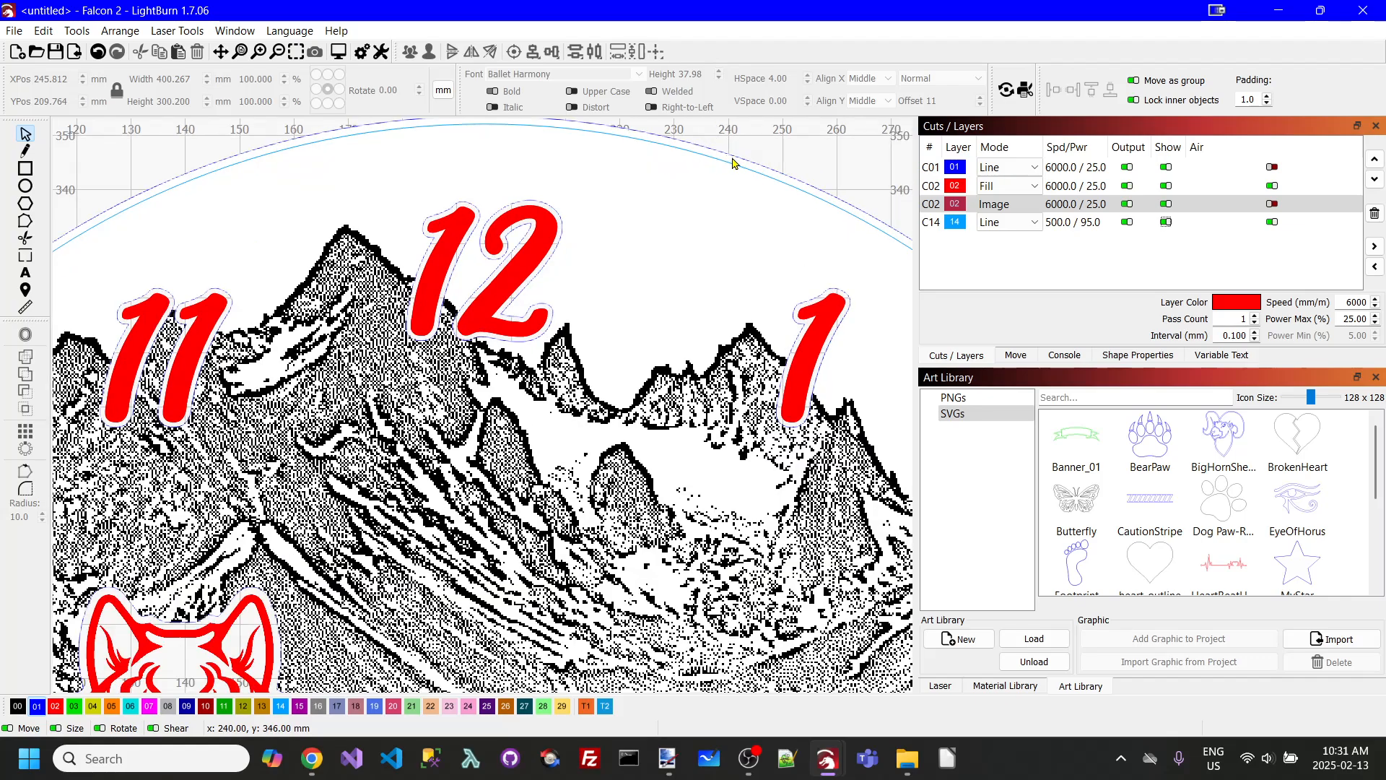
scroll(710, 190, "down", 1)
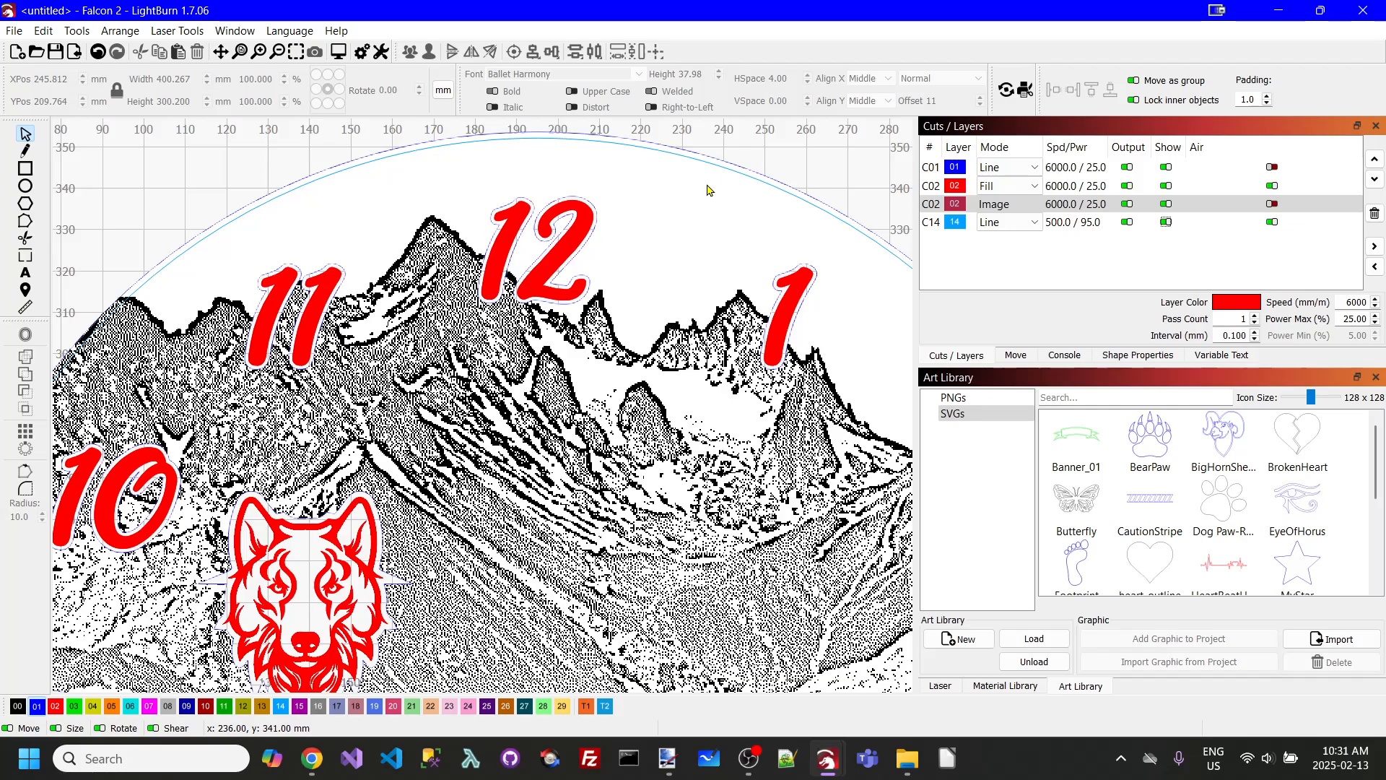
scroll(708, 190, "down", 3)
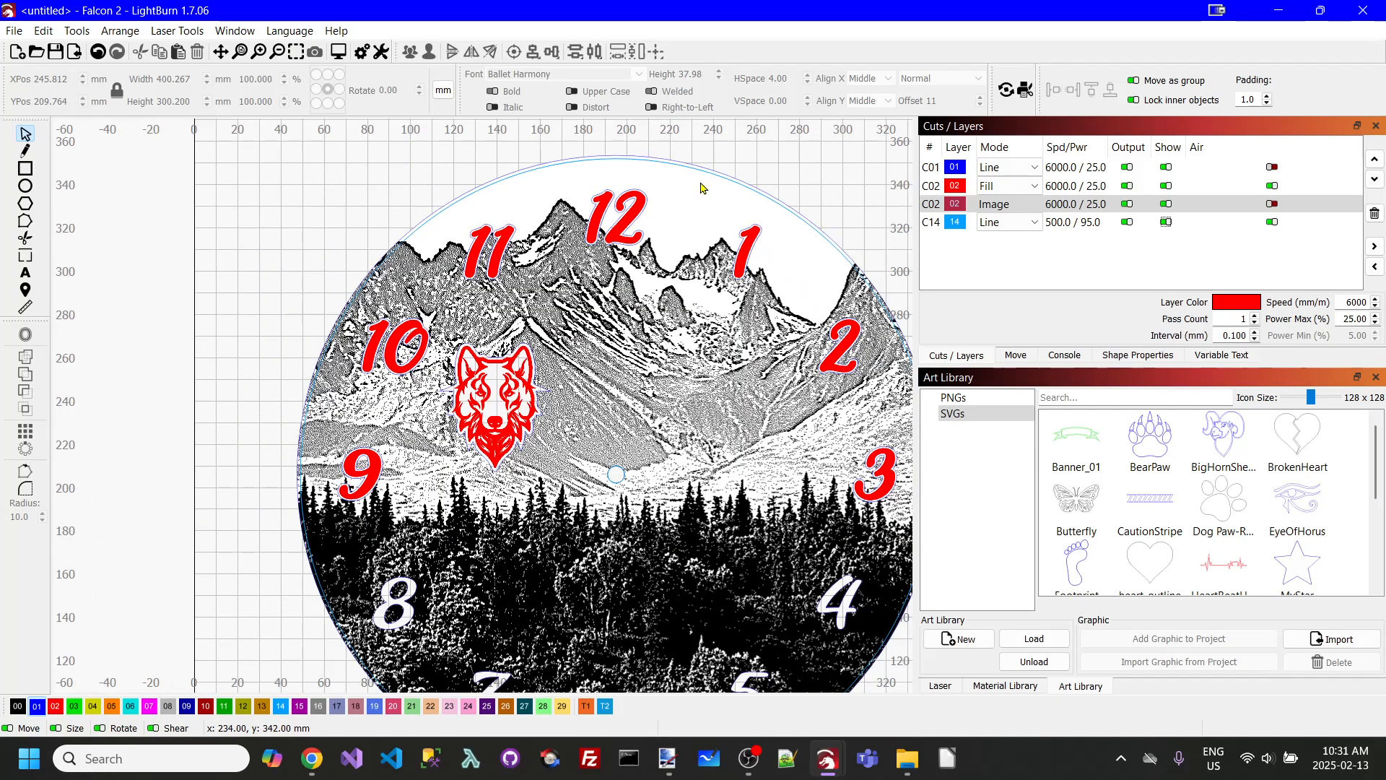
scroll(704, 190, "down", 1)
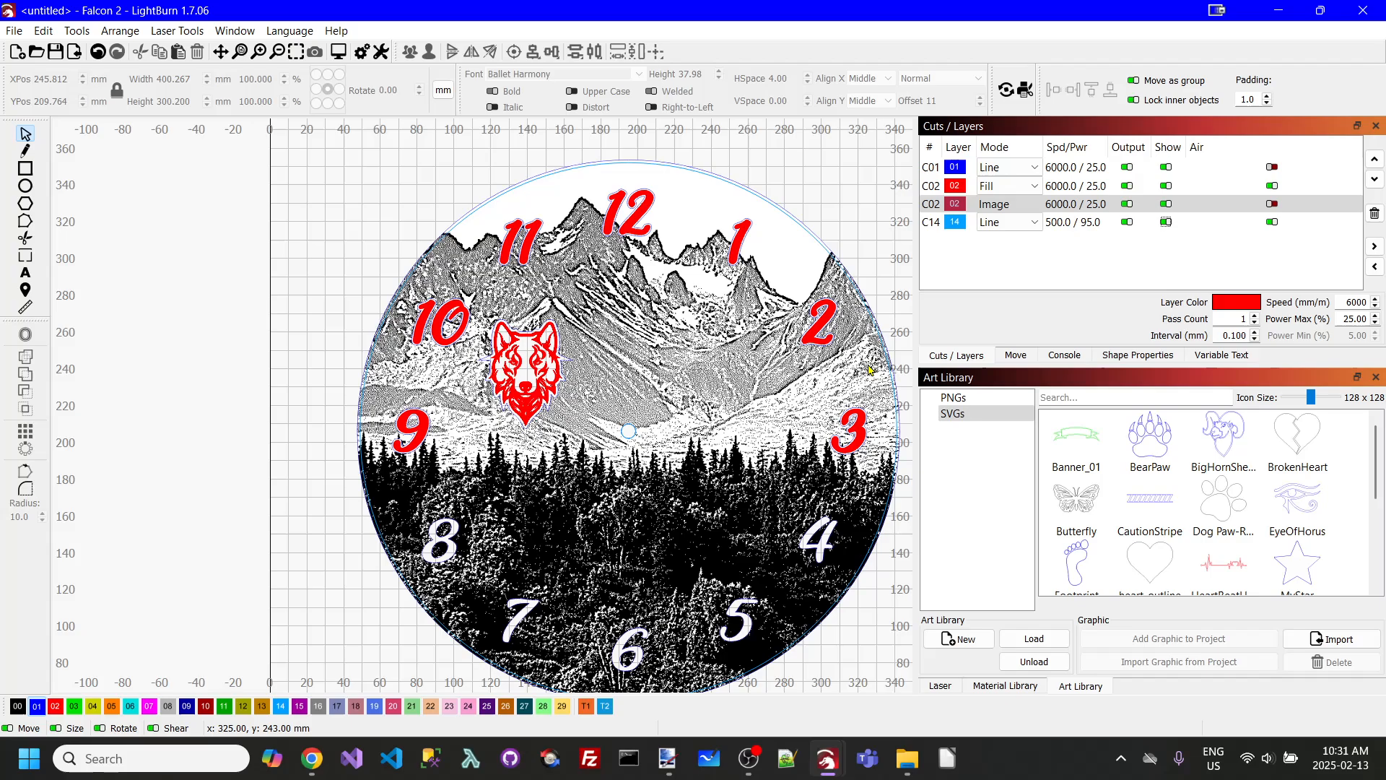
scroll(625, 331, "down", 1)
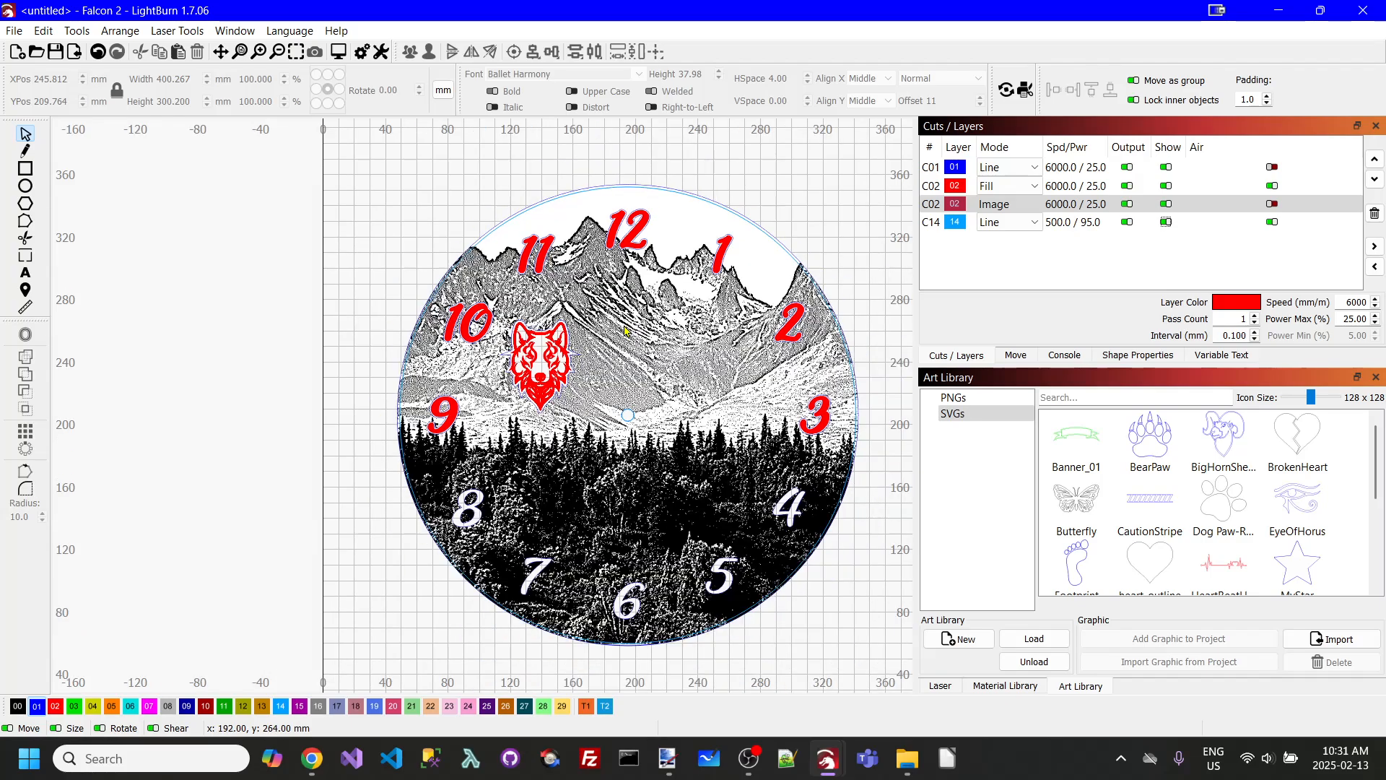